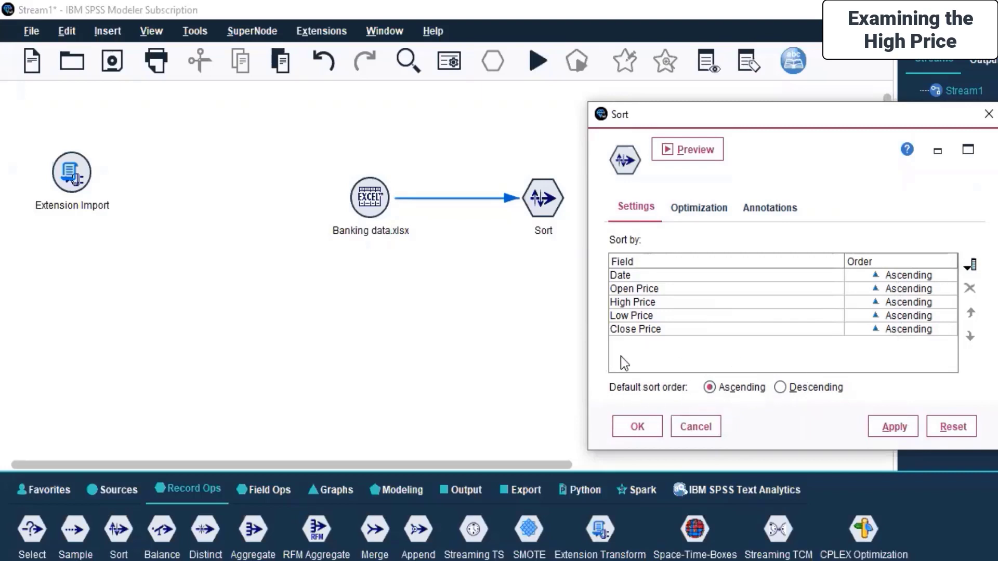
Set the default sort order to Descending and switch each field to descending
{"action": "left_click", "coordinate": [780, 388]}
{"action": "left_click", "coordinate": [876, 281]}
{"action": "left_click", "coordinate": [876, 288]}
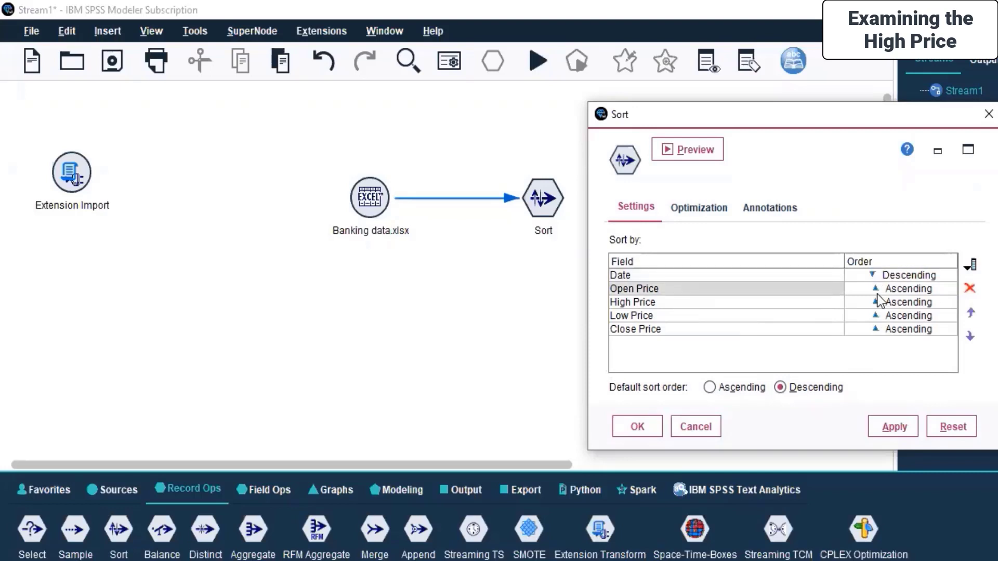
{"action": "left_click", "coordinate": [877, 301]}
{"action": "left_click", "coordinate": [874, 317]}
{"action": "left_click", "coordinate": [874, 316]}
{"action": "left_click", "coordinate": [875, 329]}
Return Date and all four price fields to ascending and apply the sort settings
{"action": "left_click", "coordinate": [875, 275]}
{"action": "left_click", "coordinate": [875, 288]}
{"action": "left_click", "coordinate": [873, 302]}
{"action": "left_click", "coordinate": [874, 316]}
{"action": "left_click", "coordinate": [875, 329]}
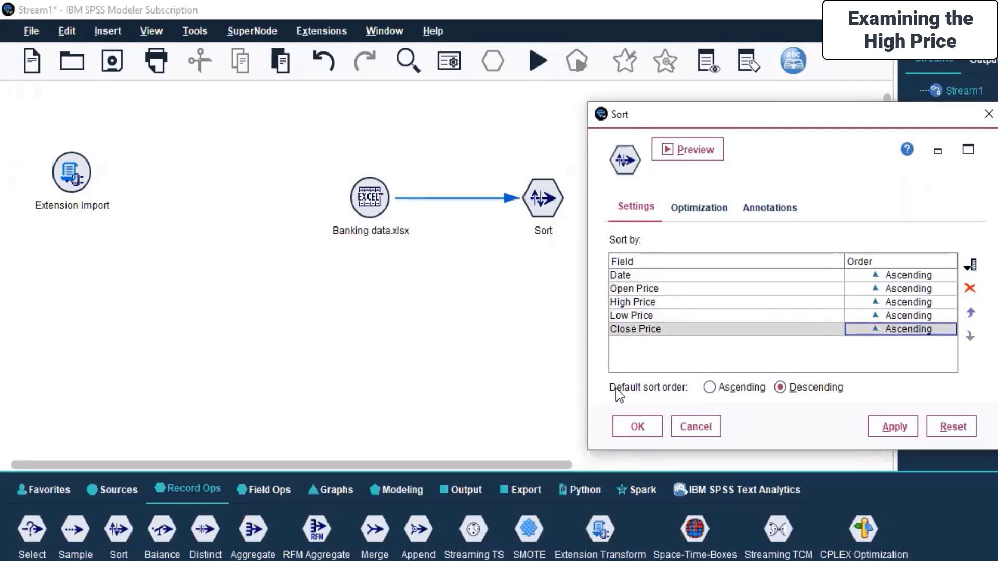
{"action": "left_click", "coordinate": [889, 429]}
{"action": "left_click", "coordinate": [646, 429]}
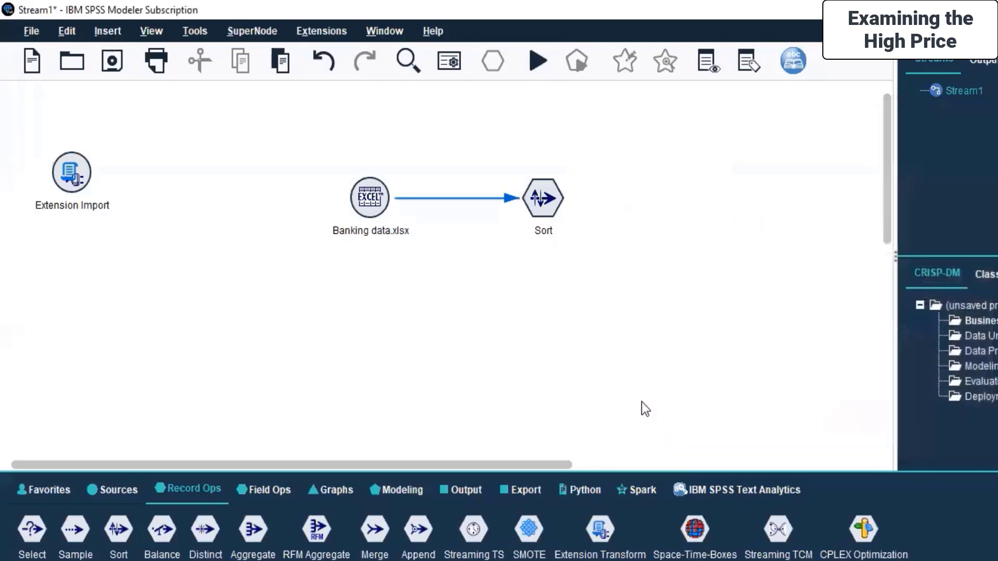
{"action": "double_click", "coordinate": [538, 207]}
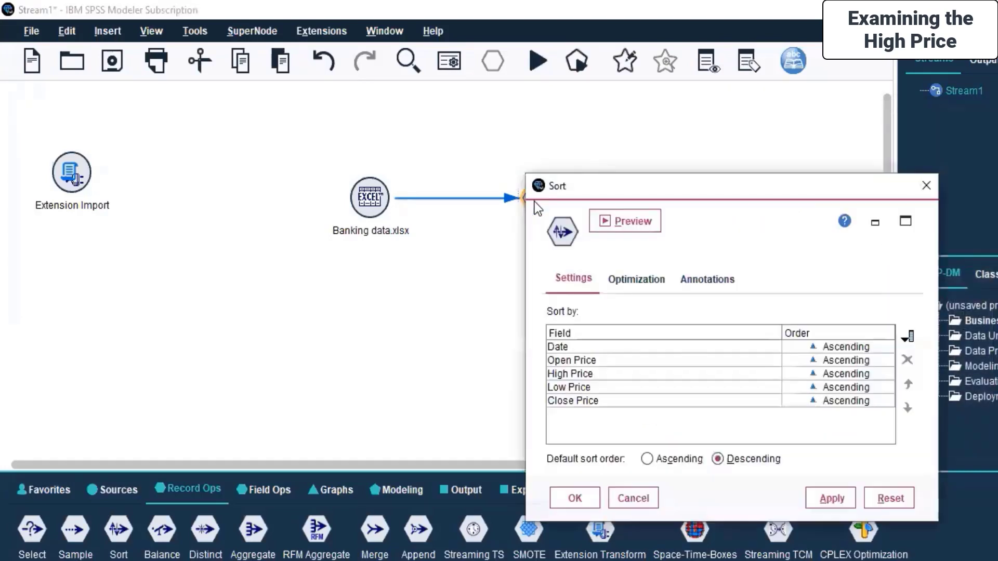
{"action": "left_click", "coordinate": [622, 500]}
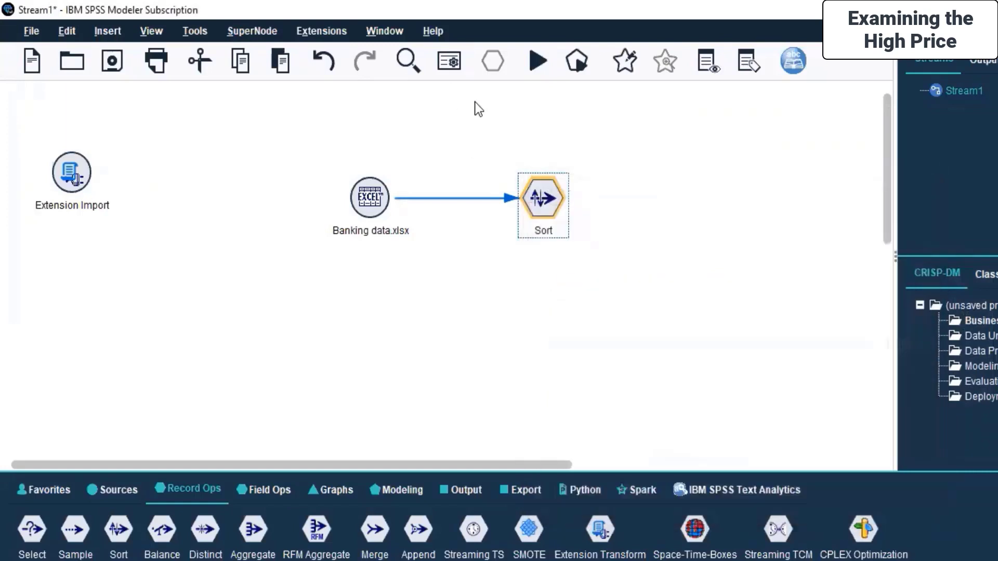
{"action": "double_click", "coordinate": [544, 211]}
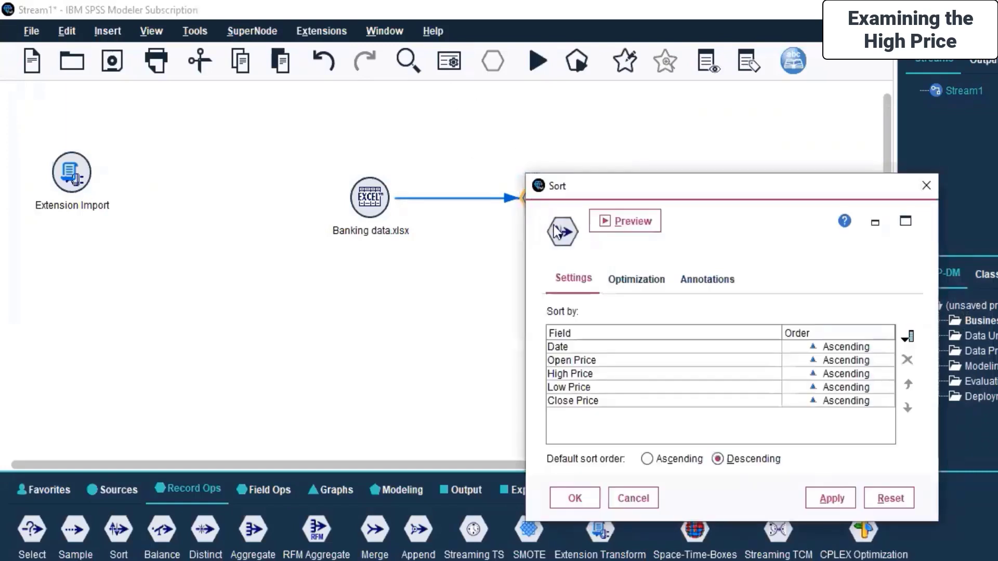
{"action": "left_click", "coordinate": [619, 220]}
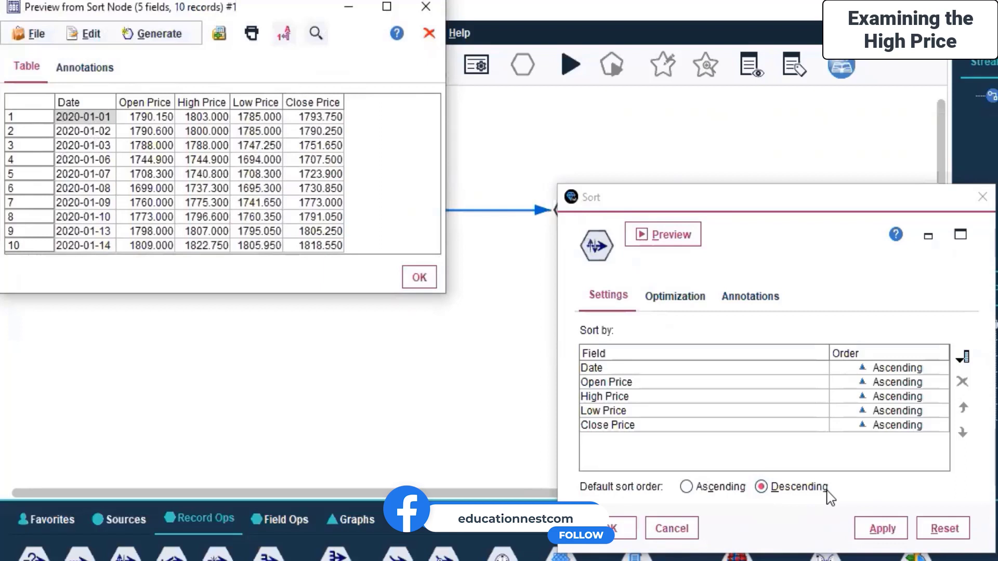
{"action": "left_click", "coordinate": [418, 277]}
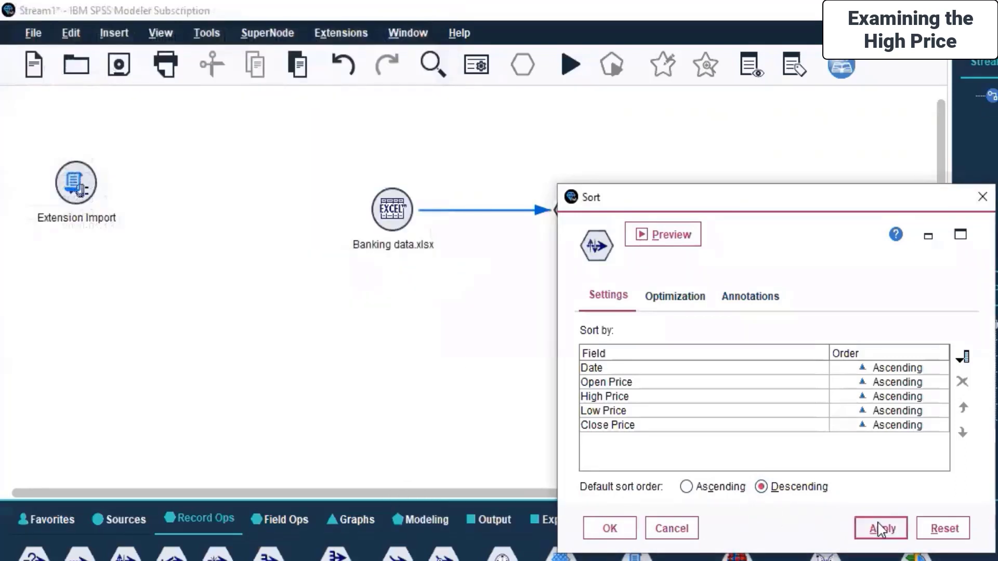
{"action": "left_click", "coordinate": [608, 528]}
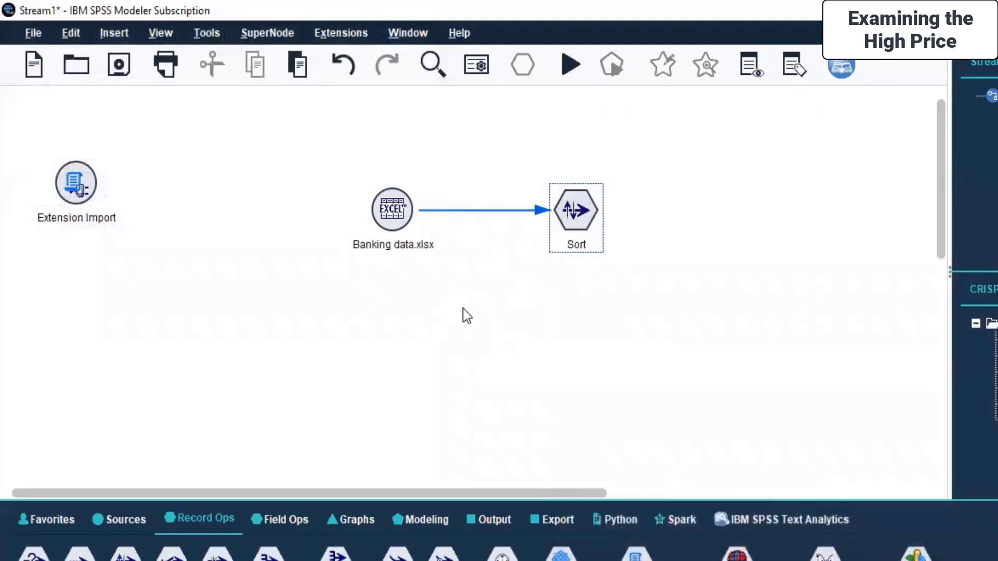
Run the stream from the Sort node and dismiss the stream messages window
{"action": "left_click", "coordinate": [397, 219]}
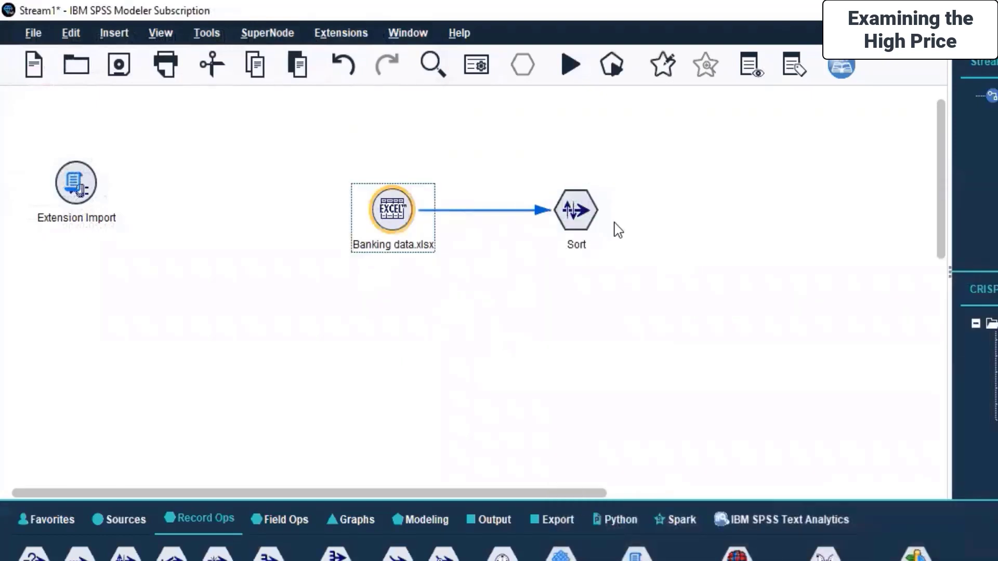
{"action": "left_click", "coordinate": [574, 226]}
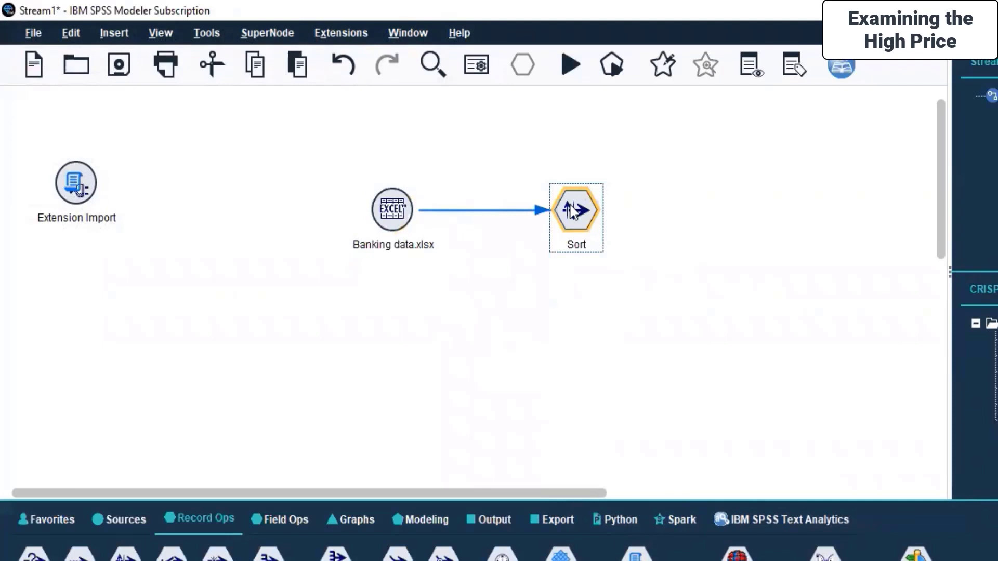
{"action": "right_click", "coordinate": [572, 211]}
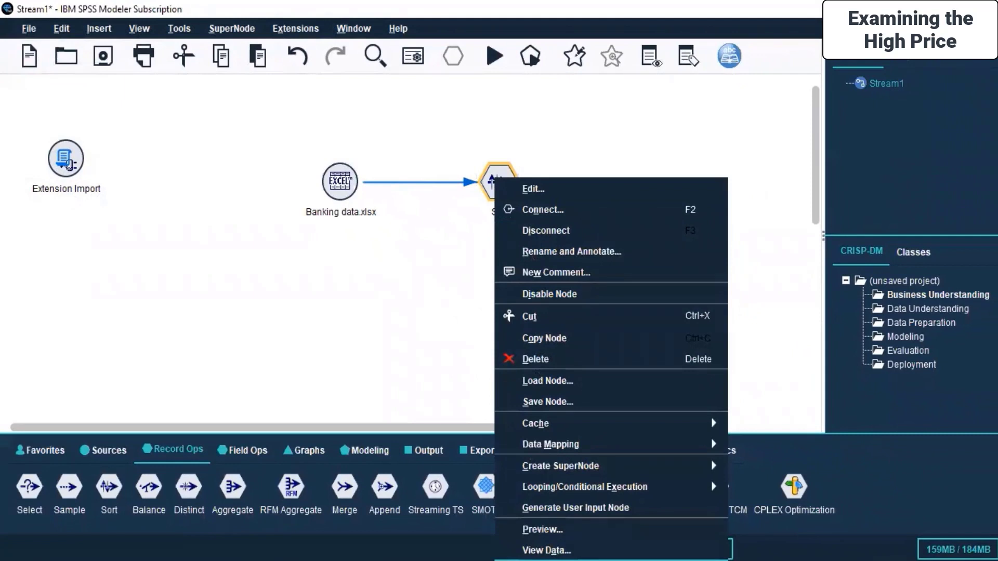
{"action": "left_click", "coordinate": [542, 529]}
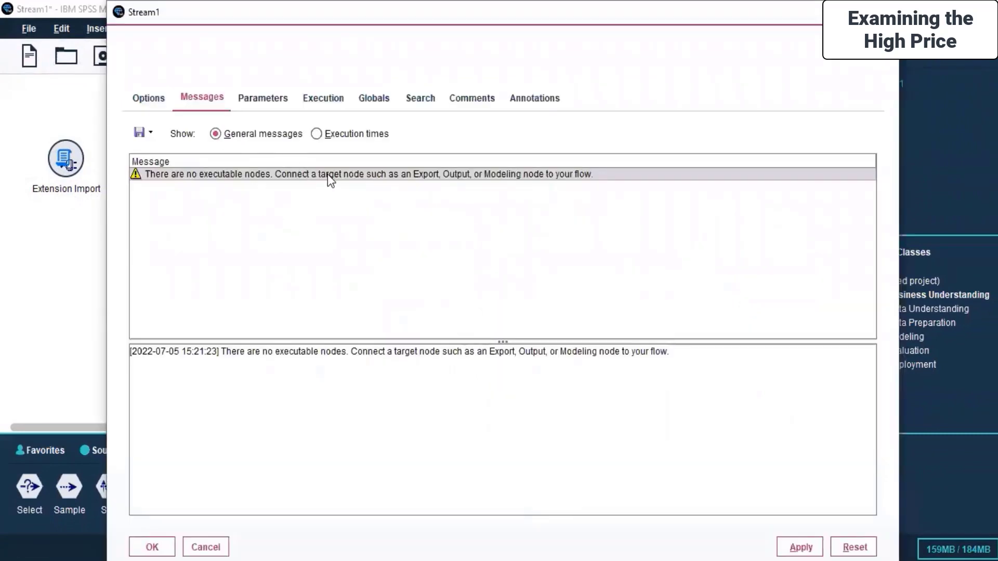
{"action": "left_click_drag", "start_coordinate": [303, 28], "coordinate": [330, 97]}
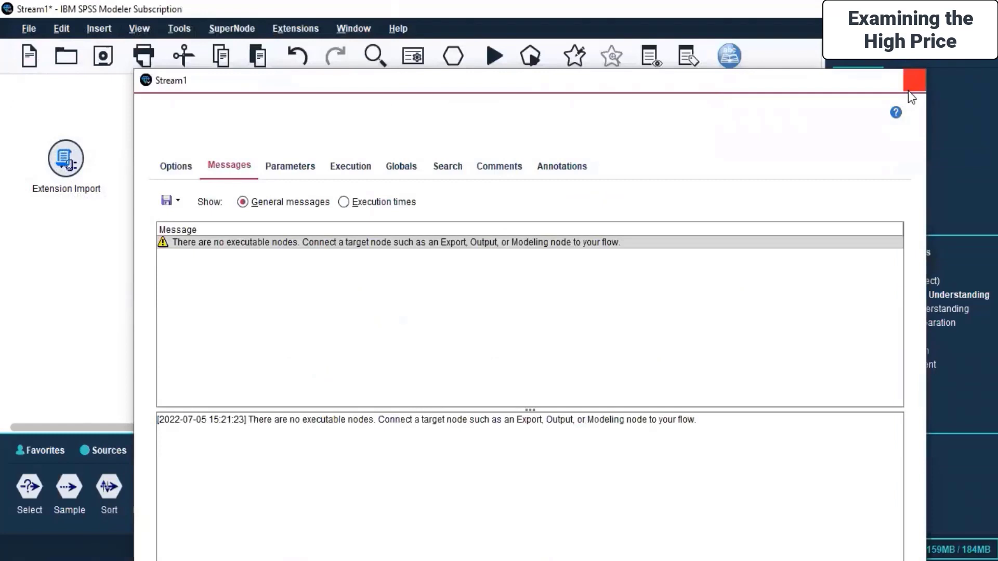
{"action": "left_click", "coordinate": [911, 85]}
Run the stream again from Banking data.xlsx, close the messages, and show Output nodes
{"action": "left_click", "coordinate": [335, 183]}
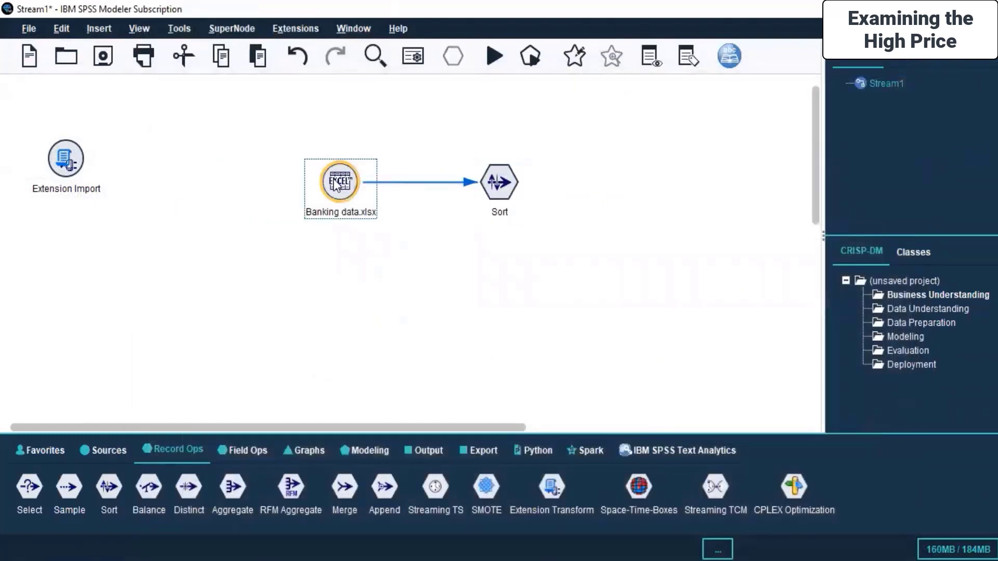
{"action": "right_click", "coordinate": [336, 183]}
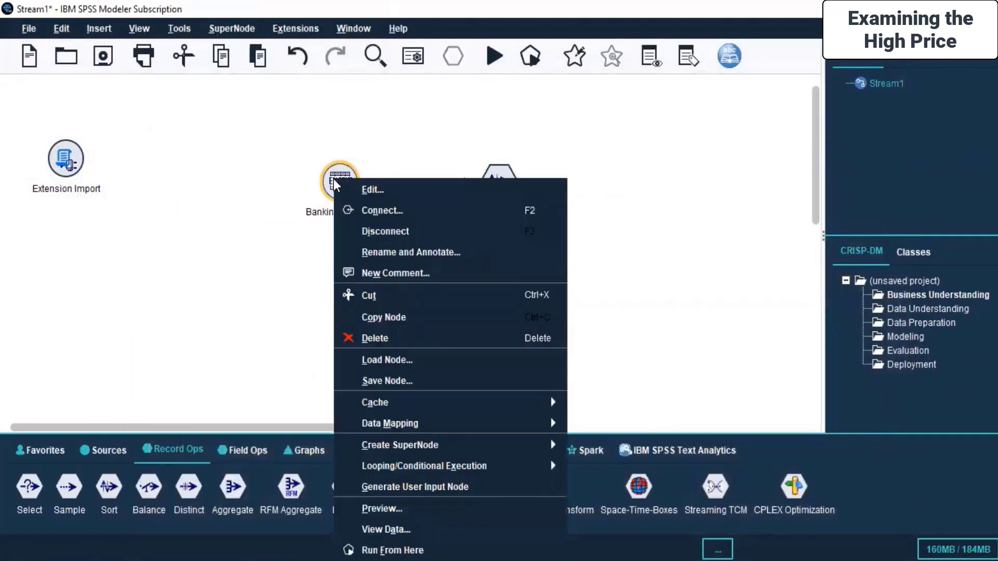
{"action": "left_click", "coordinate": [391, 551]}
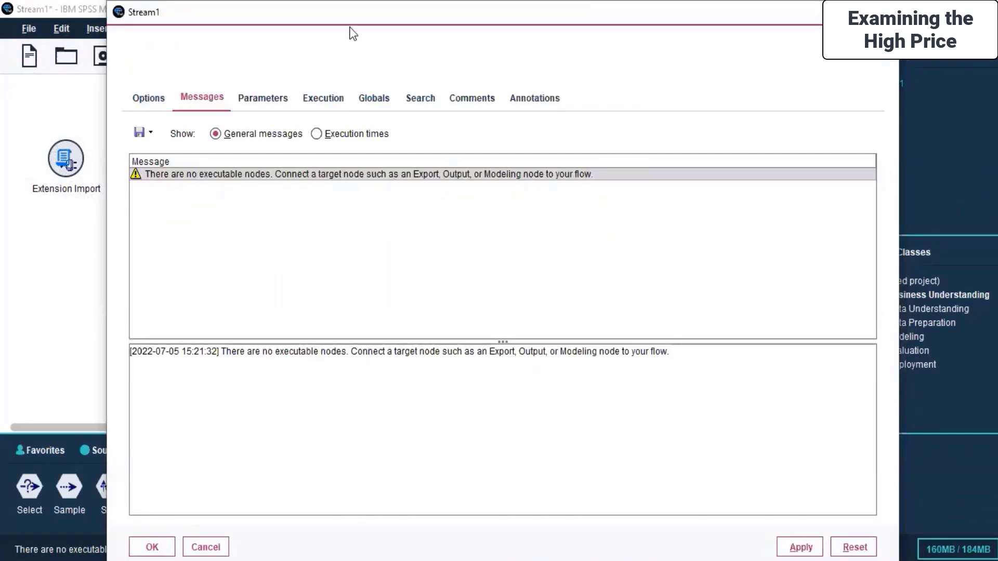
{"action": "left_click_drag", "start_coordinate": [352, 32], "coordinate": [399, 122]}
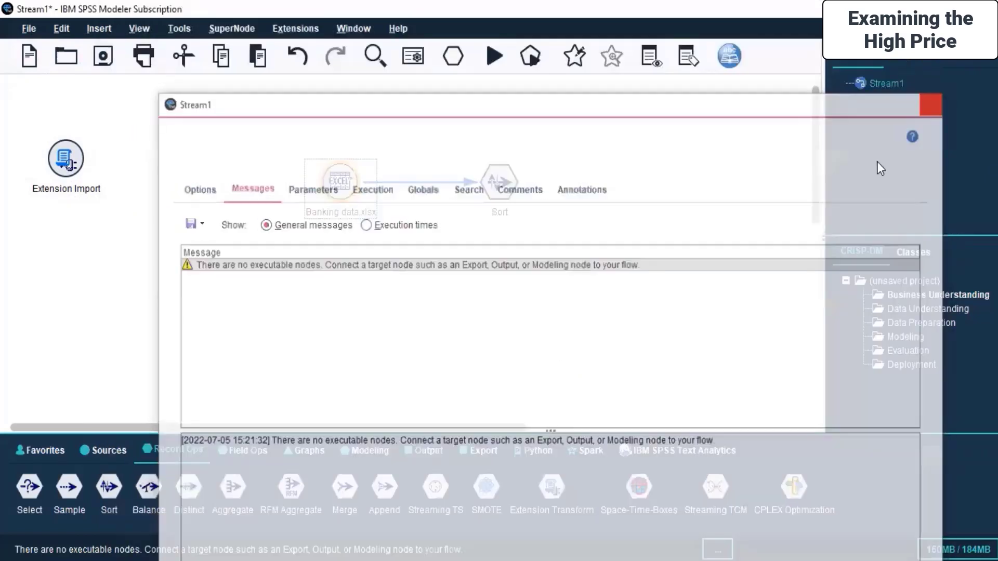
{"action": "left_click", "coordinate": [935, 102]}
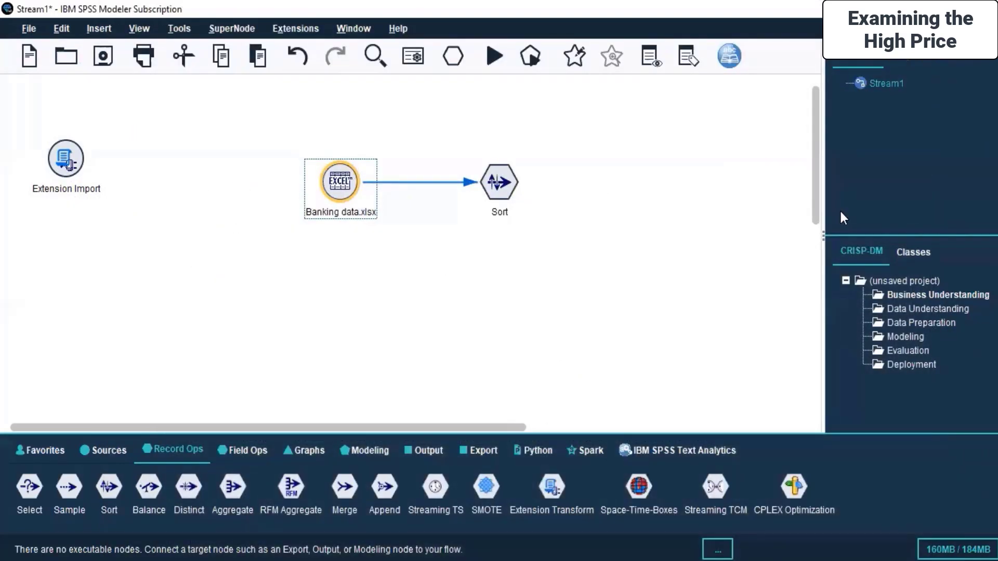
{"action": "left_click", "coordinate": [522, 266]}
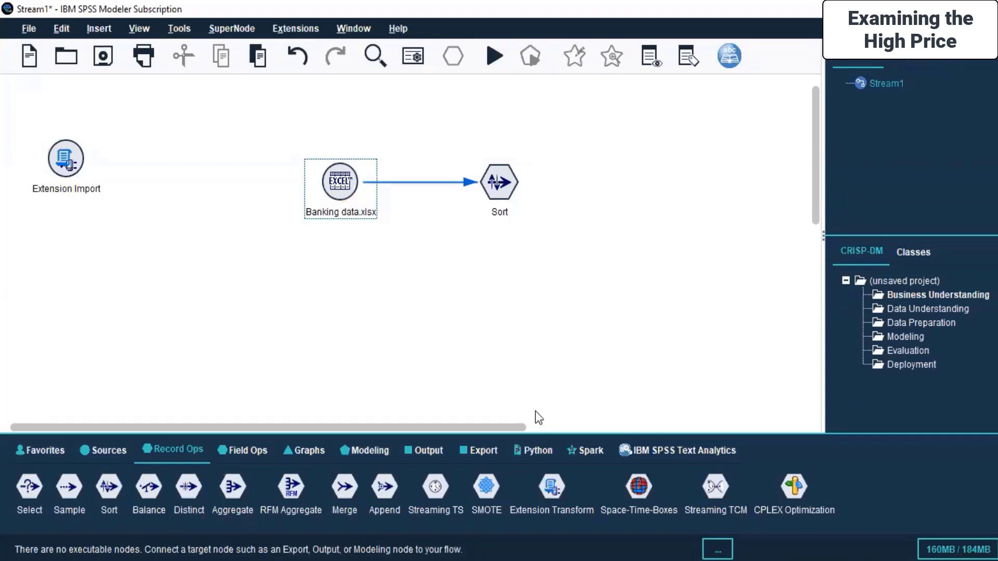
{"action": "left_click", "coordinate": [435, 450]}
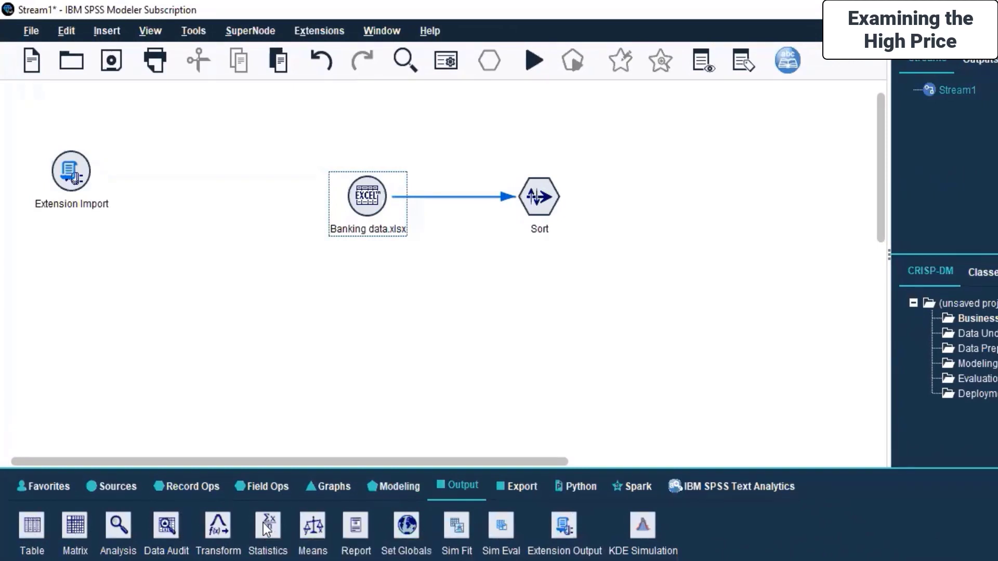
Add a Statistics node right of Sort and connect Sort to it
{"action": "left_click_drag", "start_coordinate": [538, 381], "coordinate": [657, 195]}
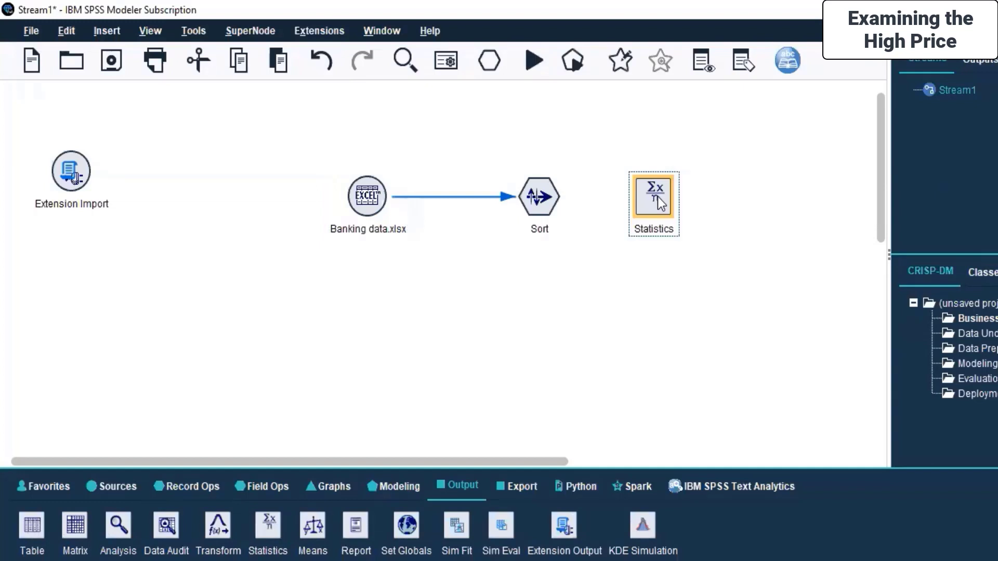
{"action": "left_click", "coordinate": [534, 193]}
{"action": "right_click", "coordinate": [531, 191]}
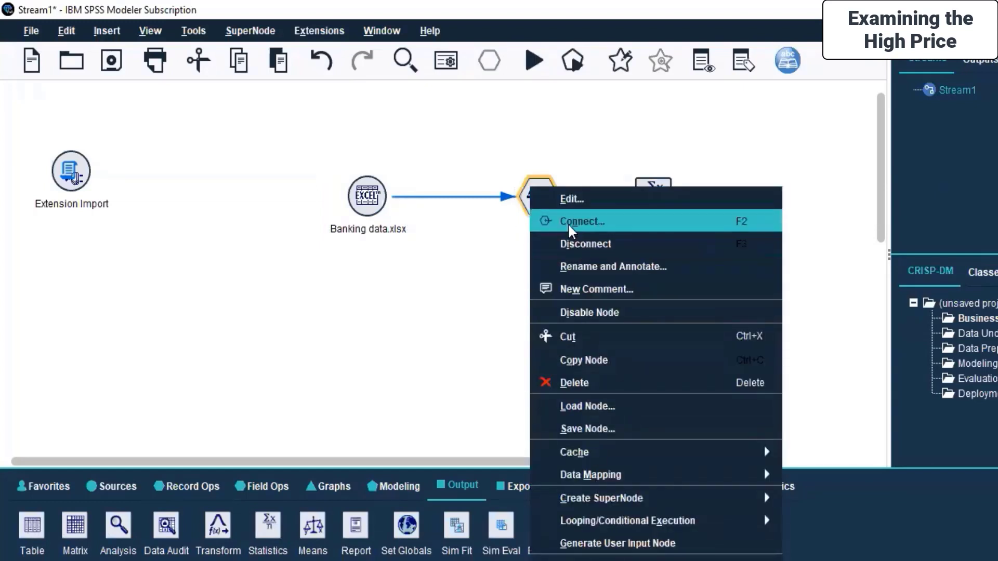
{"action": "left_click", "coordinate": [554, 183]}
{"action": "left_click", "coordinate": [650, 196]}
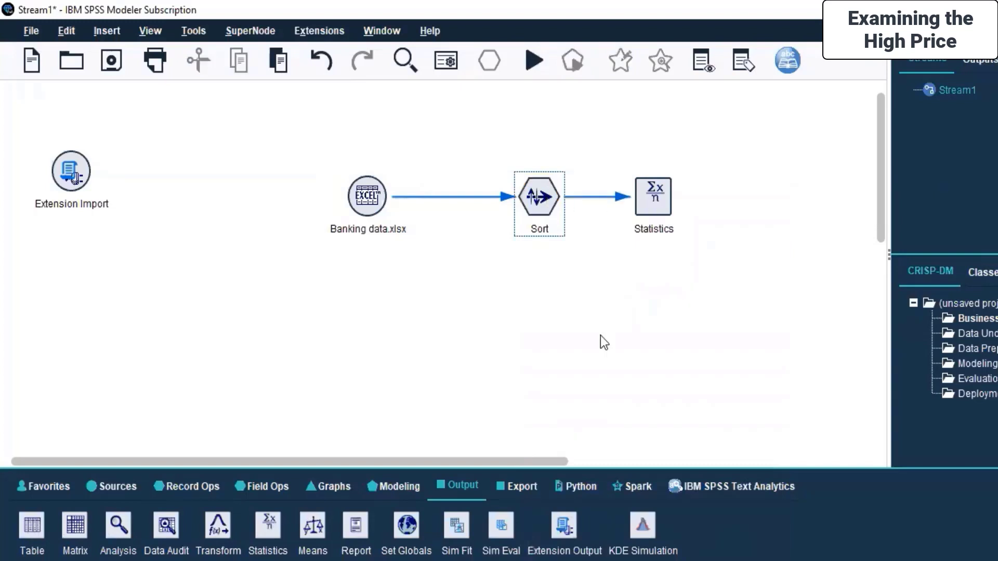
{"action": "left_click", "coordinate": [367, 198]}
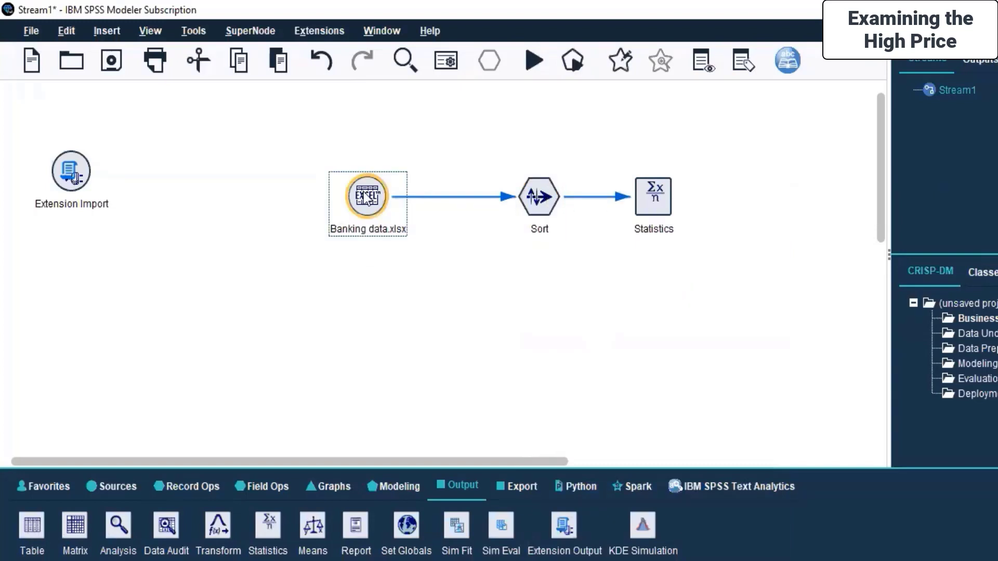
{"action": "left_click_drag", "start_coordinate": [687, 133], "coordinate": [645, 223]}
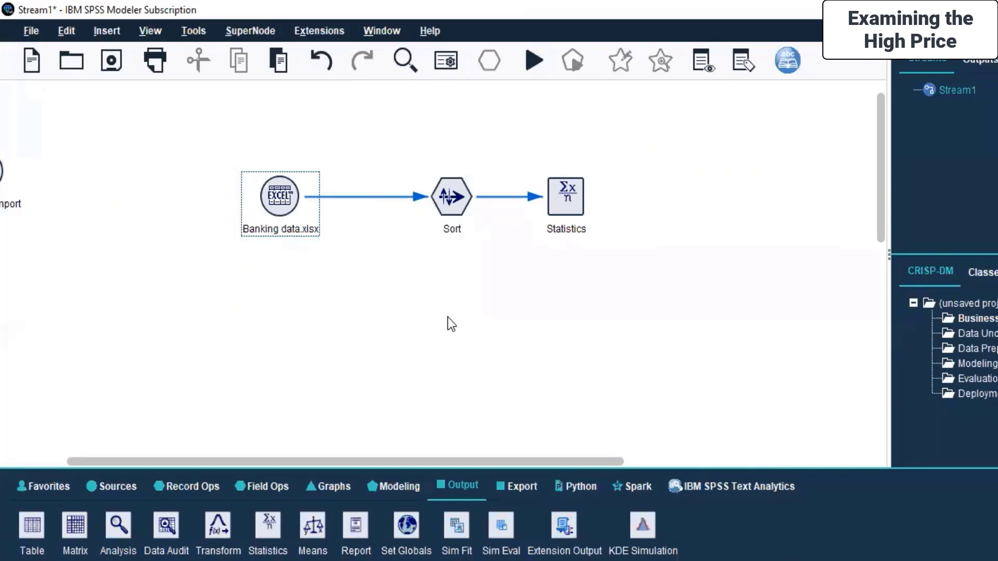
Run the stream from the Banking data.xlsx source node
{"action": "left_click", "coordinate": [279, 195]}
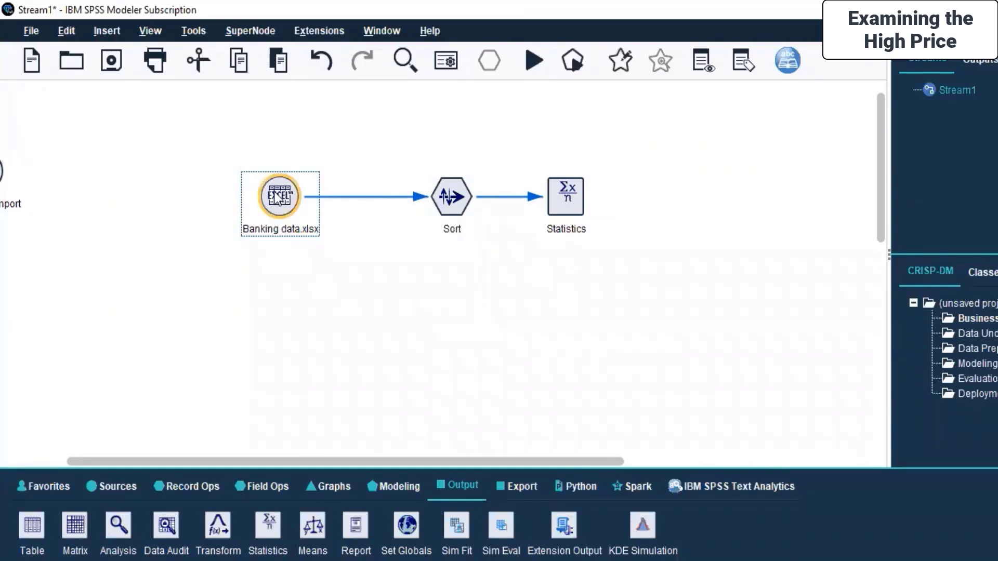
{"action": "right_click", "coordinate": [279, 197]}
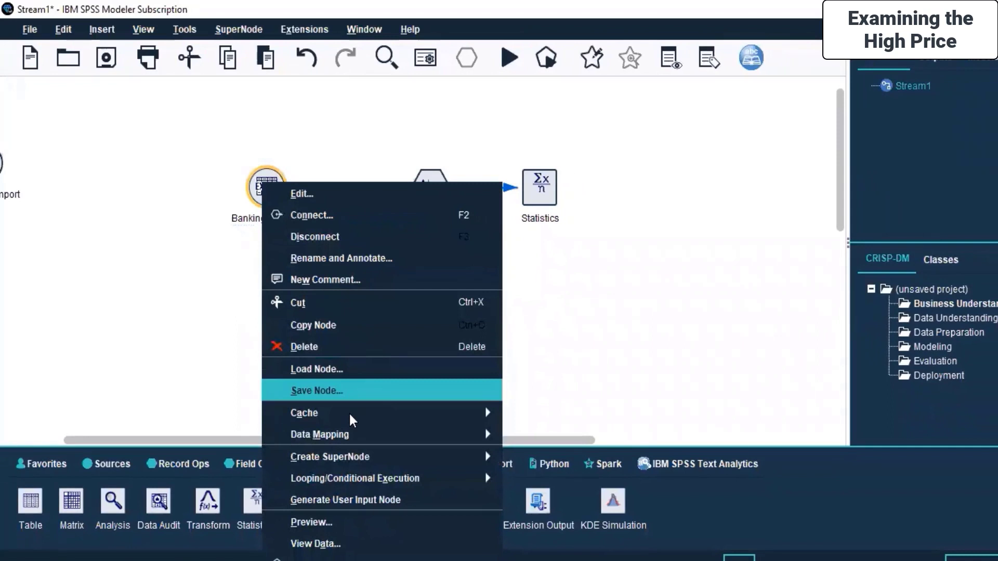
{"action": "left_click", "coordinate": [338, 549]}
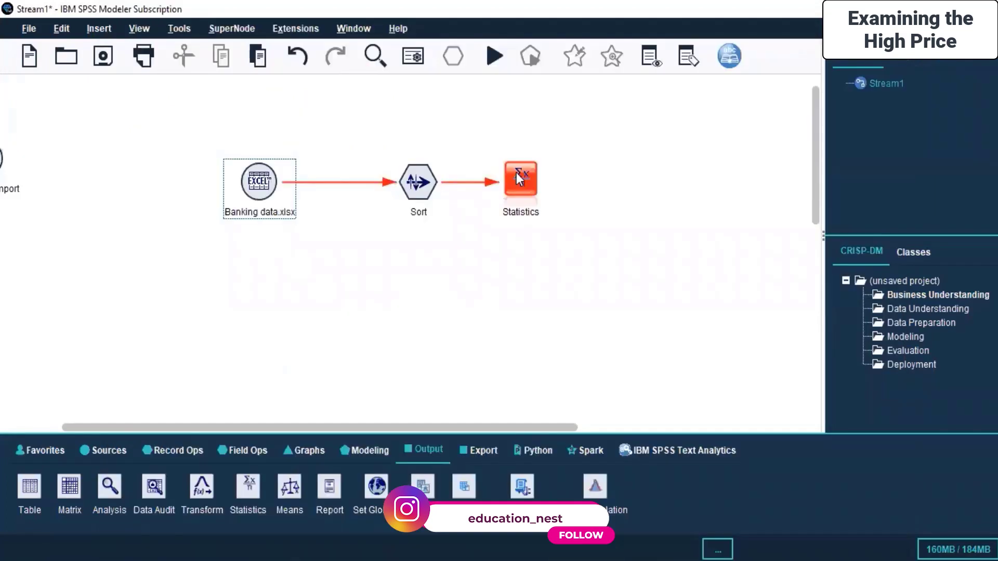
Set the Statistics node to examine High Price and apply the settings
{"action": "double_click", "coordinate": [524, 179]}
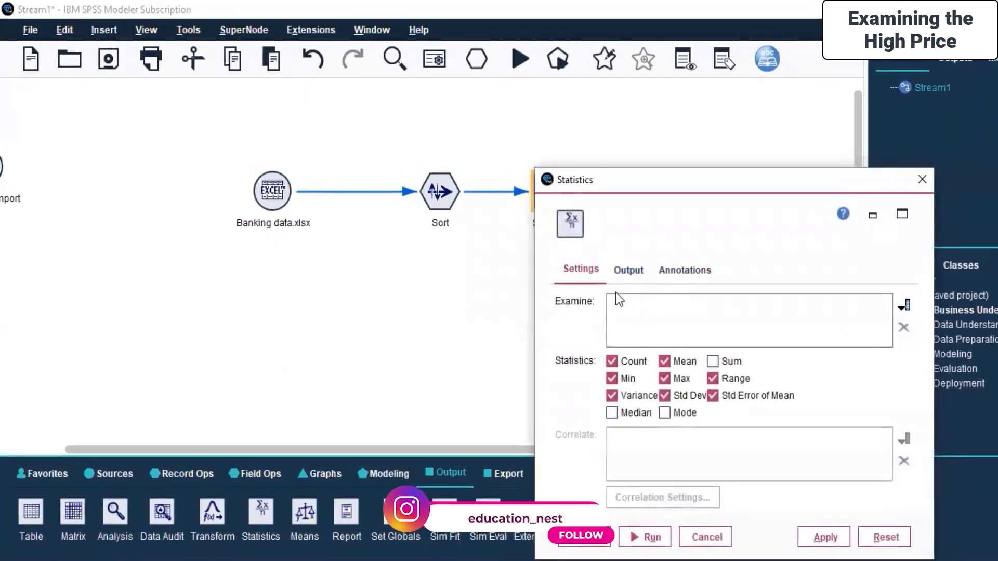
{"action": "left_click", "coordinate": [905, 307]}
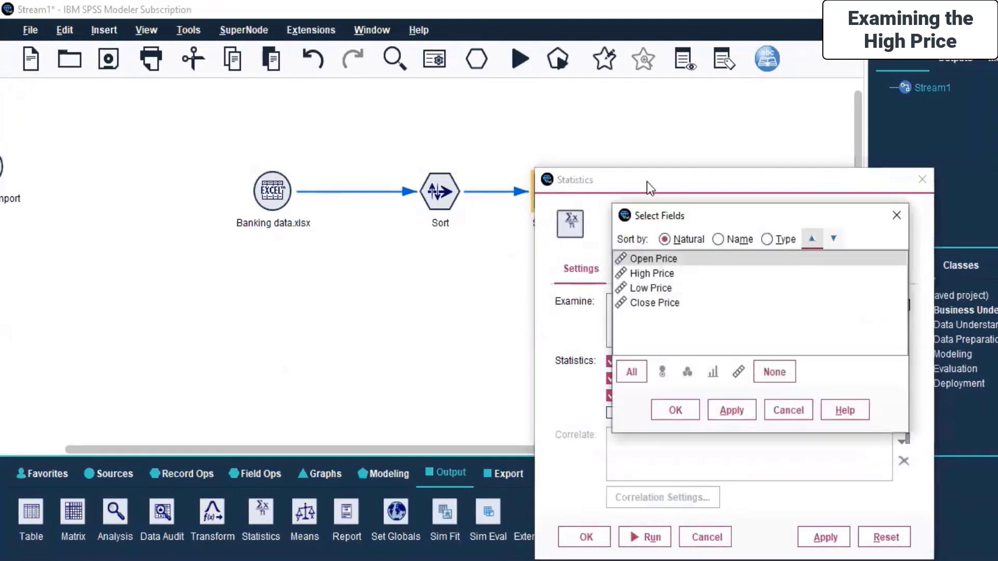
{"action": "left_click", "coordinate": [646, 273]}
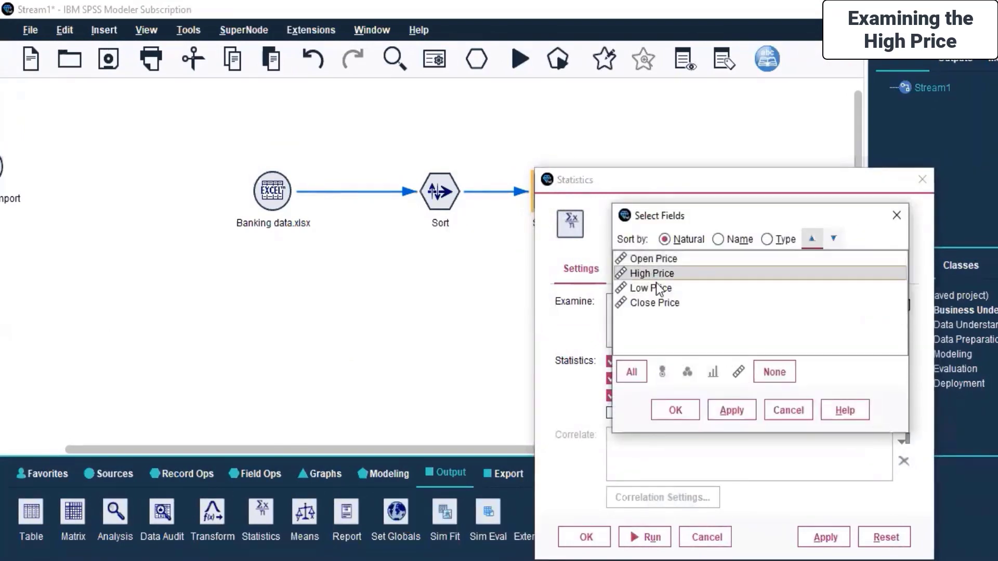
{"action": "left_click", "coordinate": [733, 407]}
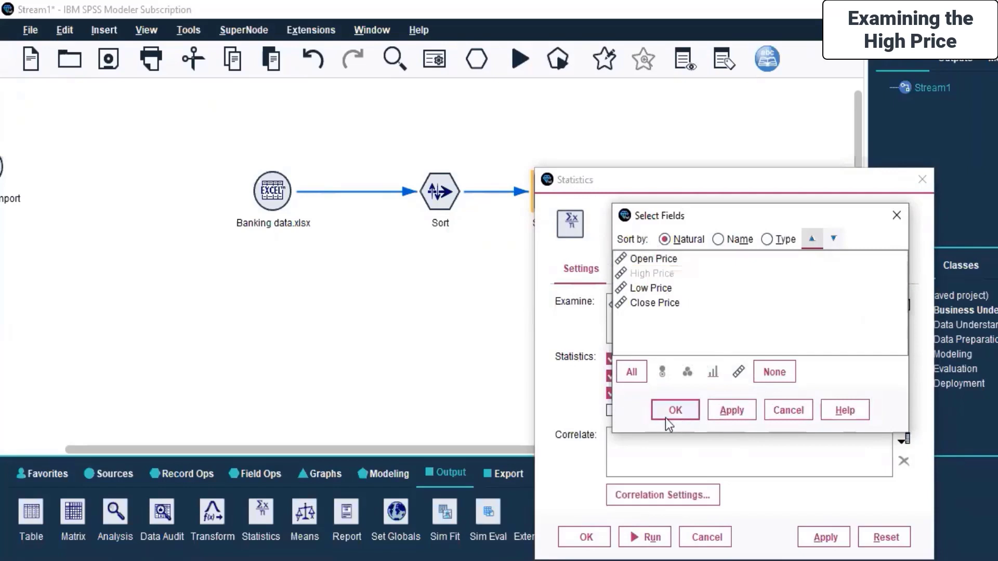
{"action": "left_click", "coordinate": [675, 409]}
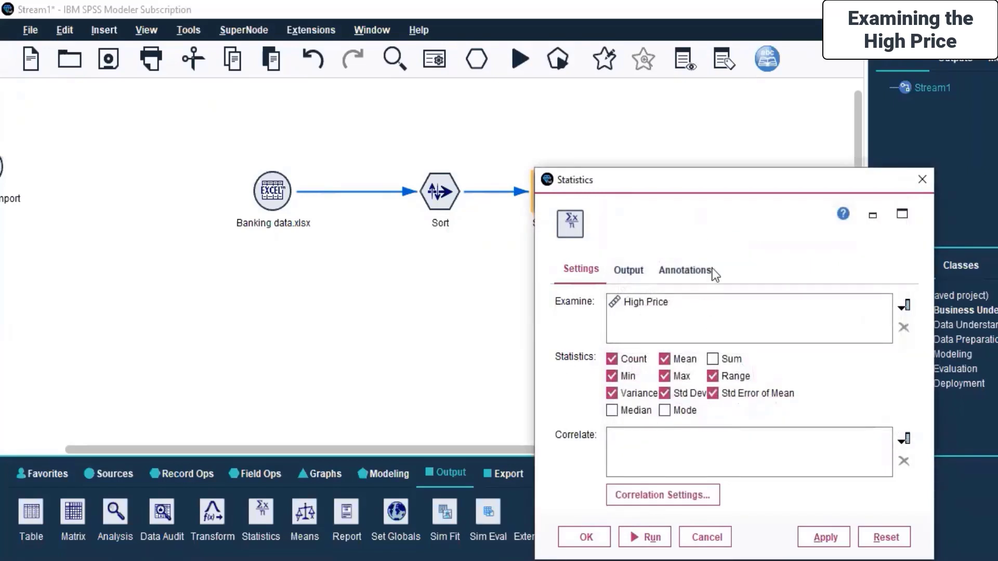
{"action": "left_click_drag", "start_coordinate": [783, 192], "coordinate": [699, 111]}
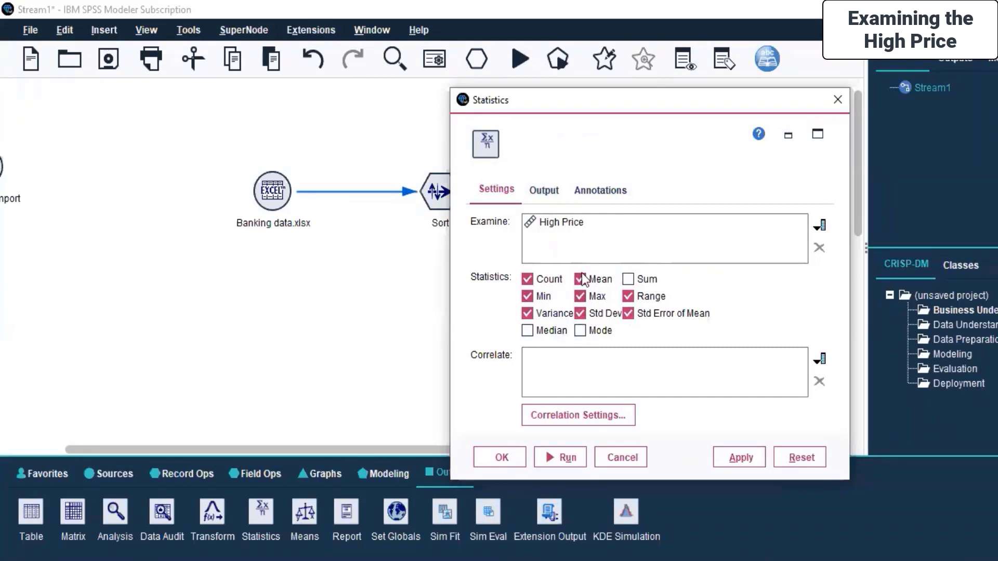
{"action": "left_click", "coordinate": [744, 458]}
{"action": "left_click", "coordinate": [501, 457]}
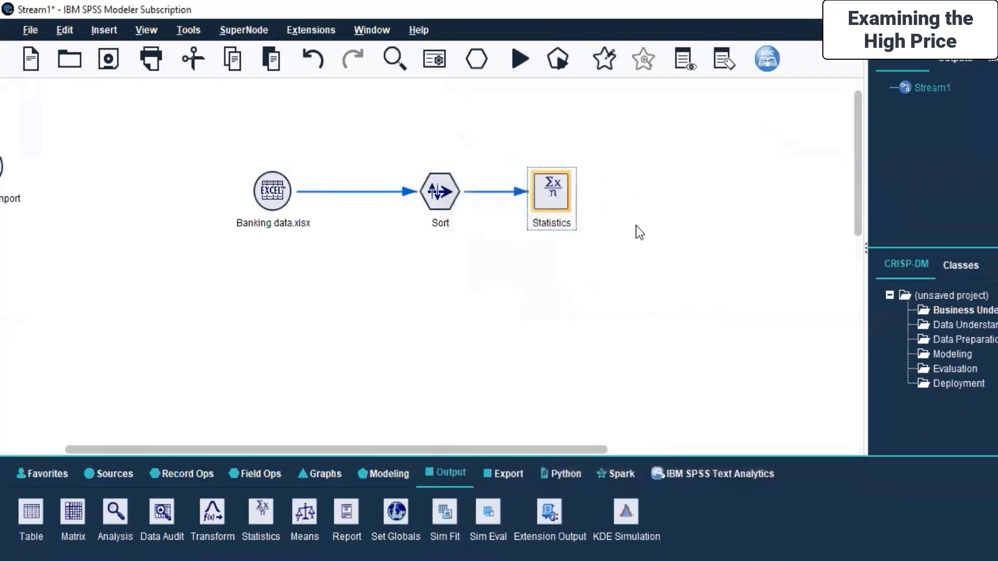
Run the Statistics node for High Price (count 585, mean 2539.849), then close the output
{"action": "right_click", "coordinate": [535, 188]}
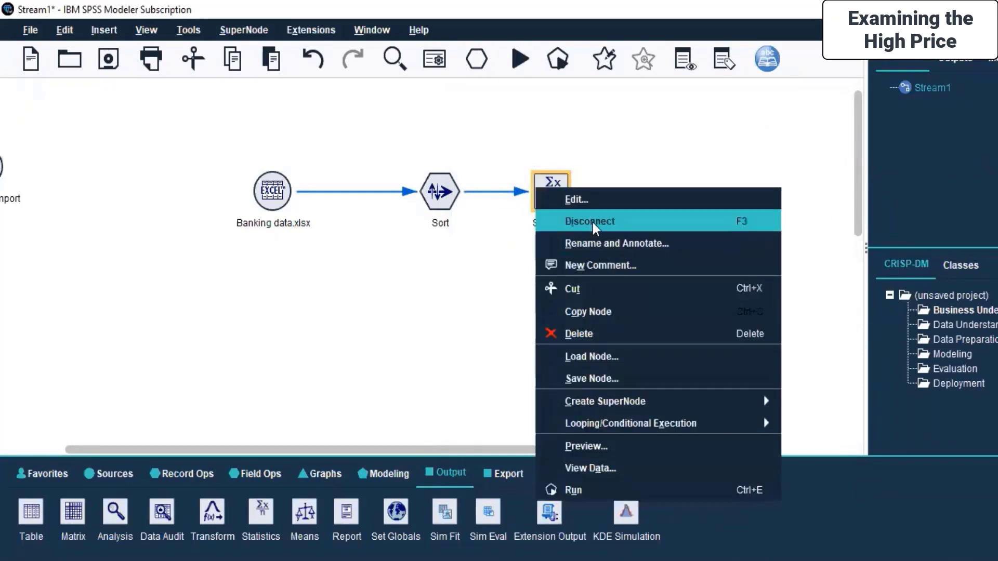
{"action": "left_click", "coordinate": [576, 199]}
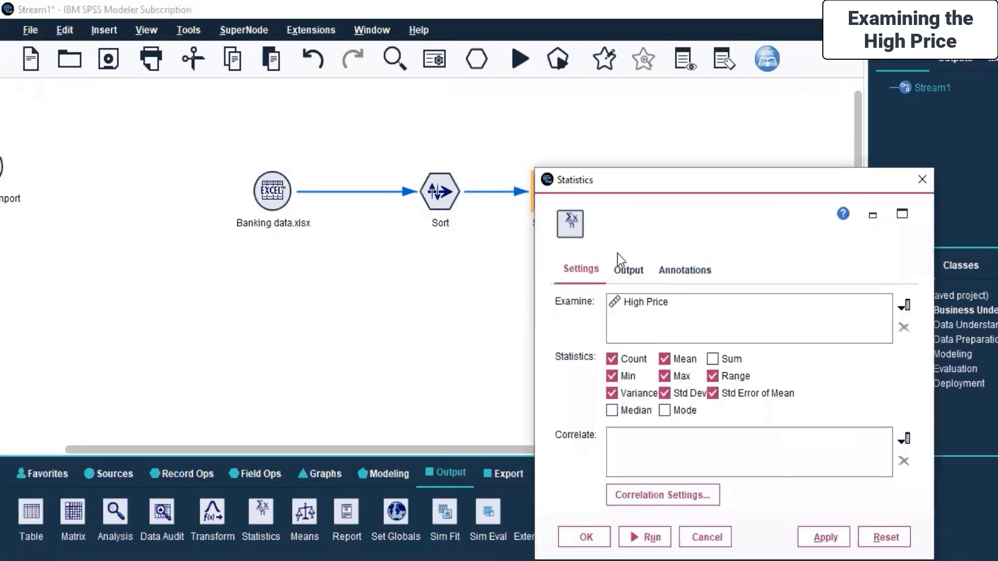
{"action": "left_click", "coordinate": [635, 534]}
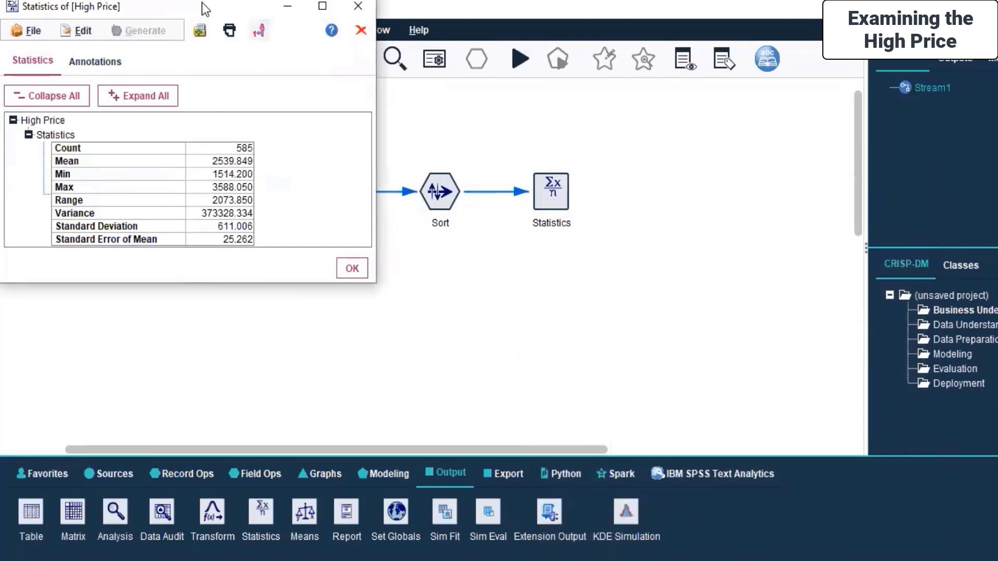
{"action": "left_click_drag", "start_coordinate": [201, 2], "coordinate": [797, 114]}
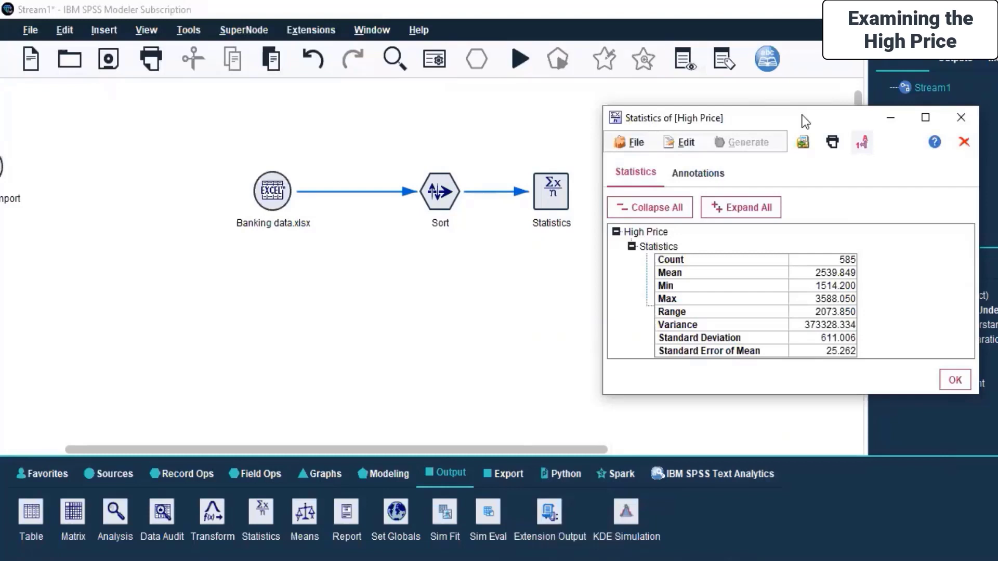
{"action": "left_click", "coordinate": [955, 381]}
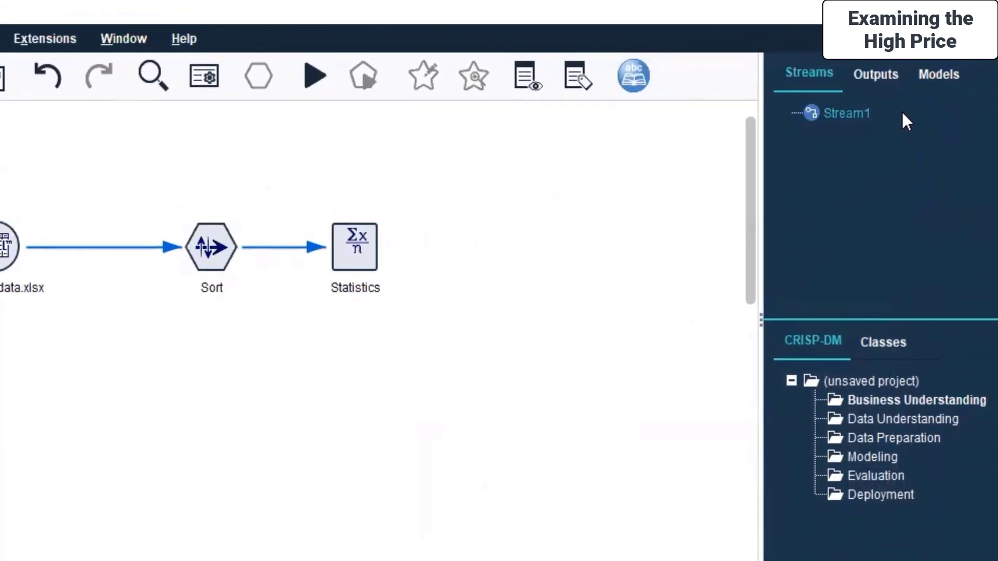
Reopen Statistics of [High Price] from the Outputs list and close it again
{"action": "left_click", "coordinate": [889, 75]}
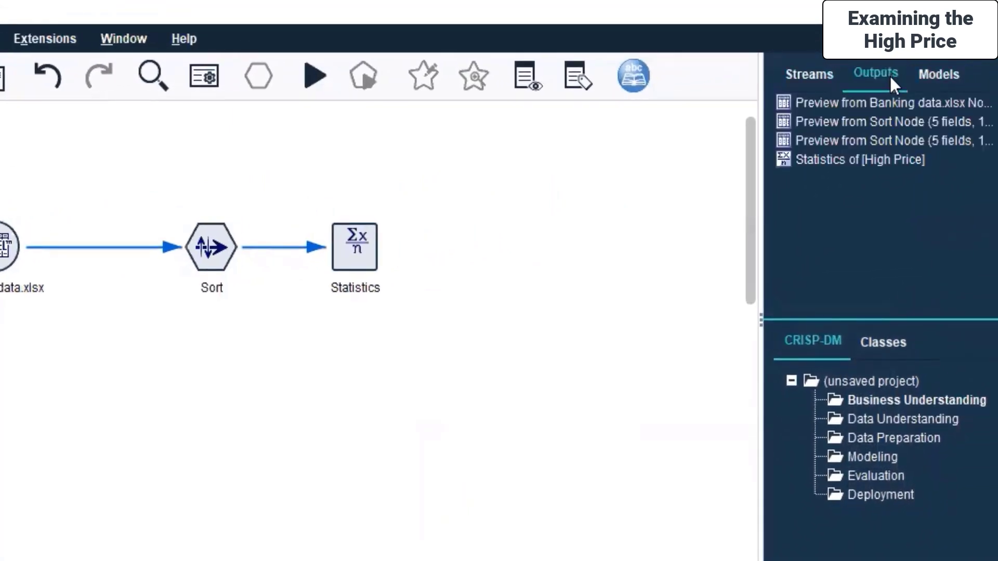
{"action": "double_click", "coordinate": [852, 160]}
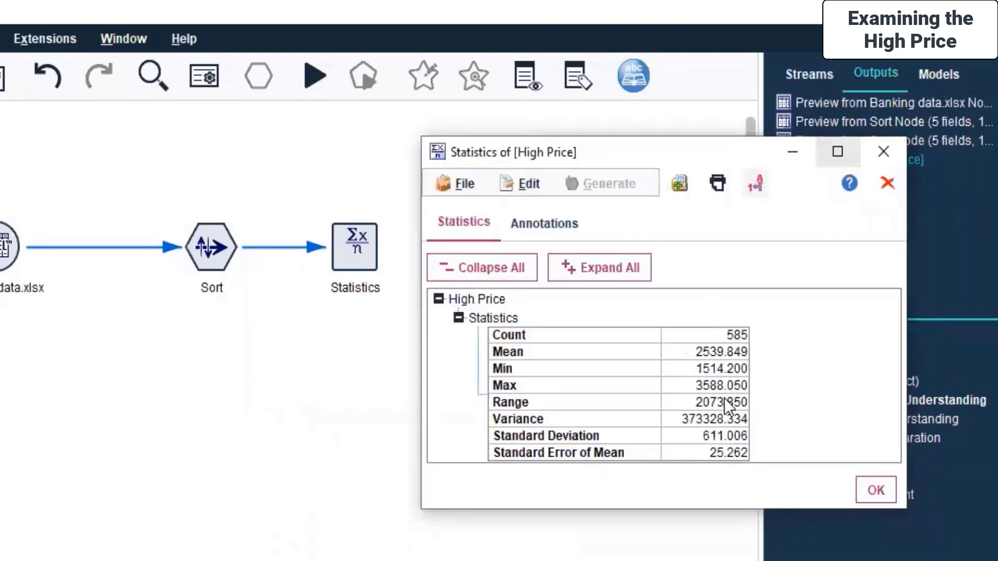
{"action": "left_click", "coordinate": [874, 488]}
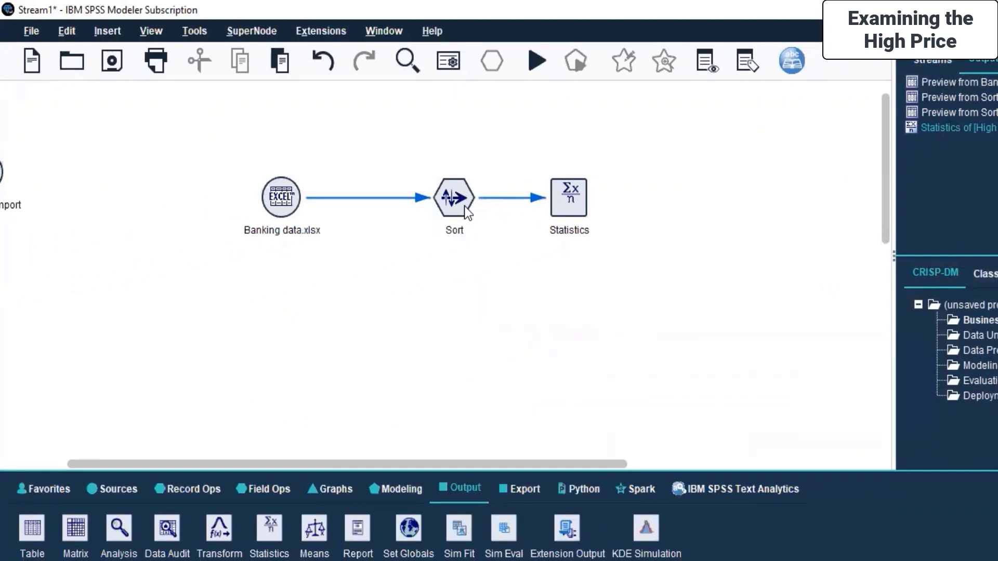
Select the Sort, Banking data.xlsx and Statistics nodes in turn
{"action": "left_click", "coordinate": [463, 206]}
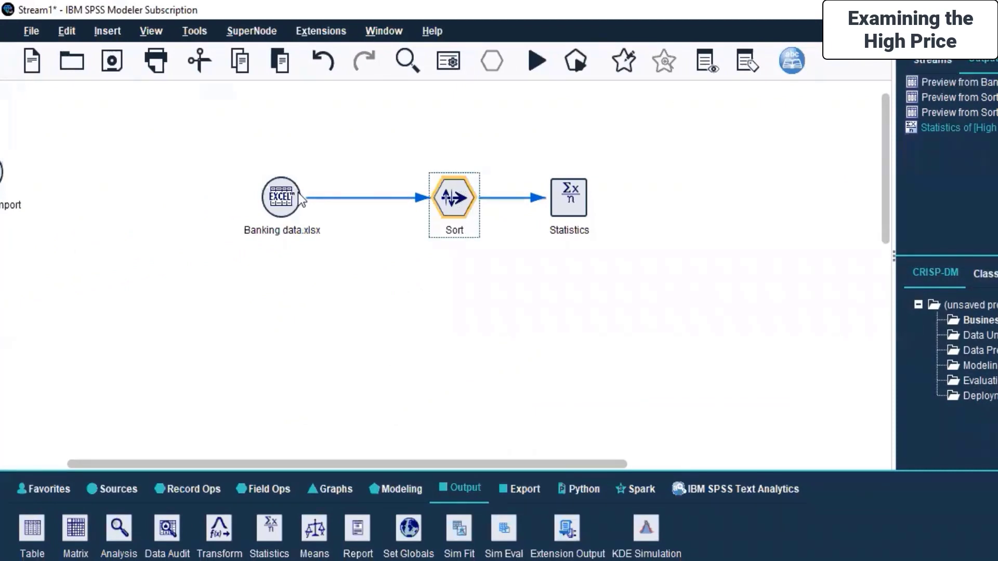
{"action": "left_click", "coordinate": [278, 203]}
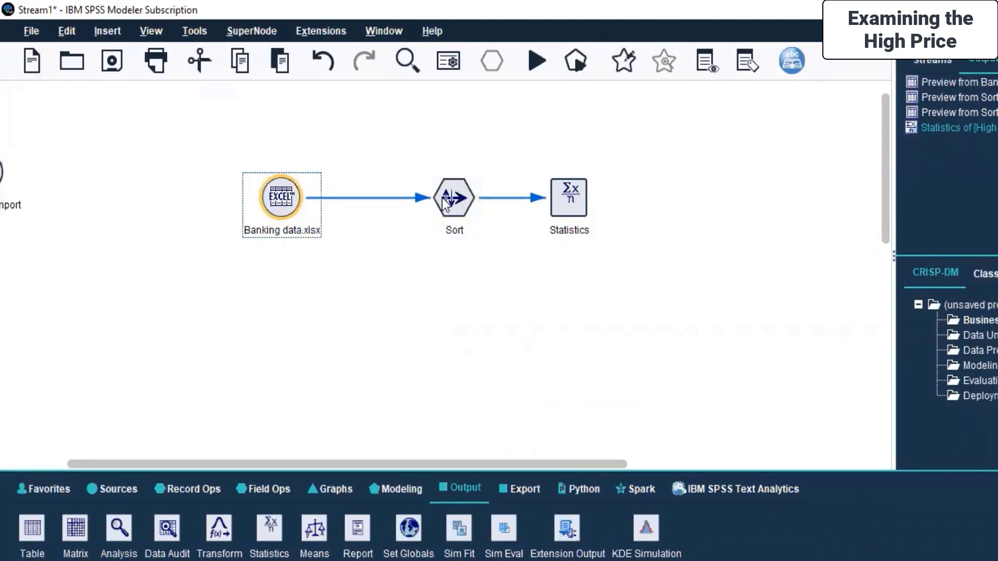
{"action": "left_click", "coordinate": [569, 198]}
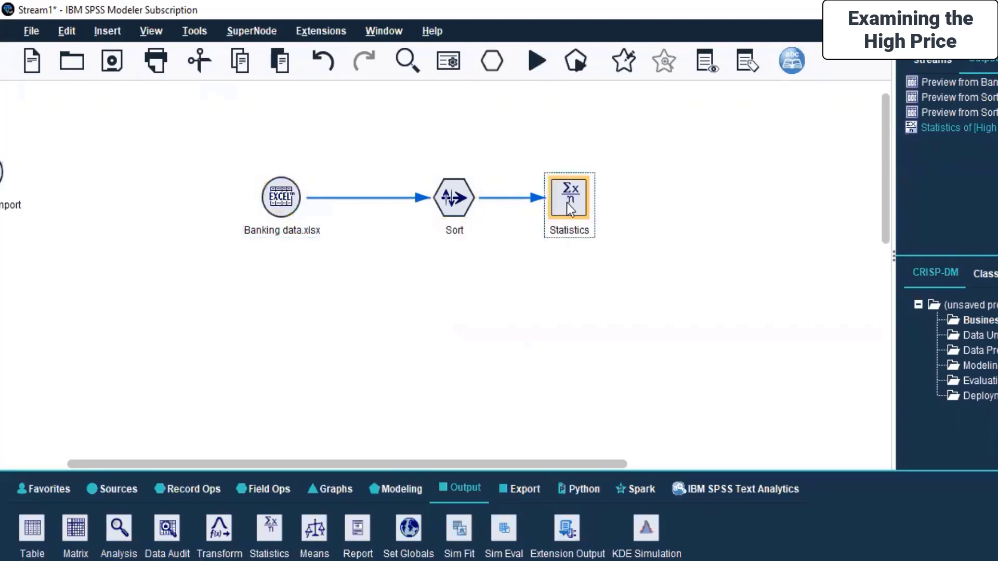
Select each stream node in turn and bring up the Record Ops palette
{"action": "left_click", "coordinate": [281, 203]}
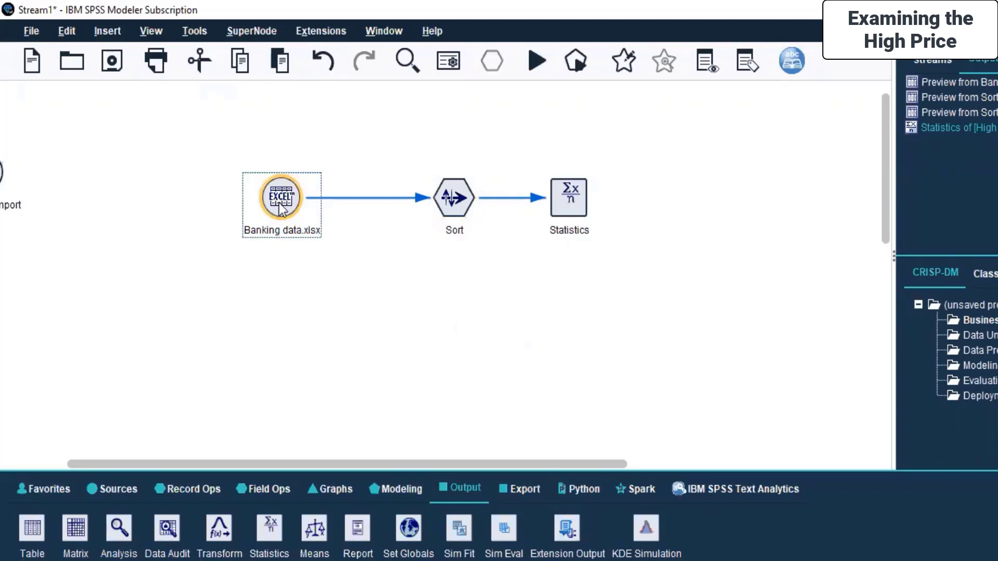
{"action": "left_click", "coordinate": [462, 203]}
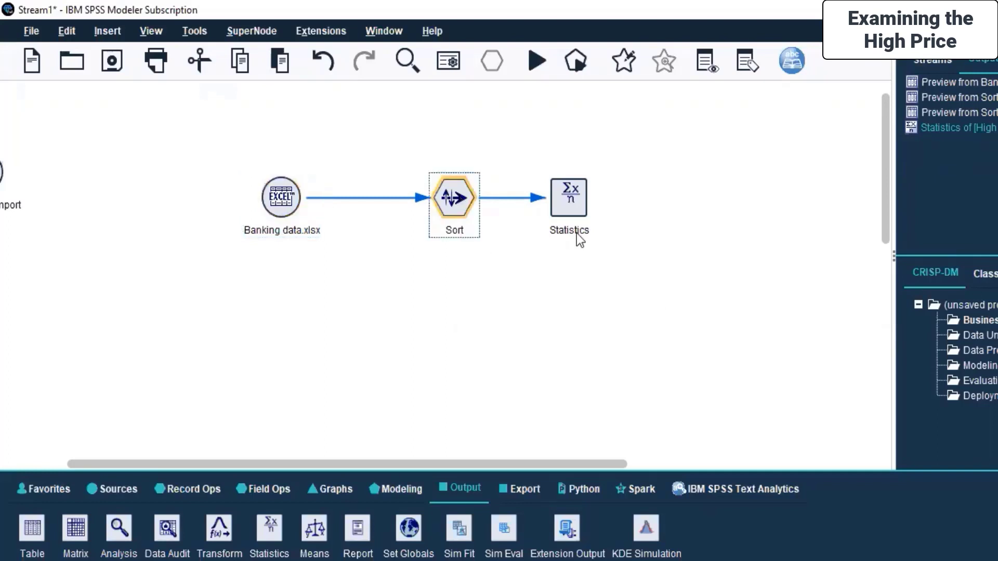
{"action": "left_click", "coordinate": [557, 194]}
{"action": "scroll", "coordinate": [504, 441], "scroll_direction": "down", "scroll_amount": 1}
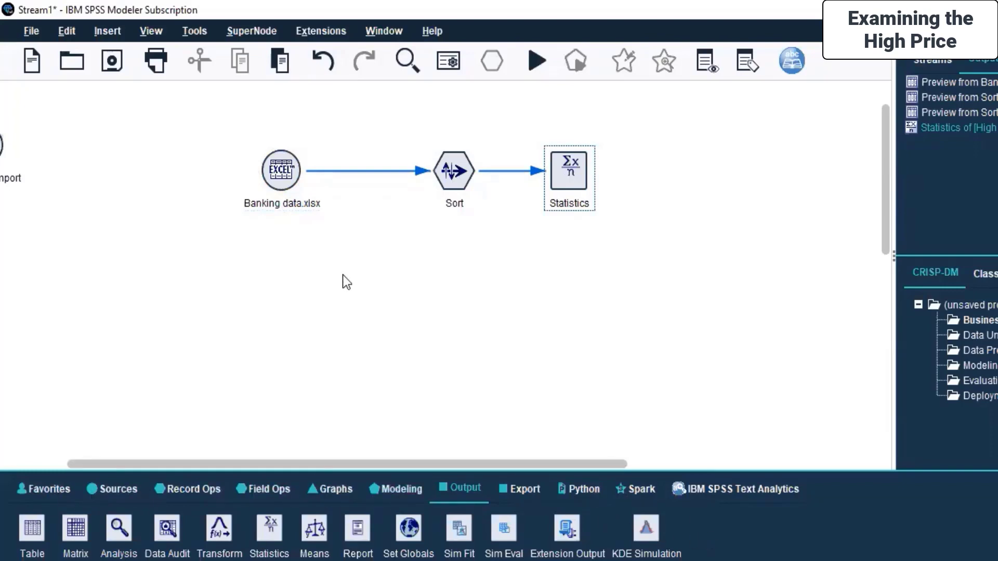
{"action": "left_click", "coordinate": [274, 172]}
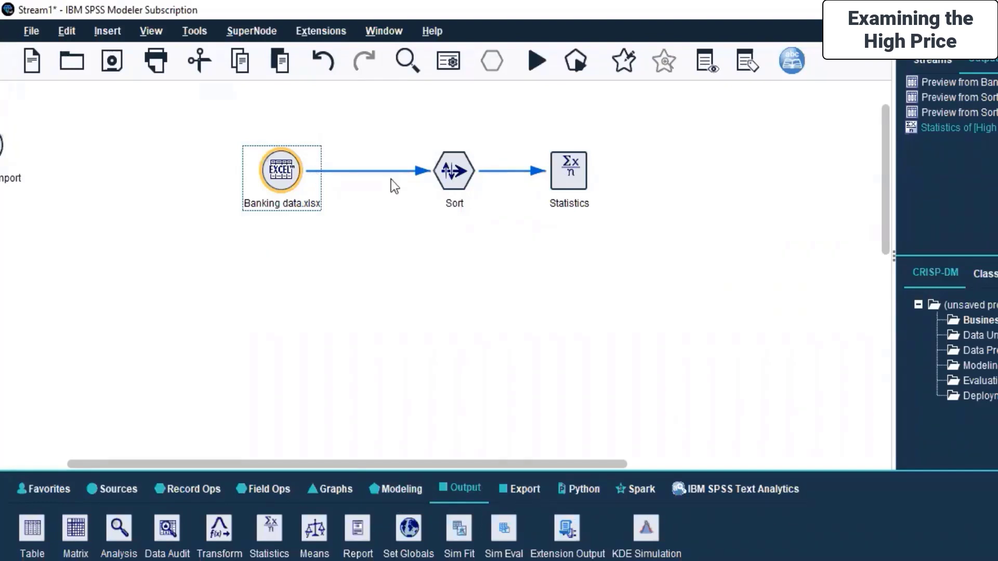
{"action": "left_click", "coordinate": [462, 181]}
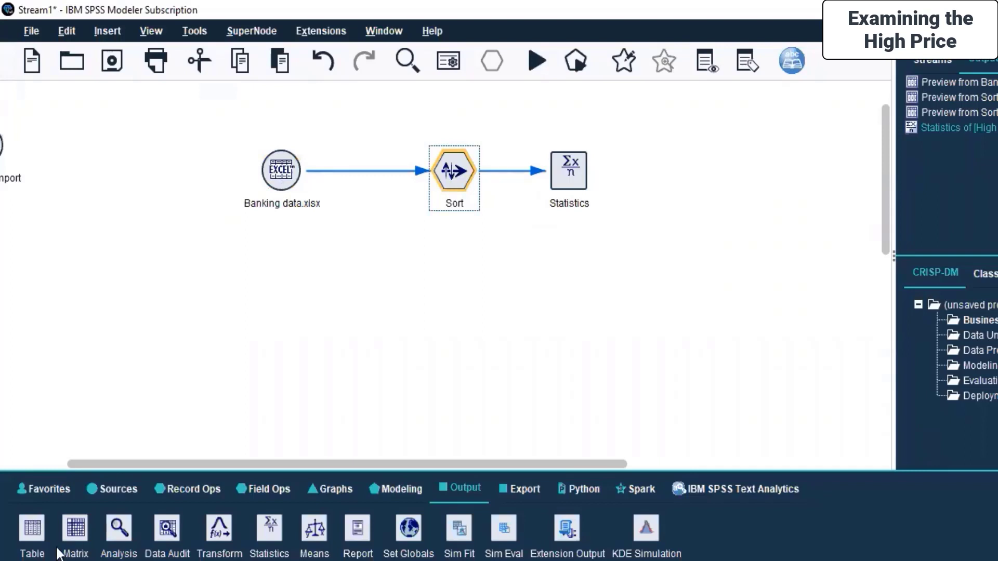
{"action": "left_click", "coordinate": [166, 495]}
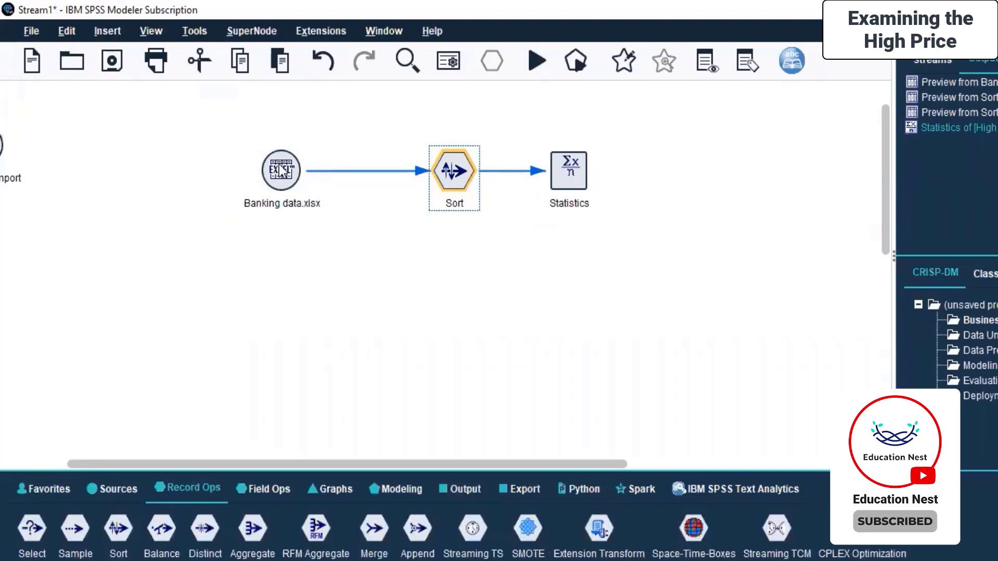
{"action": "left_click", "coordinate": [576, 177]}
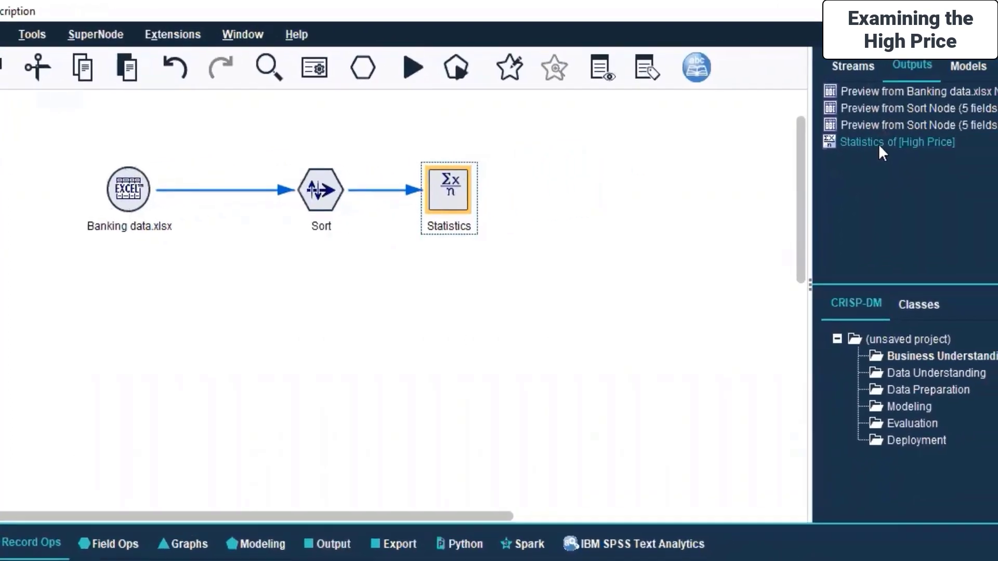
{"action": "double_click", "coordinate": [879, 143]}
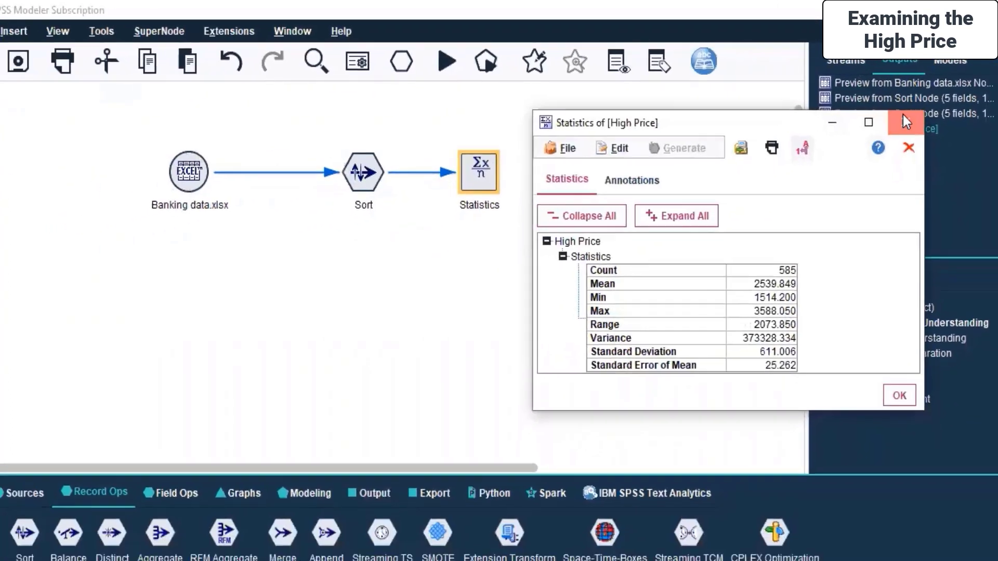
{"action": "left_click", "coordinate": [892, 140]}
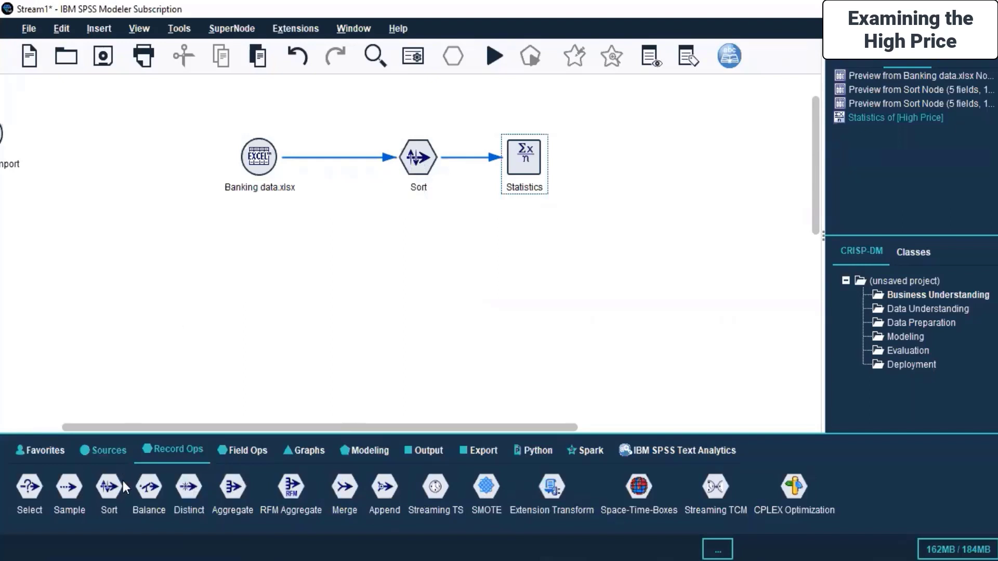
Add an Excel source node reading Asian Paints.xlsx and apply its import settings
{"action": "left_click", "coordinate": [106, 449]}
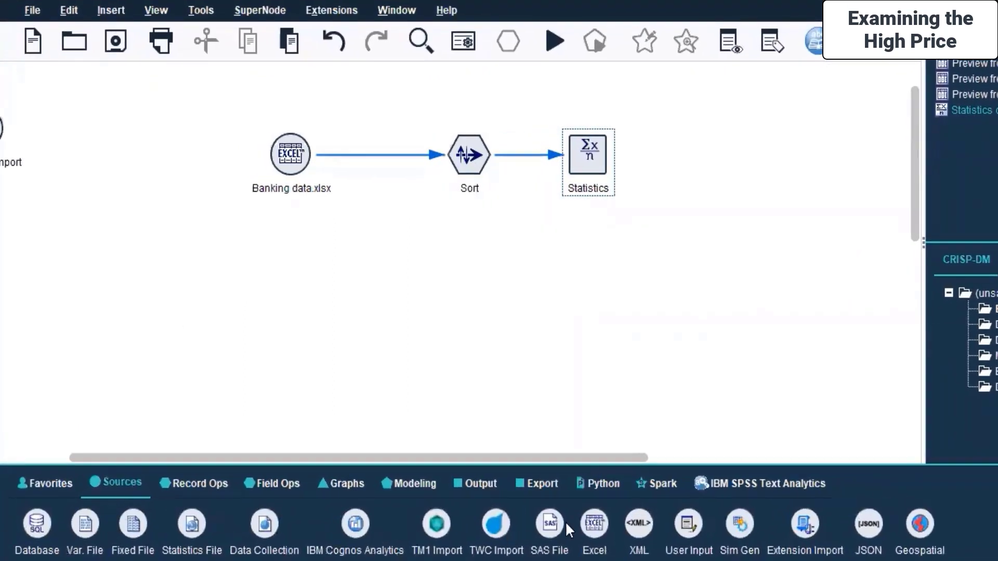
{"action": "double_click", "coordinate": [592, 523]}
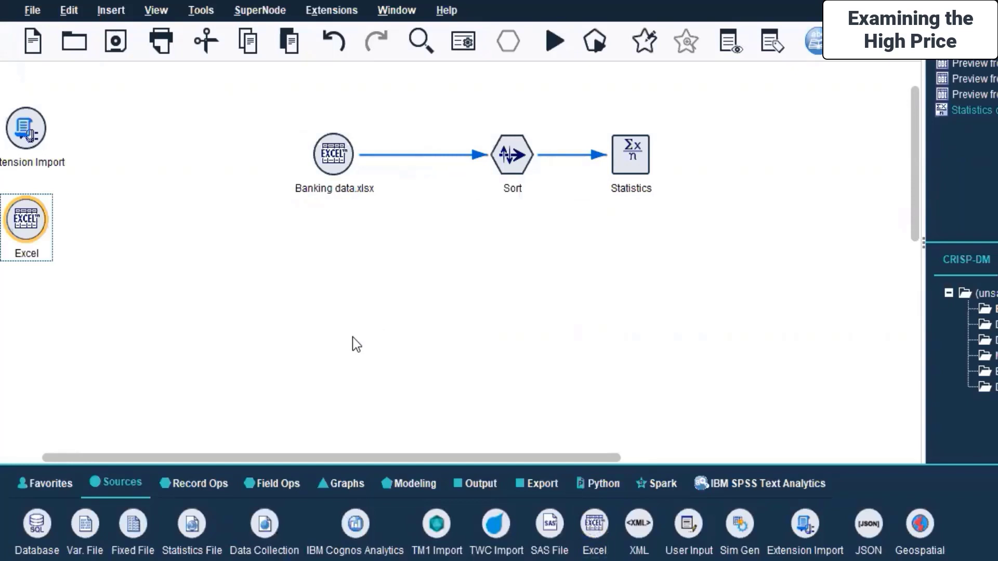
{"action": "double_click", "coordinate": [333, 270]}
{"action": "left_click", "coordinate": [807, 295]}
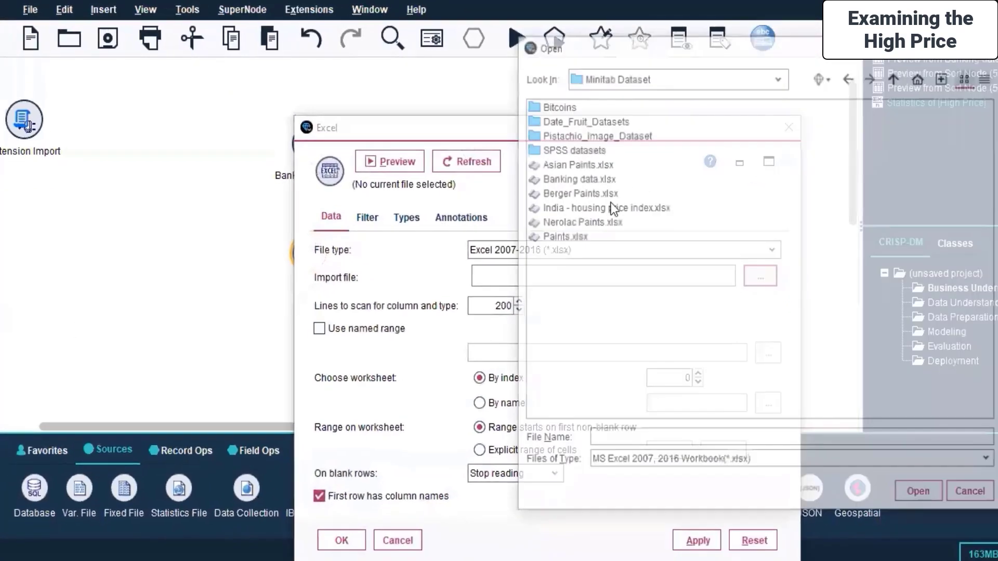
{"action": "left_click", "coordinate": [553, 164]}
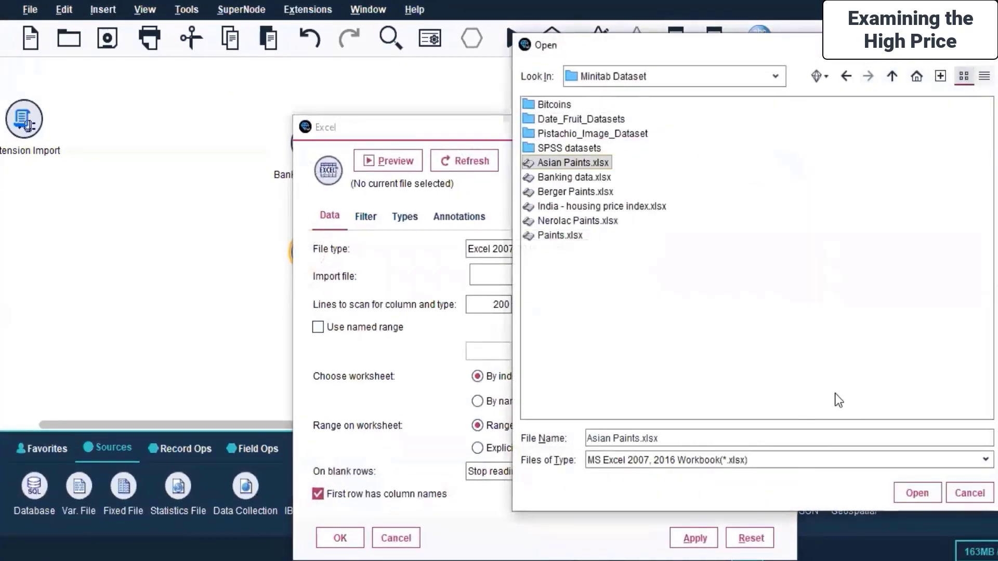
{"action": "left_click", "coordinate": [915, 493]}
{"action": "left_click", "coordinate": [694, 537]}
{"action": "left_click", "coordinate": [339, 536]}
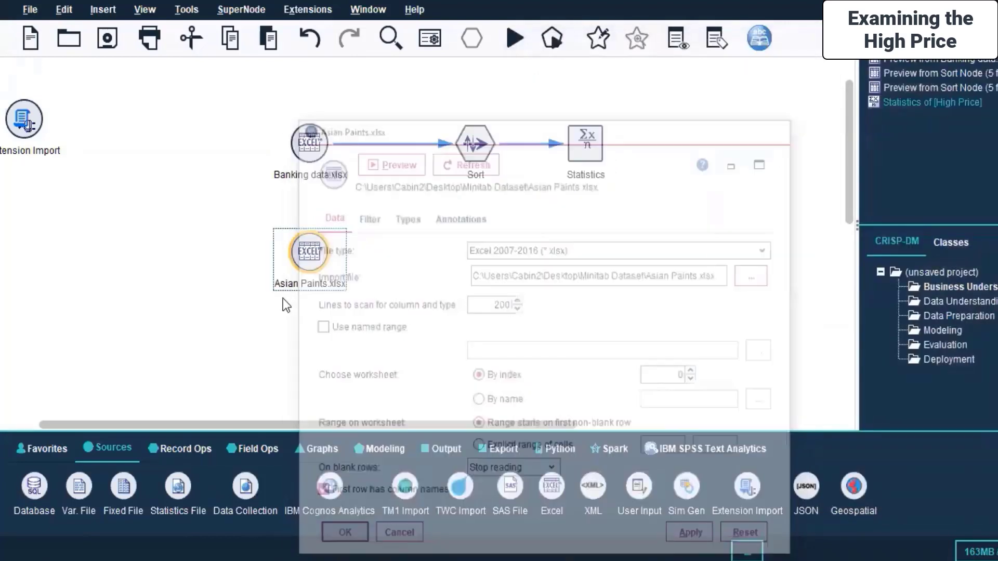
{"action": "left_click", "coordinate": [310, 262]}
Place an Excel source node below Asian Paints.xlsx that imports Berger Paints.xlsx
{"action": "left_click", "coordinate": [295, 346]}
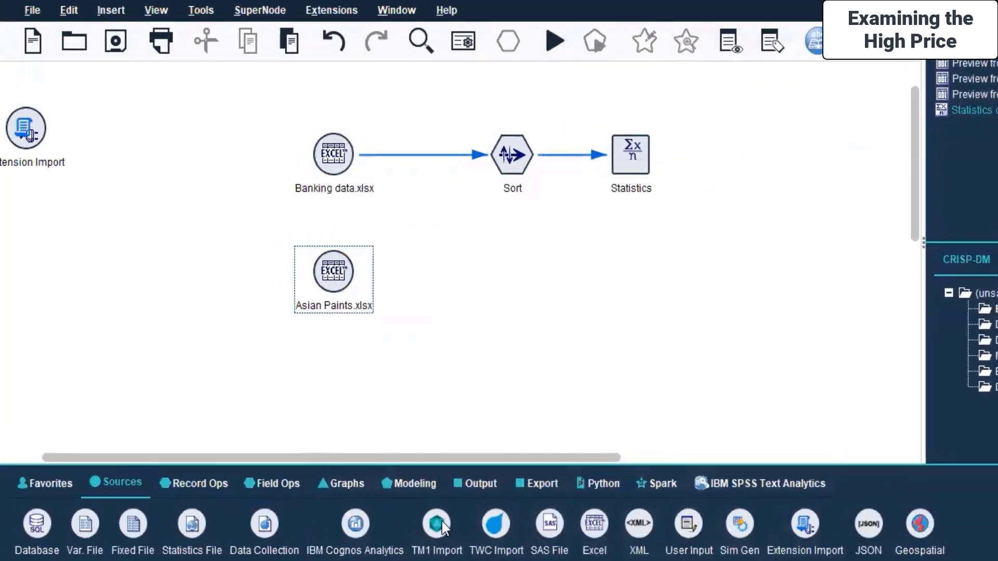
{"action": "left_click", "coordinate": [129, 479]}
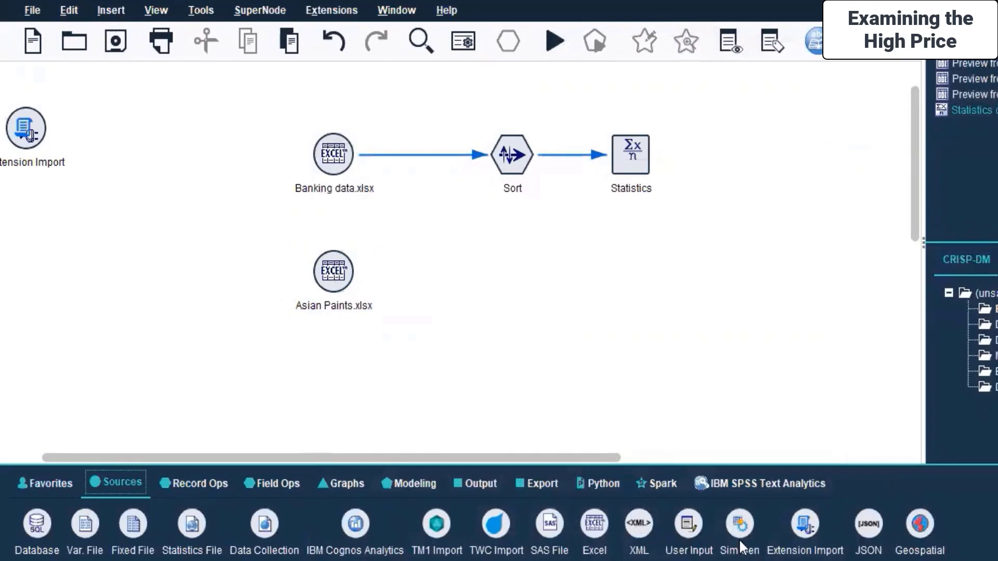
{"action": "double_click", "coordinate": [589, 522]}
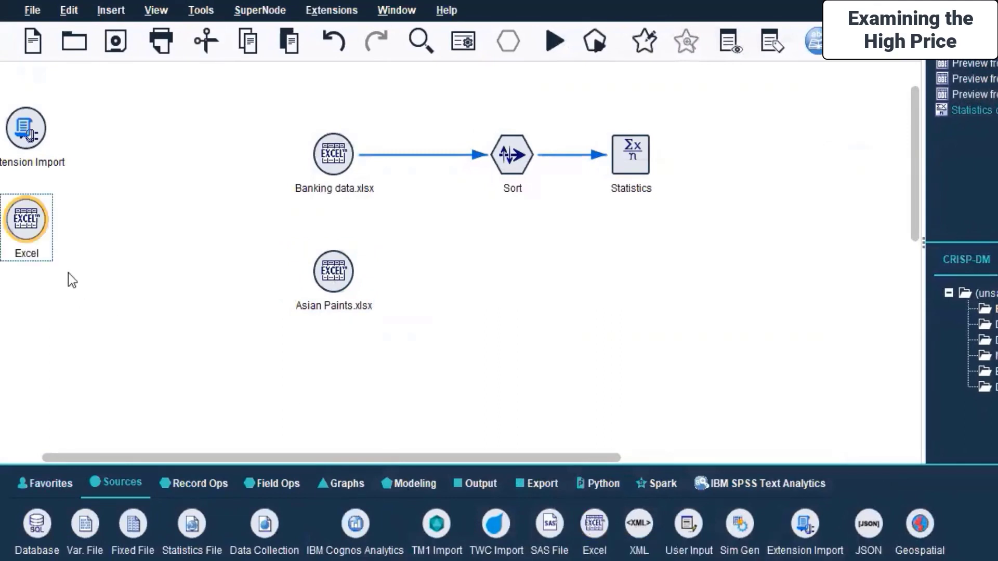
{"action": "left_click_drag", "start_coordinate": [20, 221], "coordinate": [333, 375]}
{"action": "double_click", "coordinate": [325, 379]}
{"action": "left_click", "coordinate": [819, 297]}
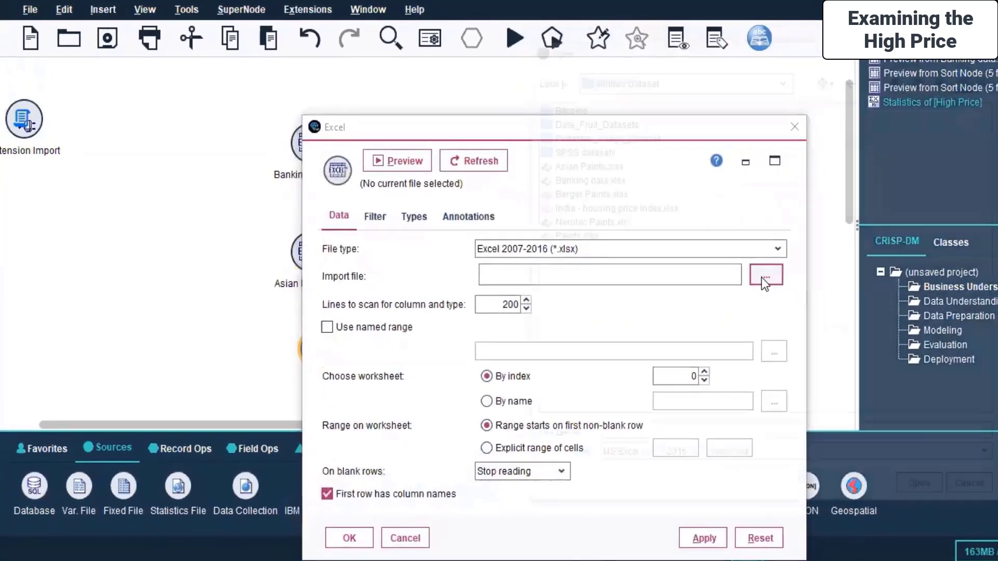
{"action": "left_click", "coordinate": [578, 192]}
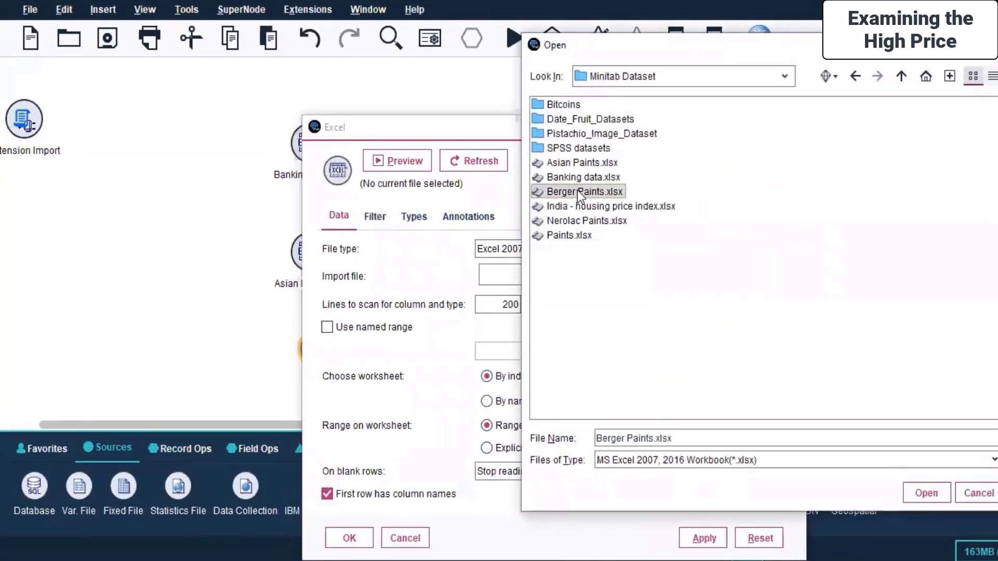
{"action": "left_click", "coordinate": [932, 492]}
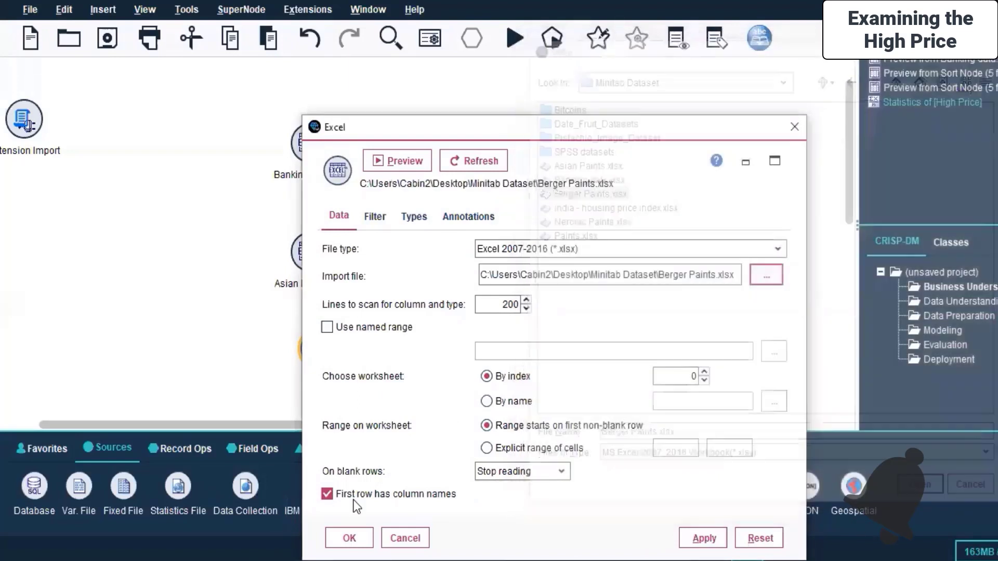
{"action": "left_click", "coordinate": [696, 537]}
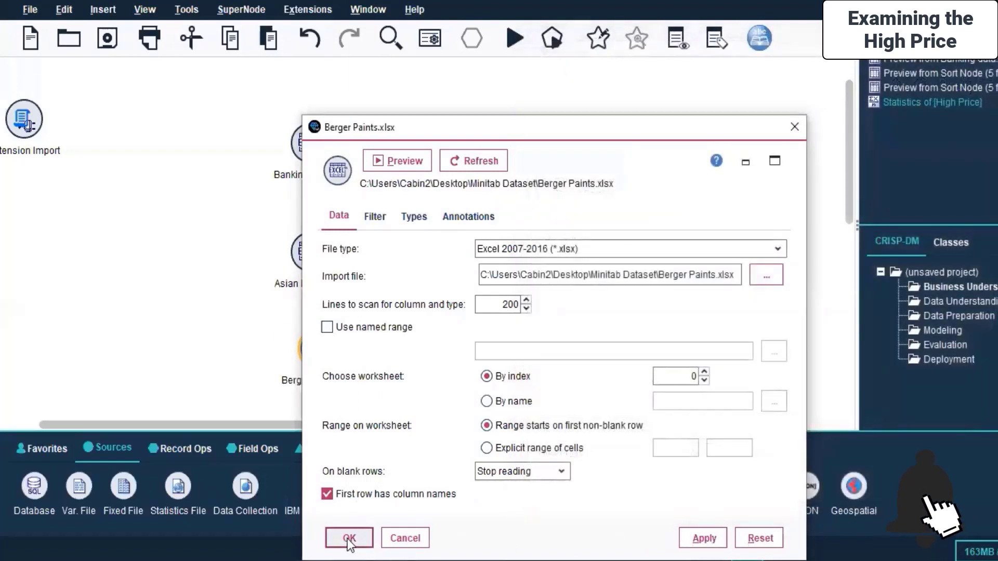
{"action": "left_click", "coordinate": [349, 537]}
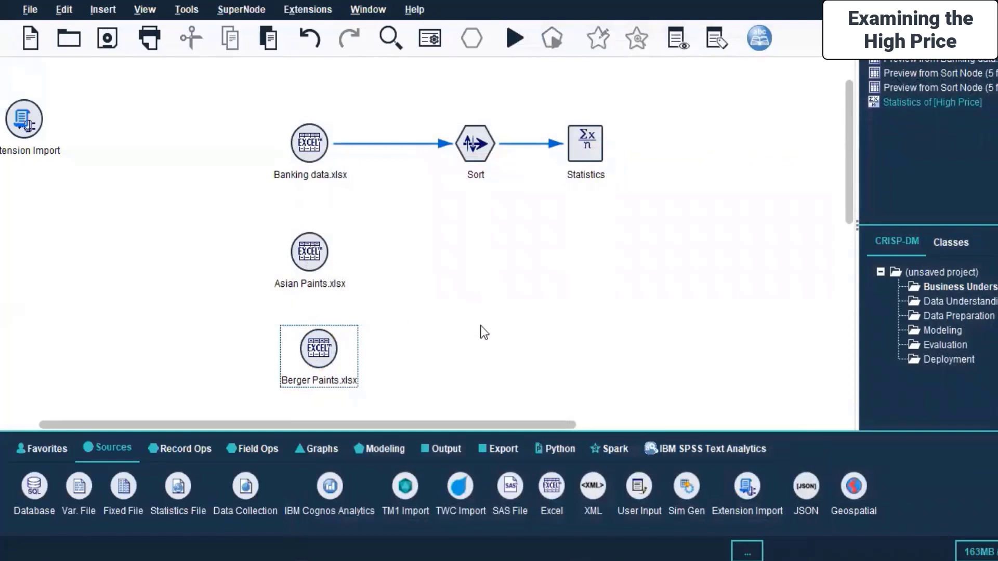
Place a Merge node right of the sources and link Asian Paints.xlsx into it
{"action": "left_click", "coordinate": [184, 447]}
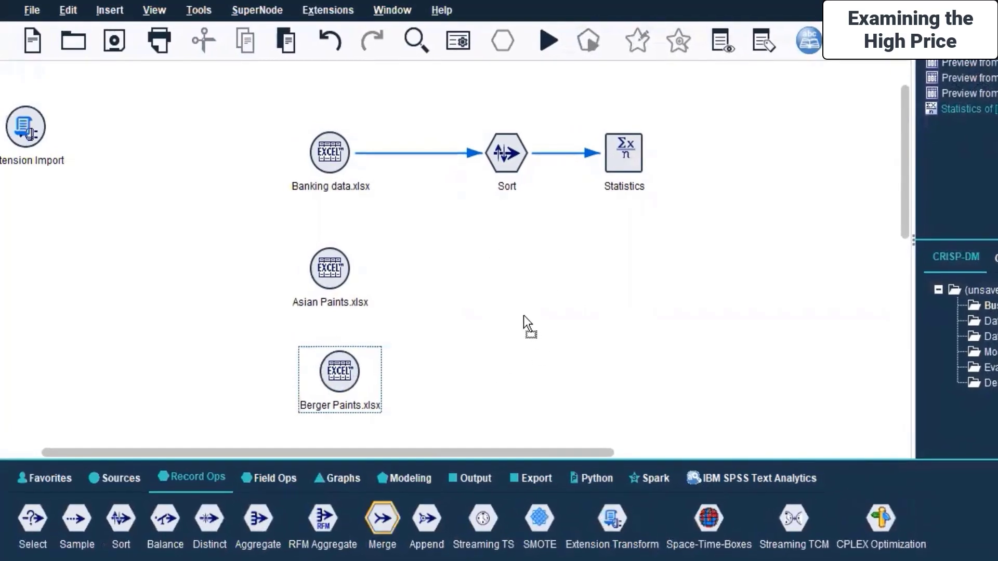
{"action": "left_click_drag", "start_coordinate": [523, 316], "coordinate": [524, 316]}
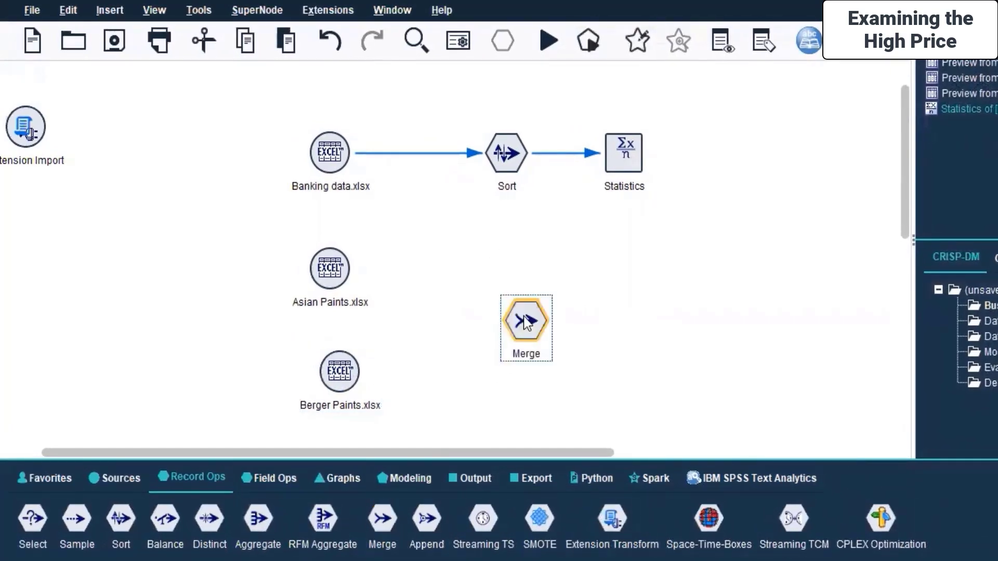
{"action": "left_click", "coordinate": [463, 375]}
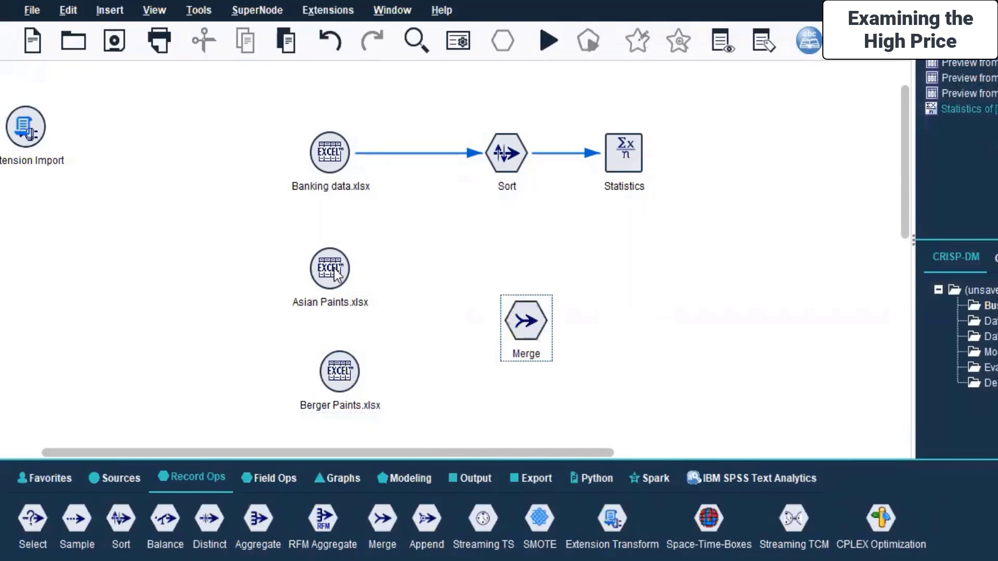
{"action": "left_click", "coordinate": [336, 274]}
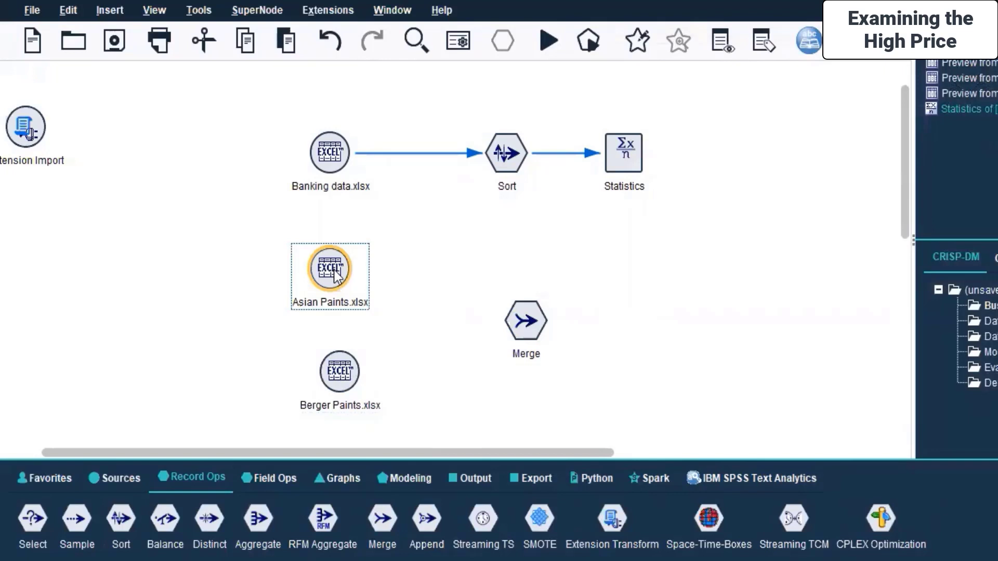
{"action": "right_click", "coordinate": [335, 270]}
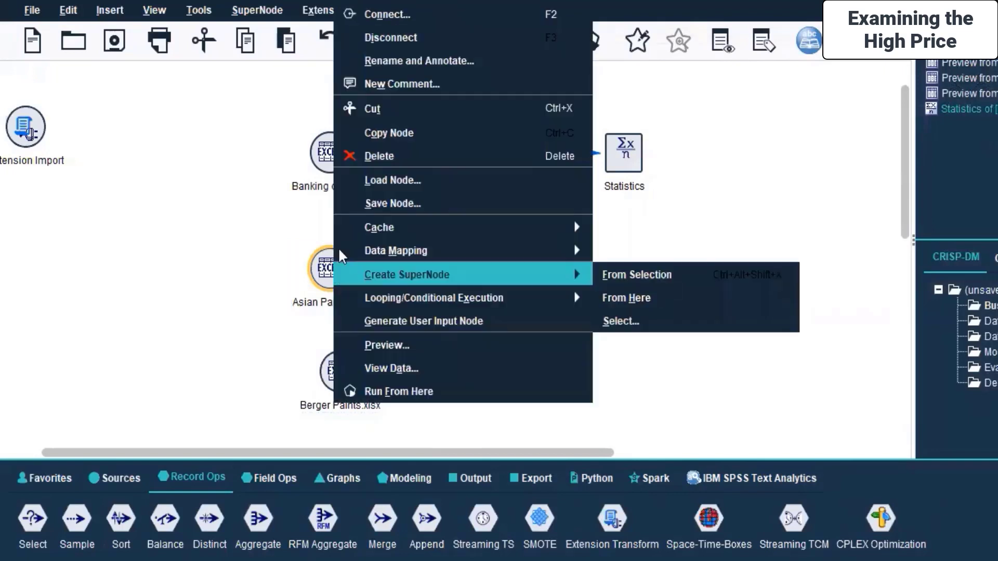
{"action": "left_click", "coordinate": [435, 13]}
{"action": "left_click", "coordinate": [521, 322]}
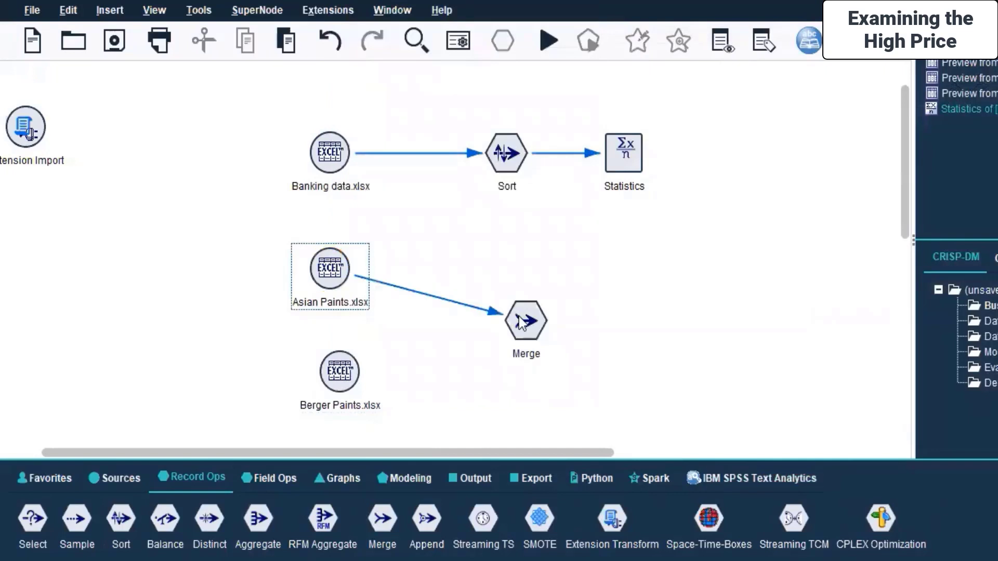
Link Berger Paints.xlsx into the Merge node
{"action": "left_click", "coordinate": [341, 379]}
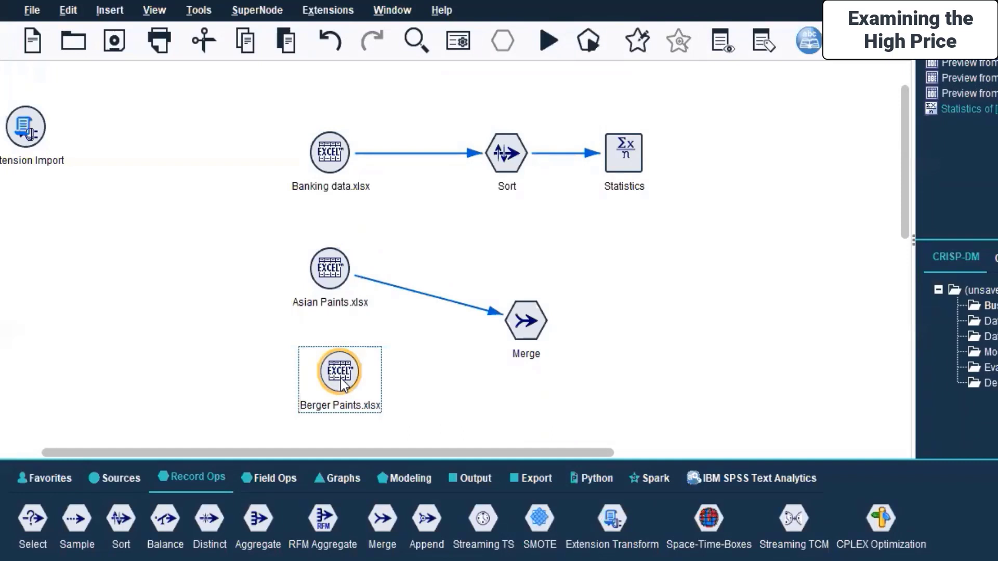
{"action": "right_click", "coordinate": [342, 384]}
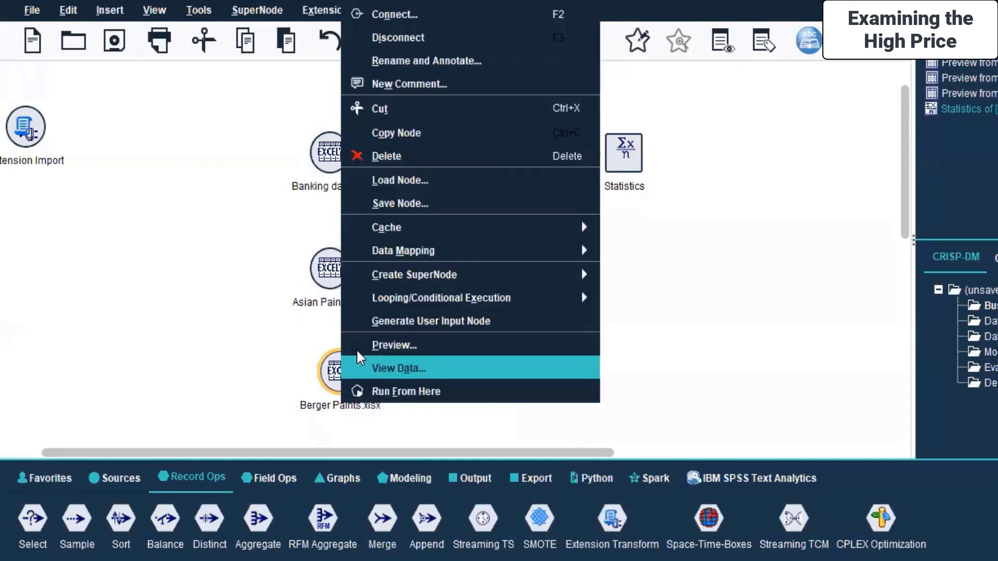
{"action": "left_click", "coordinate": [427, 14]}
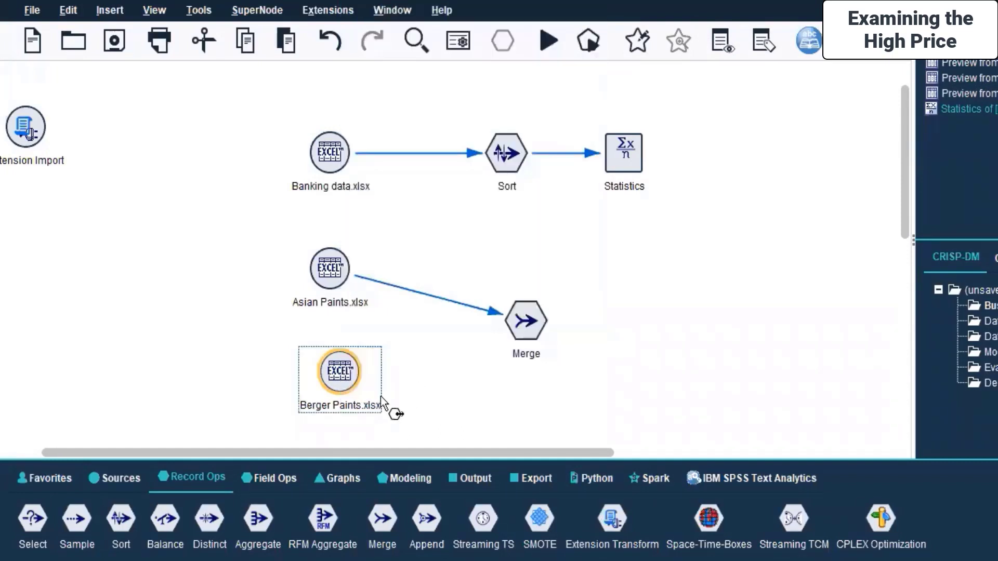
{"action": "left_click", "coordinate": [513, 342]}
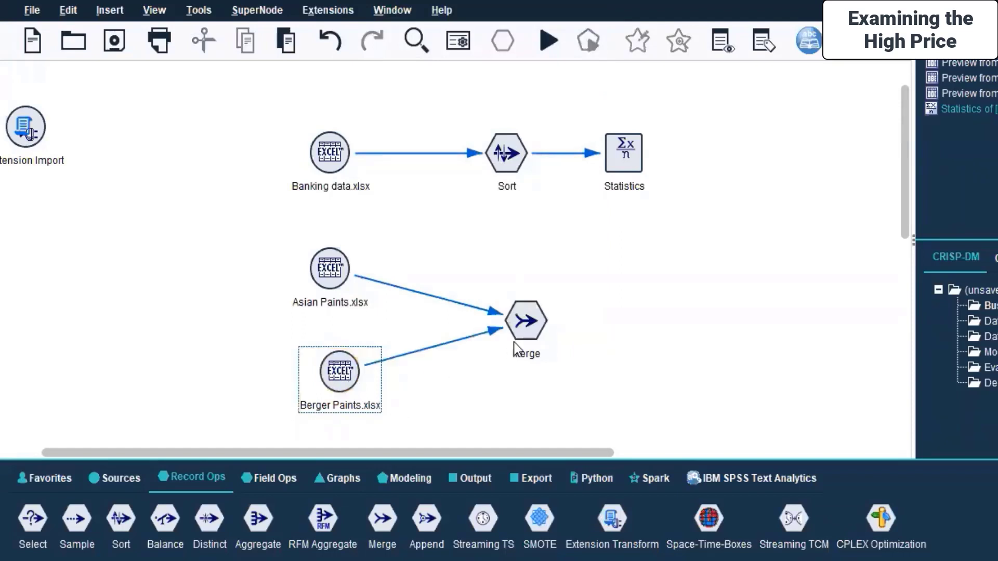
Run the stream from the Merge node and close the messages window
{"action": "left_click", "coordinate": [542, 324]}
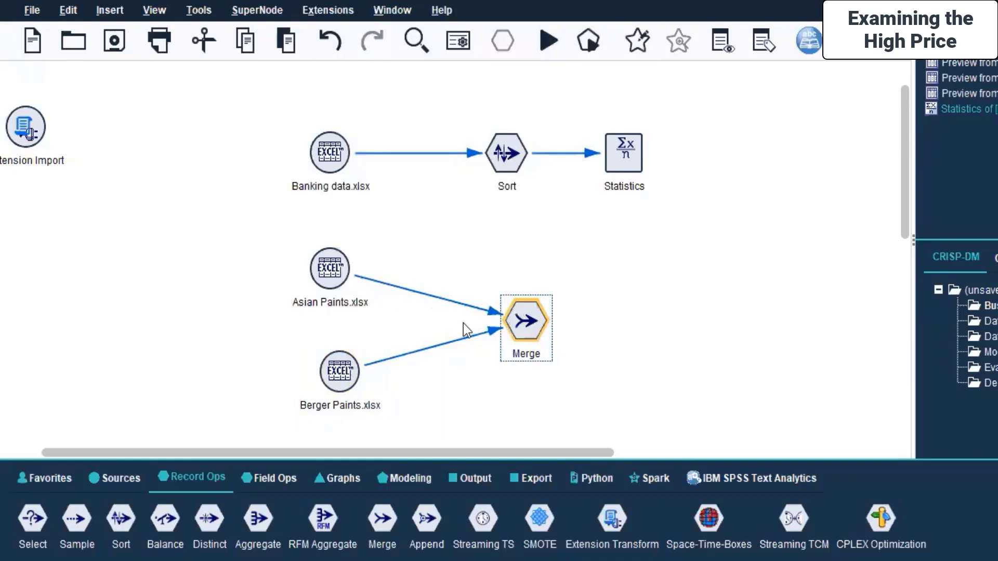
{"action": "right_click", "coordinate": [529, 322]}
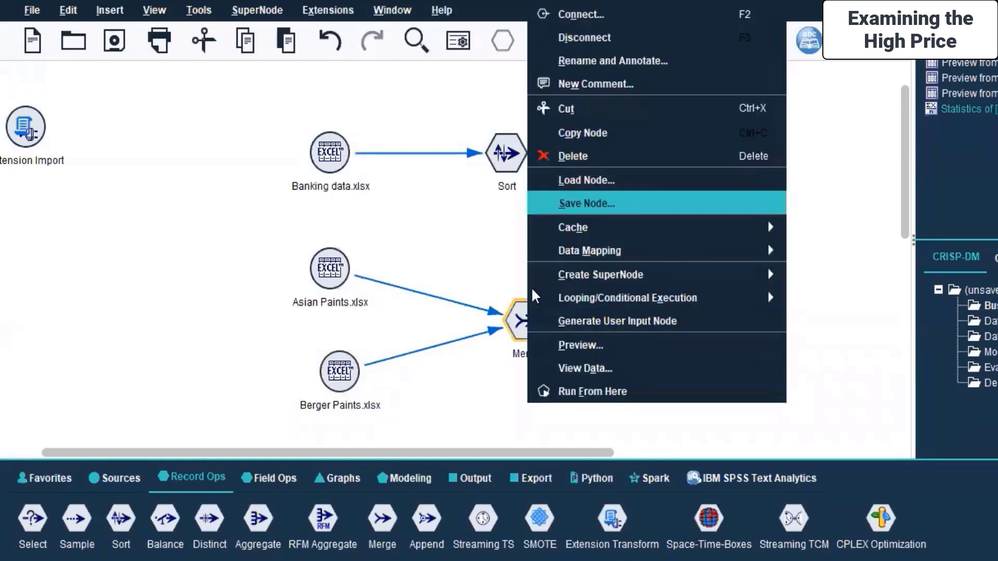
{"action": "left_click", "coordinate": [582, 393]}
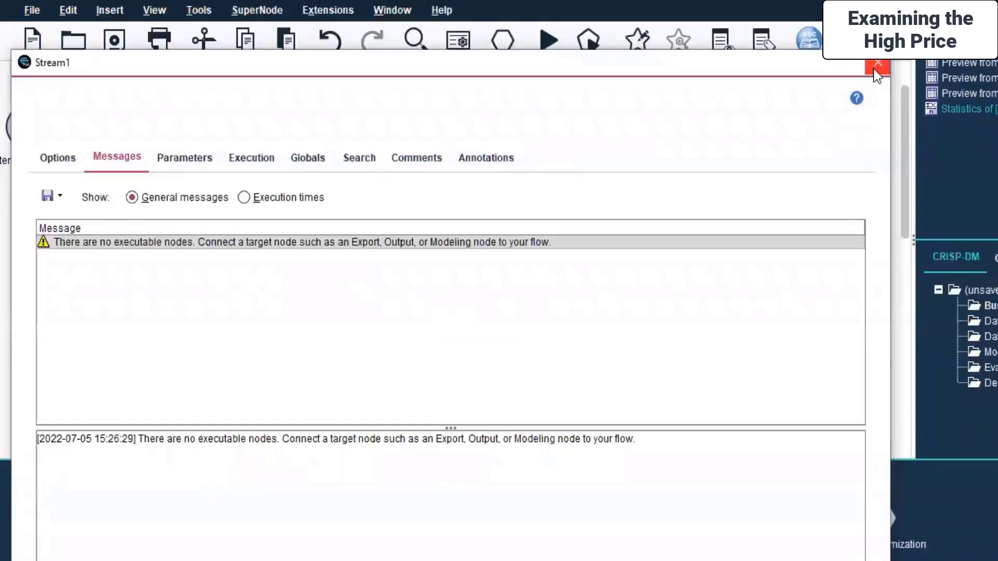
{"action": "left_click", "coordinate": [877, 67]}
{"action": "left_click", "coordinate": [688, 268]}
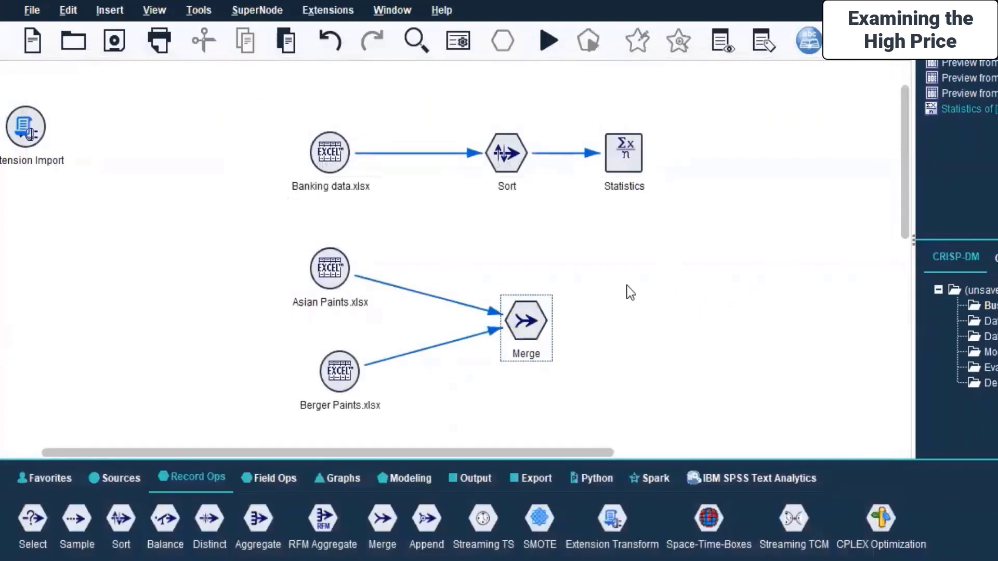
Add a Table node to the right of Merge and connect Merge to it
{"action": "left_click", "coordinate": [466, 478]}
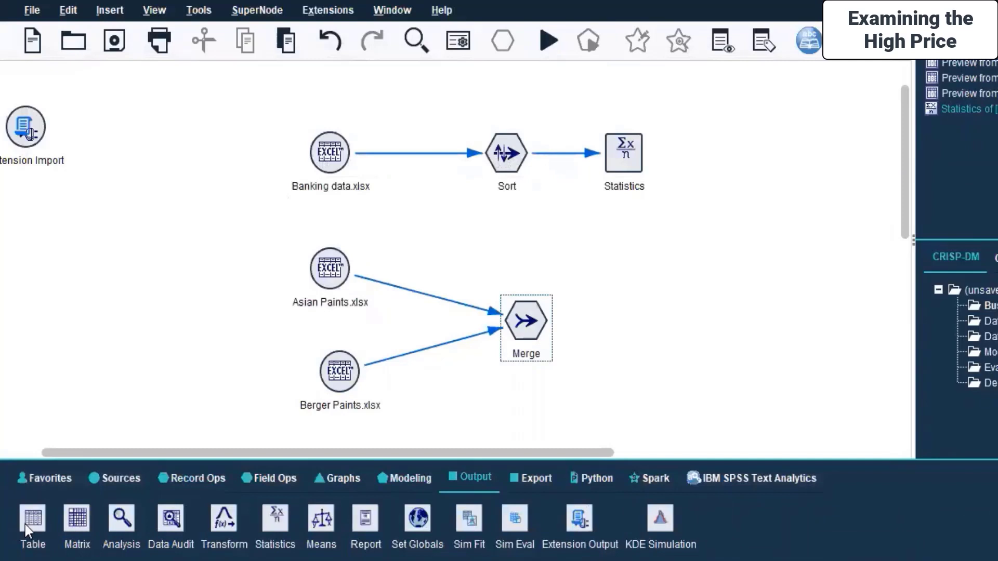
{"action": "left_click_drag", "start_coordinate": [656, 323], "coordinate": [655, 322]}
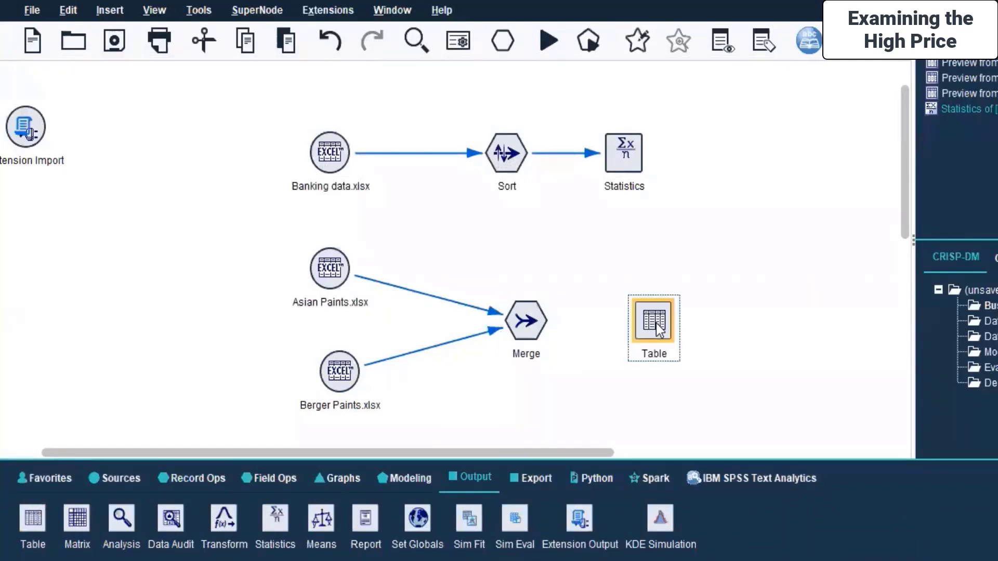
{"action": "left_click", "coordinate": [524, 323]}
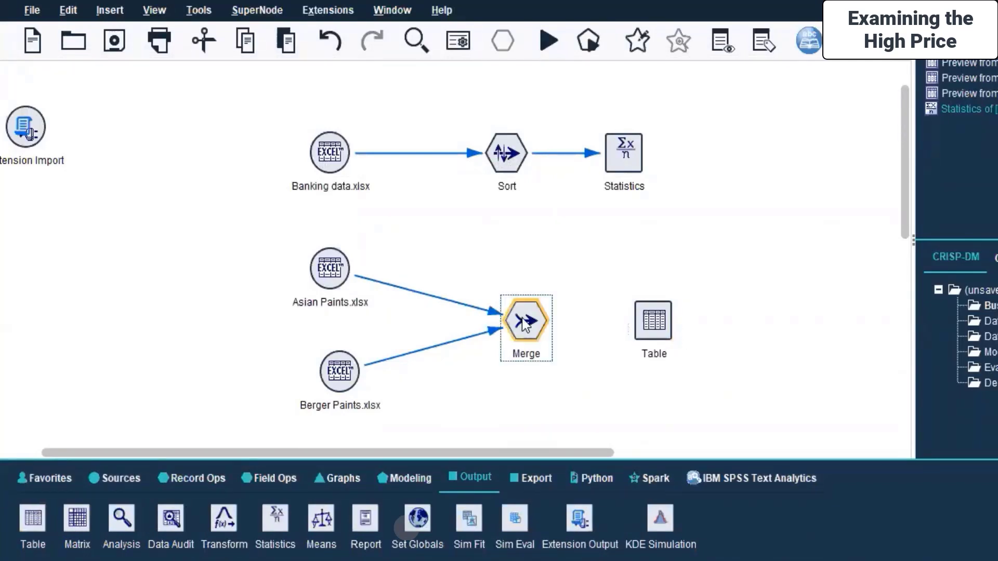
{"action": "right_click", "coordinate": [523, 323]}
{"action": "left_click", "coordinate": [582, 18]}
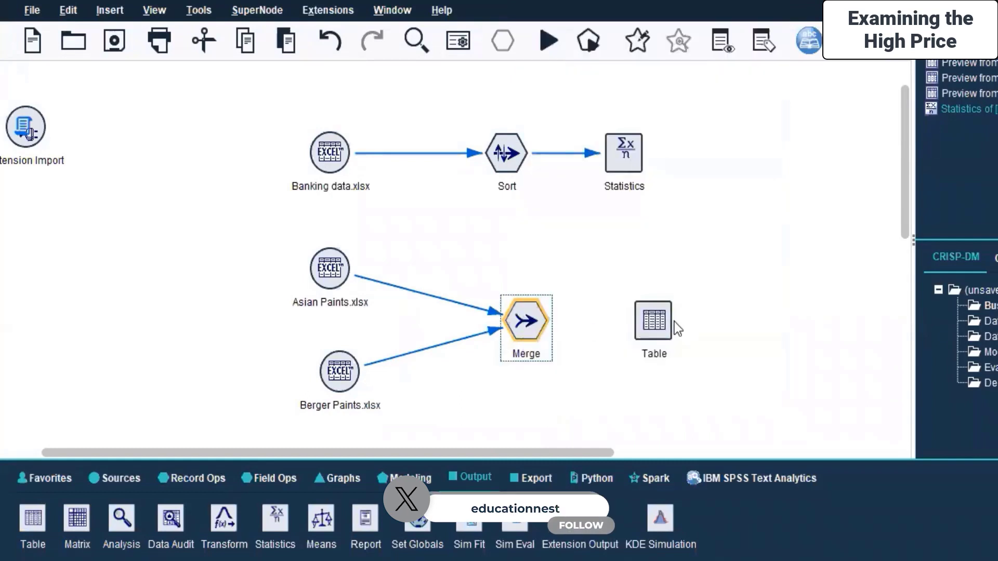
{"action": "left_click", "coordinate": [653, 321]}
Run the stream from Merge and dismiss the duplicate field name messages
{"action": "scroll", "coordinate": [594, 429], "scroll_direction": "down", "scroll_amount": 1}
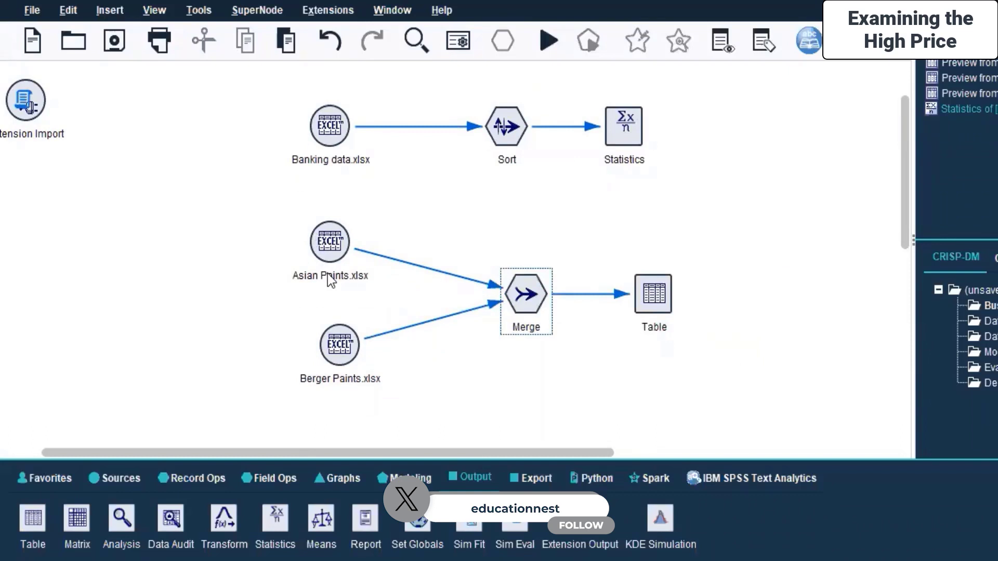
{"action": "right_click", "coordinate": [521, 294]}
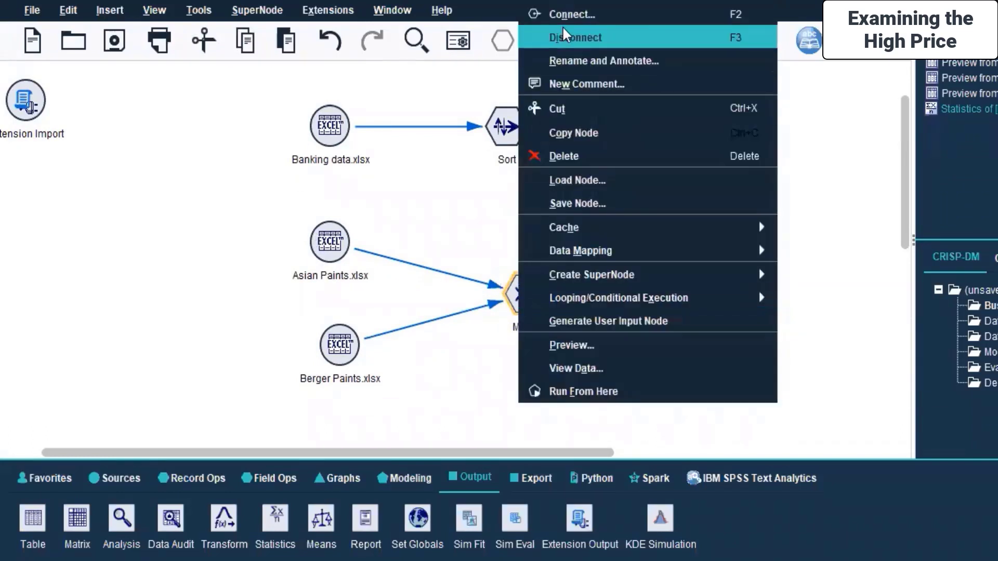
{"action": "left_click", "coordinate": [583, 395]}
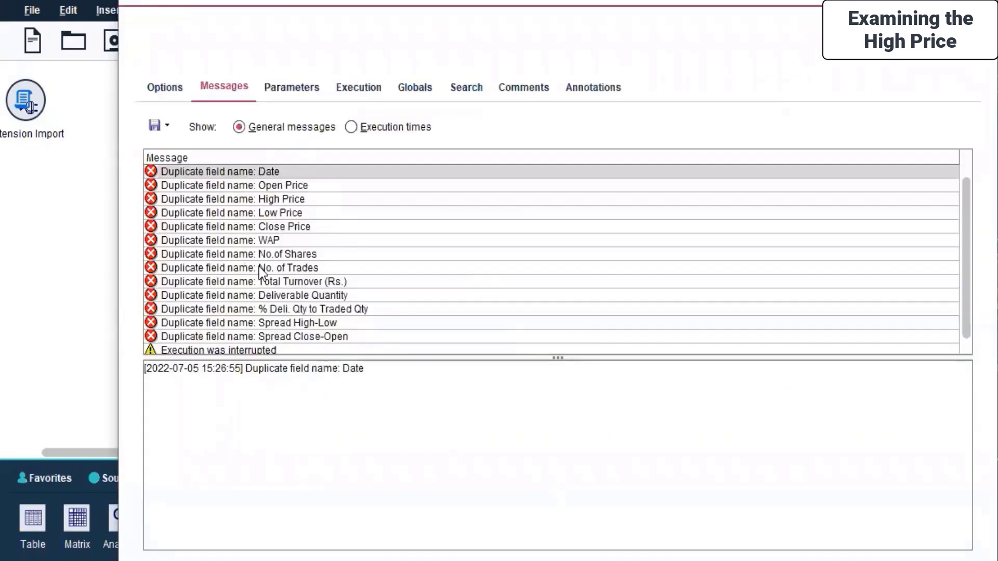
{"action": "left_click_drag", "start_coordinate": [224, 3], "coordinate": [223, 106]}
{"action": "left_click", "coordinate": [981, 98]}
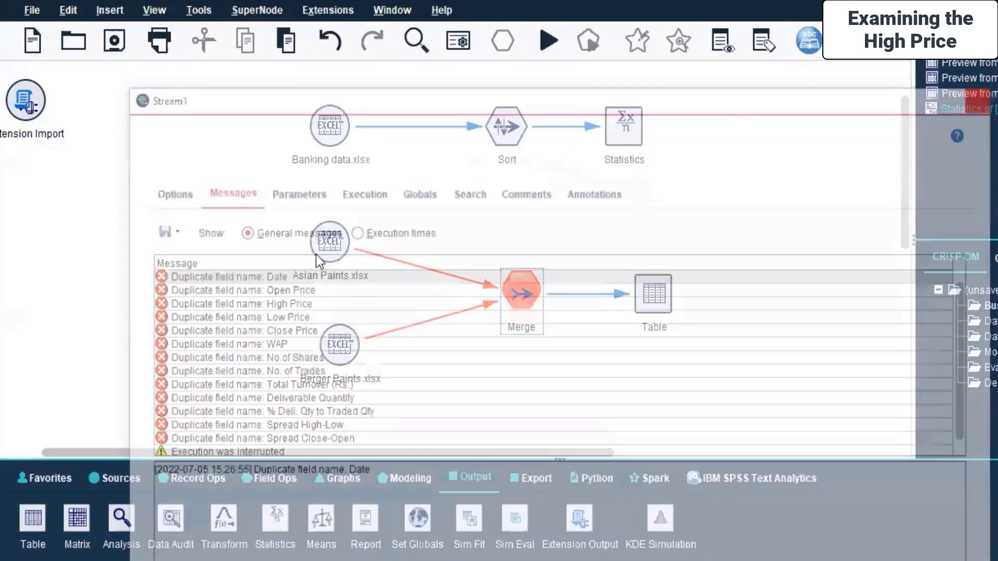
Open the Merge node's settings, which show merge method Order
{"action": "left_click", "coordinate": [525, 302]}
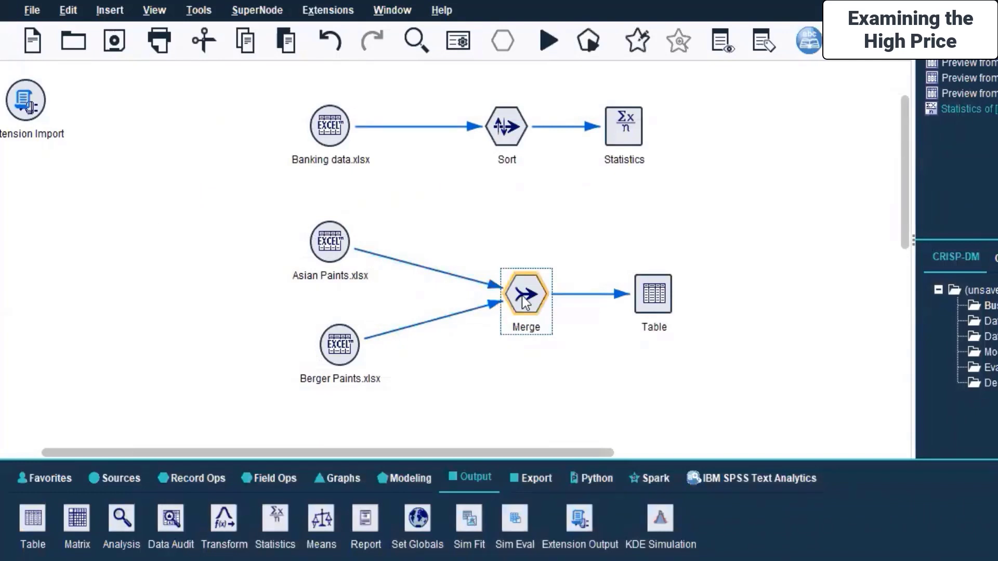
{"action": "right_click", "coordinate": [525, 302]}
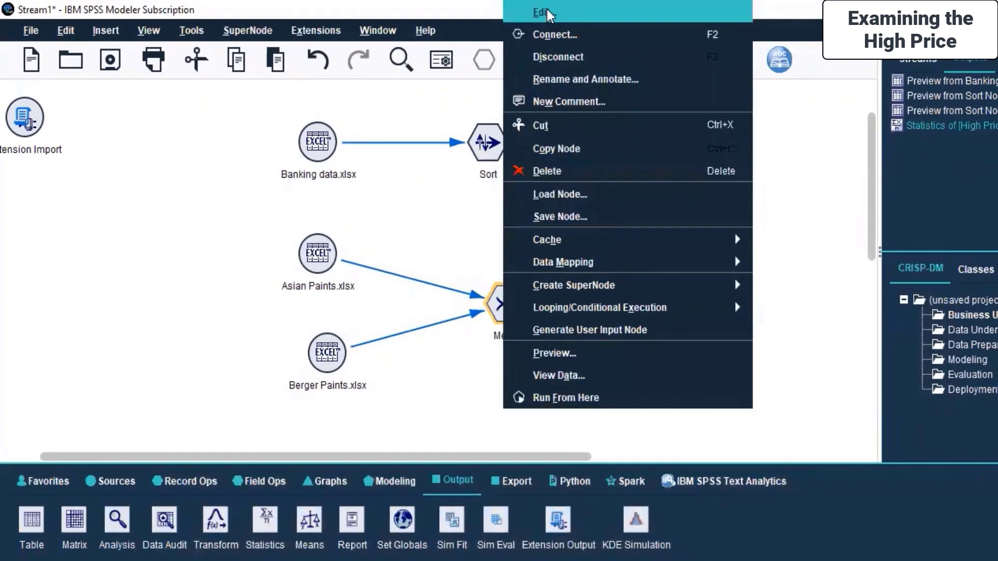
{"action": "left_click", "coordinate": [548, 15]}
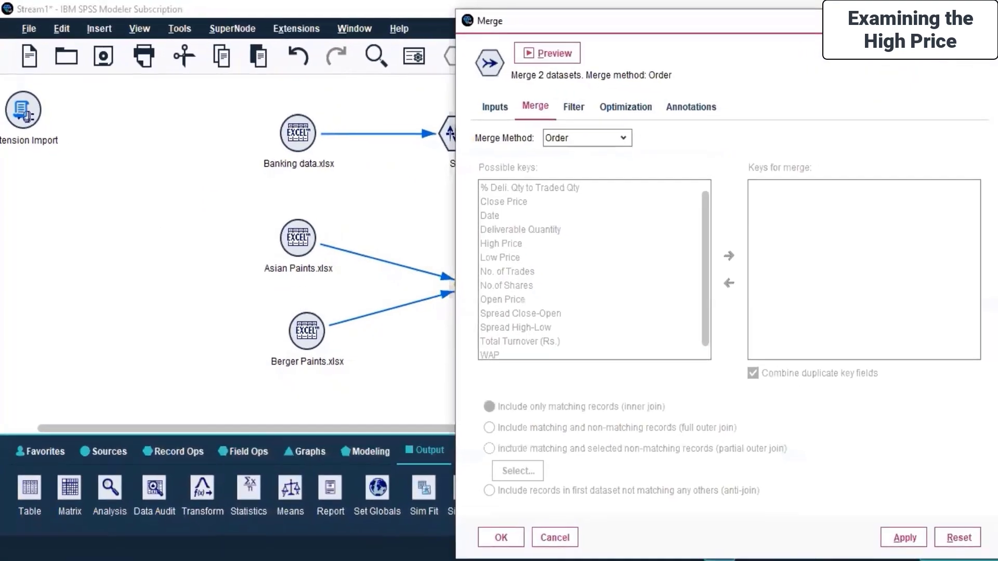
Change the Merge method from Order to Keys
{"action": "left_click", "coordinate": [353, 177]}
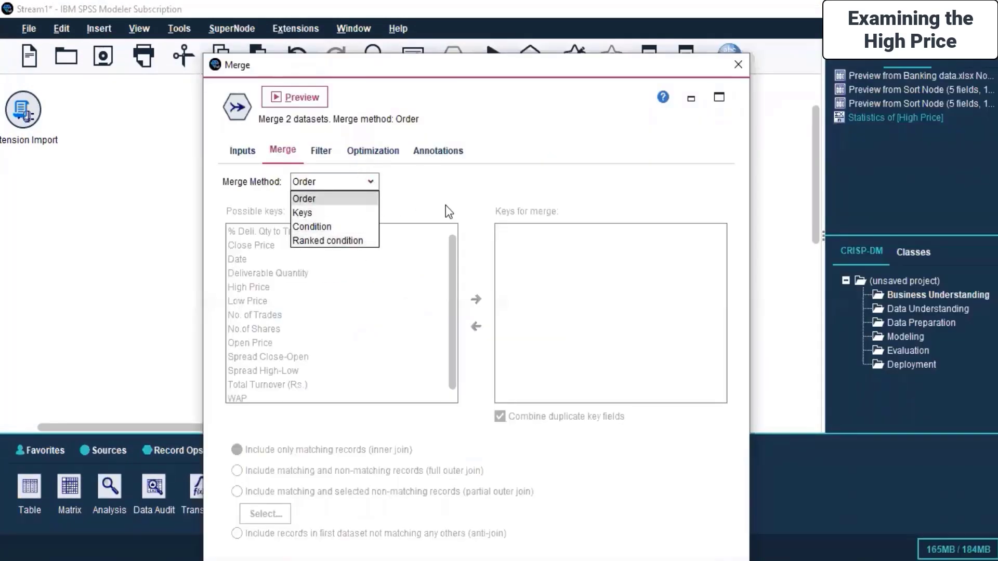
{"action": "left_click", "coordinate": [445, 205]}
{"action": "left_click", "coordinate": [348, 185]}
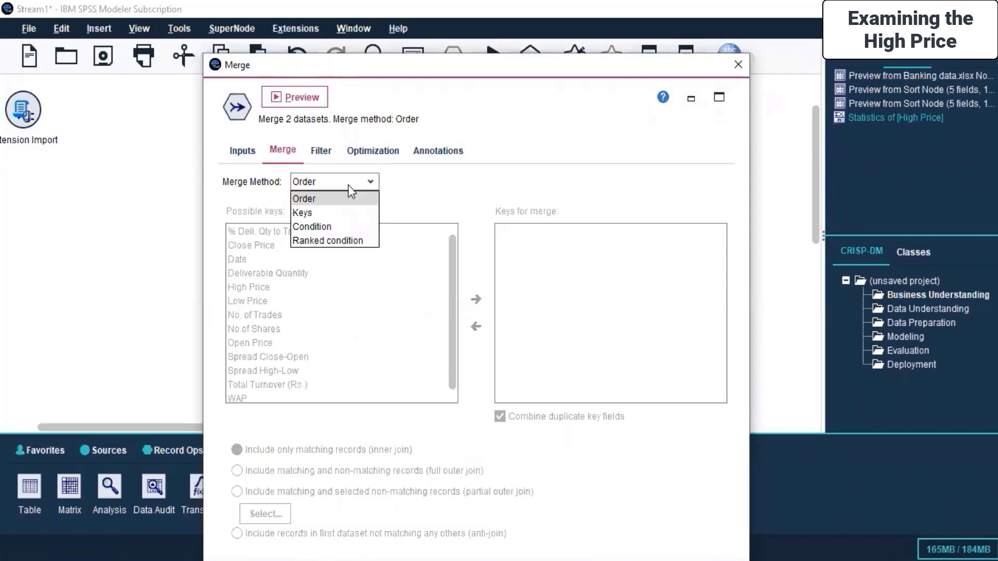
{"action": "left_click", "coordinate": [335, 217]}
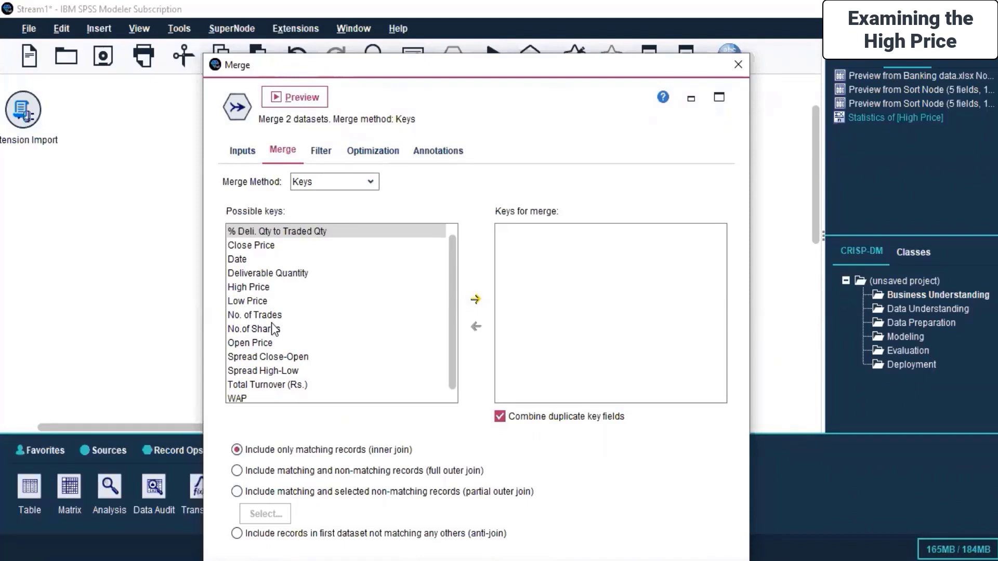
Add Low Price, High Price, No. of Trades and No.of Shares as merge keys
{"action": "left_click", "coordinate": [251, 303]}
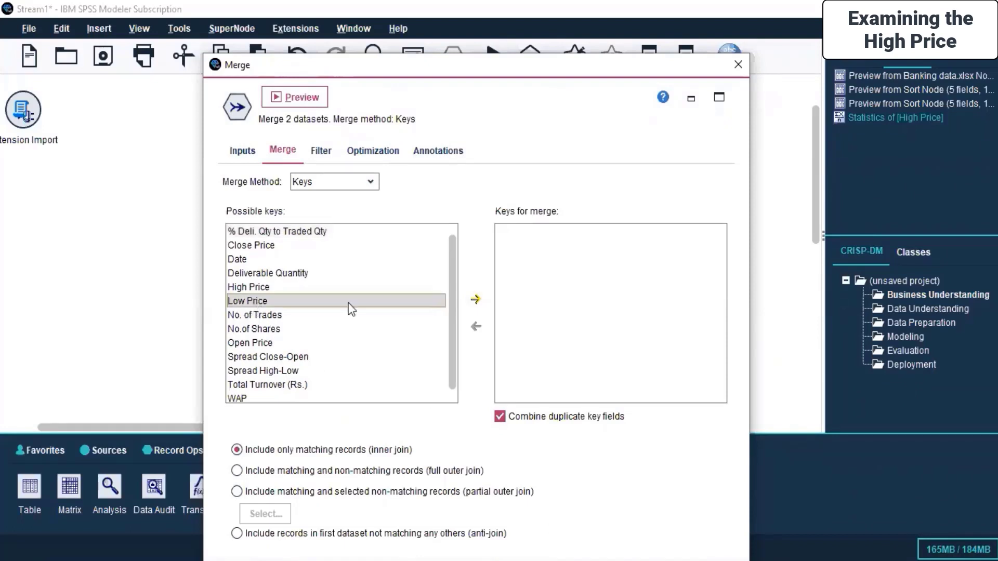
{"action": "left_click", "coordinate": [475, 299]}
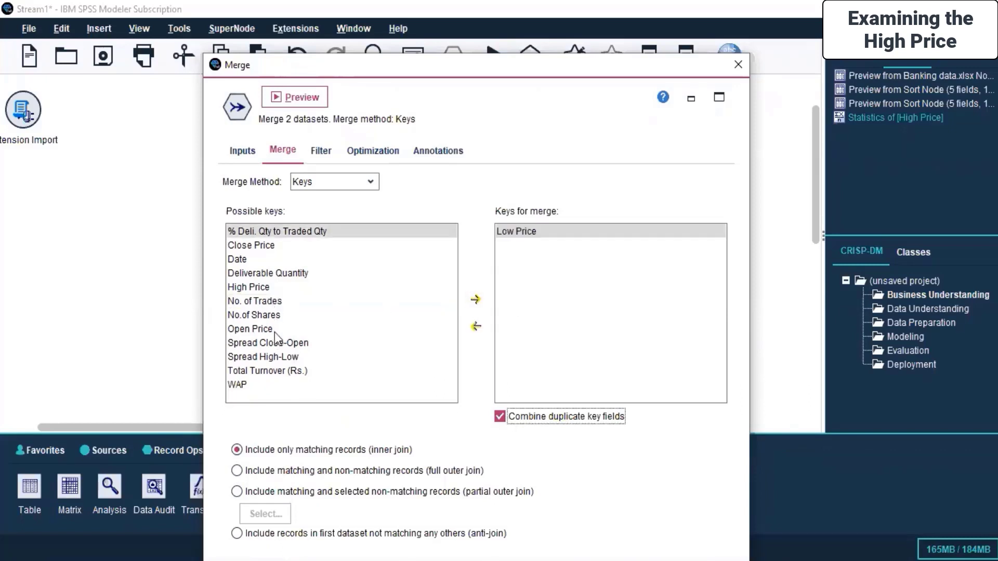
{"action": "left_click", "coordinate": [261, 287]}
{"action": "left_click", "coordinate": [476, 301]}
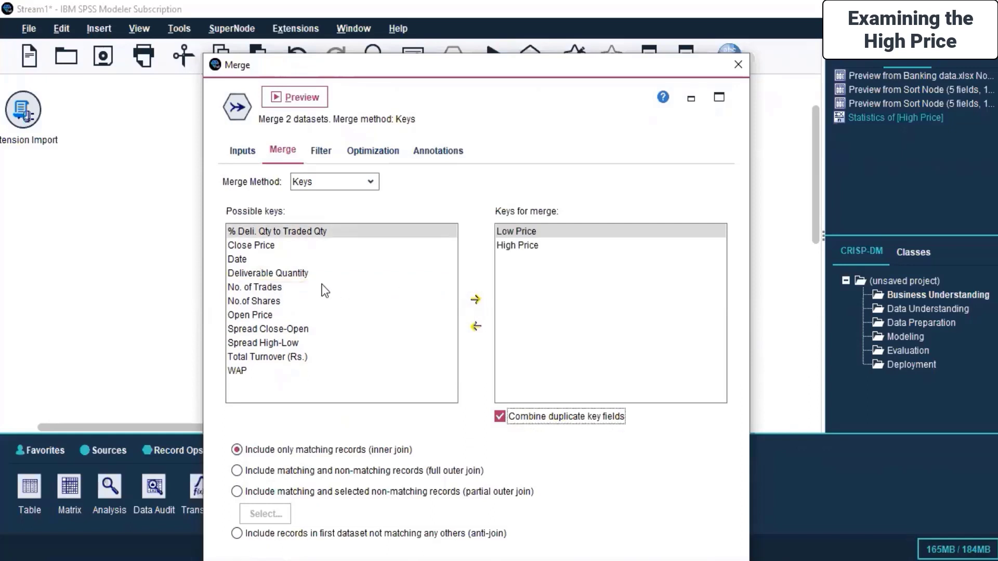
{"action": "left_click", "coordinate": [265, 288]}
{"action": "left_click", "coordinate": [475, 300]}
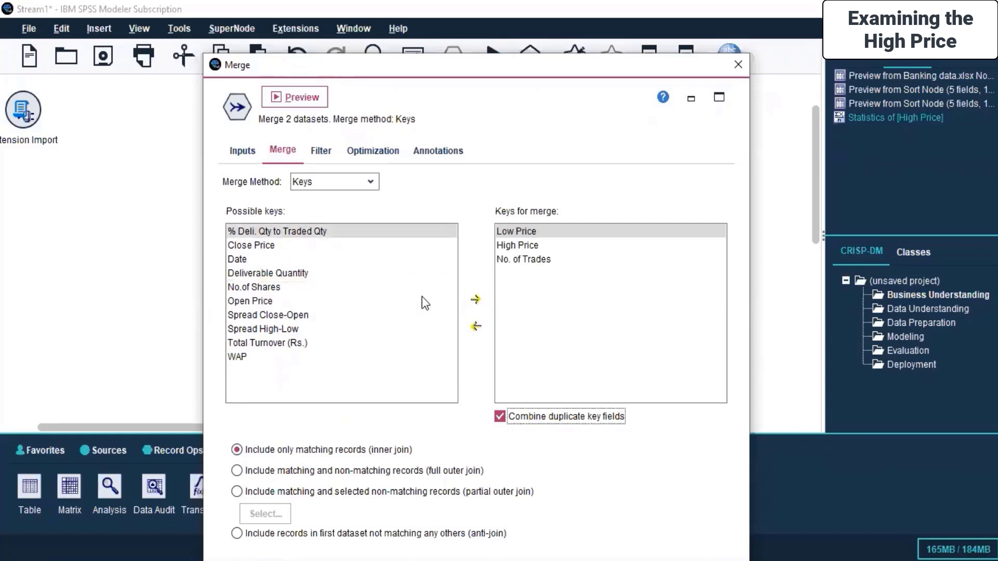
{"action": "left_click", "coordinate": [314, 287]}
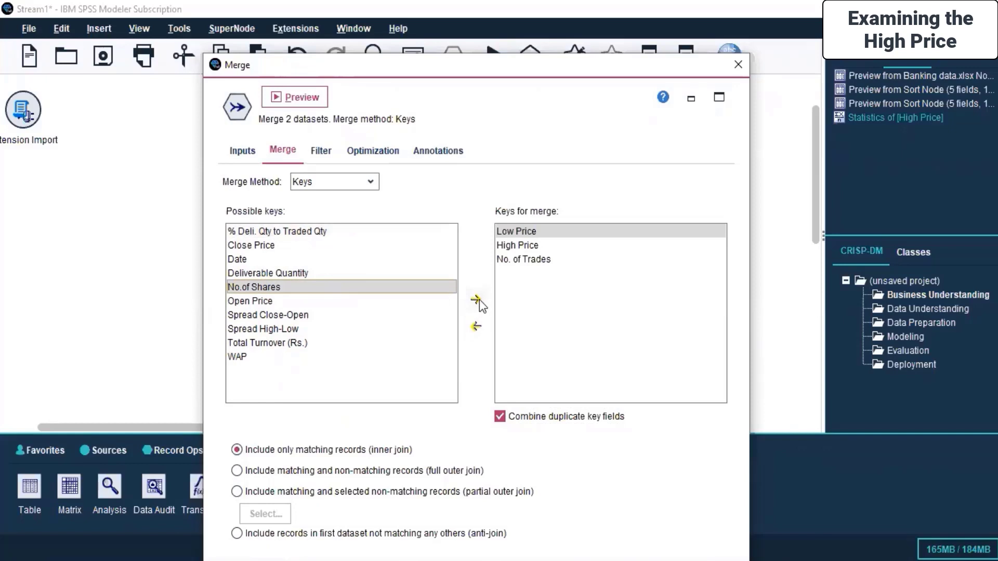
{"action": "left_click", "coordinate": [476, 300]}
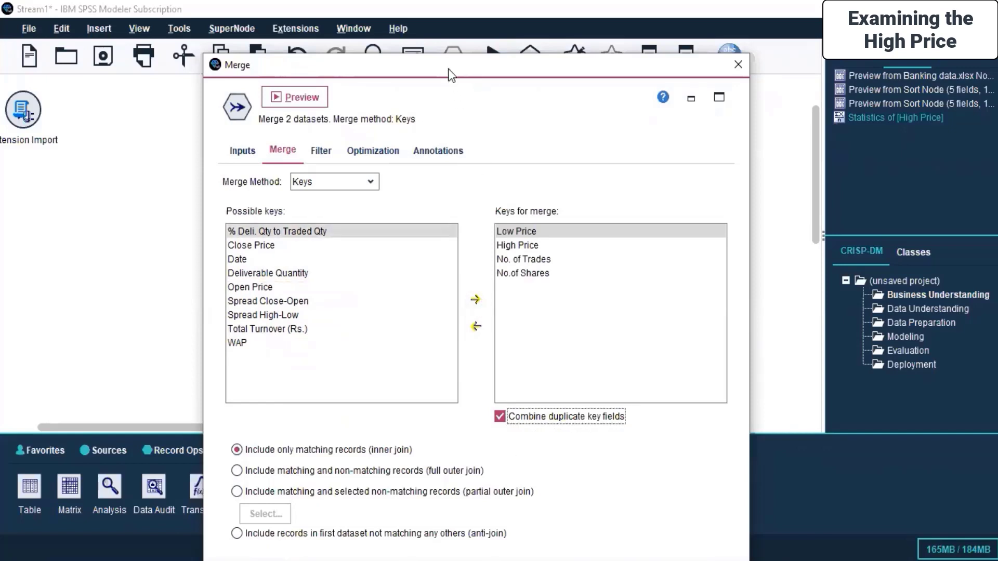
Apply the Merge key settings and close the dialog with OK
{"action": "left_click_drag", "start_coordinate": [450, 73], "coordinate": [420, 21]}
{"action": "left_click", "coordinate": [624, 526]}
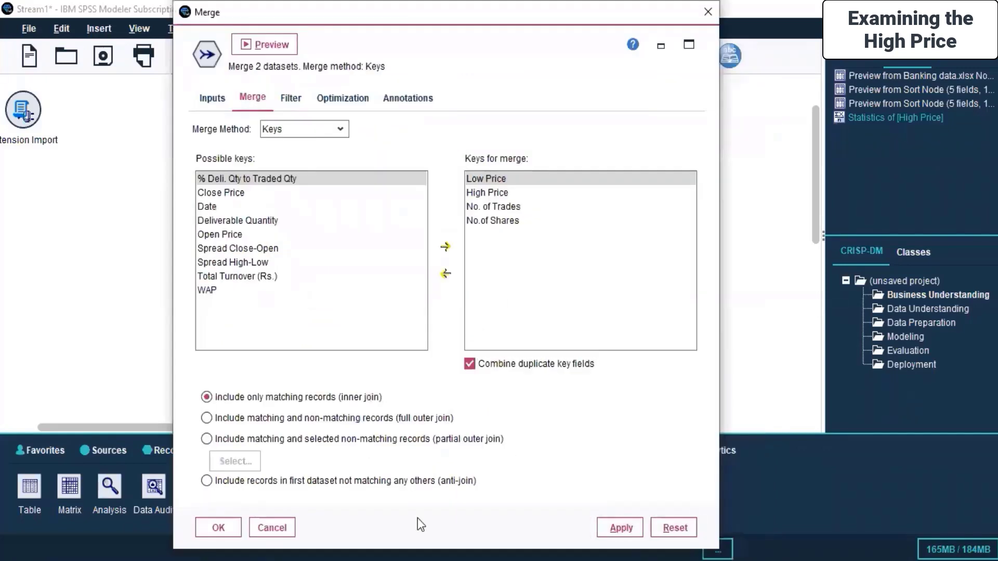
{"action": "left_click", "coordinate": [210, 526]}
{"action": "left_click", "coordinate": [439, 361]}
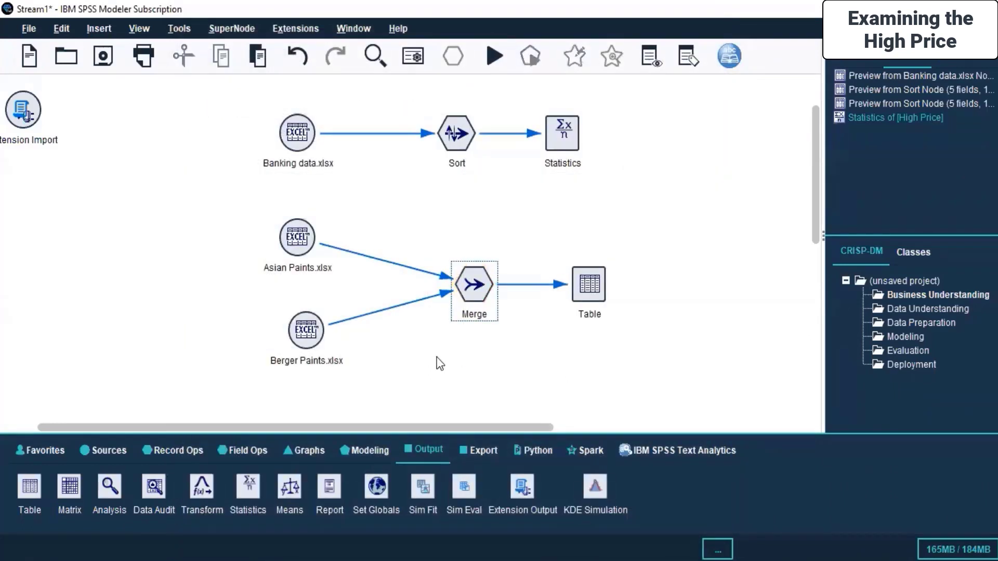
{"action": "left_click", "coordinate": [470, 291]}
{"action": "right_click", "coordinate": [470, 291]}
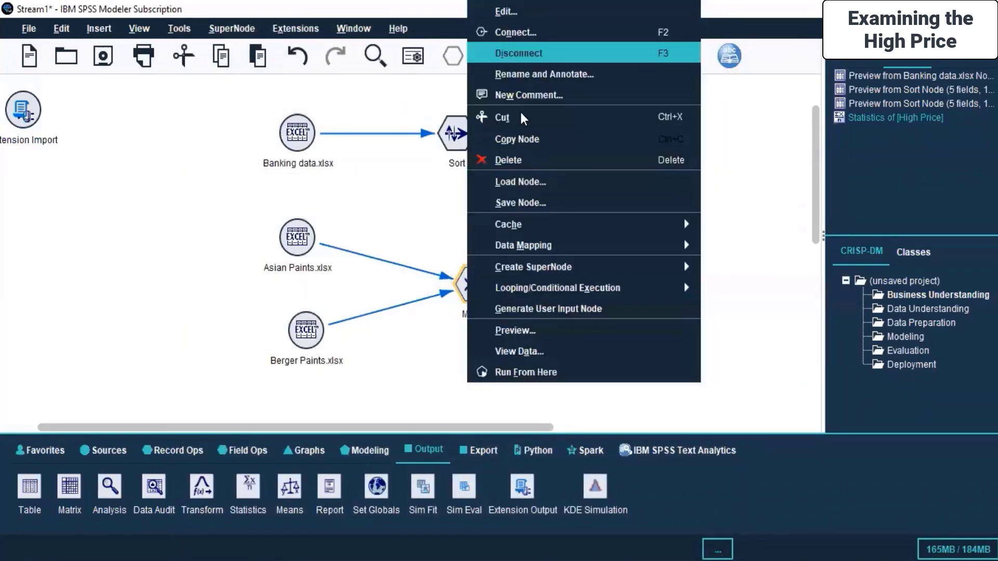
{"action": "left_click", "coordinate": [526, 372]}
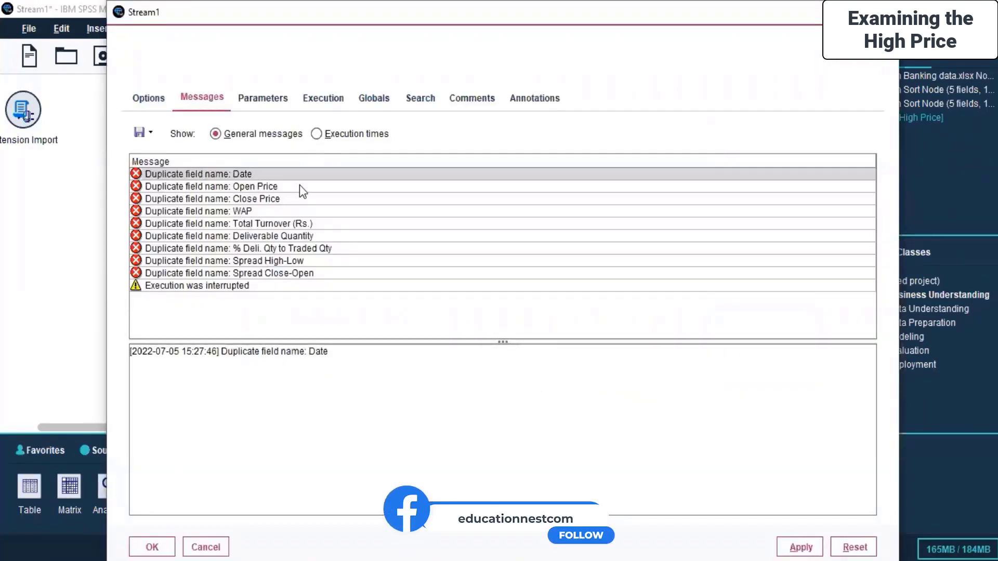
{"action": "left_click_drag", "start_coordinate": [226, 8], "coordinate": [162, 66]}
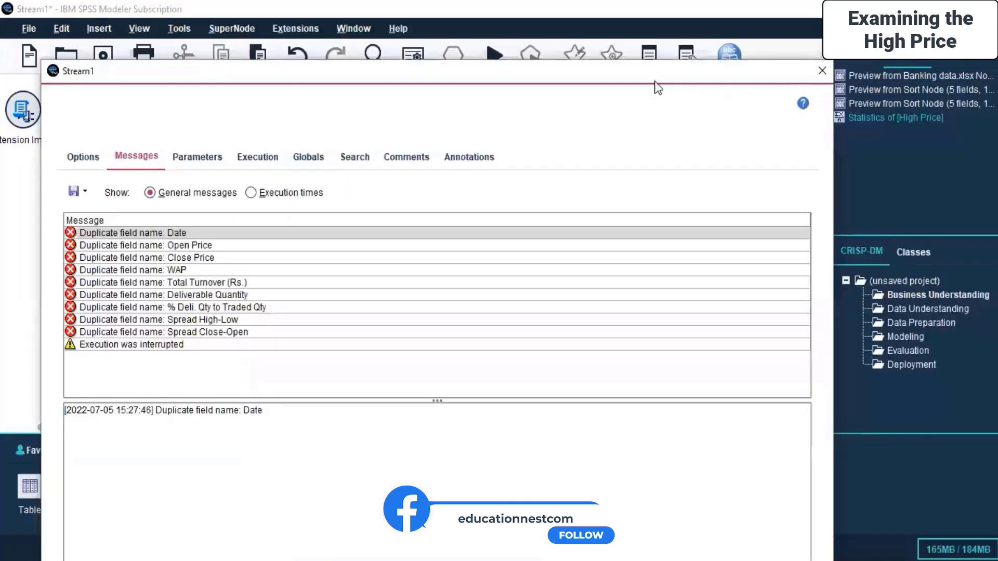
{"action": "left_click", "coordinate": [813, 70]}
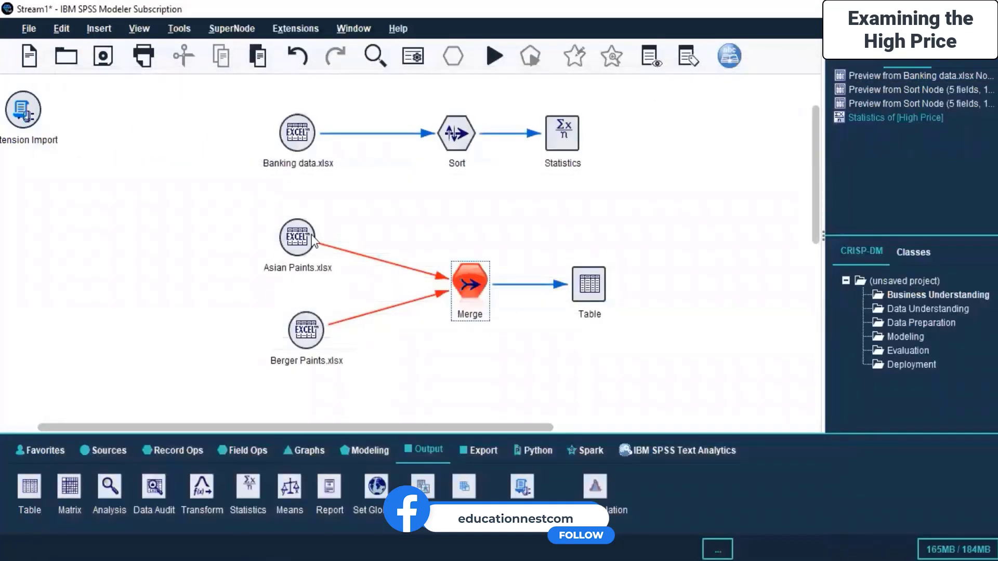
{"action": "left_click", "coordinate": [294, 240]}
{"action": "right_click", "coordinate": [294, 240]}
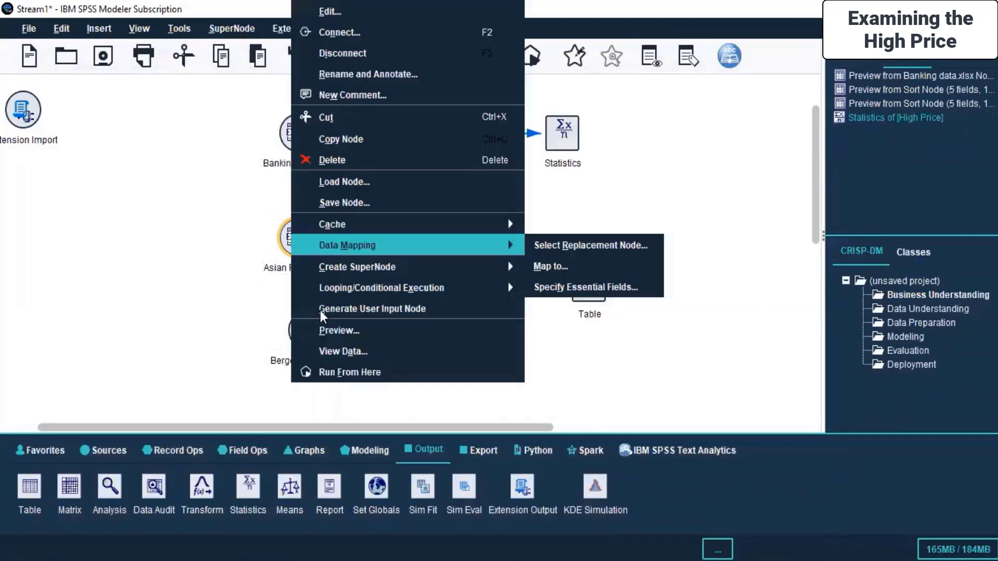
{"action": "left_click", "coordinate": [332, 364]}
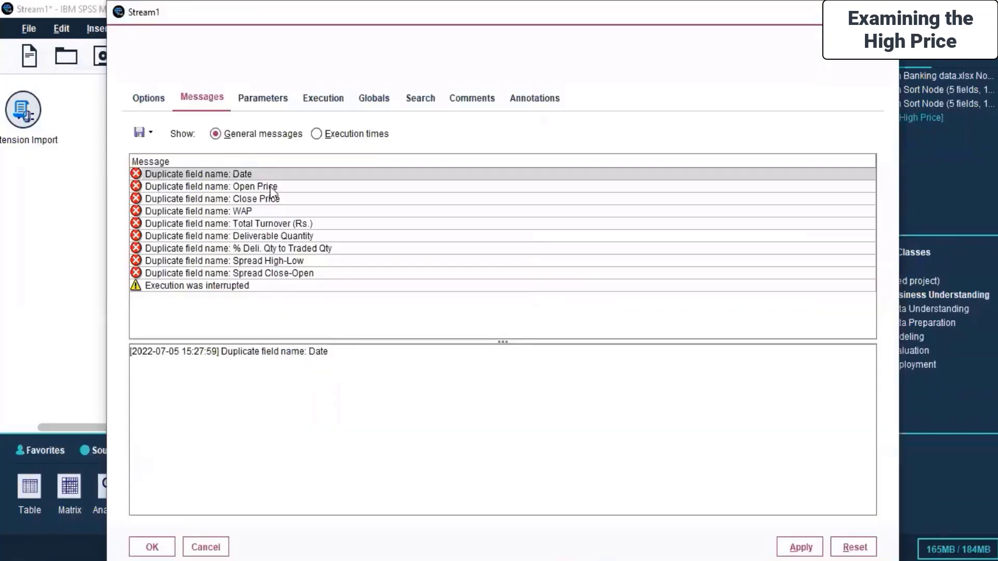
{"action": "left_click_drag", "start_coordinate": [260, 12], "coordinate": [313, 70]}
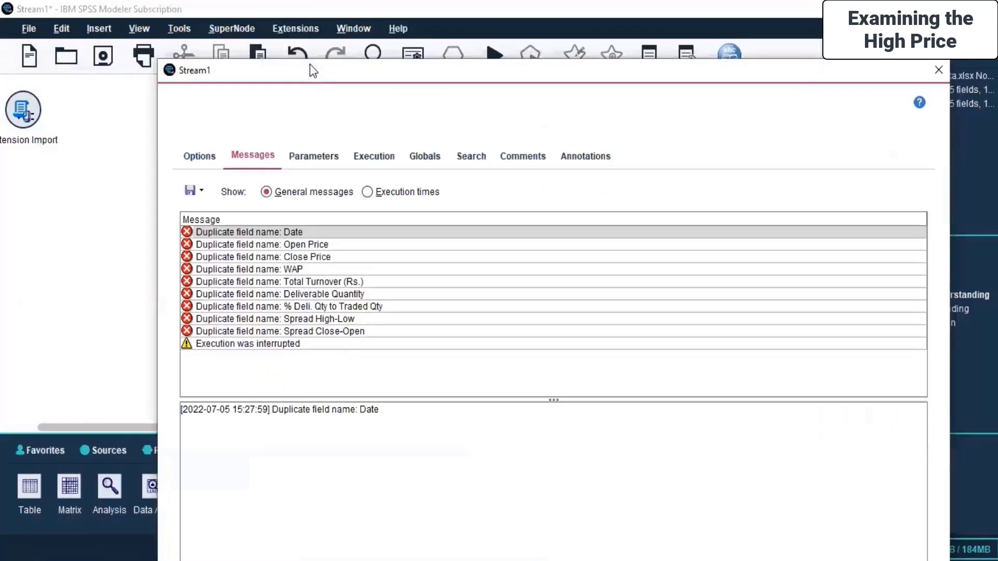
{"action": "left_click", "coordinate": [939, 69]}
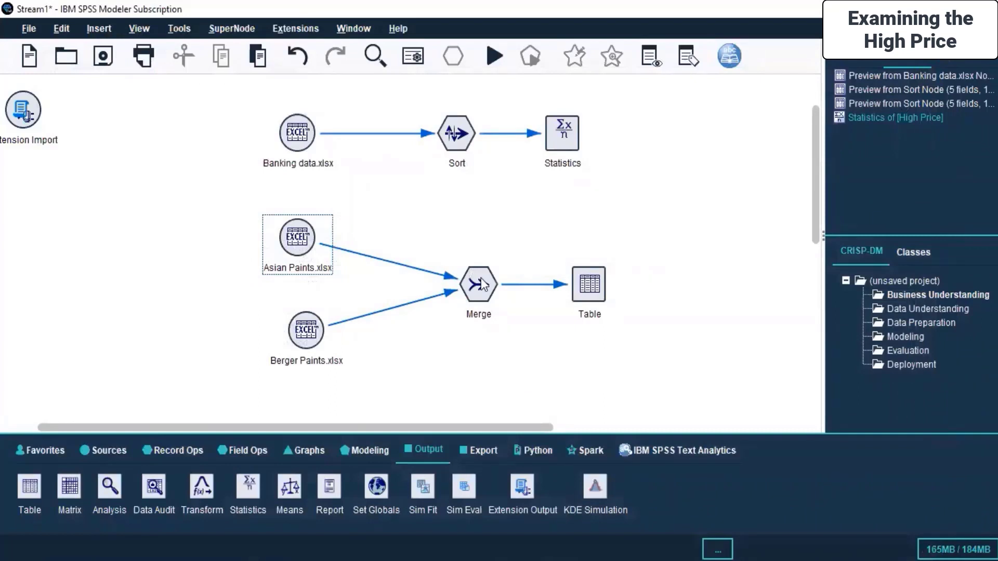
{"action": "left_click", "coordinate": [482, 282]}
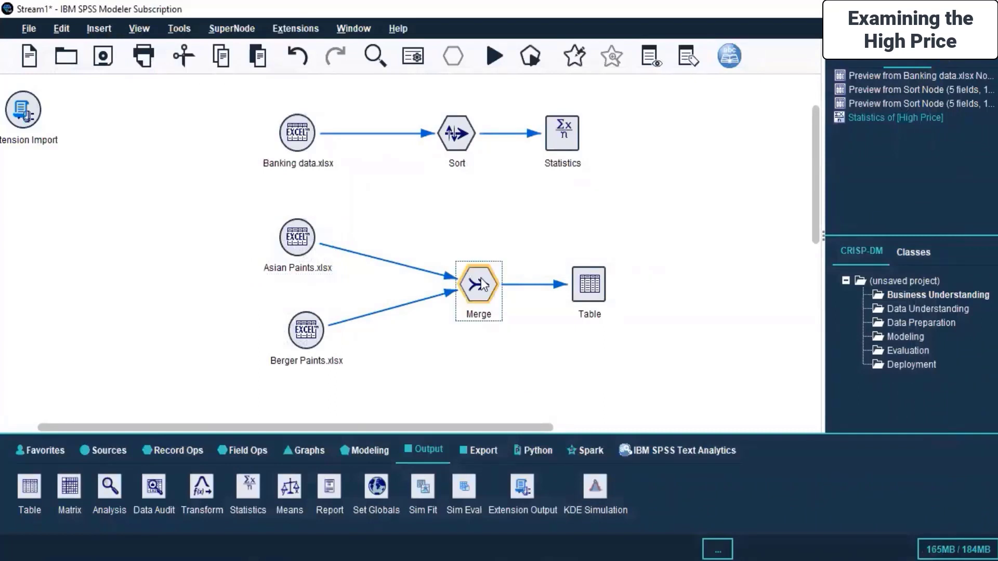
{"action": "left_click", "coordinate": [587, 287]}
{"action": "double_click", "coordinate": [588, 288]}
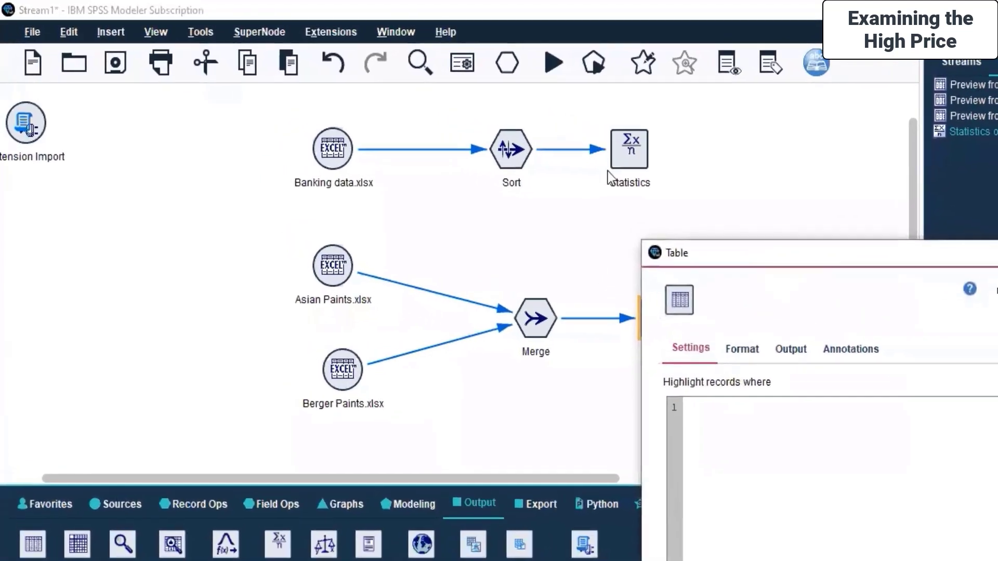
{"action": "left_click", "coordinate": [576, 265]}
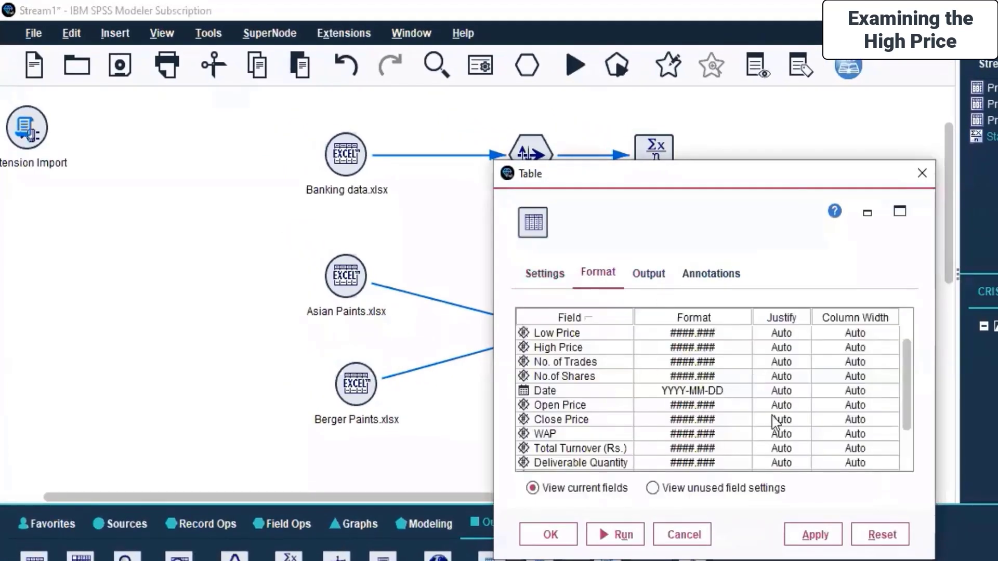
{"action": "scroll", "coordinate": [795, 366], "scroll_direction": "down", "scroll_amount": 1}
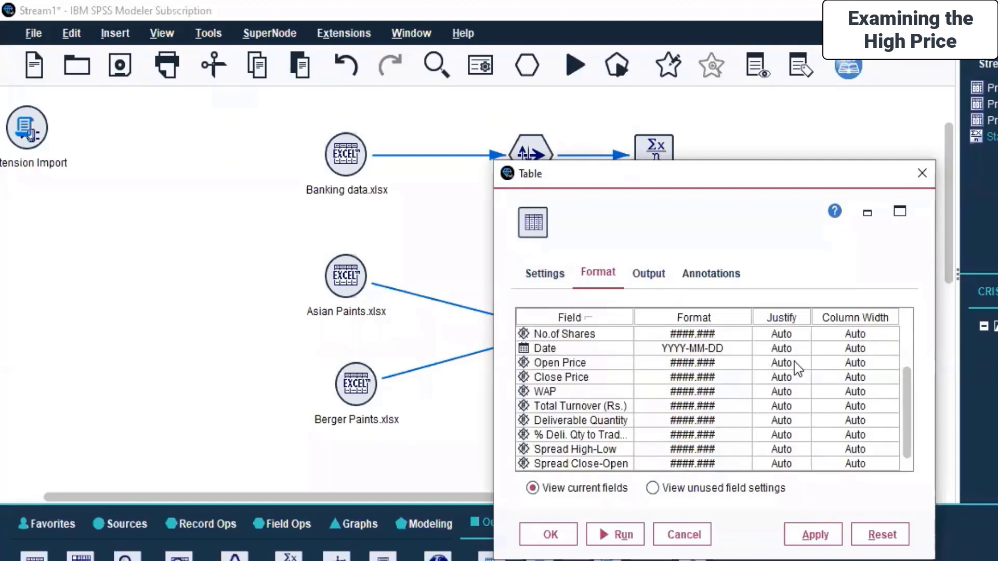
{"action": "scroll", "coordinate": [797, 369], "scroll_direction": "up", "scroll_amount": 1}
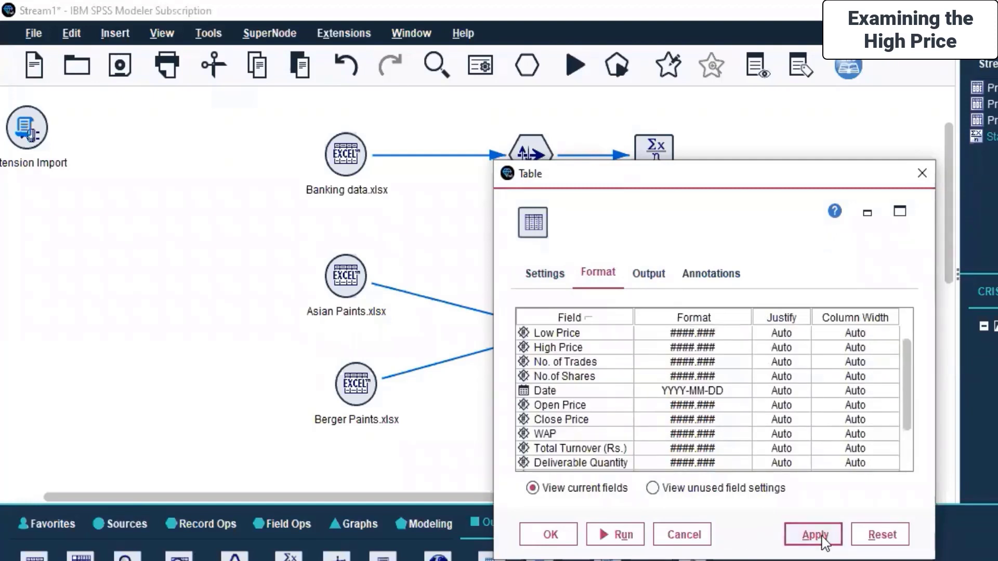
{"action": "left_click", "coordinate": [612, 534]}
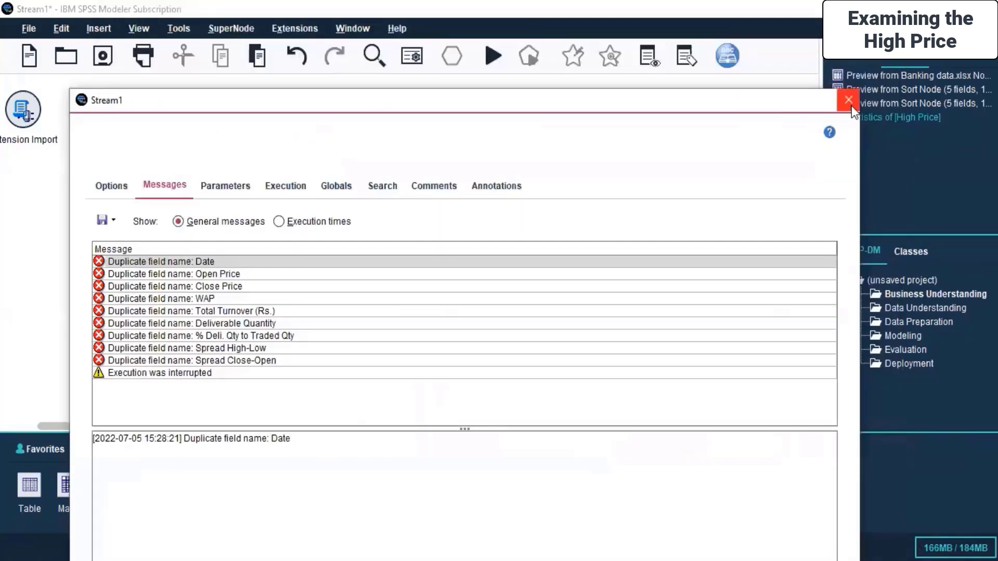
{"action": "left_click", "coordinate": [848, 100]}
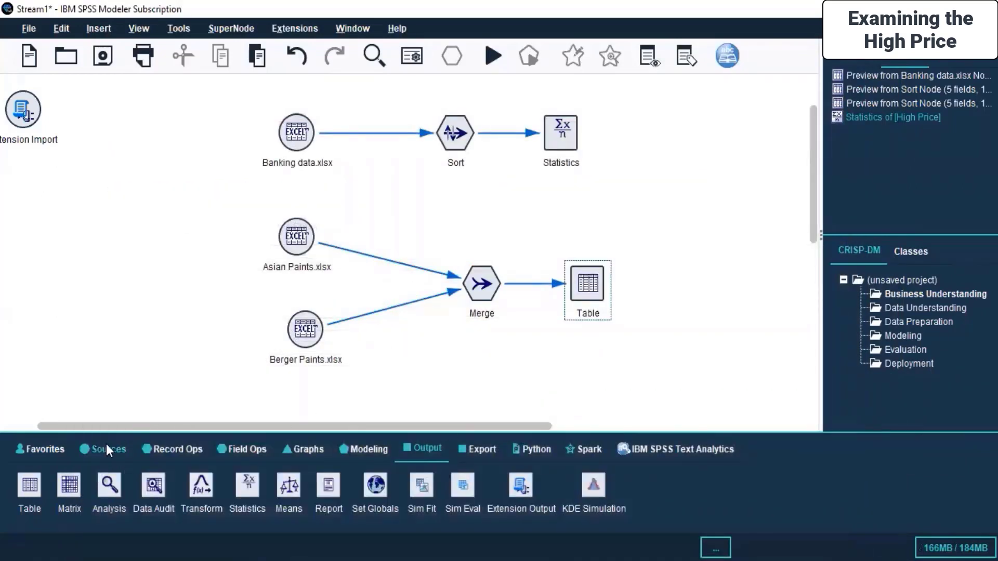
Place an Auto Data Prep node from Field Ops after Merge and delete the Table node
{"action": "left_click", "coordinate": [159, 451]}
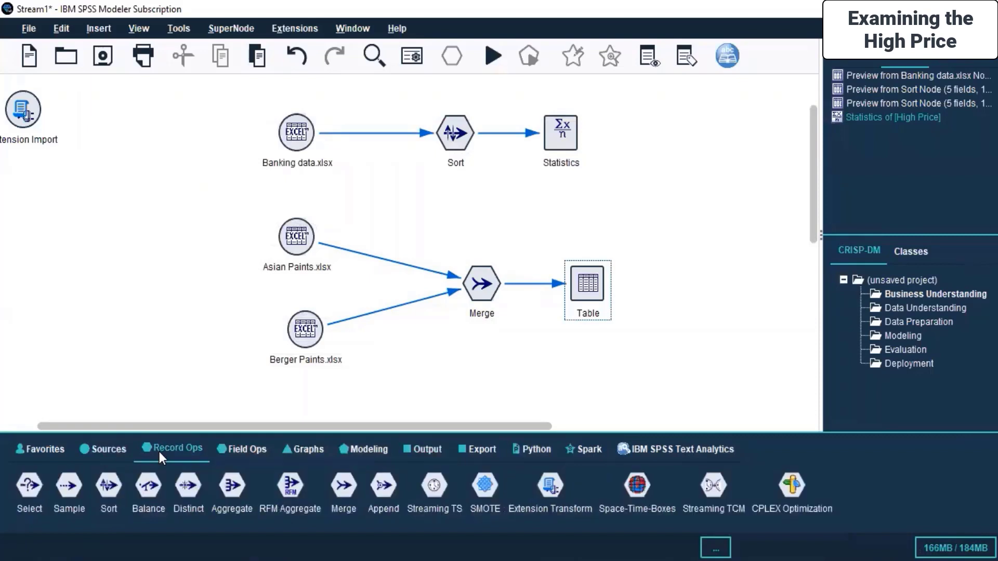
{"action": "left_click", "coordinate": [238, 448]}
{"action": "left_click_drag", "start_coordinate": [32, 484], "coordinate": [527, 280]}
{"action": "left_click_drag", "start_coordinate": [593, 284], "coordinate": [708, 202]}
{"action": "right_click", "coordinate": [705, 213]}
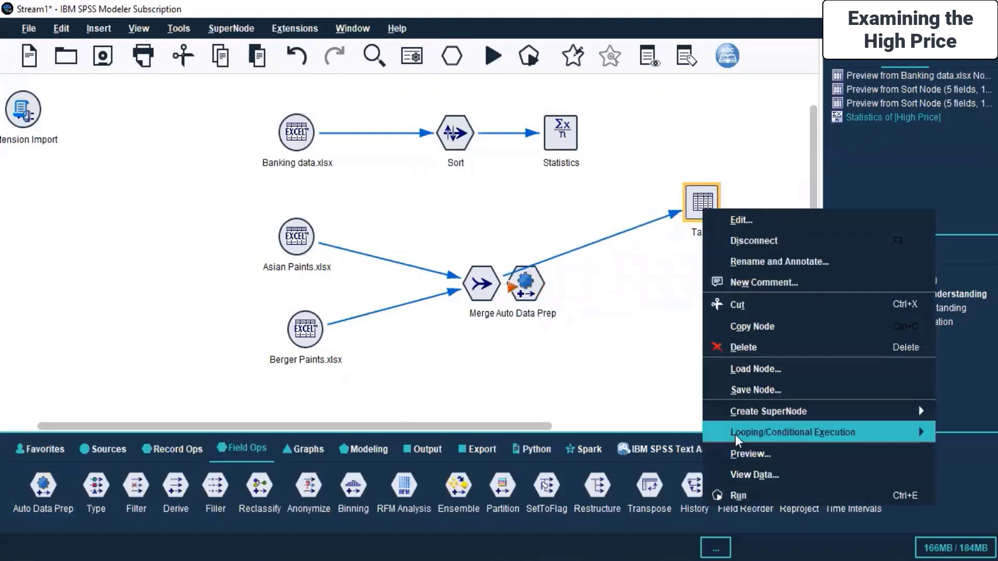
{"action": "left_click", "coordinate": [736, 346]}
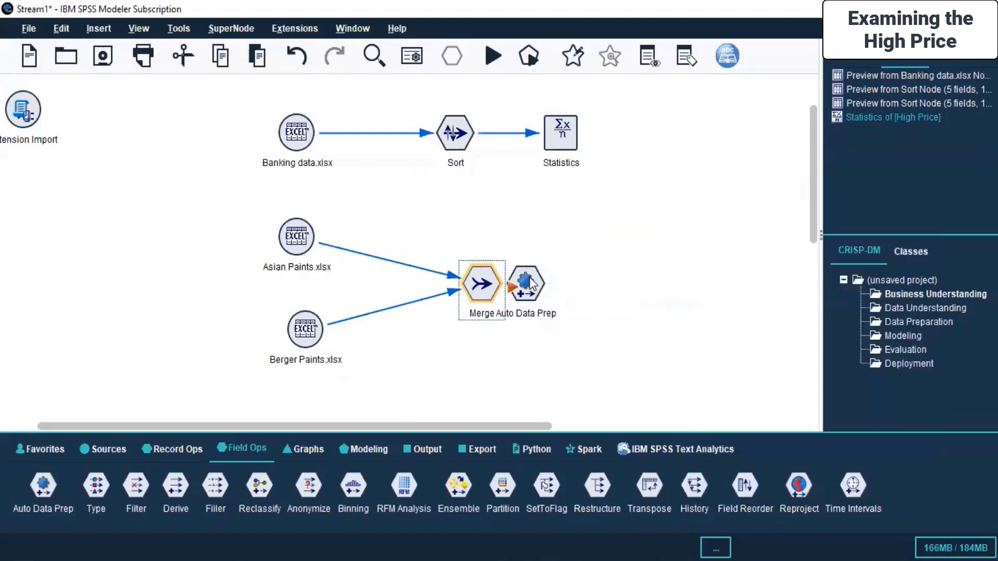
{"action": "left_click_drag", "start_coordinate": [533, 284], "coordinate": [600, 283]}
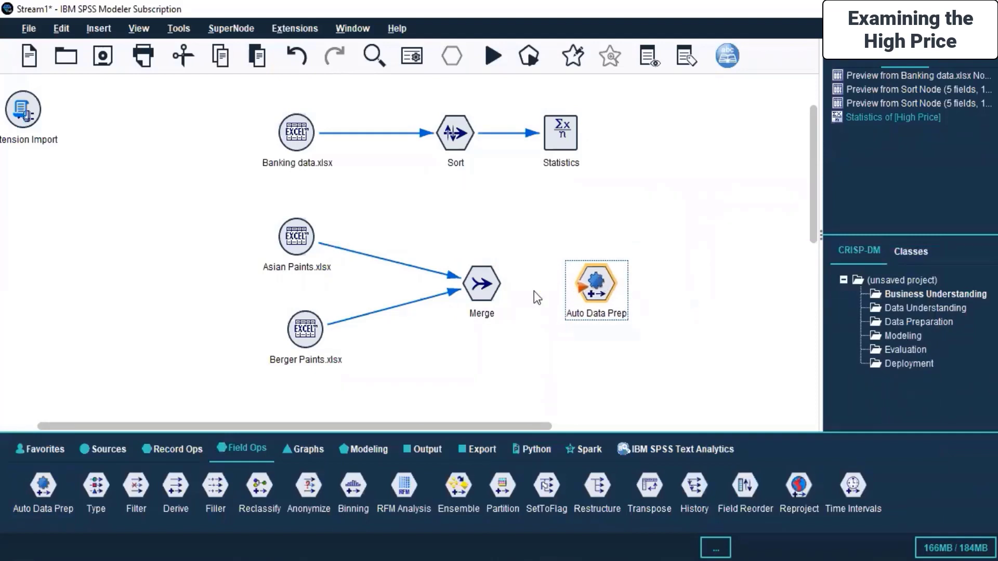
Connect the Merge node to Auto Data Prep
{"action": "left_click", "coordinate": [483, 282]}
{"action": "right_click", "coordinate": [482, 279]}
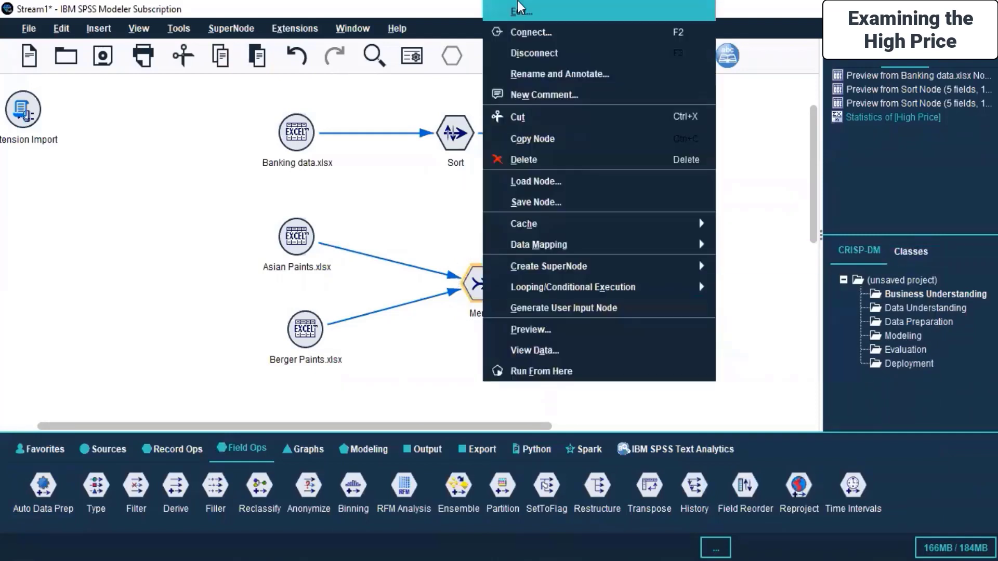
{"action": "left_click", "coordinate": [520, 32]}
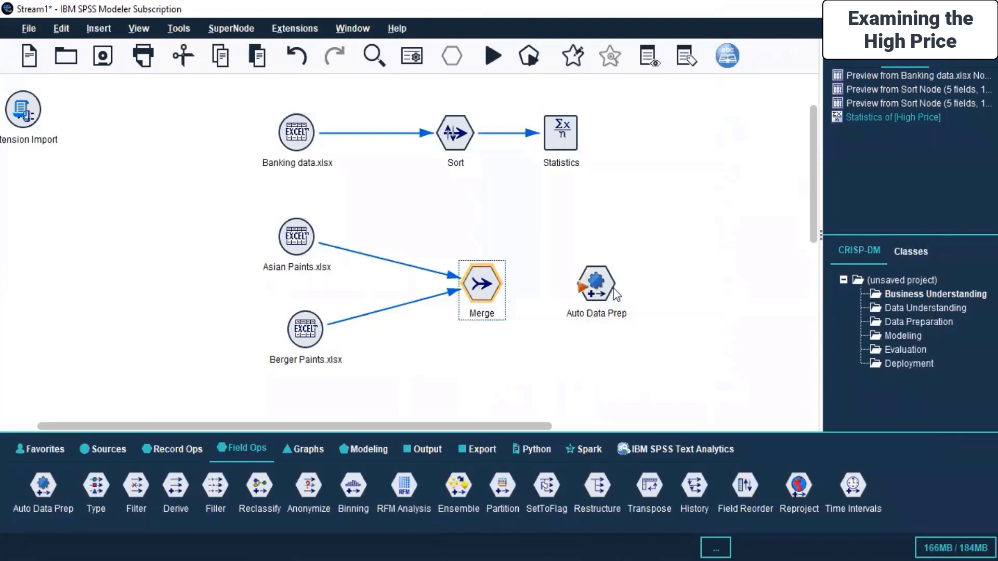
{"action": "left_click", "coordinate": [596, 288]}
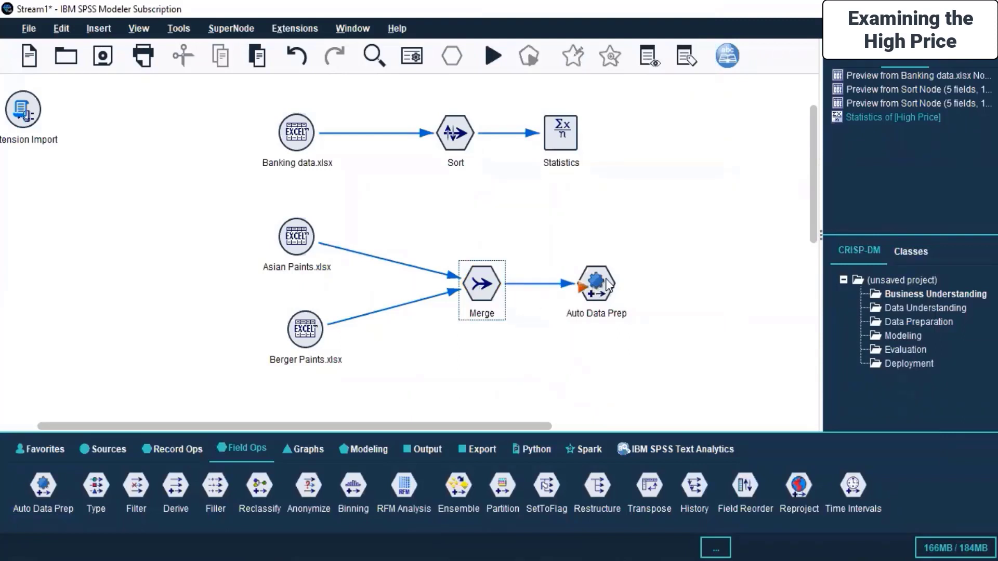
Run from Auto Data Prep, dismiss the no-executable-nodes warning, and pick a Statistics node
{"action": "right_click", "coordinate": [613, 307]}
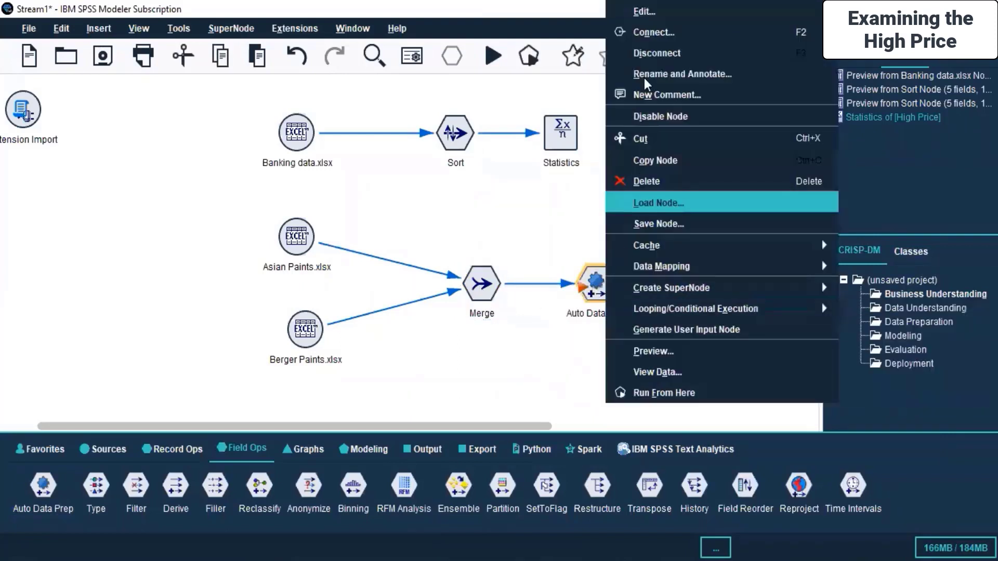
{"action": "left_click", "coordinate": [670, 392]}
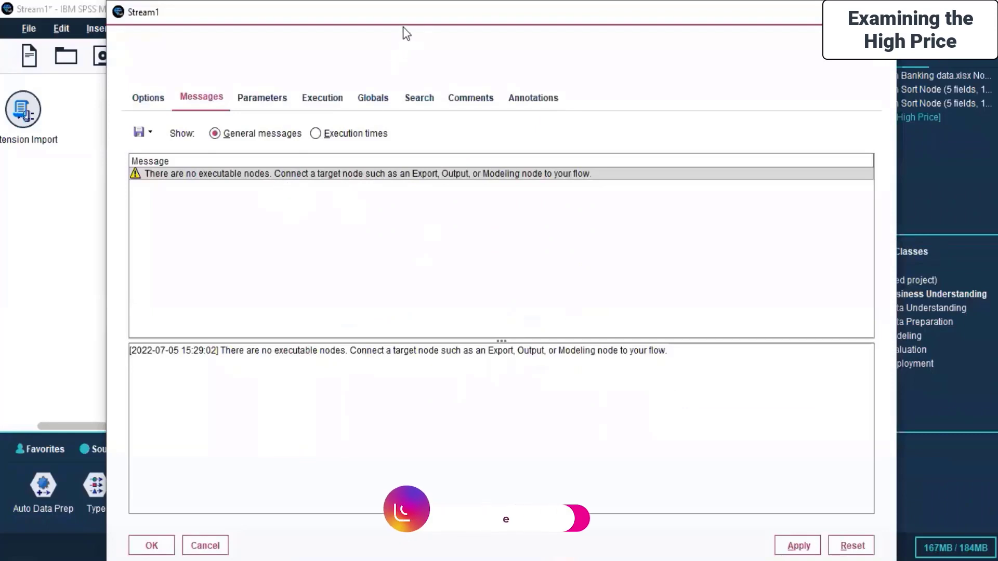
{"action": "left_click_drag", "start_coordinate": [403, 26], "coordinate": [372, 68]}
{"action": "left_click", "coordinate": [854, 62]}
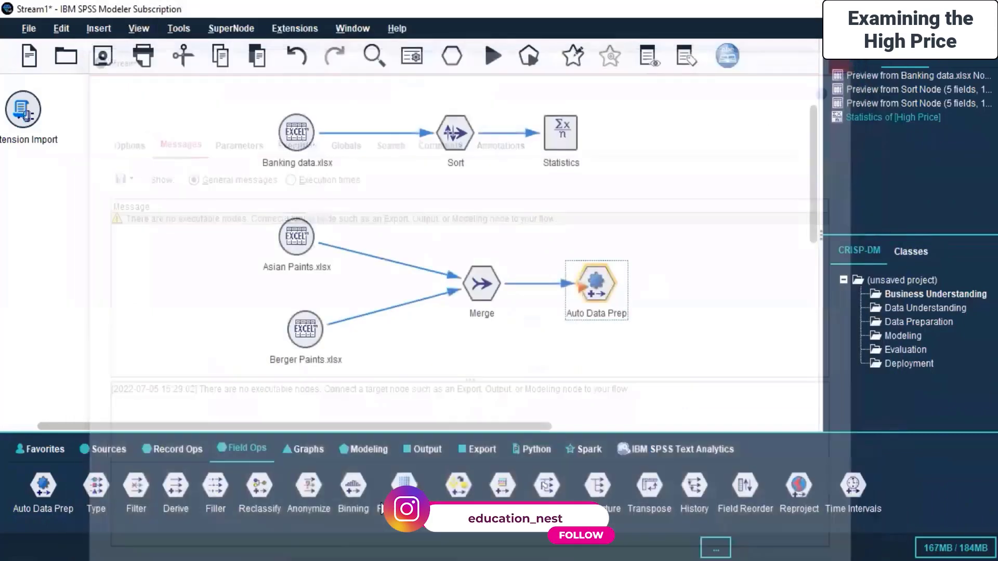
{"action": "left_click", "coordinate": [423, 445]}
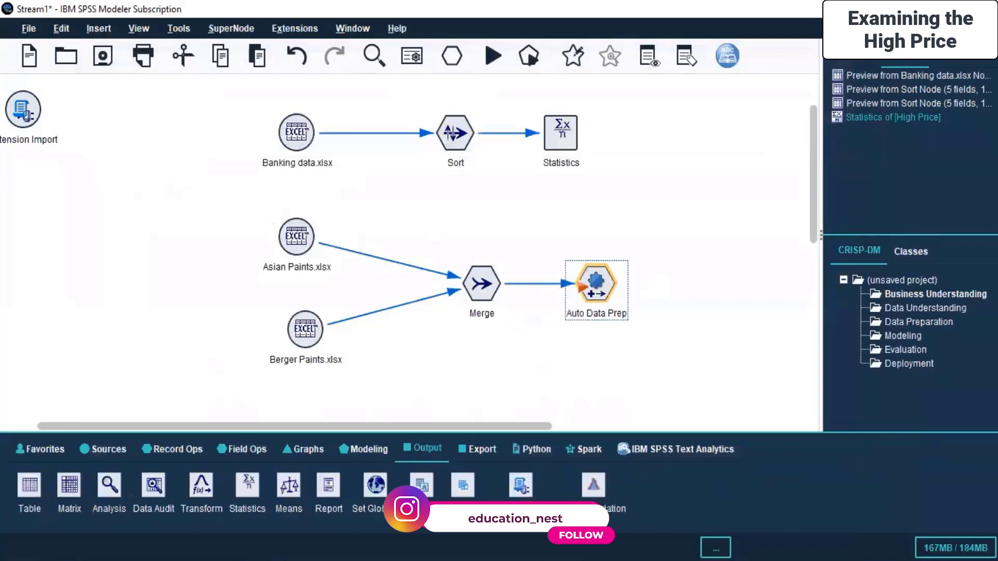
{"action": "left_click", "coordinate": [246, 488]}
Place the Statistics node right of Auto Data Prep and link Auto Data Prep to it
{"action": "left_click", "coordinate": [699, 286]}
{"action": "right_click", "coordinate": [596, 277]}
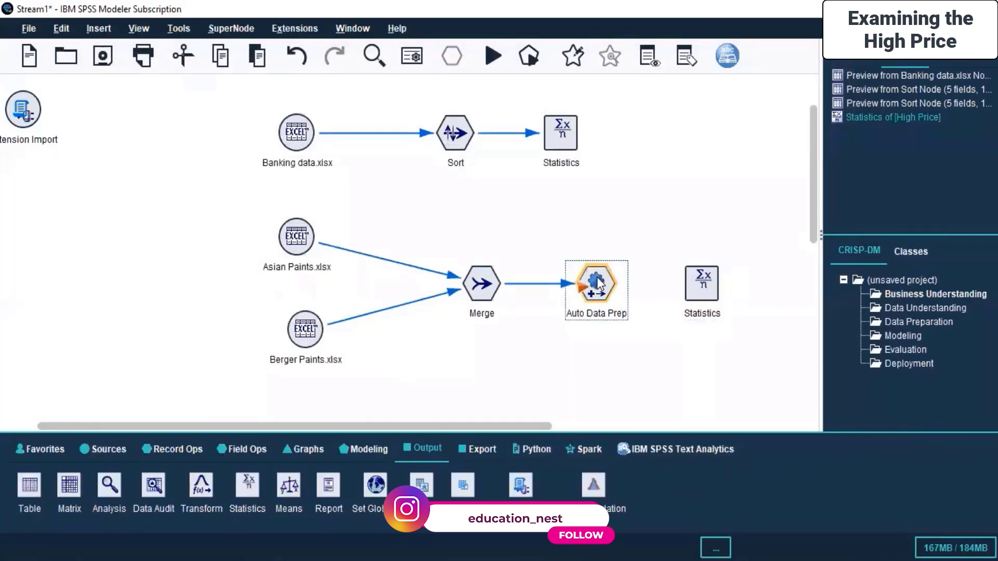
{"action": "left_click", "coordinate": [649, 30]}
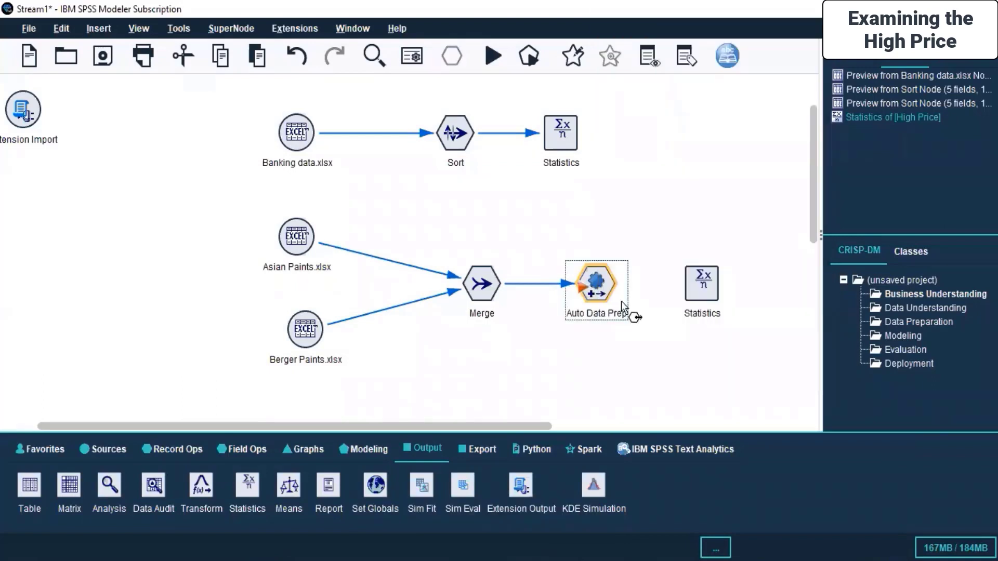
{"action": "left_click", "coordinate": [685, 286]}
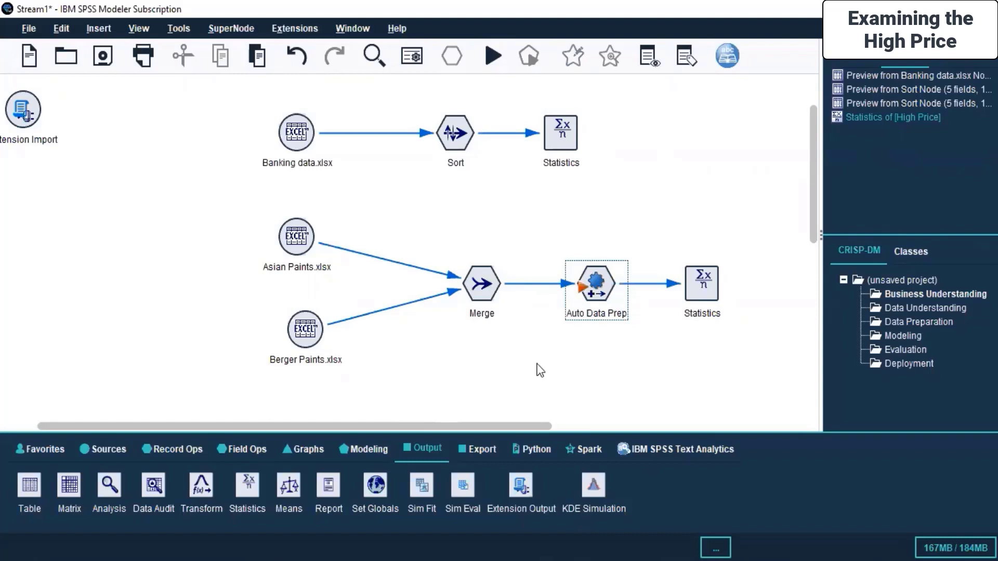
Run from Auto Data Prep and close the duplicate field name errors
{"action": "right_click", "coordinate": [603, 273]}
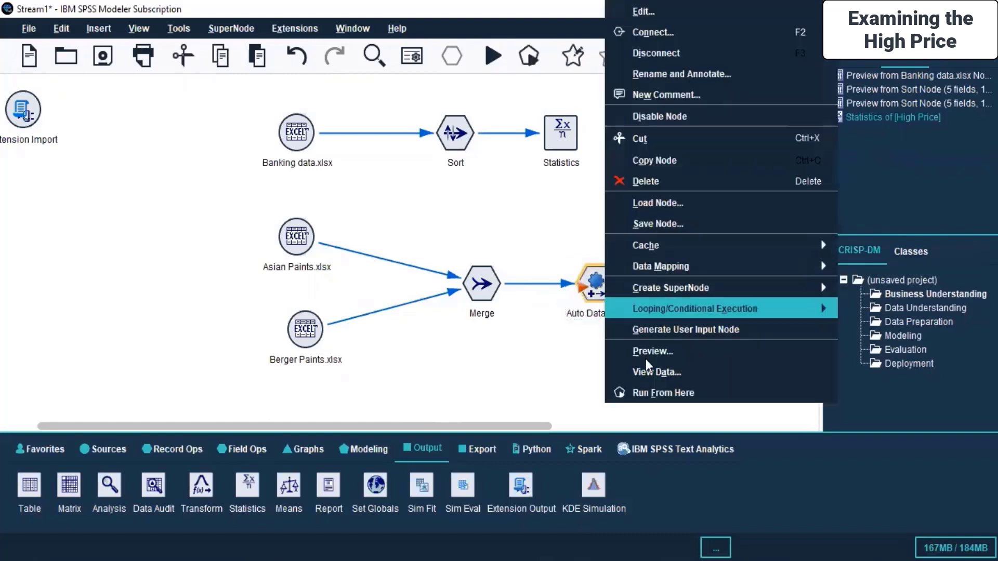
{"action": "left_click", "coordinate": [651, 393]}
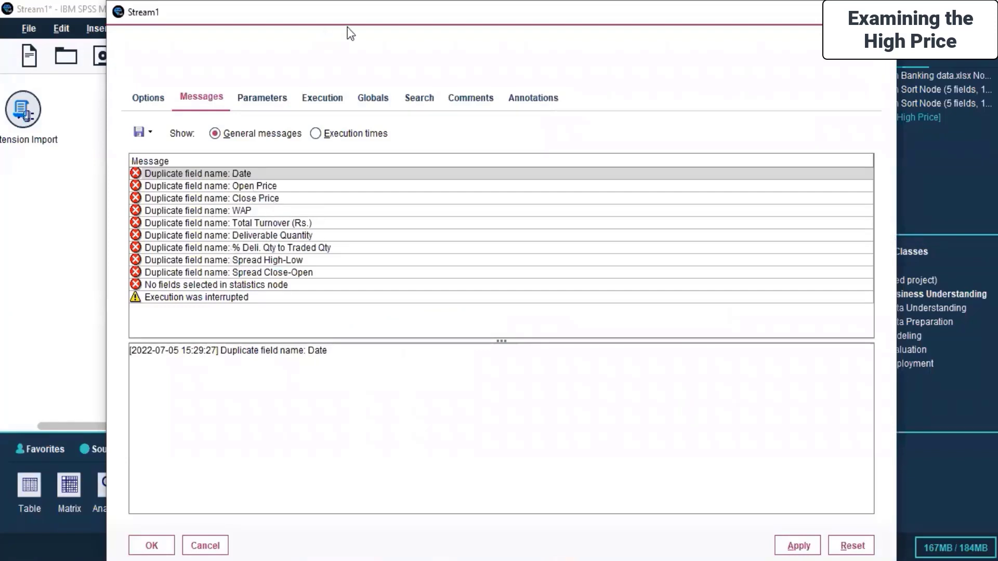
{"action": "left_click", "coordinate": [903, 96]}
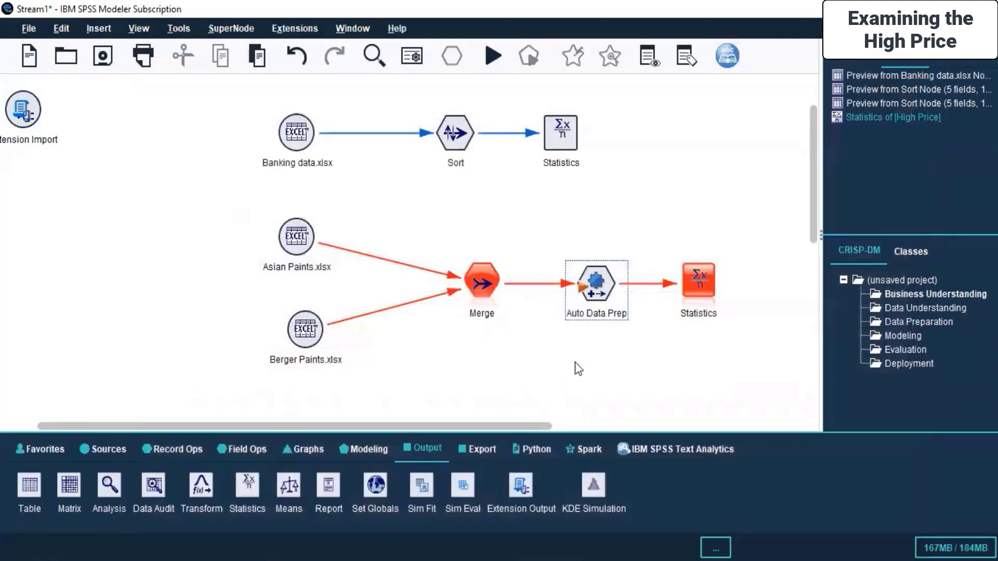
Switch Auto Data Prep's Fields tab to custom roles with High Price as target
{"action": "double_click", "coordinate": [596, 284]}
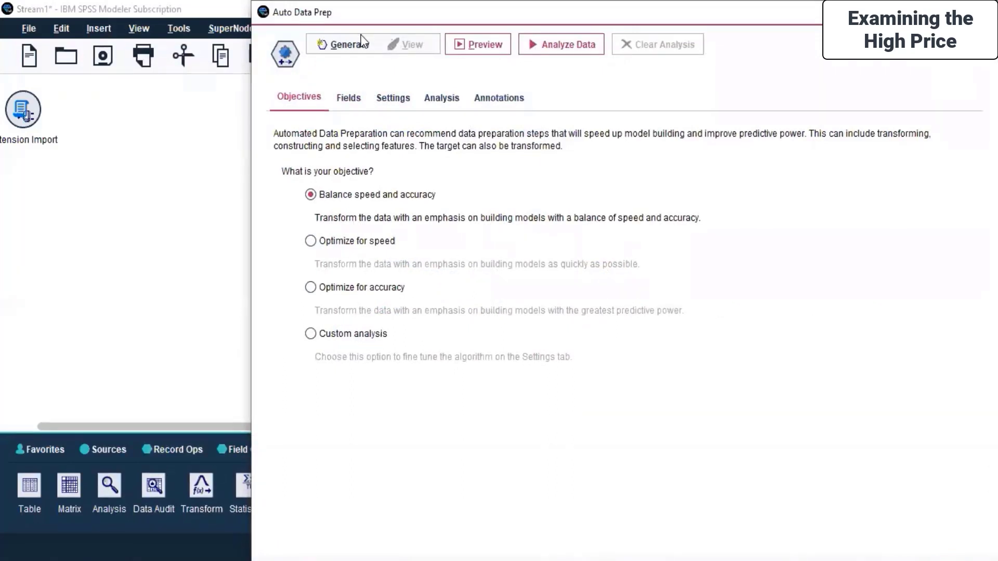
{"action": "left_click", "coordinate": [348, 97]}
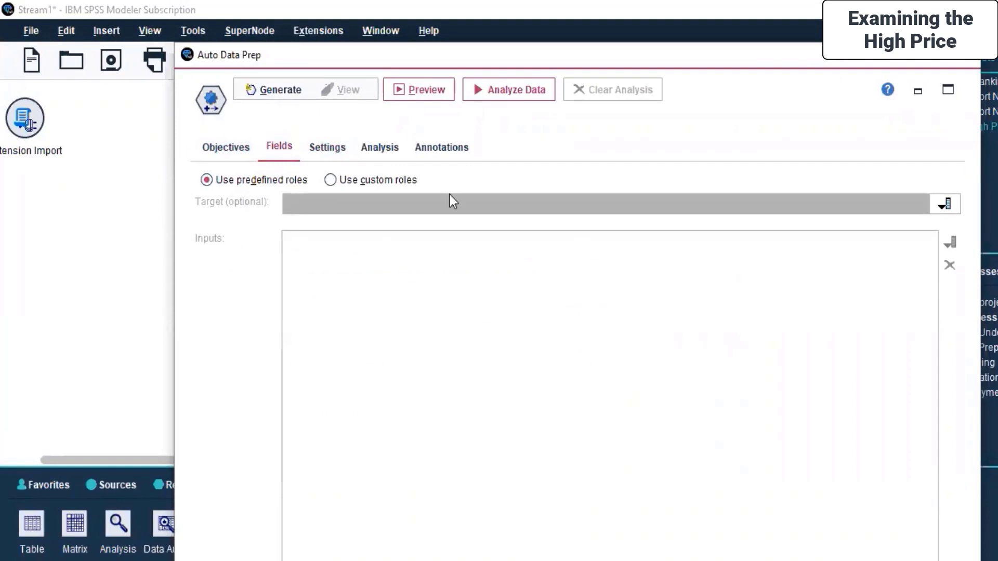
{"action": "left_click", "coordinate": [330, 180]}
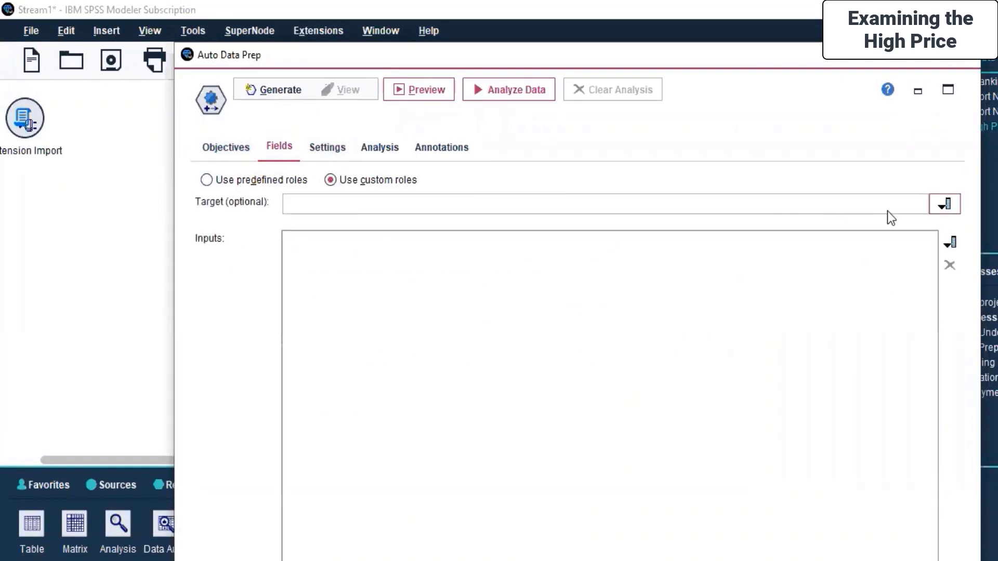
{"action": "left_click", "coordinate": [940, 206]}
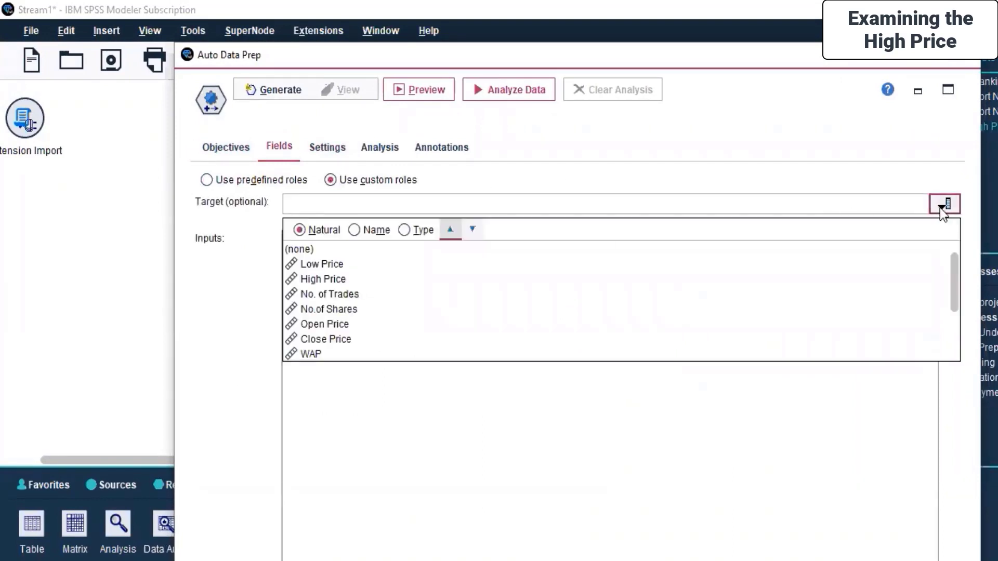
{"action": "left_click", "coordinate": [385, 279]}
Add High Price as the only input field in Auto Data Prep
{"action": "left_click", "coordinate": [949, 243]}
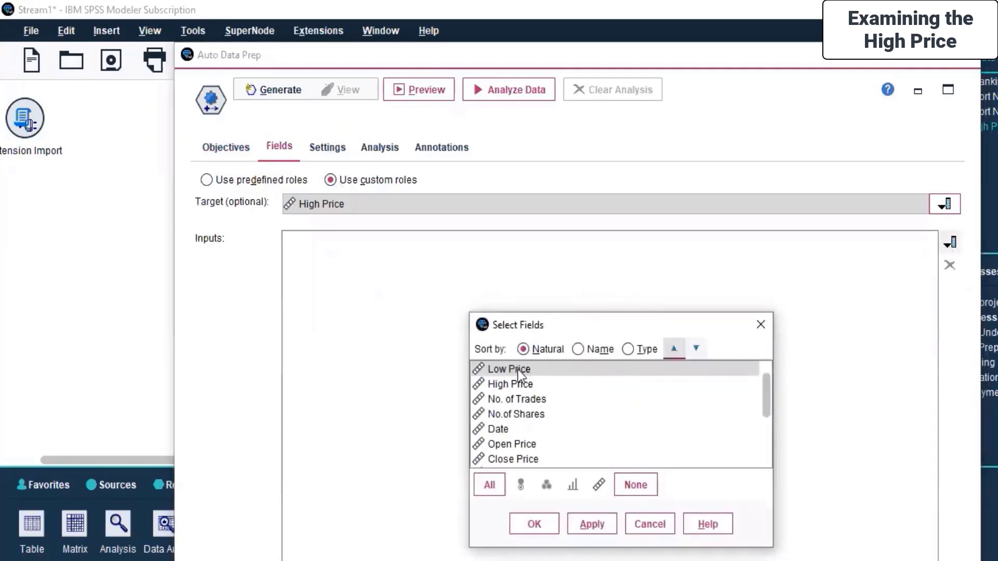
{"action": "left_click", "coordinate": [519, 385]}
{"action": "left_click", "coordinate": [597, 529]}
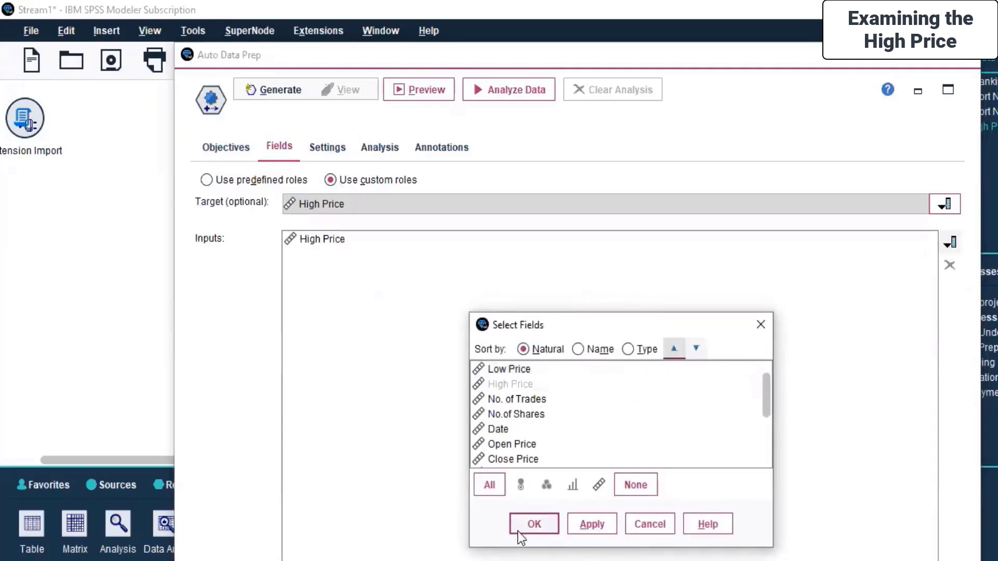
{"action": "left_click", "coordinate": [519, 529]}
{"action": "left_click_drag", "start_coordinate": [437, 54], "coordinate": [385, 0]}
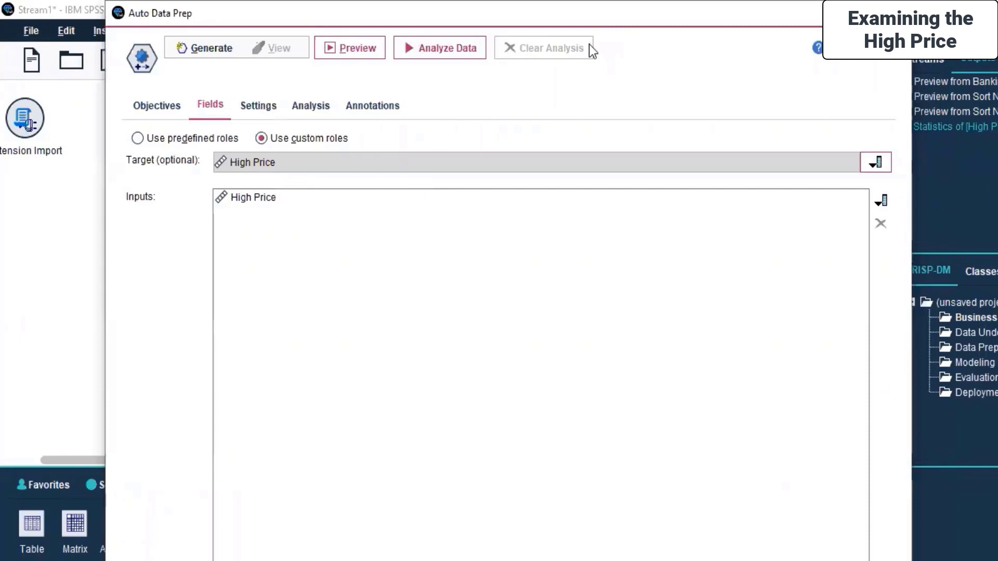
{"action": "left_click_drag", "start_coordinate": [229, 13], "coordinate": [223, 13]}
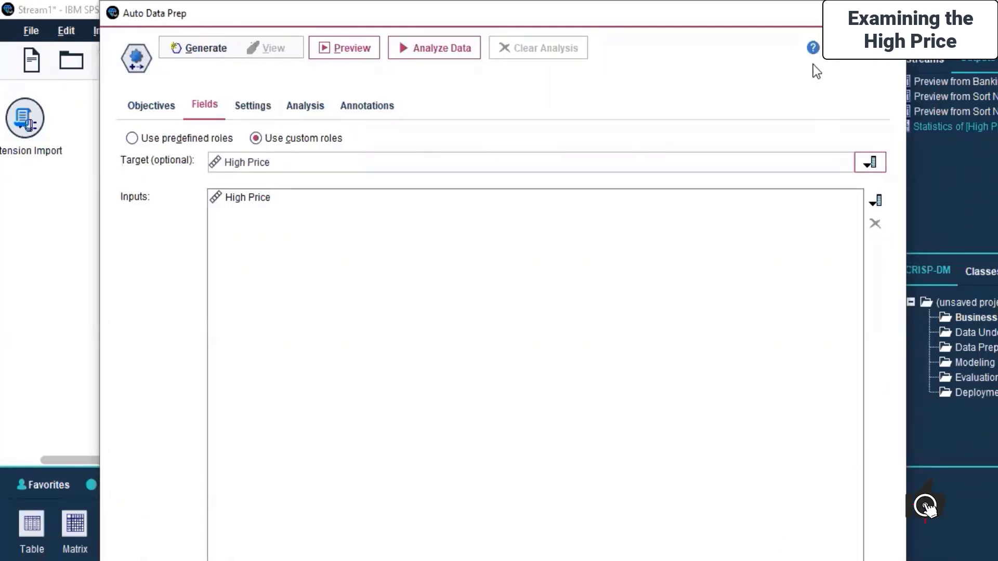
{"action": "double_click", "coordinate": [217, 18]}
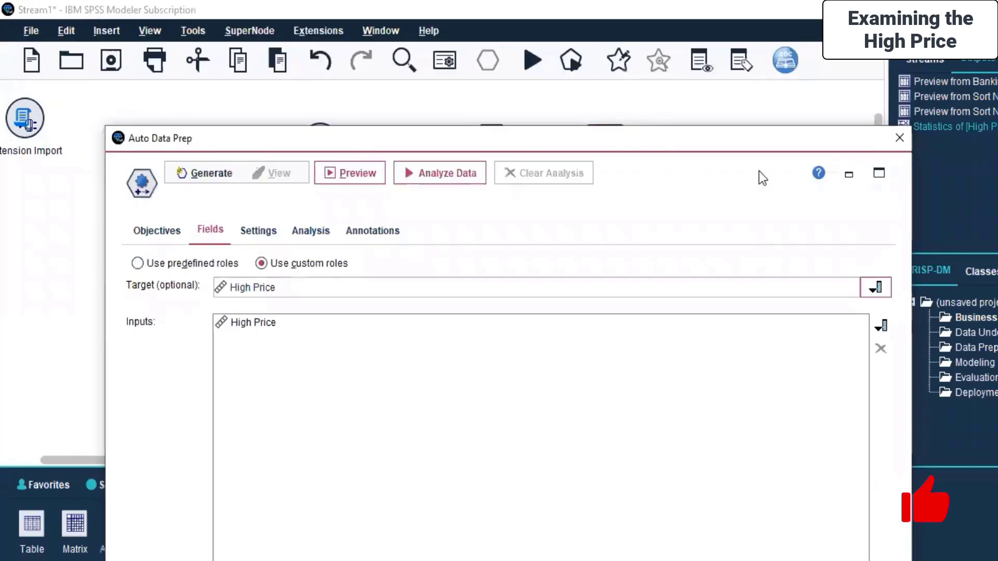
Analyze the data and dismiss the errors about duplicate fields and High Price as output and input
{"action": "left_click", "coordinate": [413, 173]}
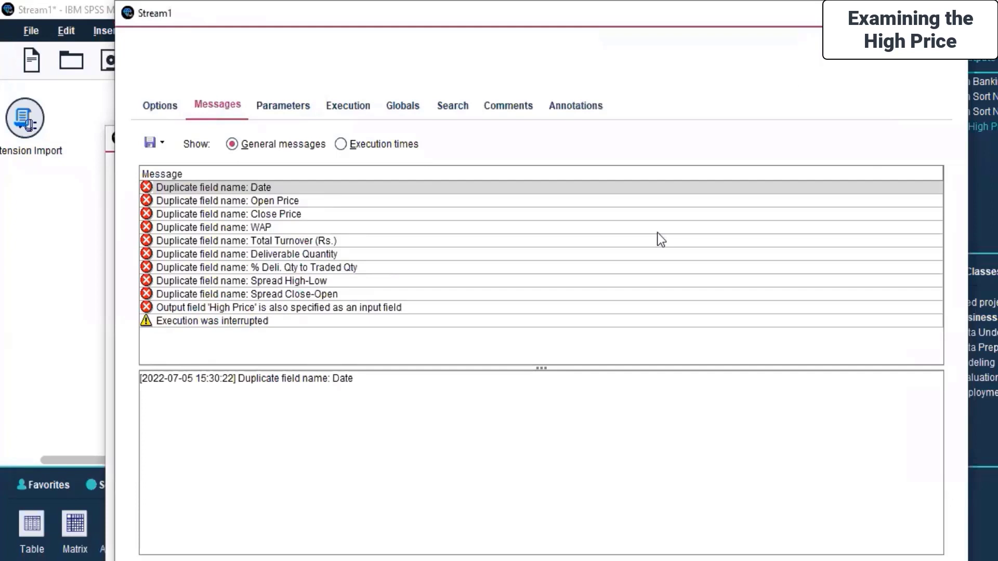
{"action": "left_click_drag", "start_coordinate": [364, 13], "coordinate": [361, 87]}
{"action": "left_click", "coordinate": [165, 179]}
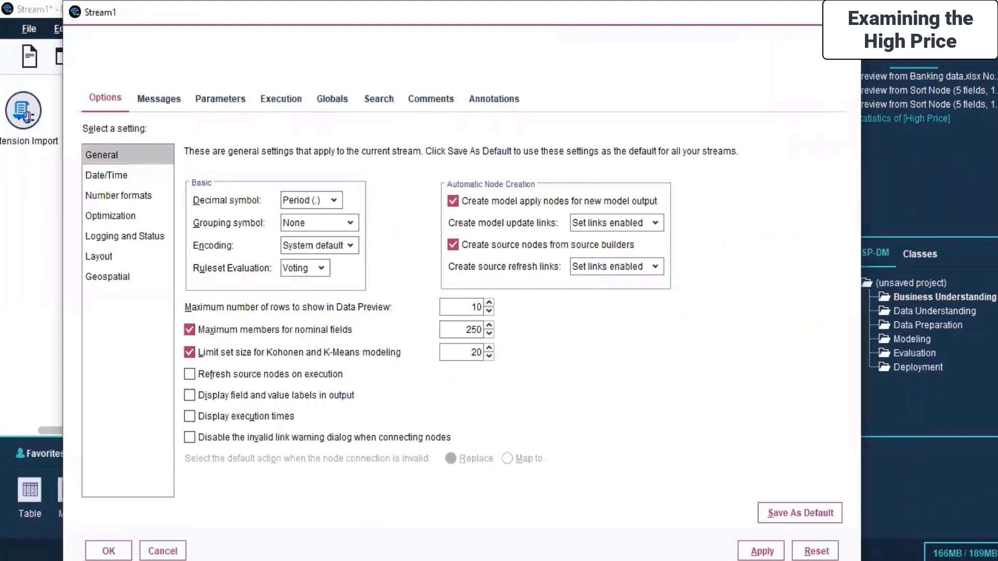
{"action": "left_click", "coordinate": [109, 551]}
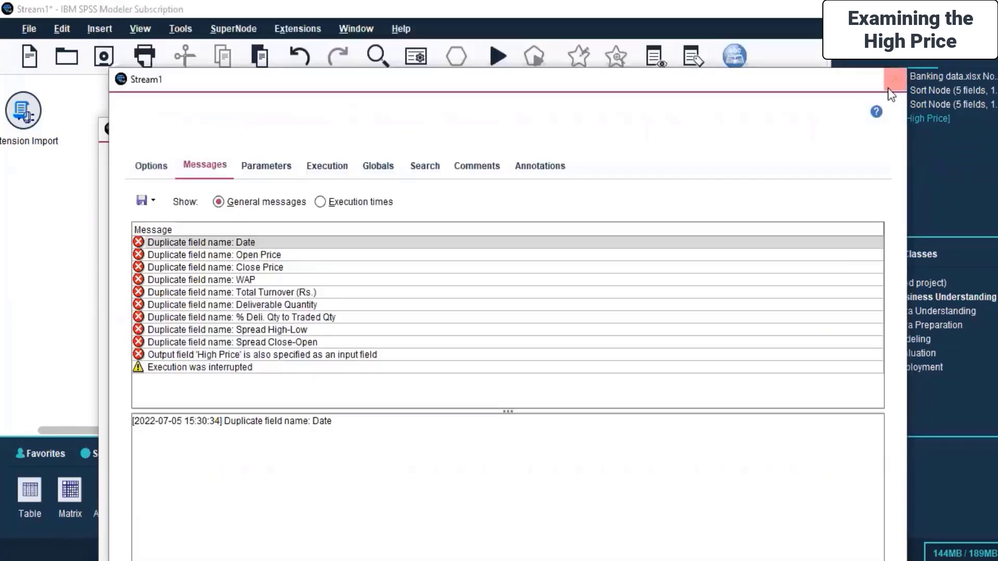
{"action": "left_click", "coordinate": [892, 86]}
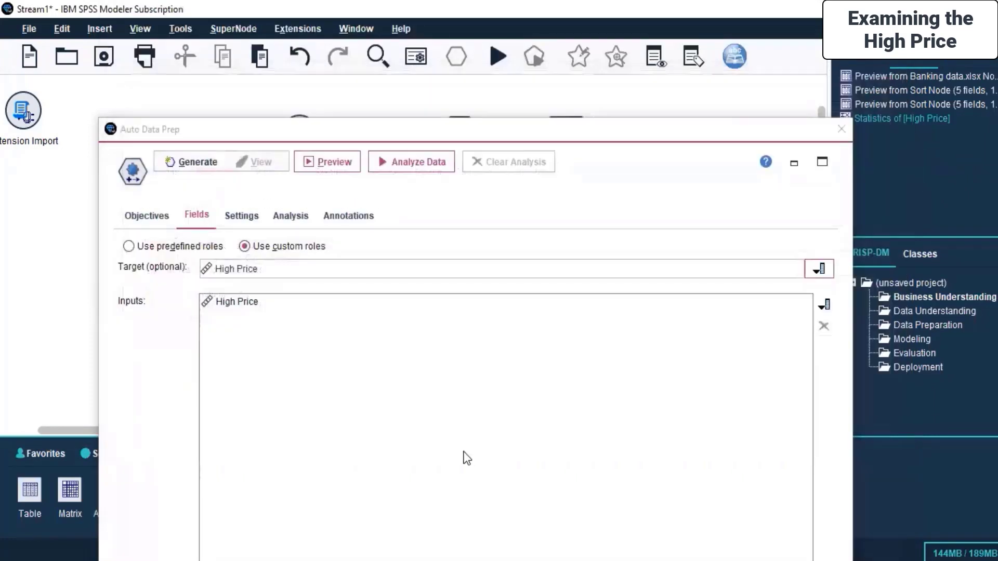
Look through the Analysis, Annotations and Settings tabs of Auto Data Prep, then close it
{"action": "left_click", "coordinate": [465, 132]}
{"action": "left_click_drag", "start_coordinate": [459, 124], "coordinate": [424, 66]}
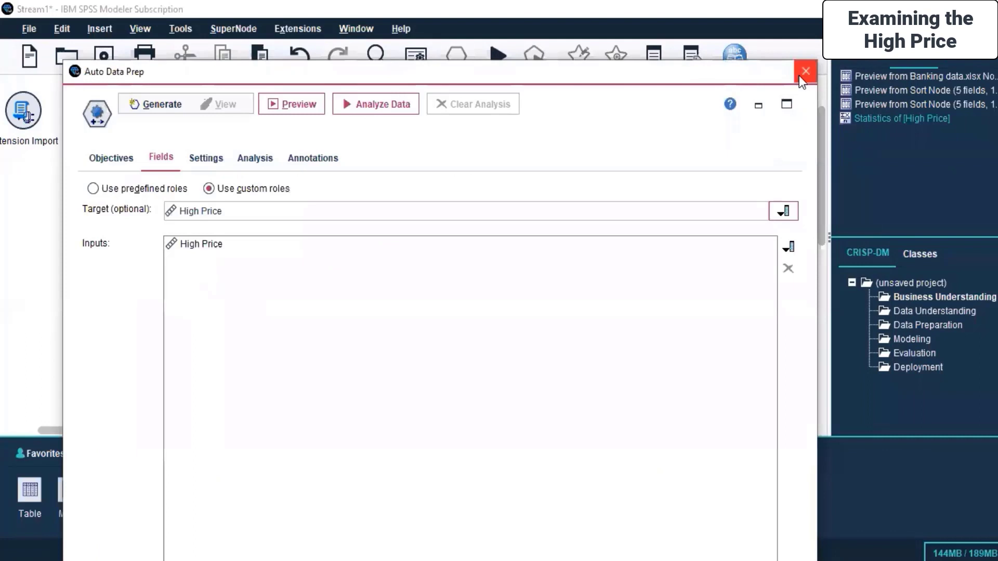
{"action": "left_click", "coordinate": [258, 156]}
{"action": "left_click", "coordinate": [317, 158]}
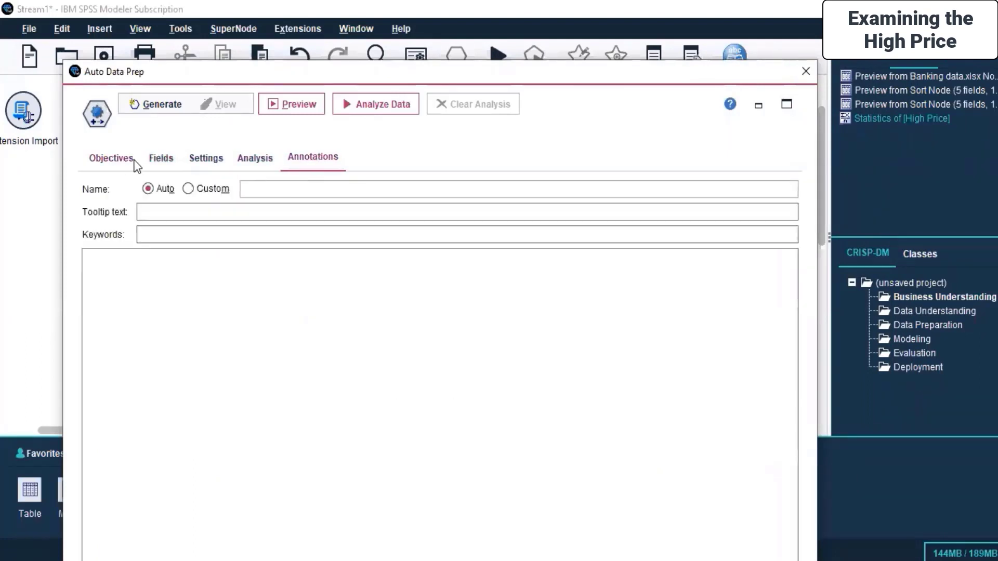
{"action": "left_click", "coordinate": [201, 160]}
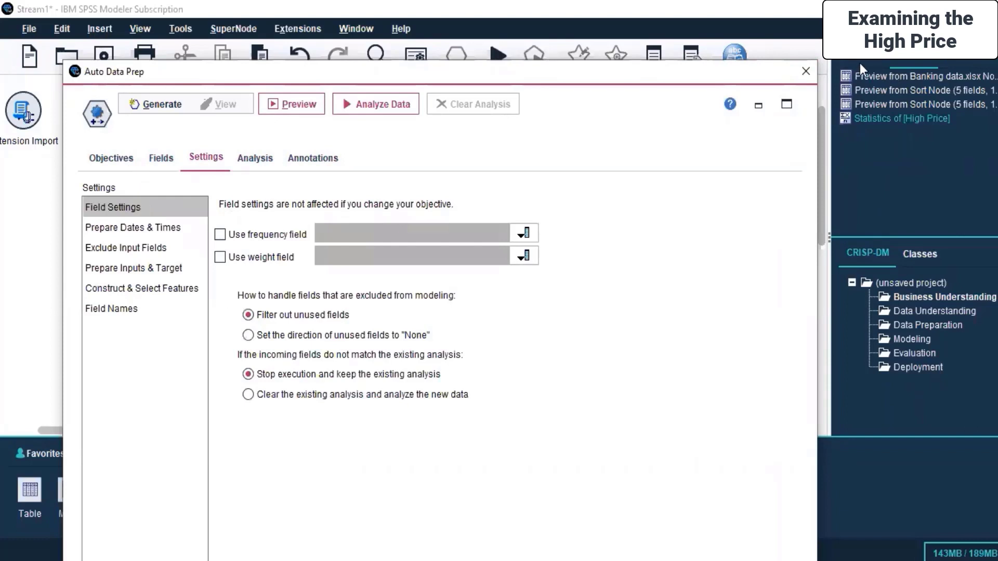
{"action": "left_click", "coordinate": [807, 67]}
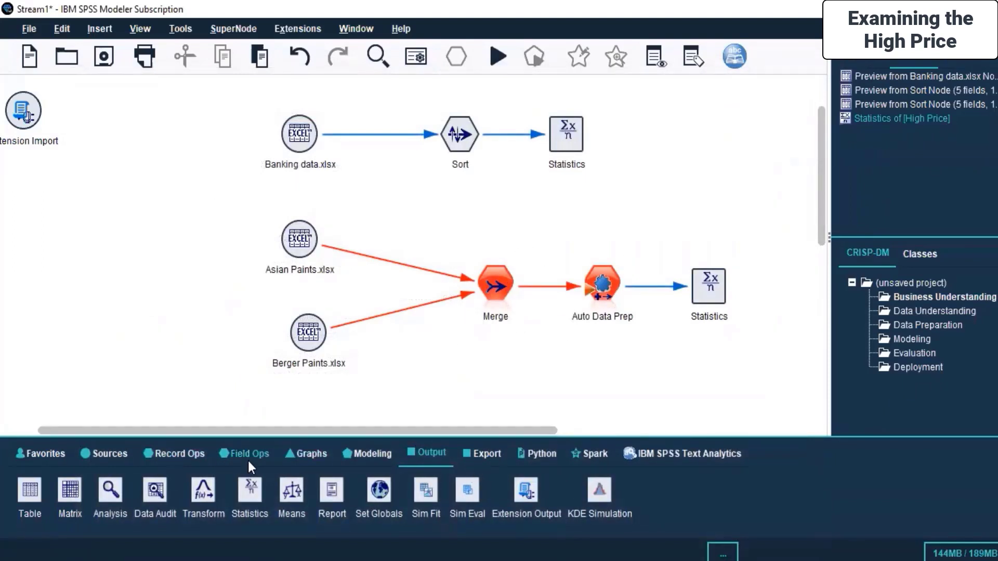
Browse the Field Ops and Record Ops palettes, then select Auto Data Prep and Berger Paints.xlsx
{"action": "left_click", "coordinate": [235, 450]}
{"action": "left_click", "coordinate": [161, 452]}
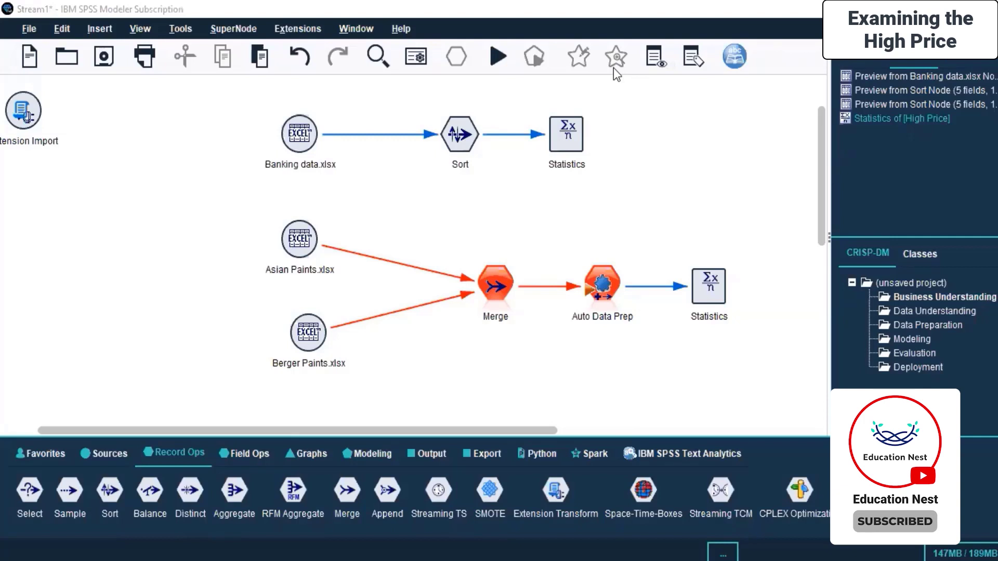
{"action": "left_click", "coordinate": [581, 286]}
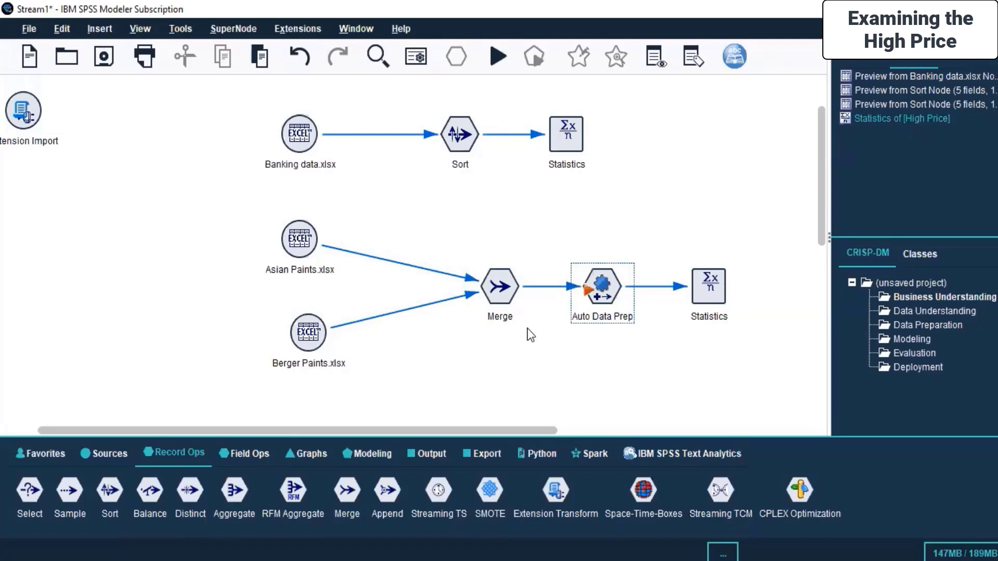
{"action": "left_click", "coordinate": [301, 340]}
Delete the Berger Paints.xlsx node and run the stream from Asian Paints.xlsx
{"action": "right_click", "coordinate": [301, 343]}
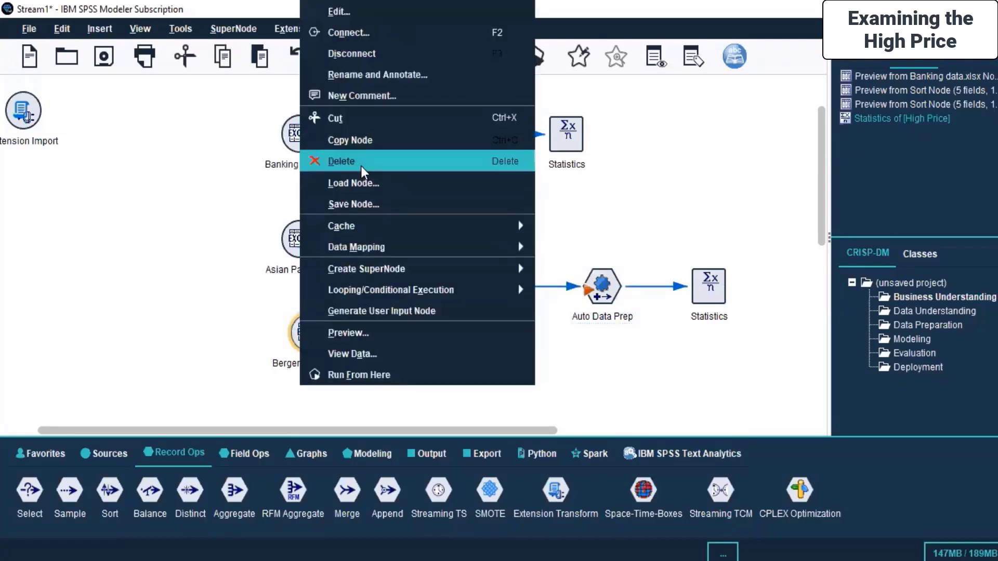
{"action": "left_click", "coordinate": [396, 161]}
{"action": "left_click", "coordinate": [299, 239]}
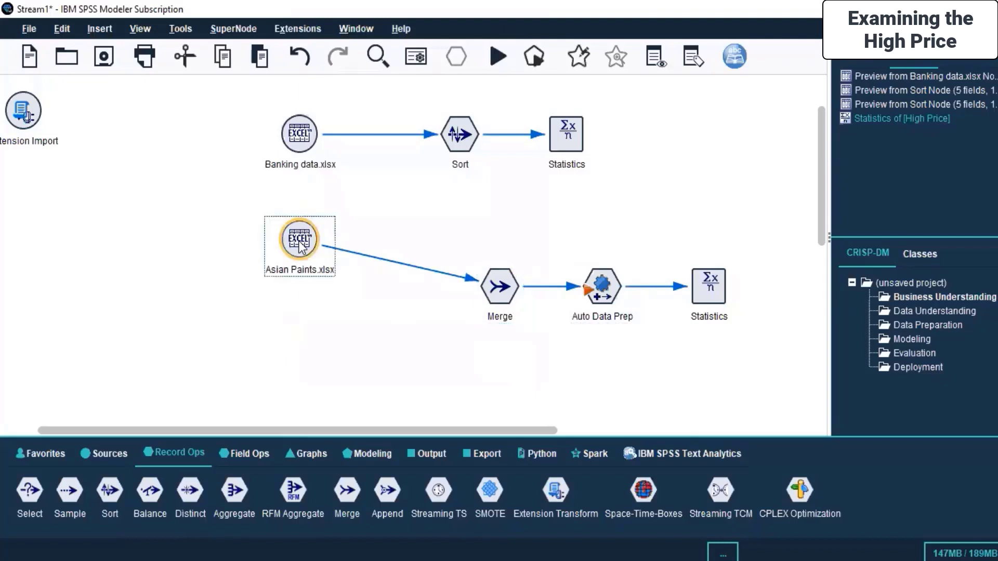
{"action": "right_click", "coordinate": [298, 239]}
{"action": "left_click", "coordinate": [369, 373]}
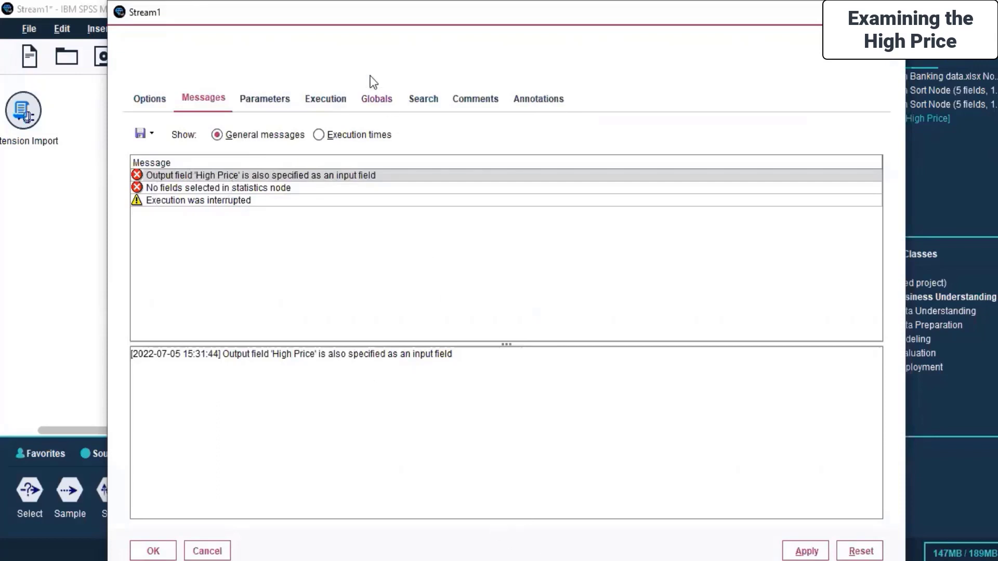
{"action": "left_click_drag", "start_coordinate": [313, 28], "coordinate": [312, 41]}
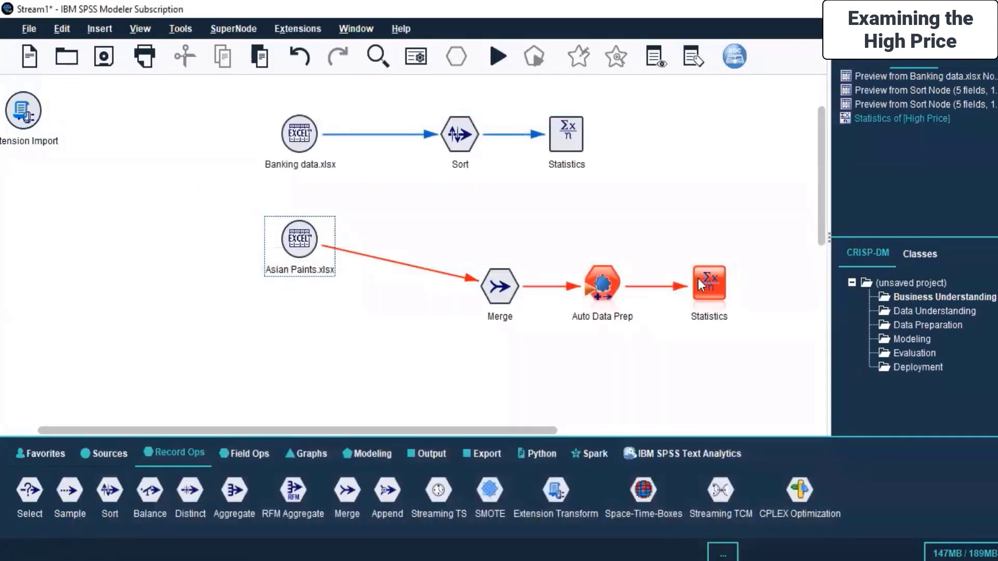
{"action": "double_click", "coordinate": [703, 285]}
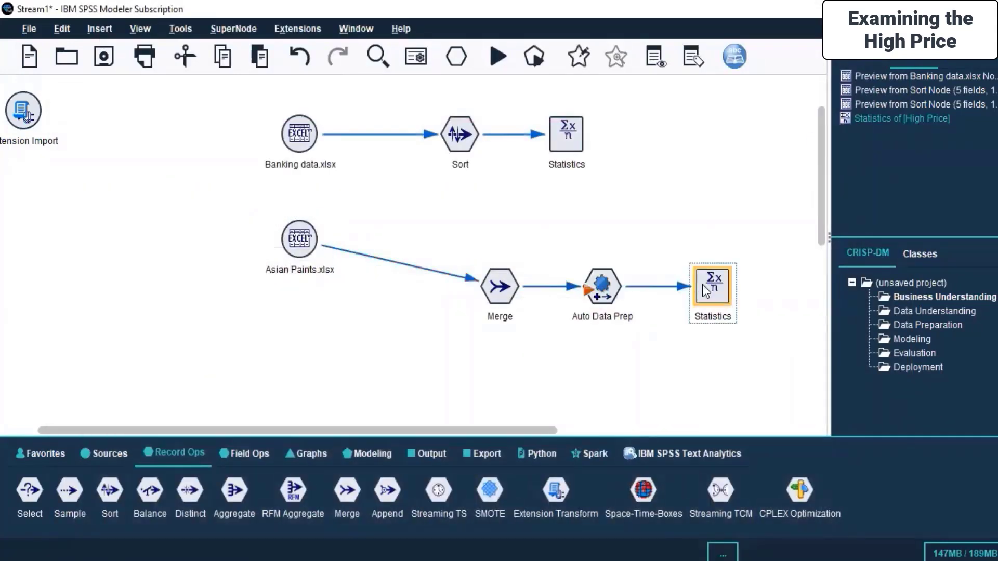
{"action": "left_click_drag", "start_coordinate": [745, 196], "coordinate": [632, 98]}
{"action": "left_click", "coordinate": [591, 185]}
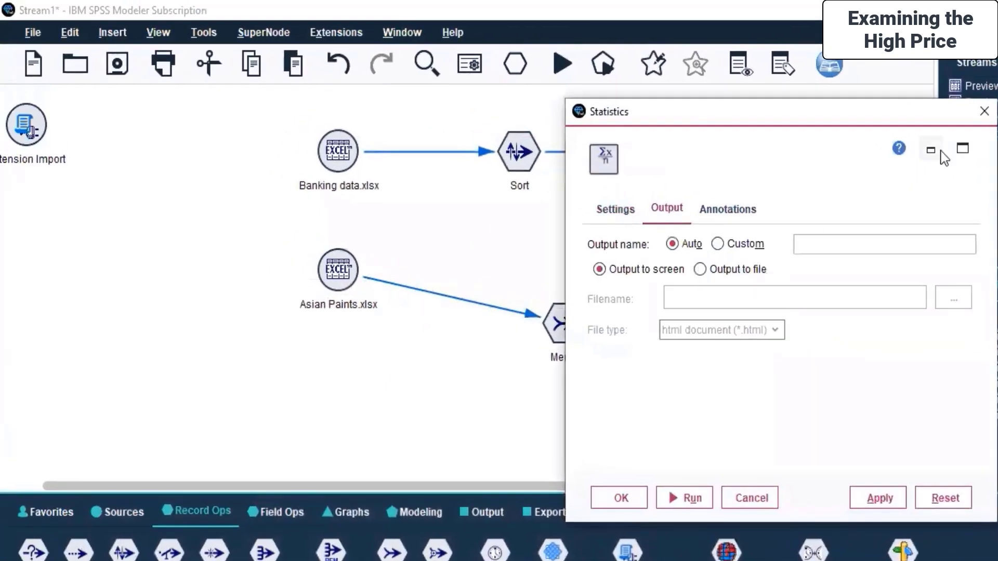
{"action": "left_click", "coordinate": [984, 110]}
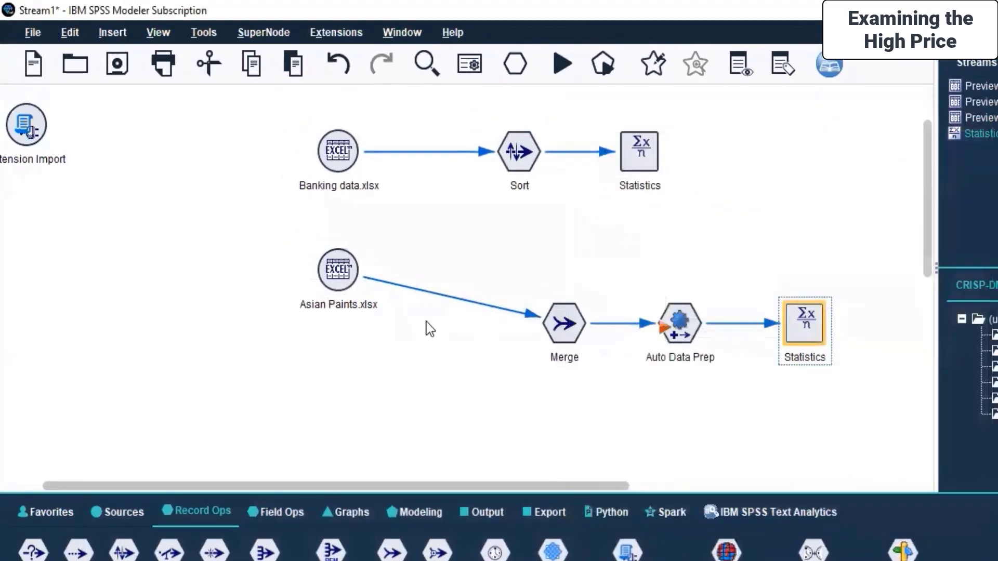
{"action": "double_click", "coordinate": [551, 330]}
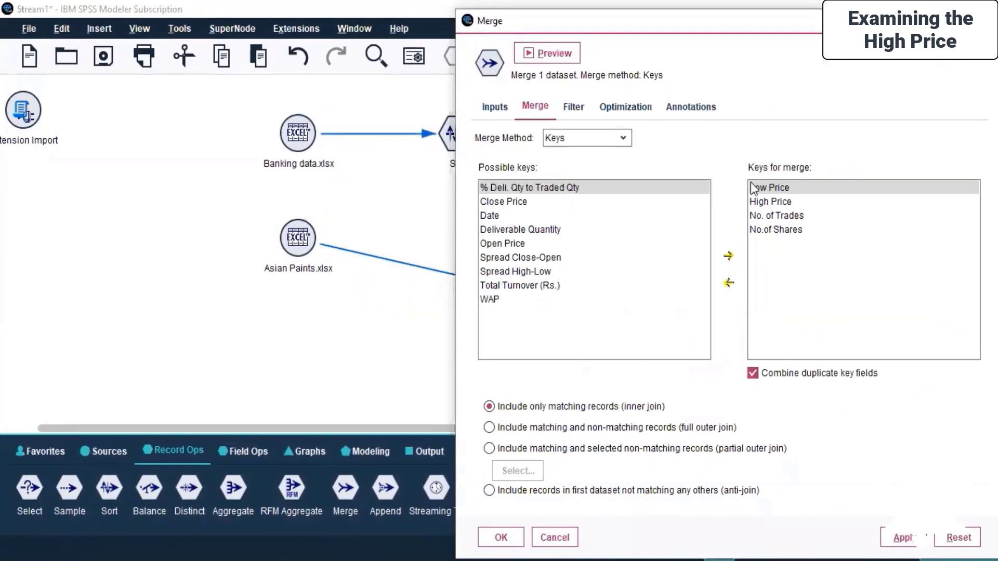
{"action": "left_click", "coordinate": [504, 108]}
{"action": "left_click", "coordinate": [619, 169]}
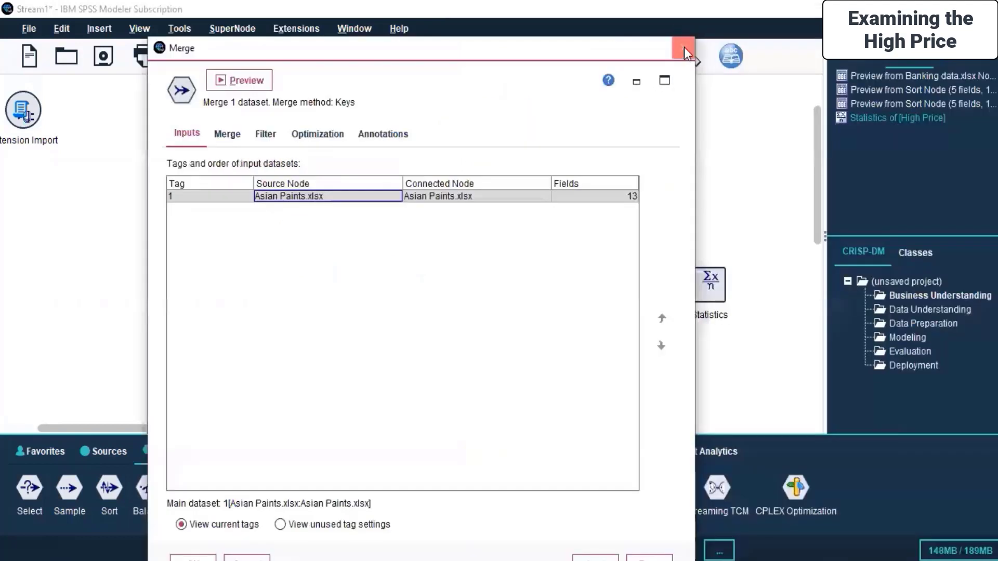
{"action": "left_click", "coordinate": [684, 49]}
{"action": "left_click", "coordinate": [606, 295]}
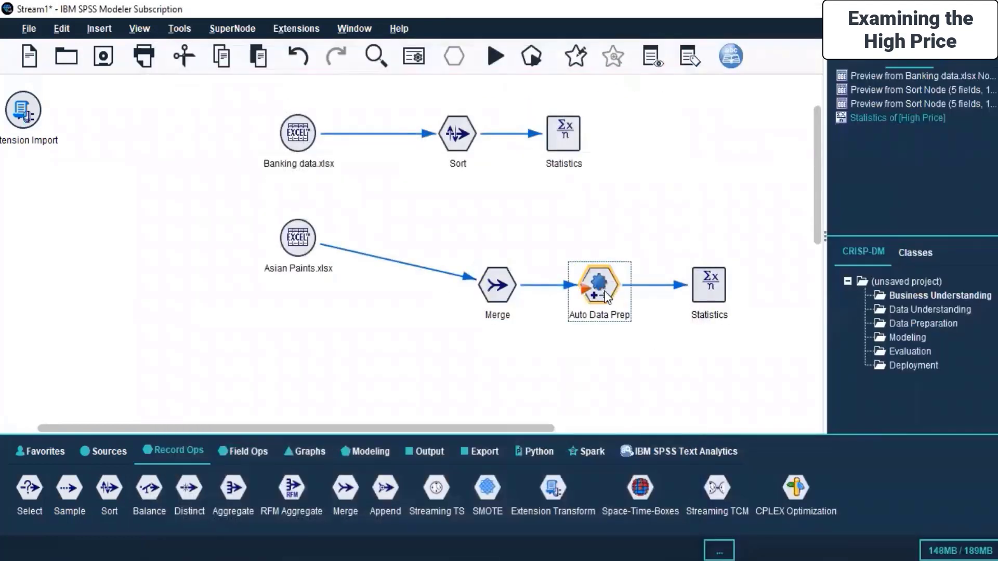
{"action": "left_click", "coordinate": [291, 242]}
Run from Asian Paints.xlsx and read the High Price output/input and no-fields-selected errors
{"action": "right_click", "coordinate": [292, 241]}
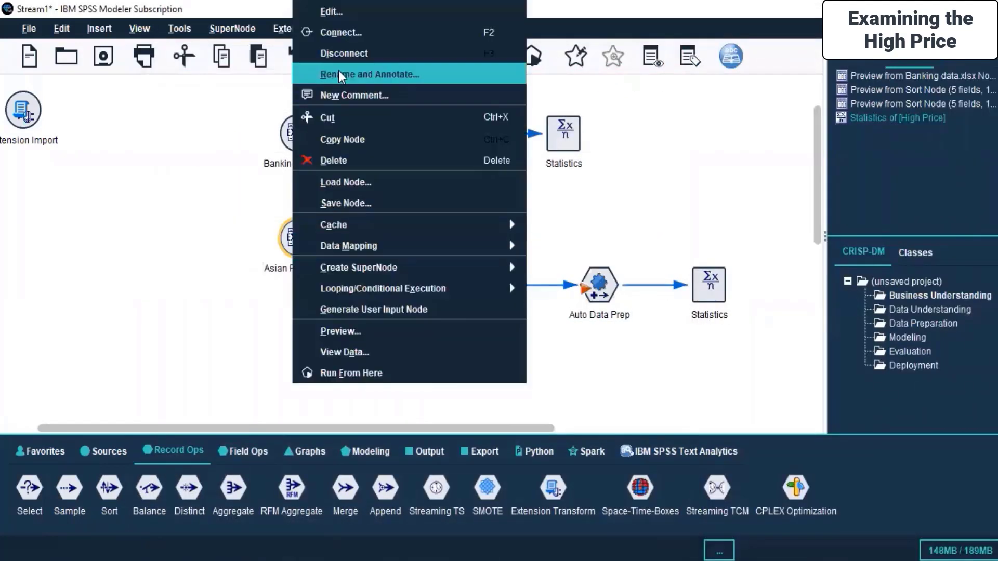
{"action": "left_click", "coordinate": [352, 373]}
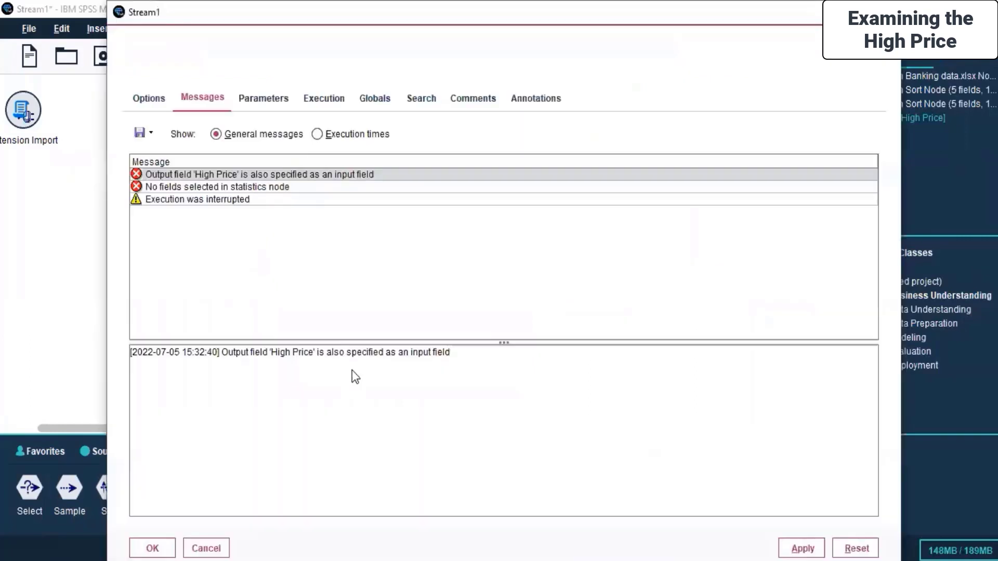
{"action": "left_click", "coordinate": [265, 172]}
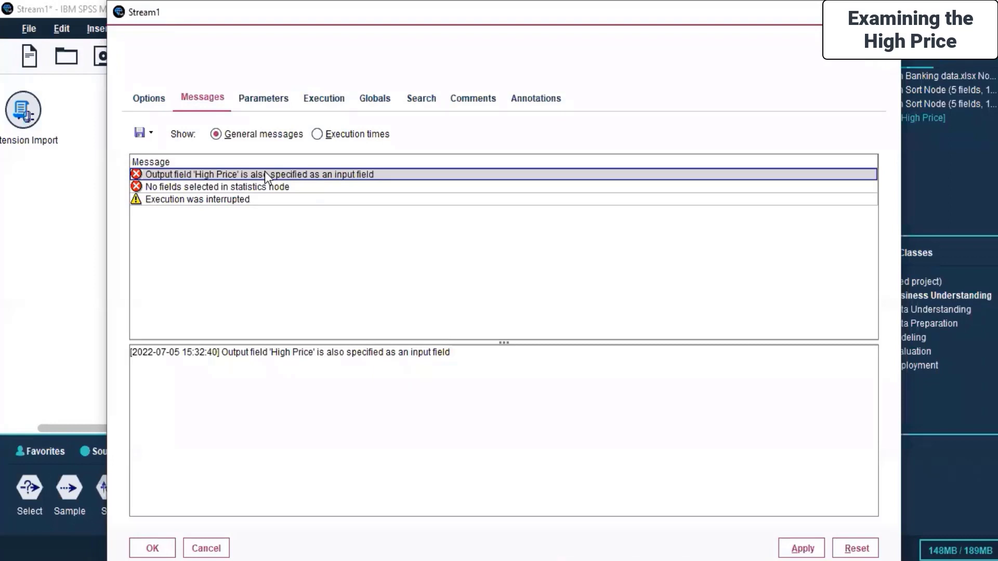
{"action": "left_click", "coordinate": [276, 187]}
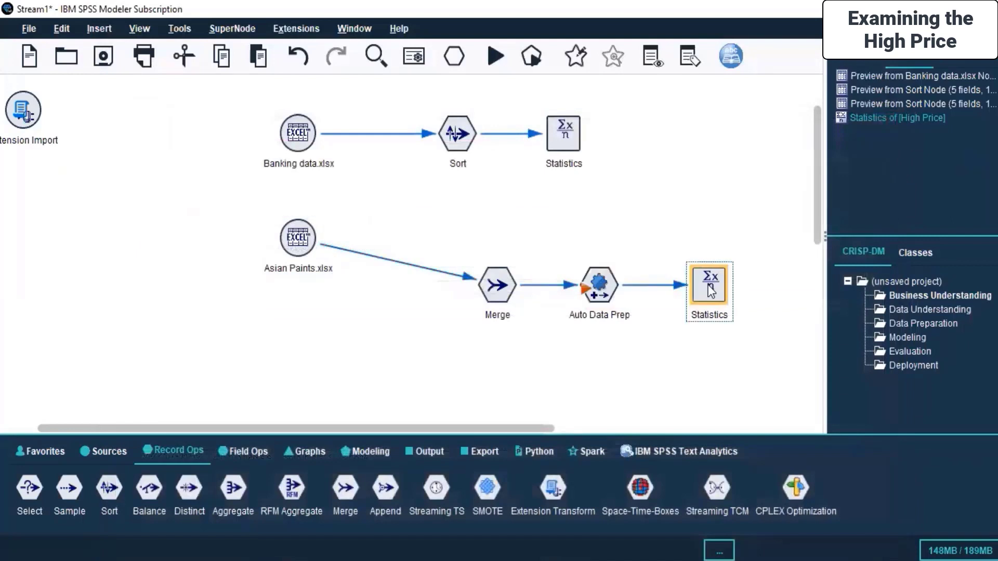
Set the Statistics node to examine High Price and save its settings
{"action": "right_click", "coordinate": [711, 292]}
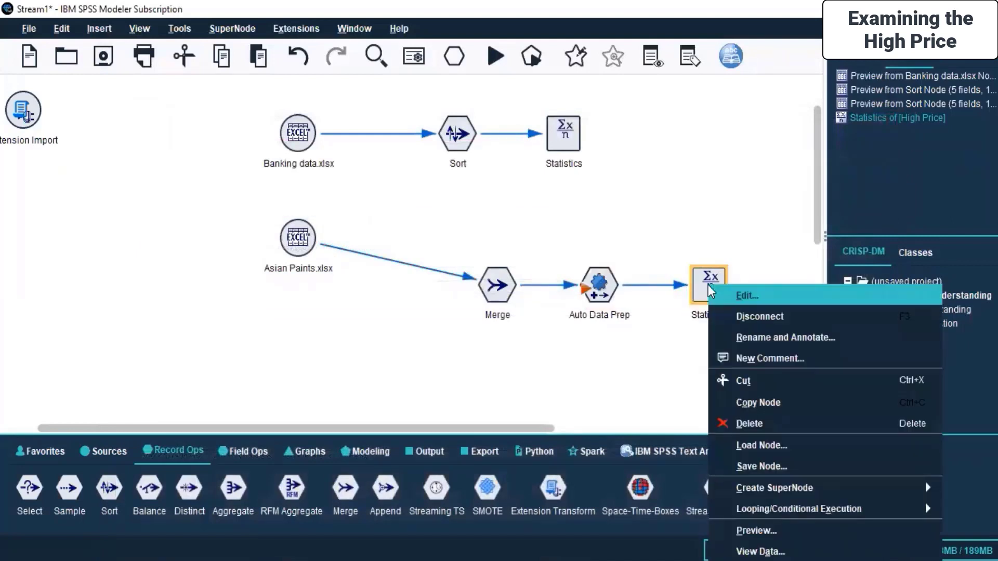
{"action": "left_click", "coordinate": [710, 290]}
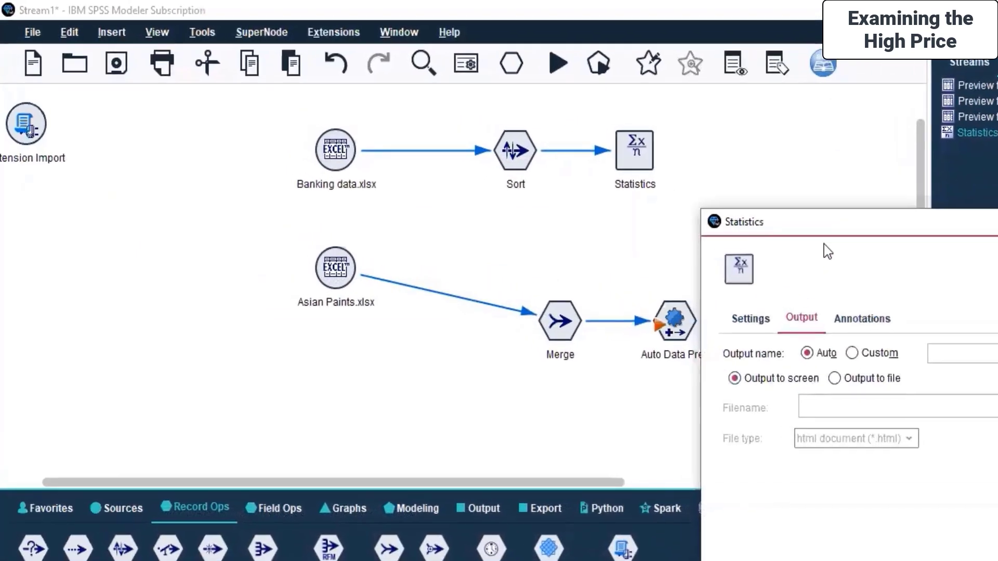
{"action": "left_click", "coordinate": [872, 267]}
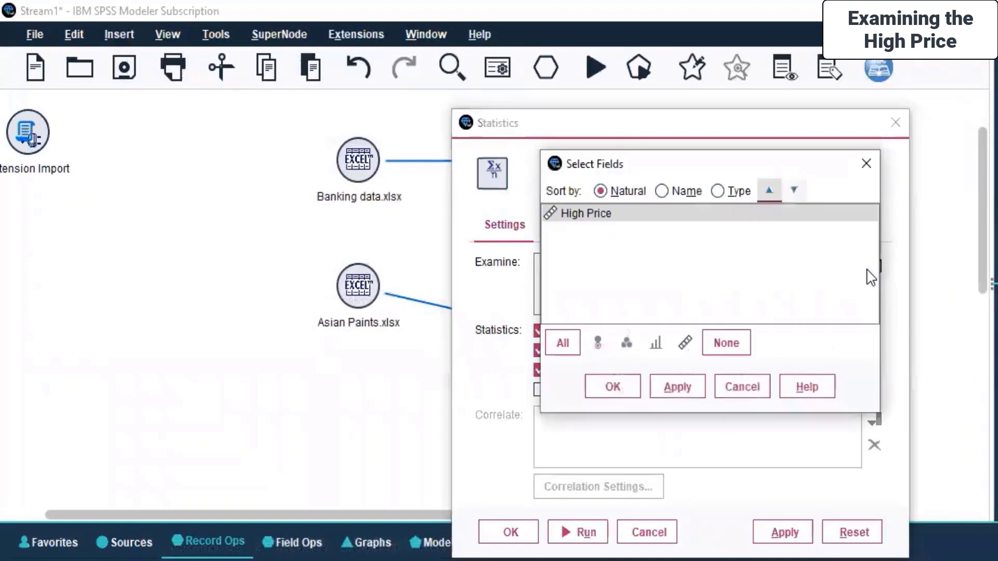
{"action": "left_click", "coordinate": [661, 215]}
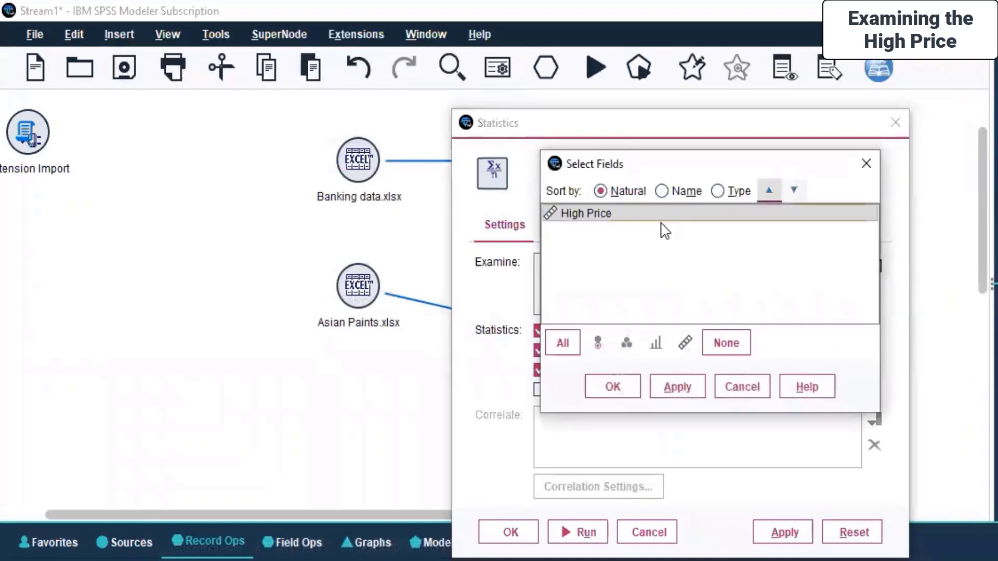
{"action": "left_click", "coordinate": [673, 386]}
{"action": "left_click", "coordinate": [626, 389]}
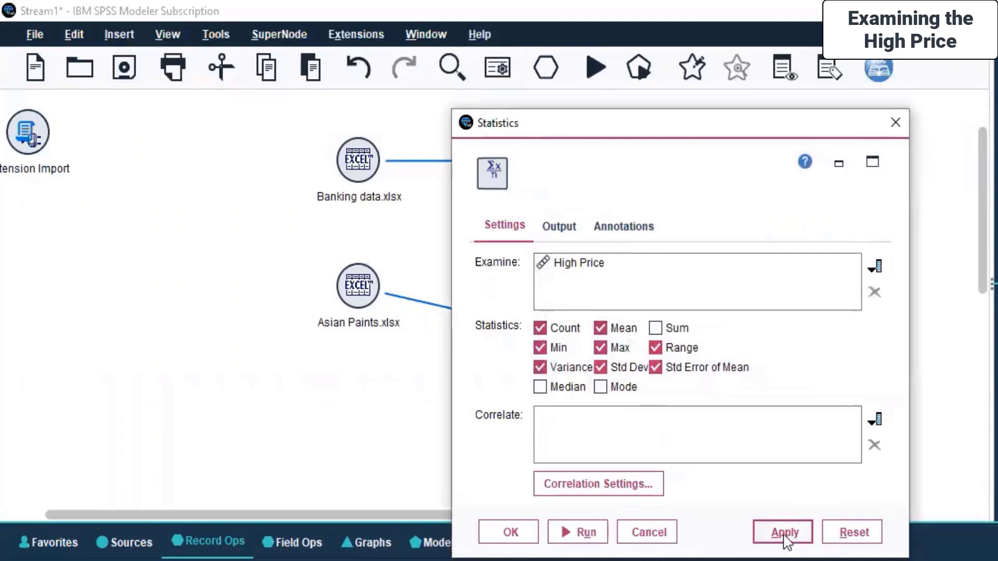
{"action": "left_click", "coordinate": [511, 543]}
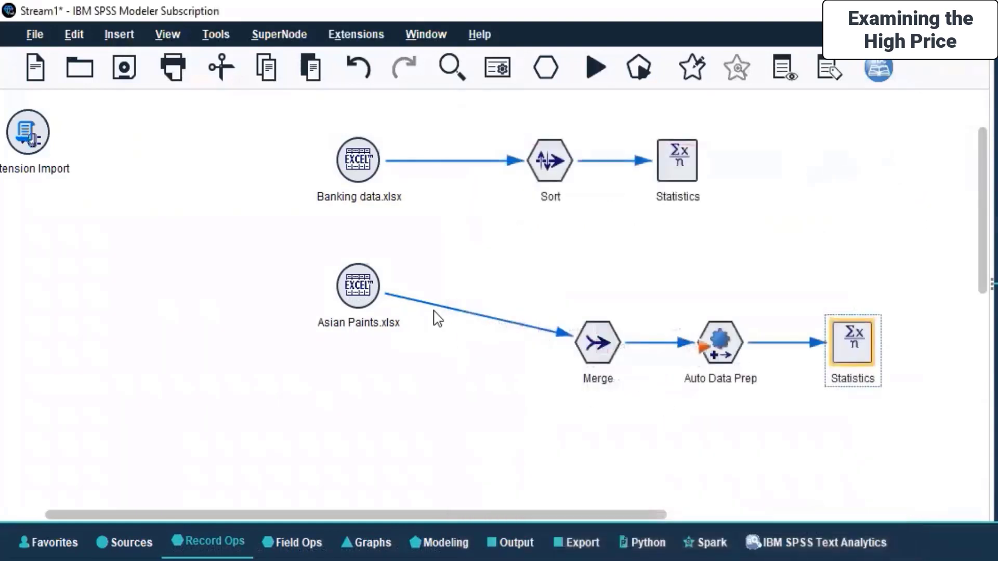
Rerun from Asian Paints.xlsx and close the High Price output-and-input error messages
{"action": "right_click", "coordinate": [366, 284]}
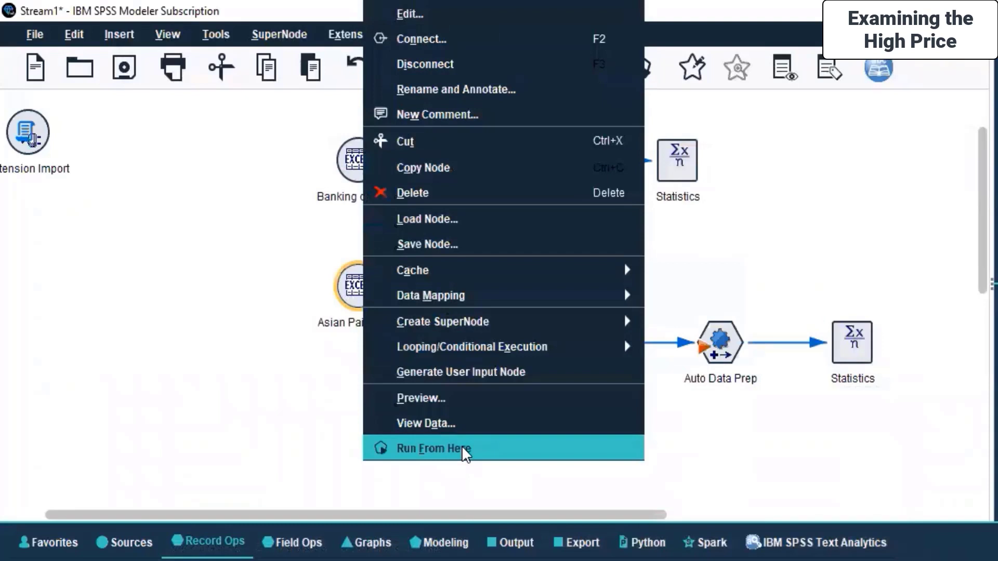
{"action": "left_click", "coordinate": [462, 445]}
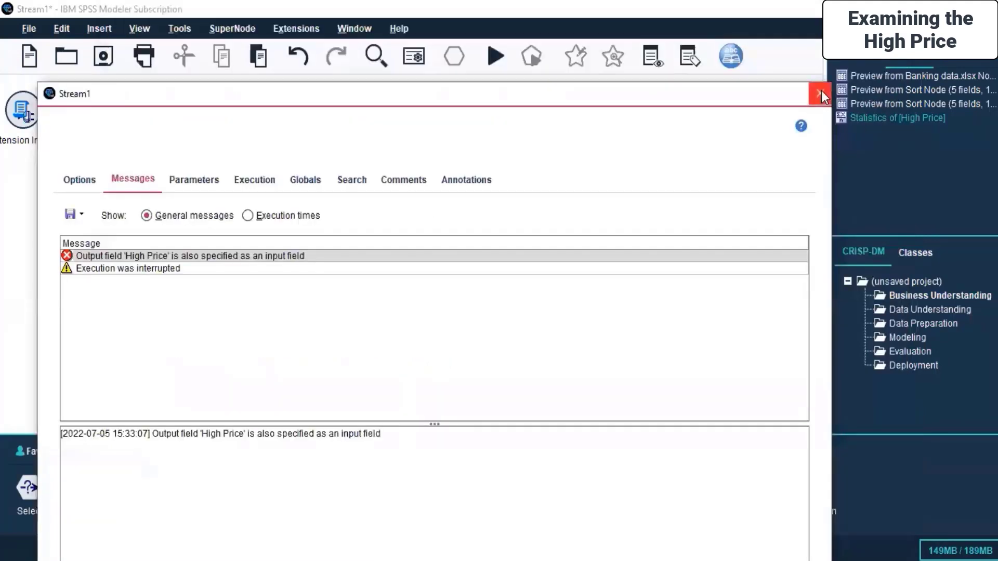
{"action": "left_click", "coordinate": [821, 94]}
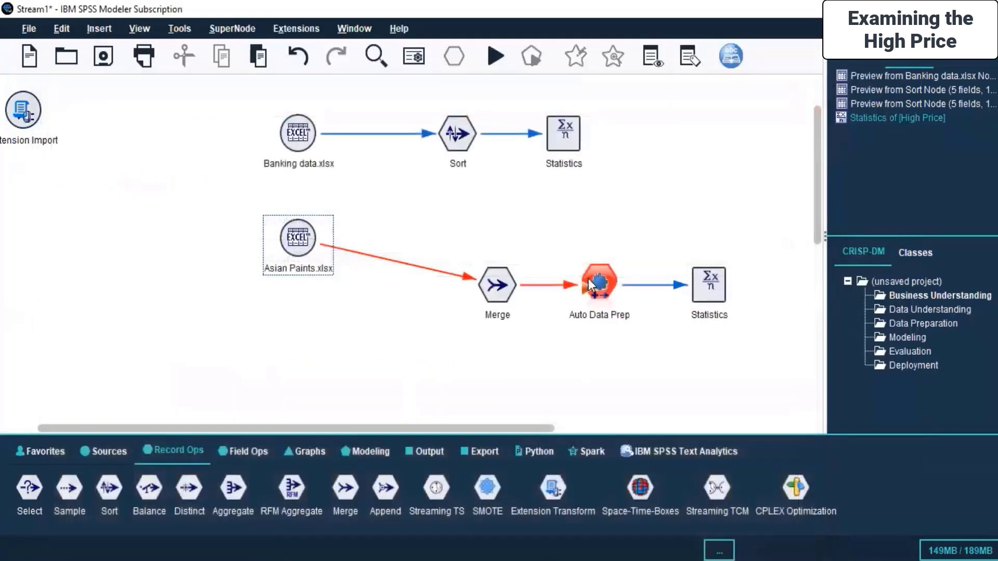
{"action": "right_click", "coordinate": [599, 283]}
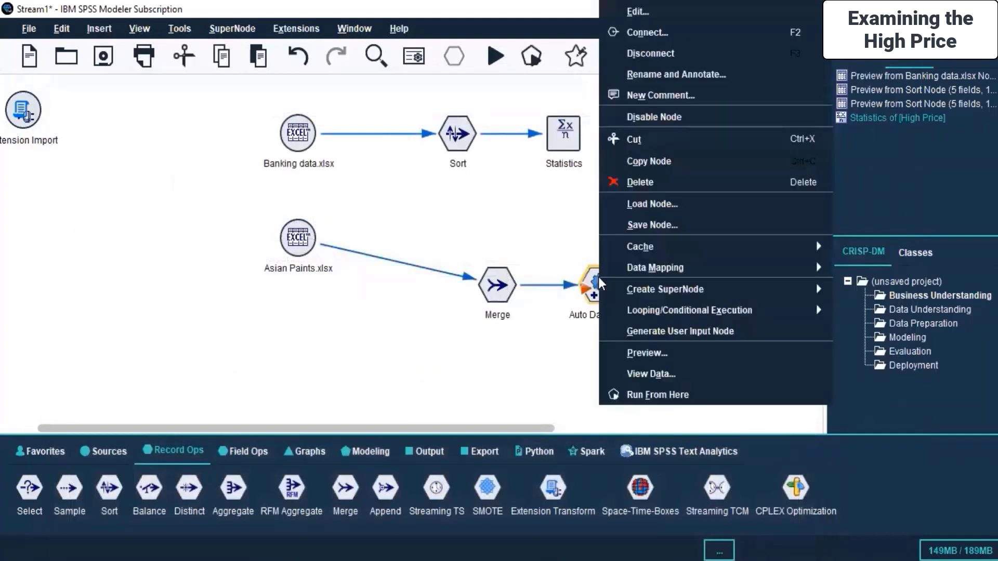
{"action": "left_click", "coordinate": [635, 14]}
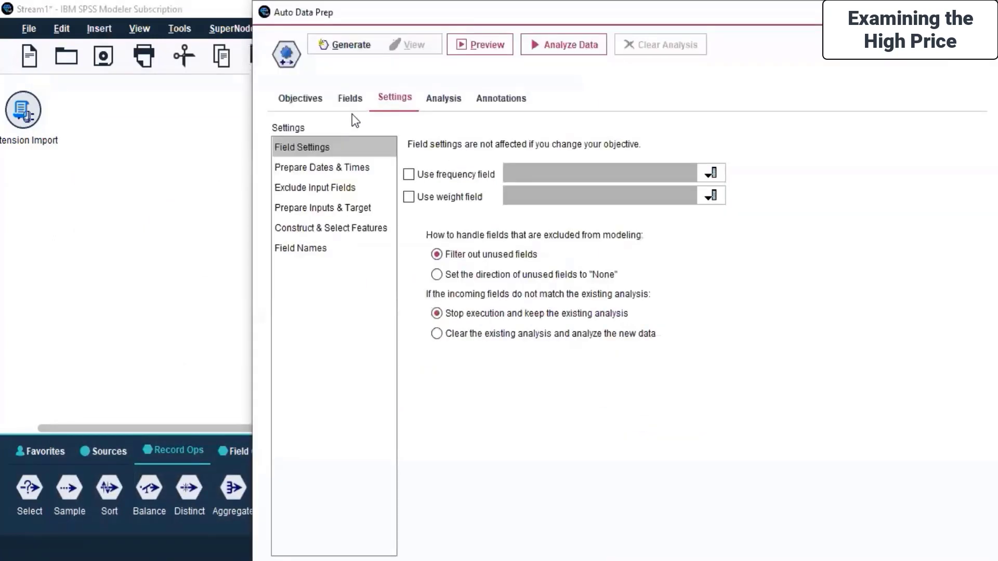
{"action": "left_click", "coordinate": [350, 104]}
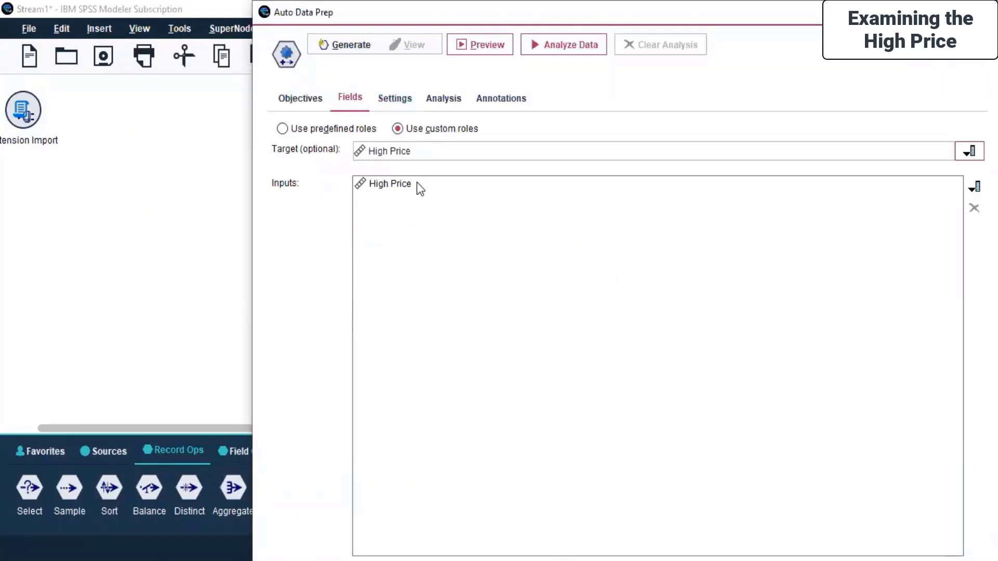
{"action": "left_click", "coordinate": [450, 158]}
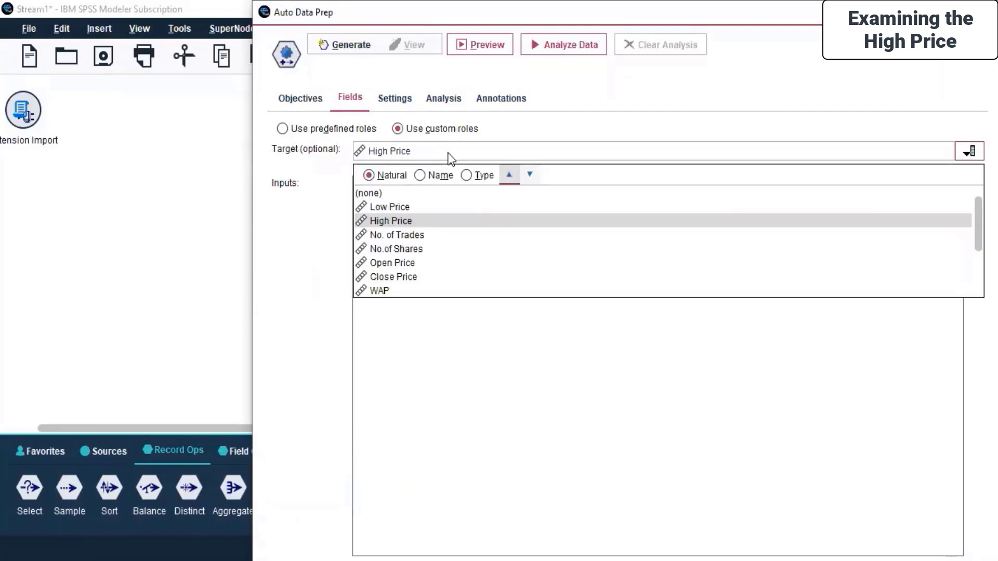
{"action": "left_click", "coordinate": [402, 192]}
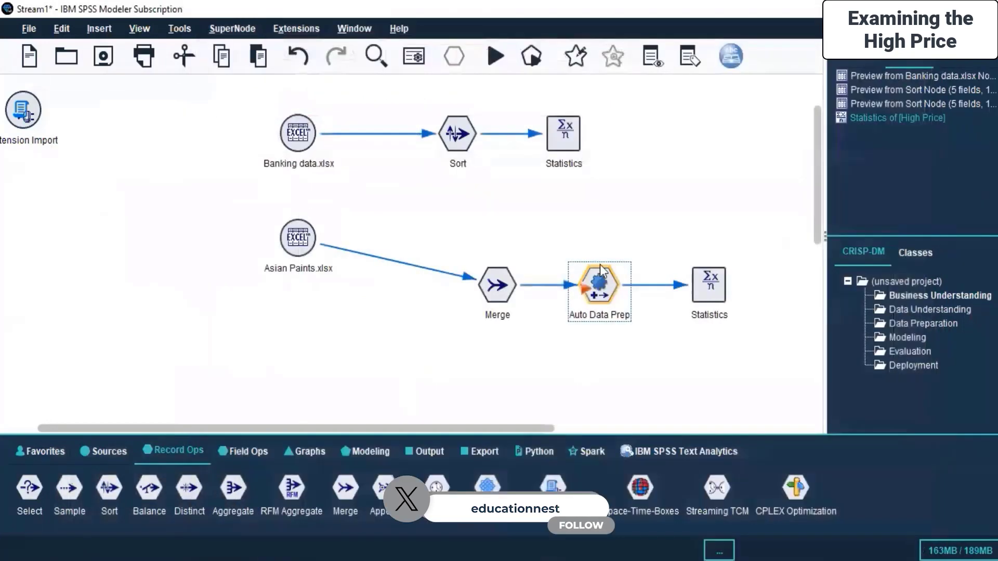
Rerun from Asian Paints.xlsx, dismiss the High Price error, and open Auto Data Prep's field roles
{"action": "left_click", "coordinate": [293, 248]}
{"action": "right_click", "coordinate": [293, 248]}
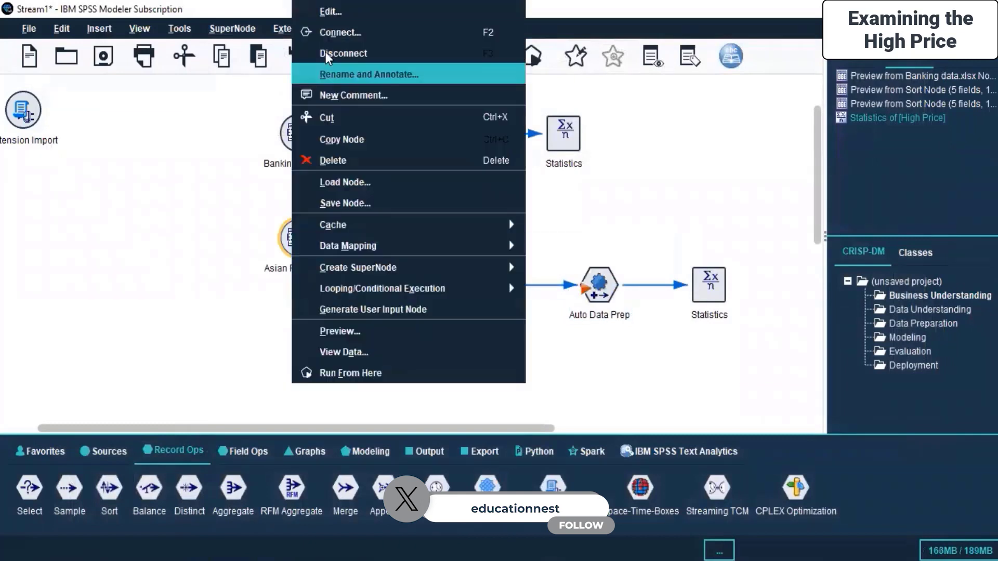
{"action": "left_click", "coordinate": [357, 374]}
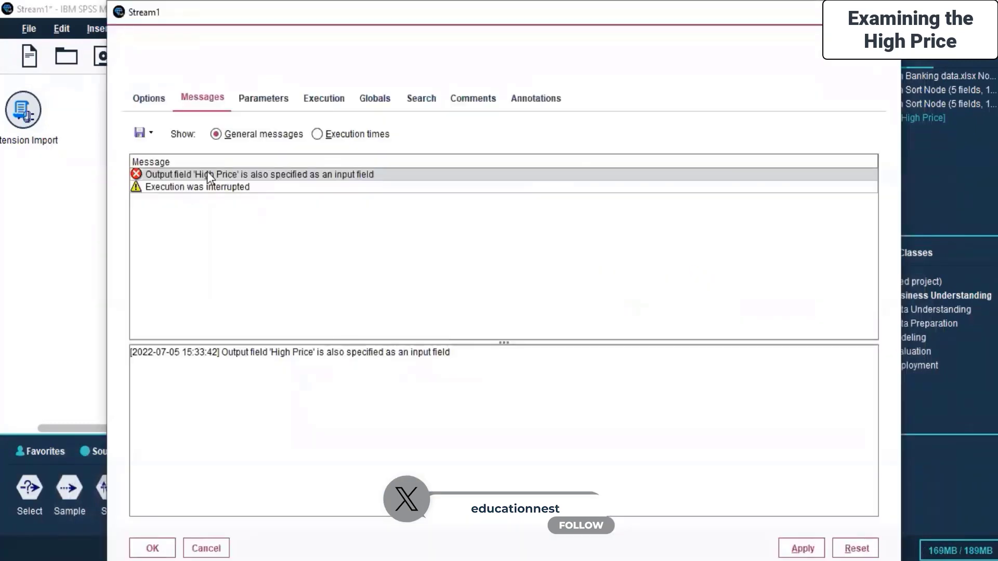
{"action": "key", "text": "Escape"}
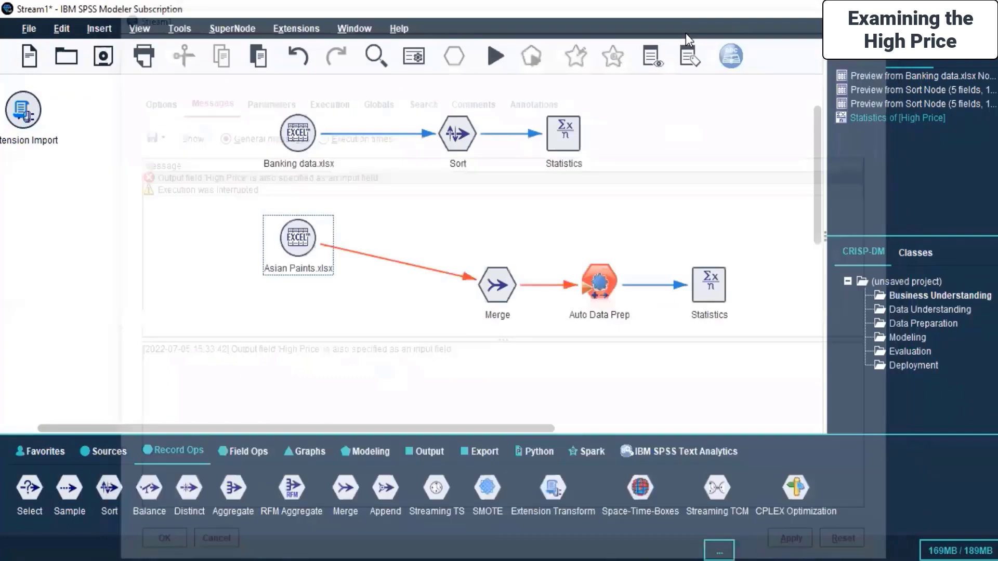
{"action": "double_click", "coordinate": [603, 291]}
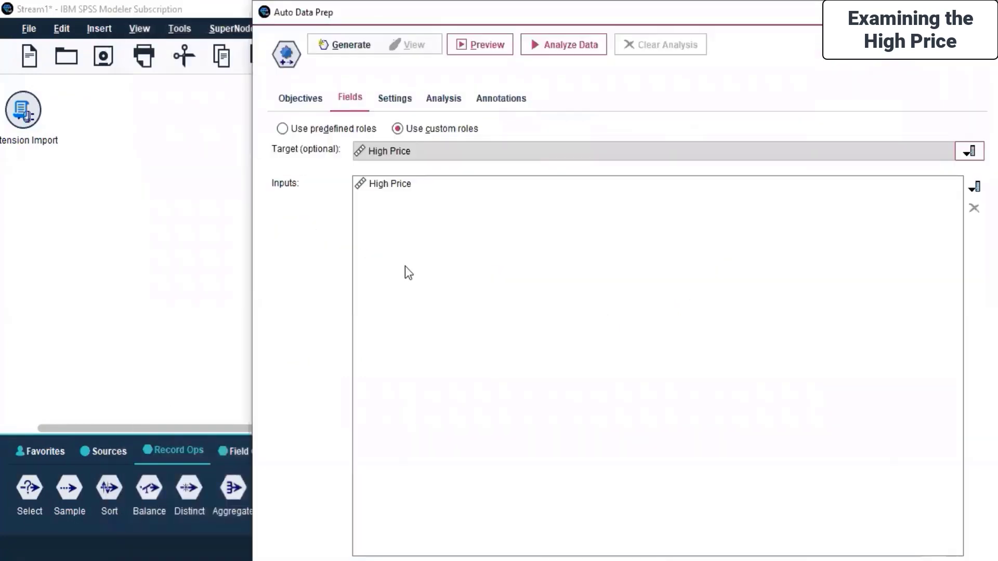
Clear the Auto Data Prep target so High Price is only an input, and apply
{"action": "left_click", "coordinate": [967, 152]}
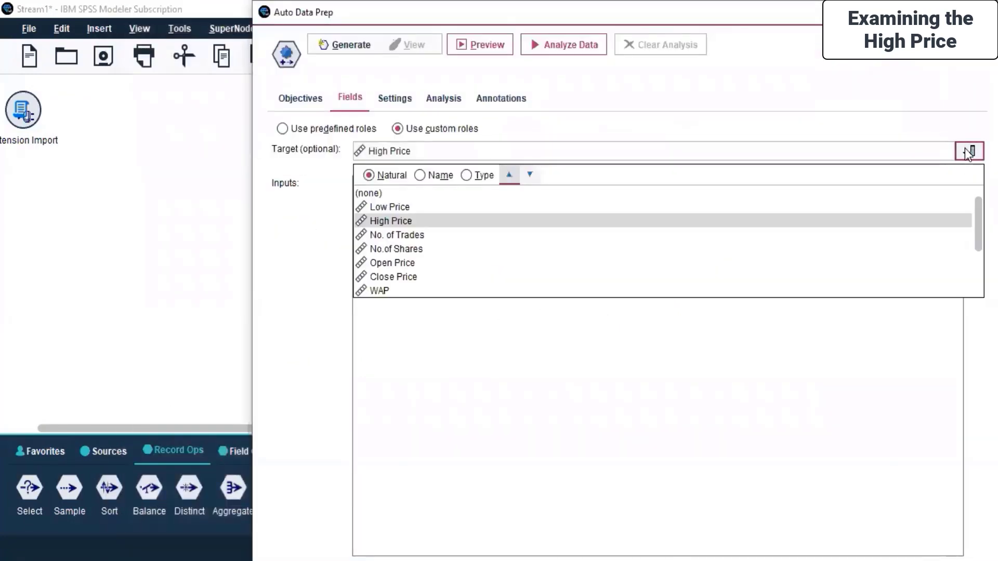
{"action": "left_click", "coordinate": [394, 193]}
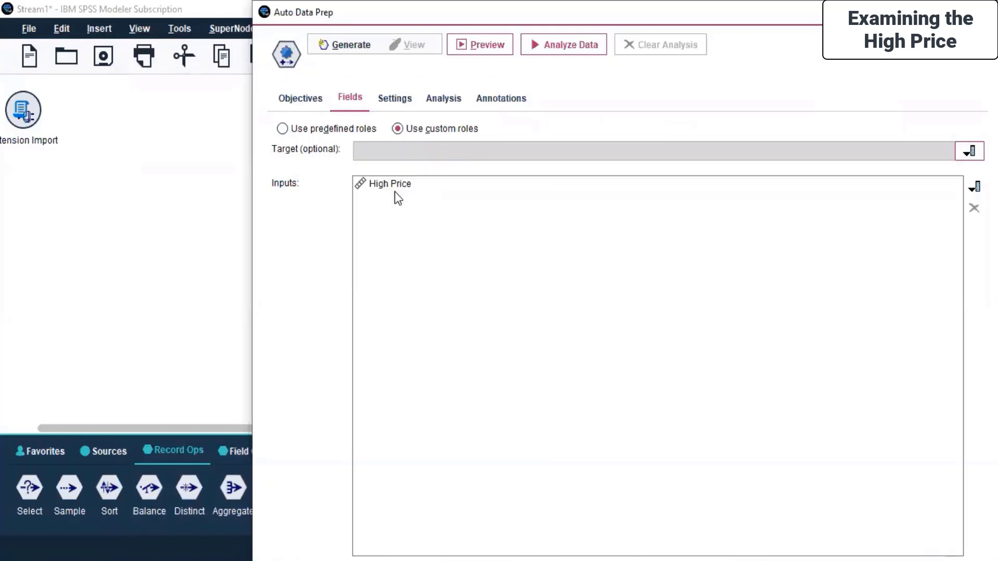
{"action": "key", "text": "super+Down"}
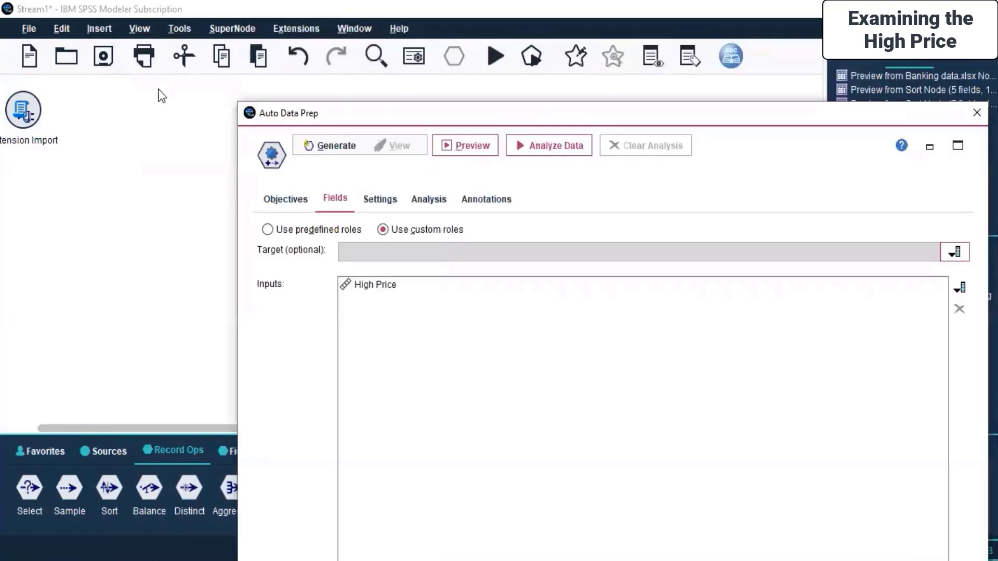
{"action": "left_click_drag", "start_coordinate": [235, 100], "coordinate": [420, 266]}
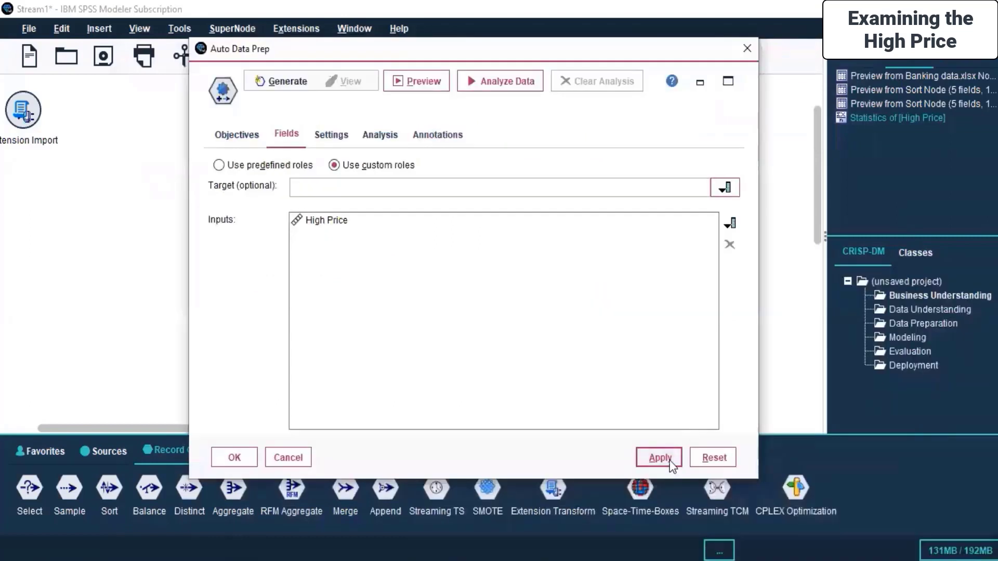
{"action": "left_click", "coordinate": [235, 458]}
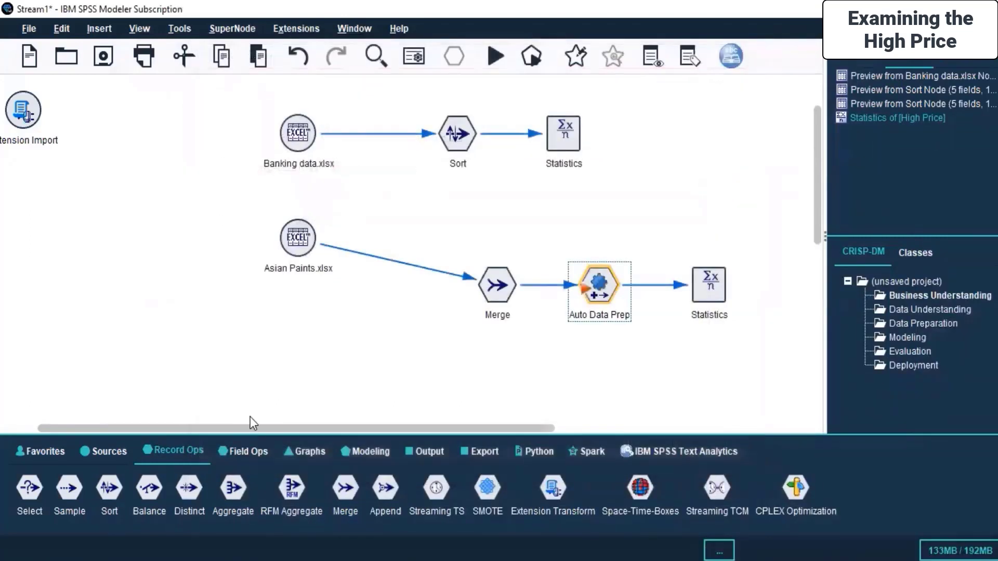
Run from Asian Paints.xlsx, read the unavailable-fields error, and close the Stream1 messages
{"action": "right_click", "coordinate": [292, 235]}
{"action": "left_click", "coordinate": [300, 236]}
{"action": "right_click", "coordinate": [301, 237]}
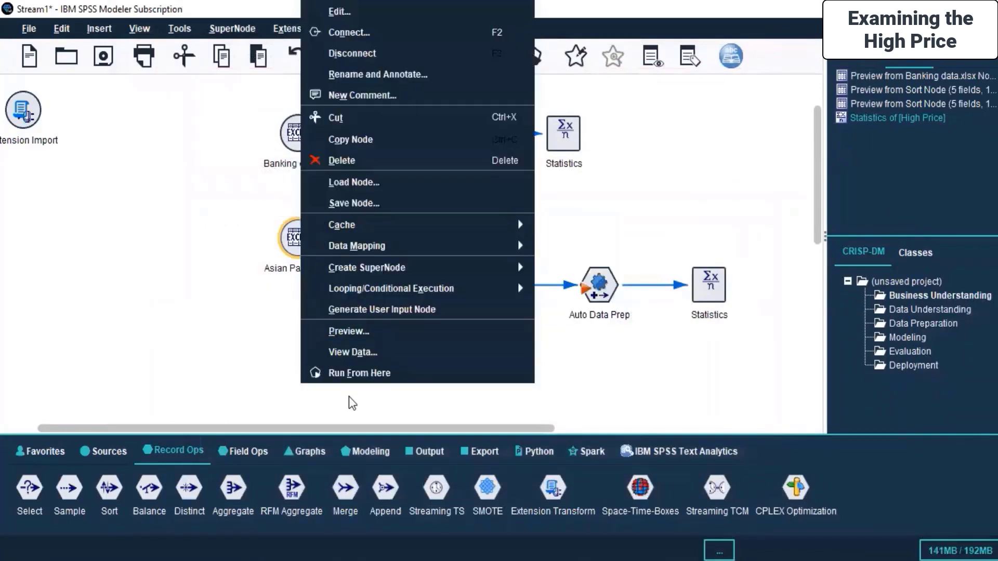
{"action": "left_click", "coordinate": [353, 371]}
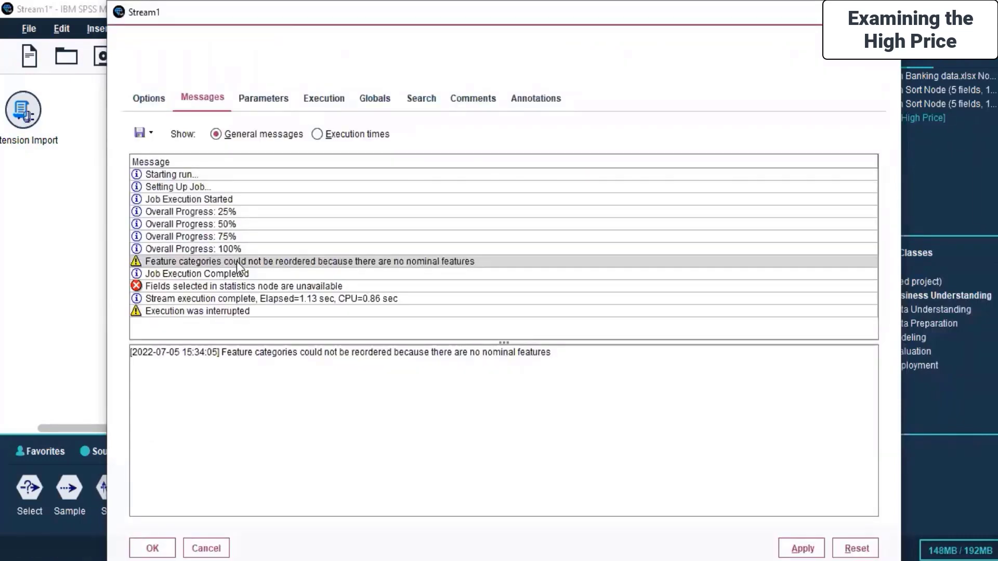
{"action": "left_click", "coordinate": [187, 290]}
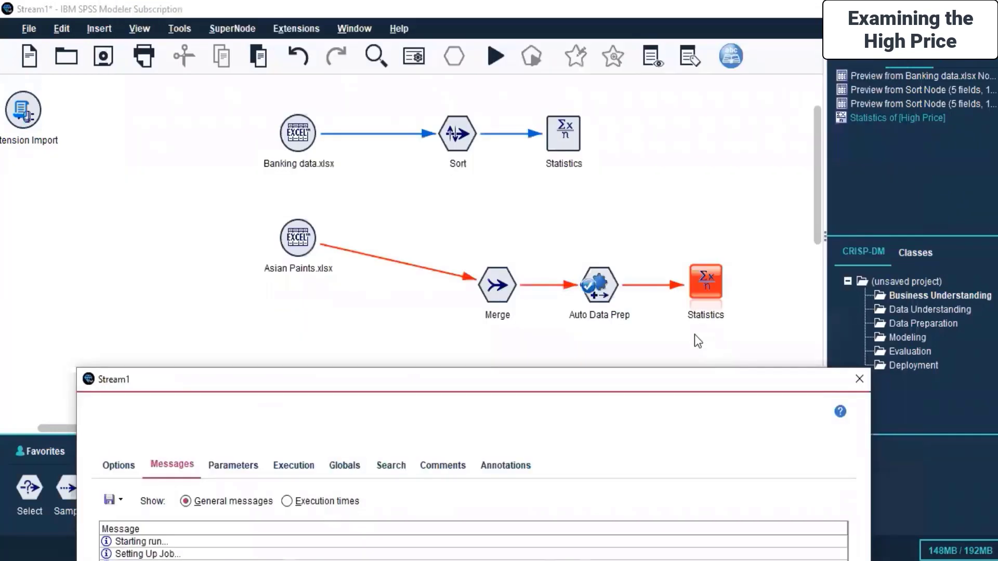
{"action": "left_click", "coordinate": [854, 387]}
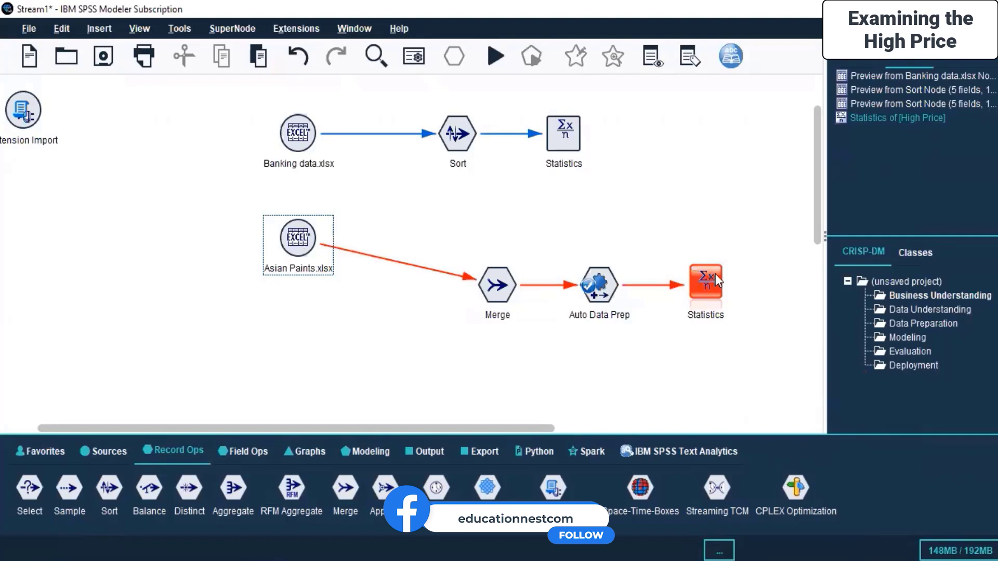
Open the Statistics node and look through its Settings, Output and Annotations tabs
{"action": "double_click", "coordinate": [702, 282]}
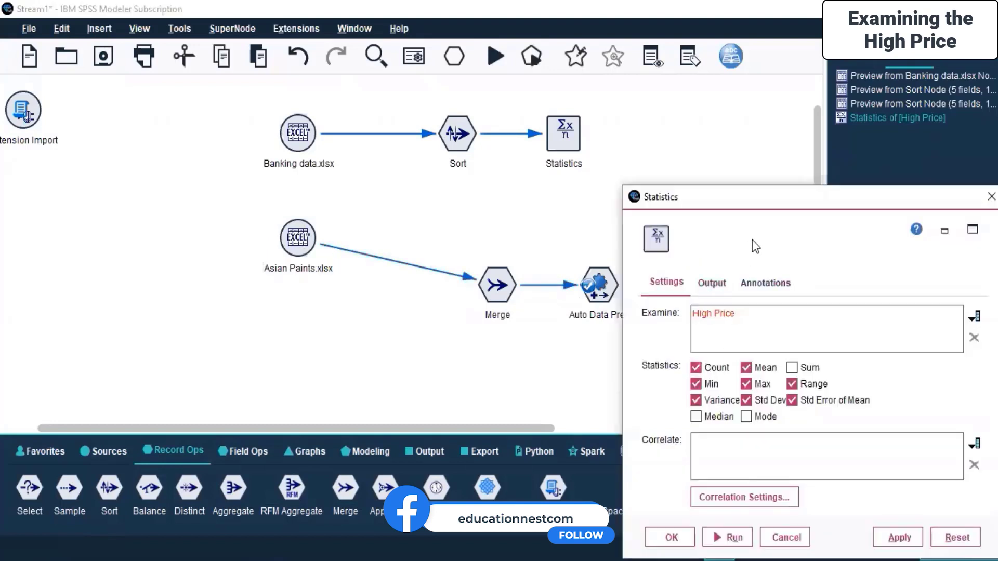
{"action": "left_click_drag", "start_coordinate": [740, 194], "coordinate": [629, 129]}
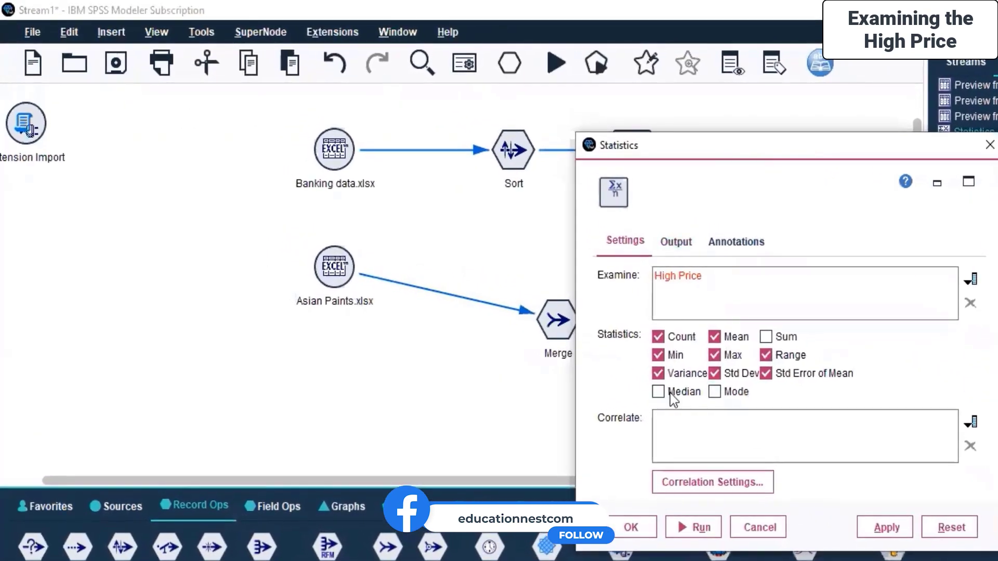
{"action": "left_click", "coordinate": [677, 247]}
{"action": "left_click", "coordinate": [736, 242]}
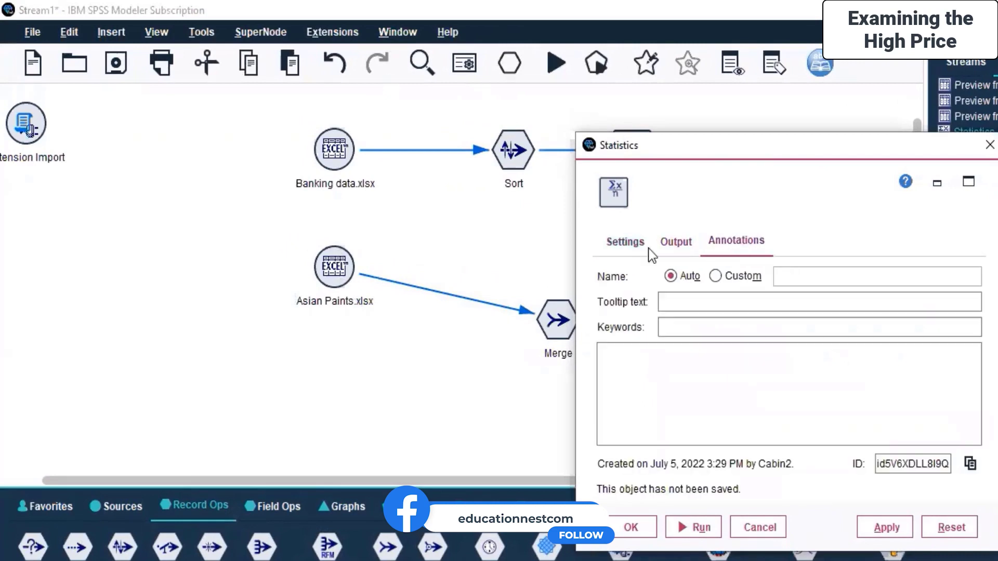
{"action": "left_click", "coordinate": [646, 246]}
Check the examined High Price field in the picker and cancel the Statistics settings
{"action": "left_click", "coordinate": [709, 278]}
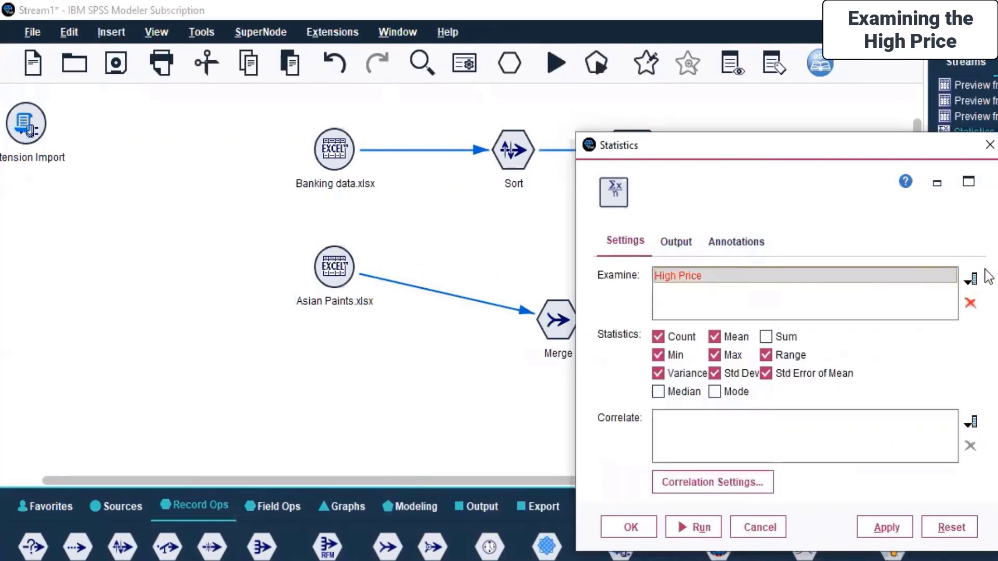
{"action": "left_click", "coordinate": [969, 279]}
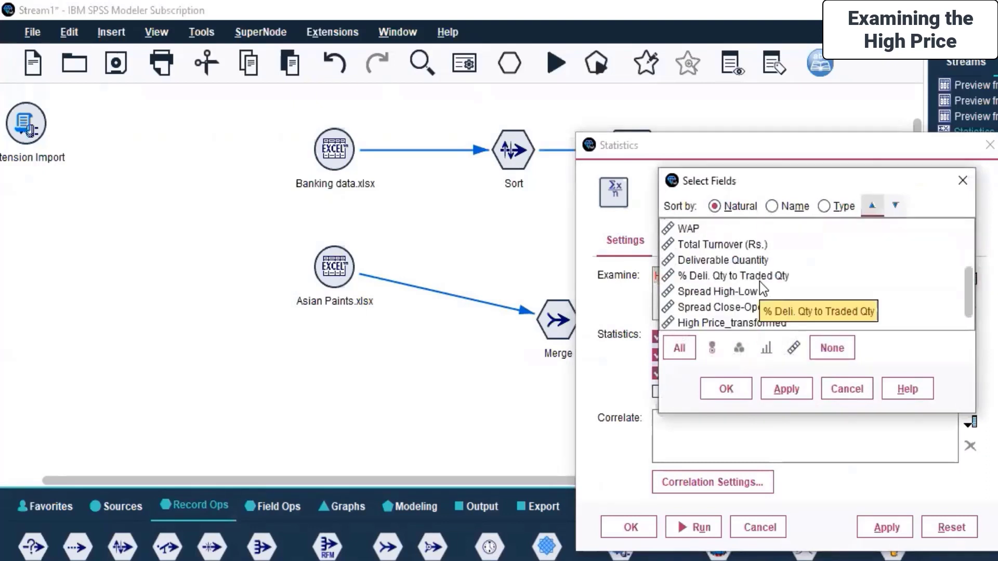
{"action": "left_click", "coordinate": [837, 394]}
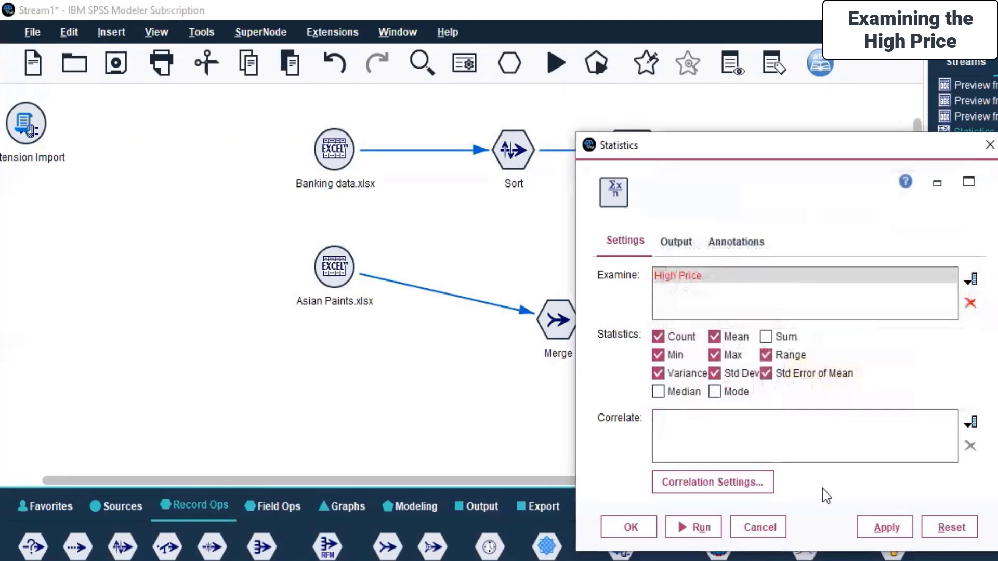
{"action": "left_click", "coordinate": [741, 529]}
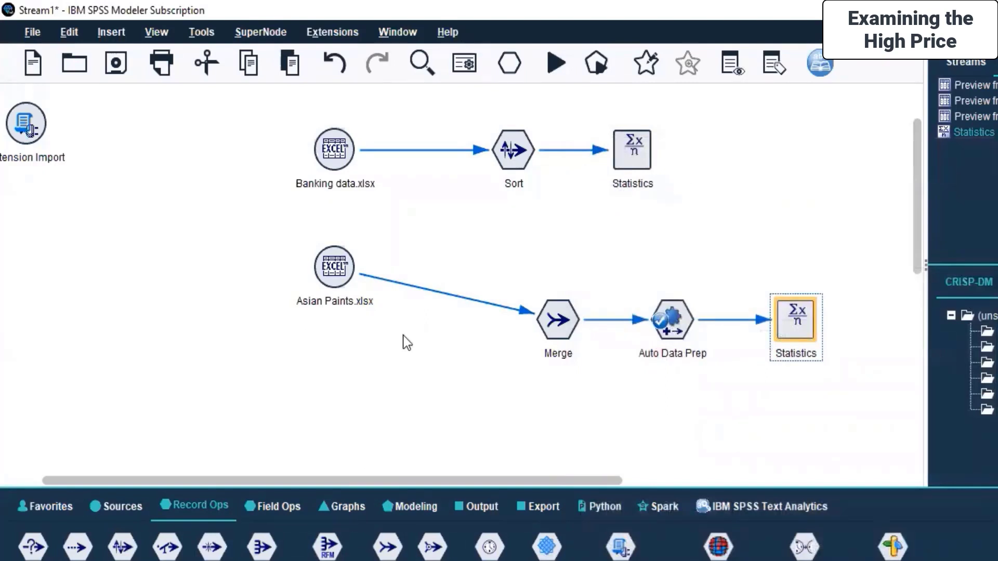
{"action": "left_click", "coordinate": [820, 338]}
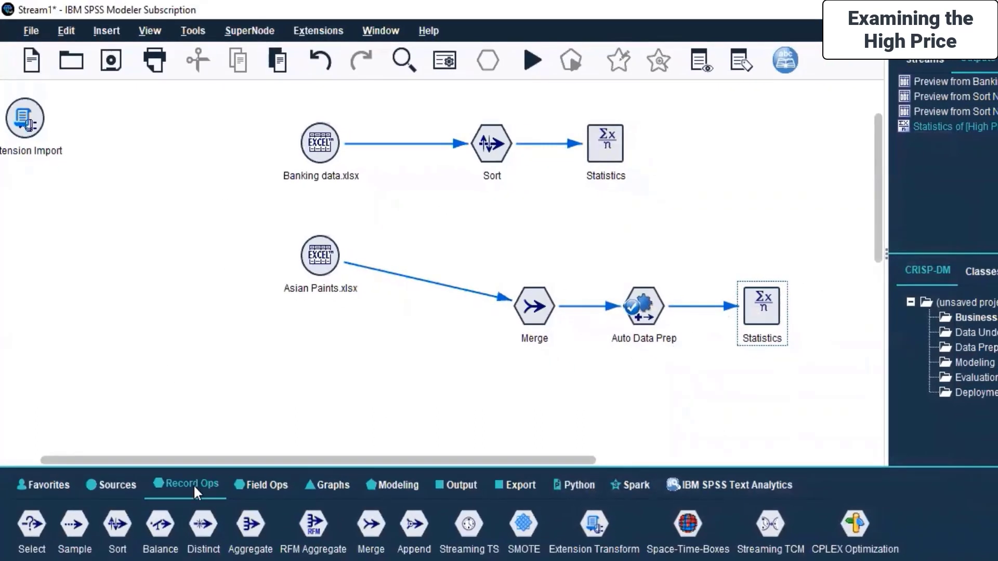
{"action": "left_click", "coordinate": [194, 483]}
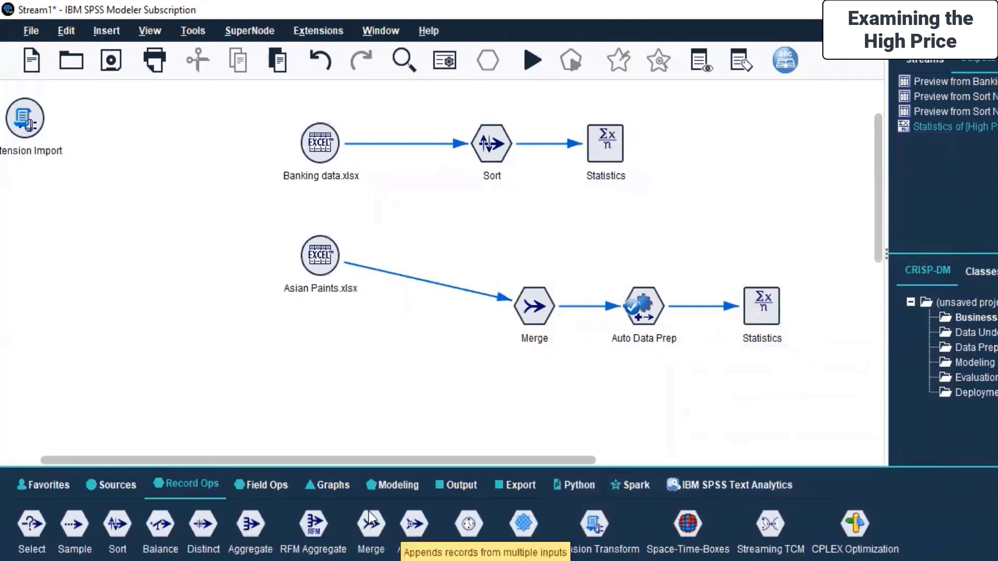
Browse the Sources, Record Ops and Field Ops palette tabs to list Auto Data Prep, Type, Filter
{"action": "left_click", "coordinate": [363, 527]}
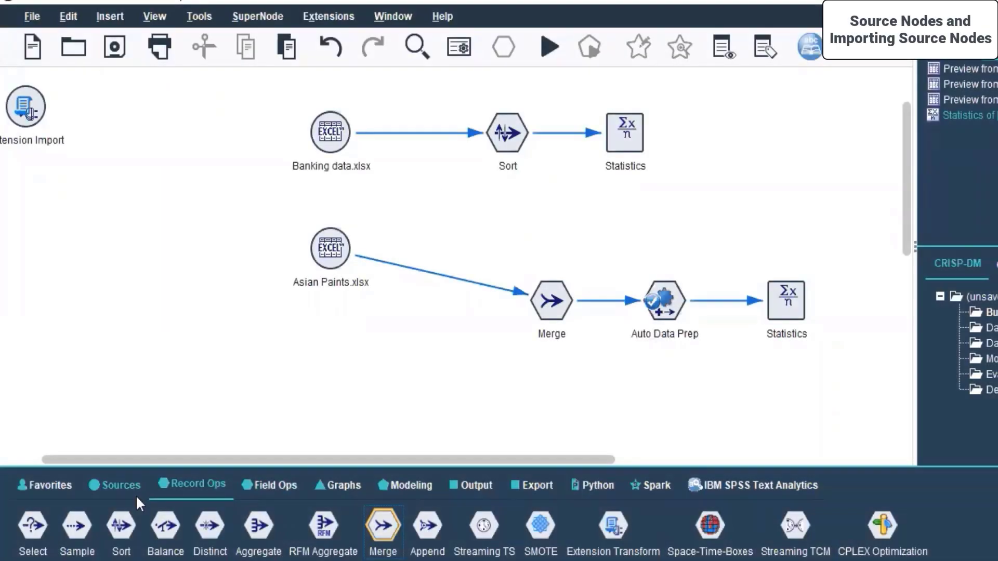
{"action": "left_click", "coordinate": [136, 481]}
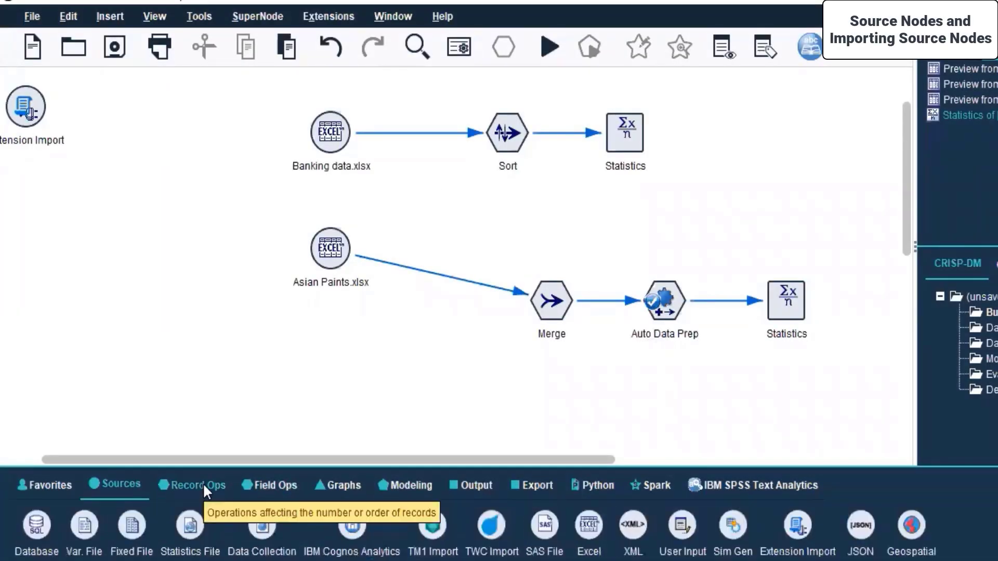
{"action": "left_click", "coordinate": [204, 486]}
{"action": "left_click", "coordinate": [261, 490]}
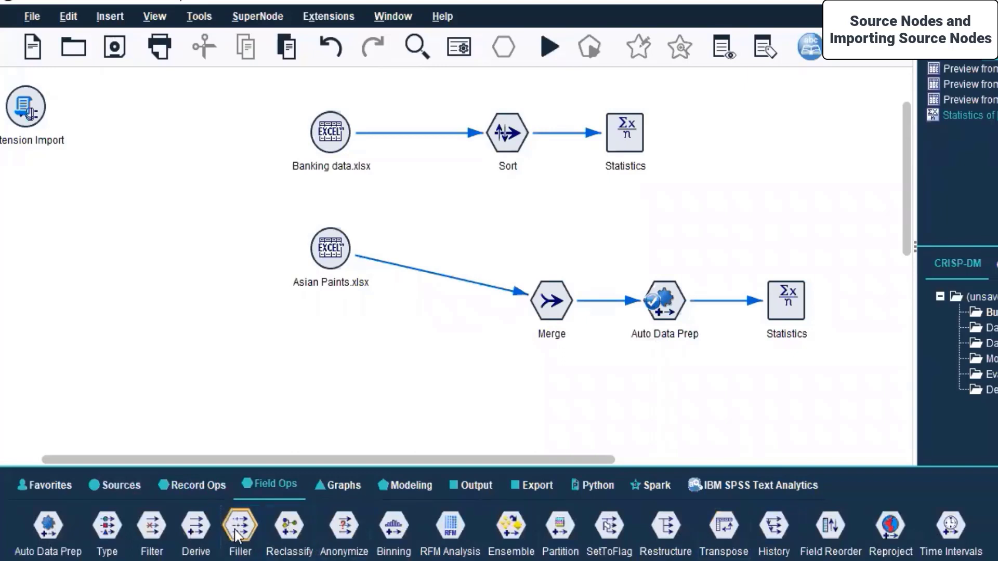
Add a Filter node below Asian Paints.xlsx and connect the source to it
{"action": "left_click", "coordinate": [148, 526]}
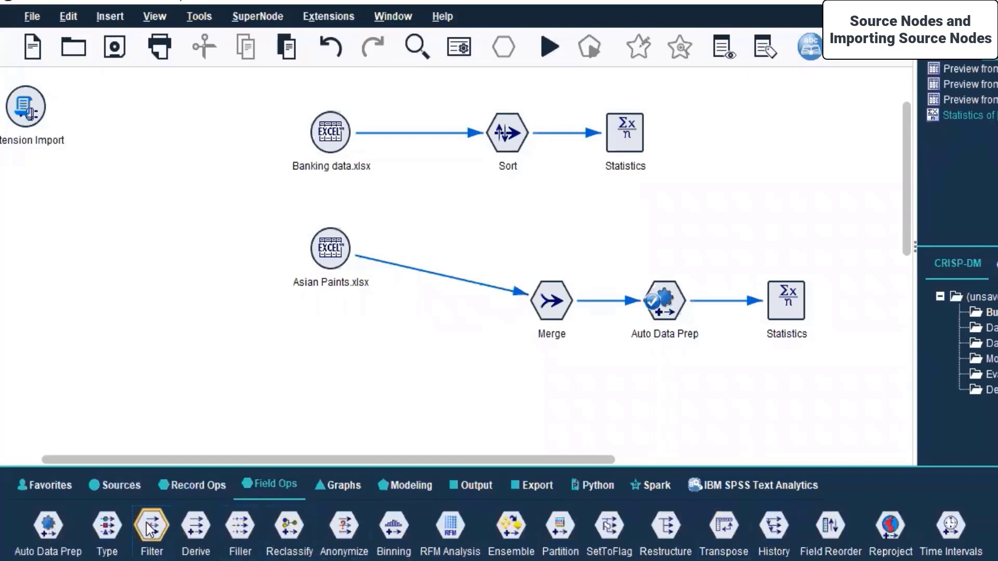
{"action": "left_click", "coordinate": [392, 351]}
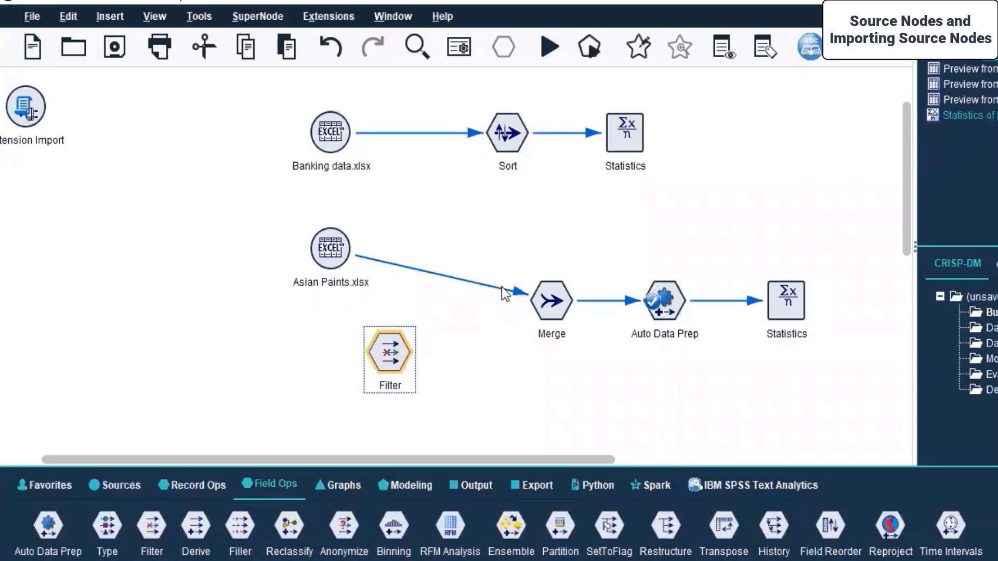
{"action": "left_click", "coordinate": [324, 247]}
{"action": "right_click", "coordinate": [320, 245]}
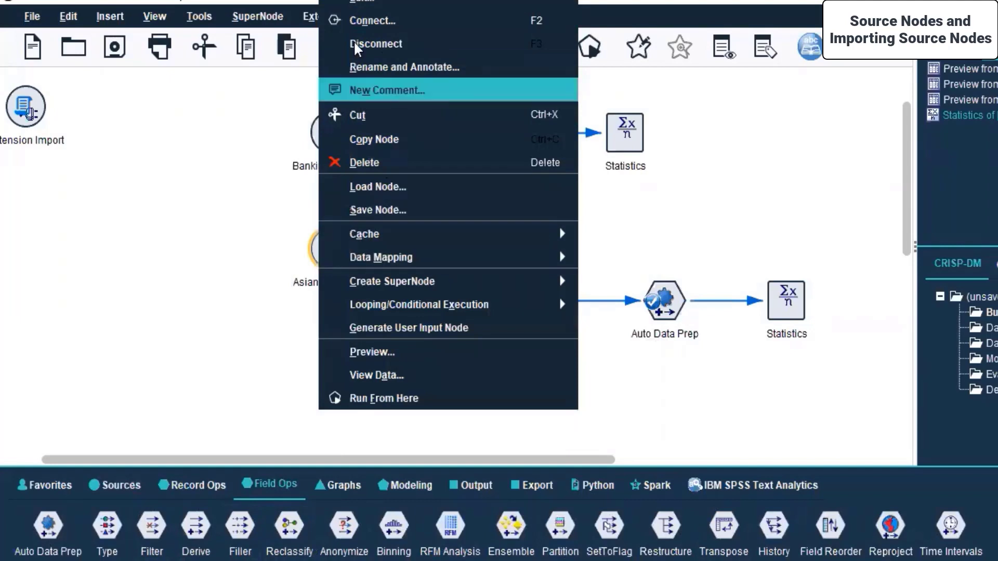
{"action": "left_click", "coordinate": [353, 21]}
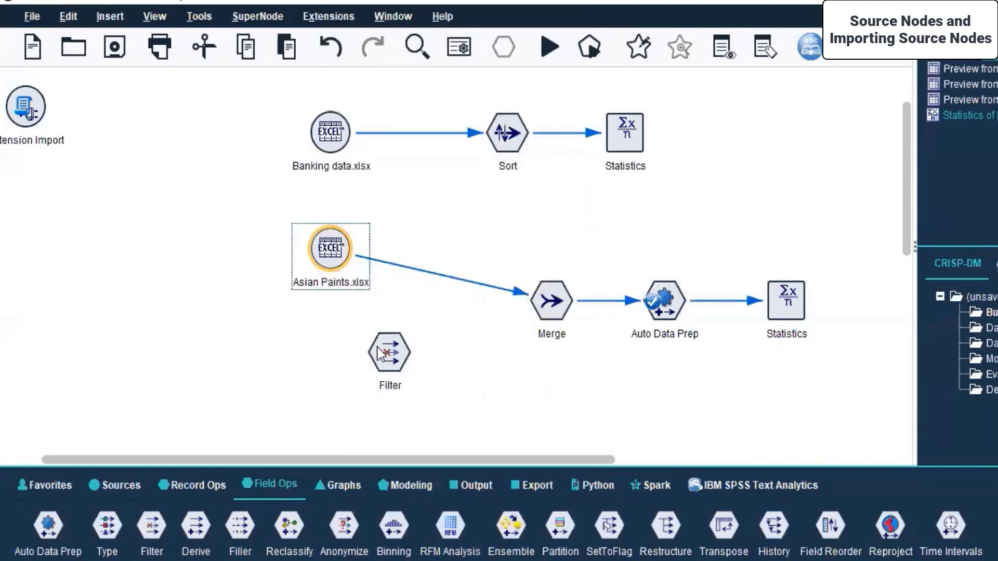
{"action": "left_click", "coordinate": [391, 353]}
In the Filter, exclude WAP, No.of Shares, No. of Trades, Total Turnover and Deliverable Quantity
{"action": "double_click", "coordinate": [395, 355]}
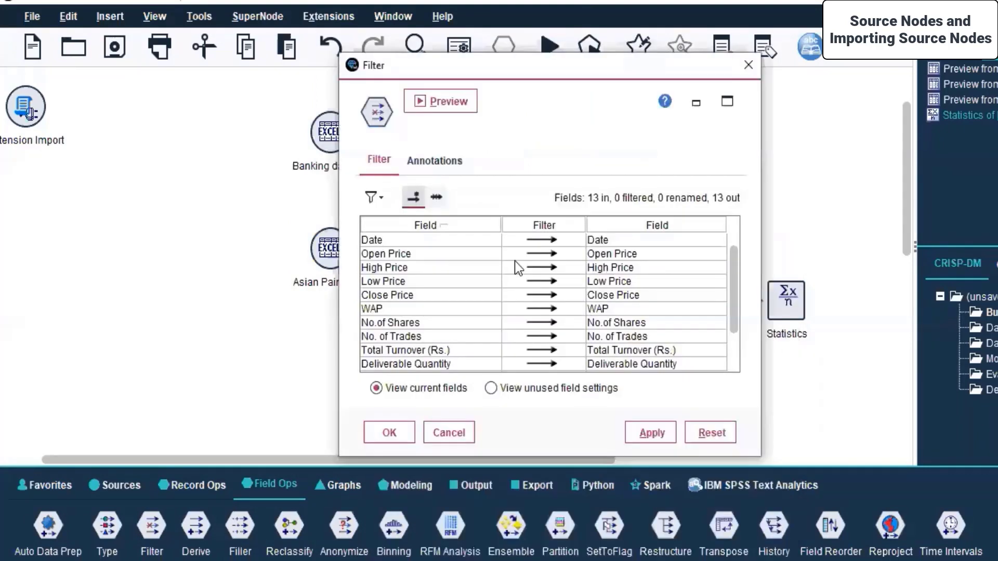
{"action": "scroll", "coordinate": [431, 315], "scroll_direction": "down", "scroll_amount": 1}
{"action": "scroll", "coordinate": [431, 315], "scroll_direction": "up", "scroll_amount": 1}
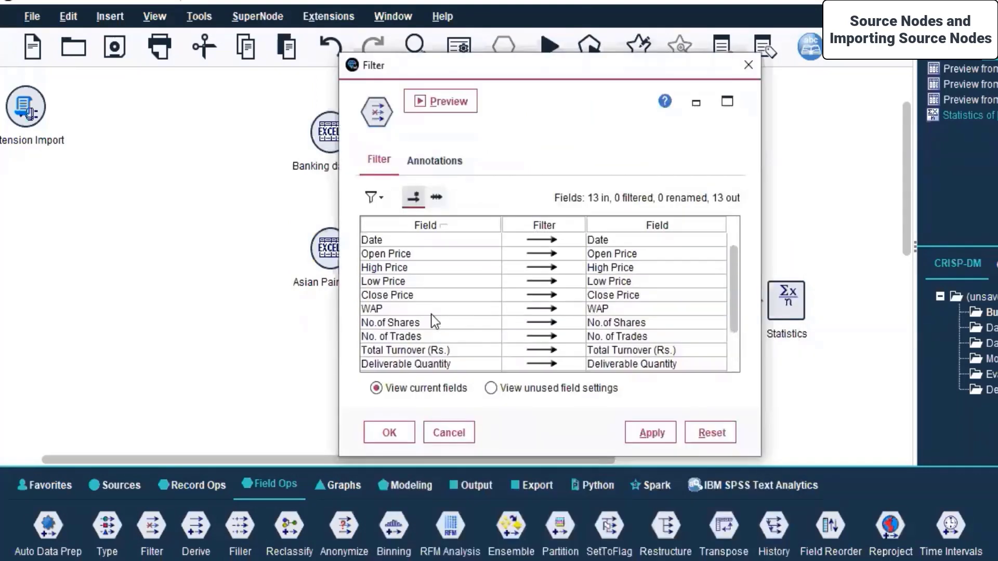
{"action": "left_click", "coordinate": [541, 241]}
{"action": "left_click", "coordinate": [541, 254]}
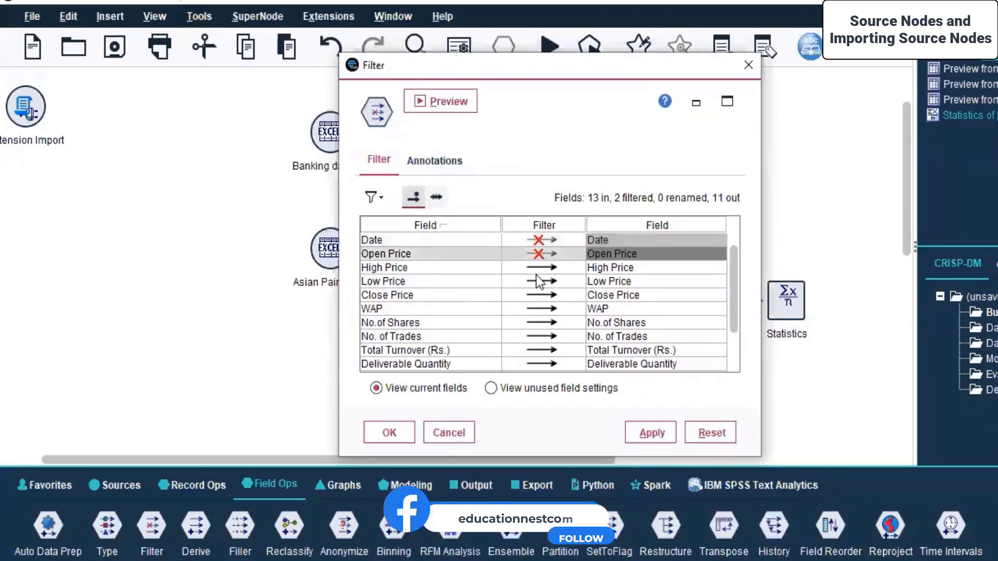
{"action": "left_click", "coordinate": [532, 254]}
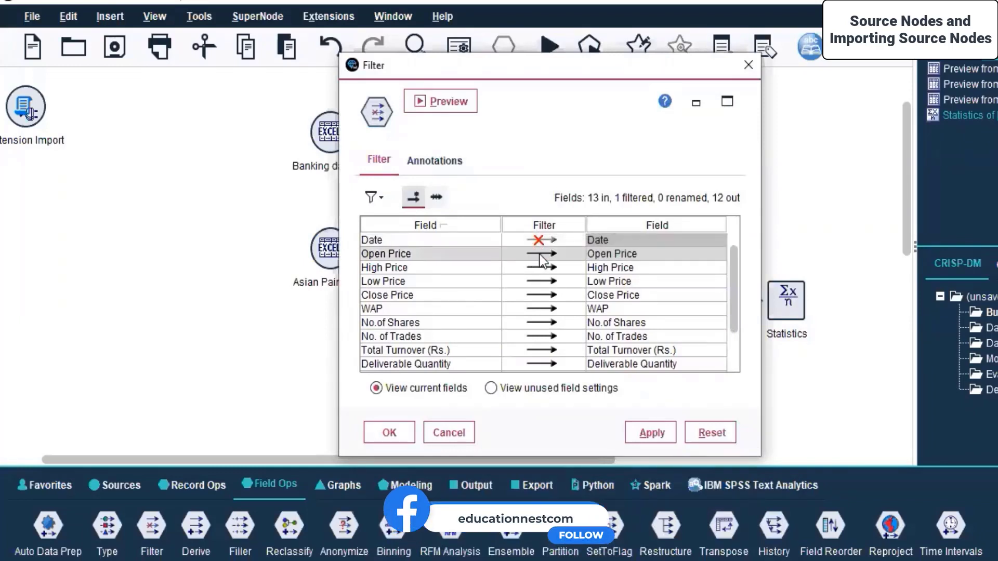
{"action": "left_click", "coordinate": [540, 308]}
{"action": "left_click", "coordinate": [535, 322]}
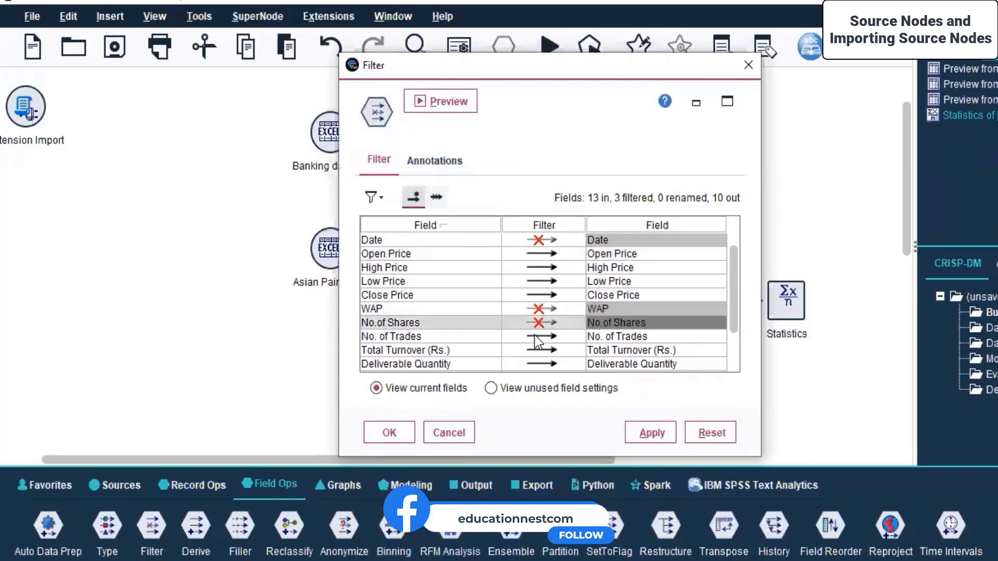
{"action": "left_click", "coordinate": [534, 336]}
{"action": "left_click", "coordinate": [534, 349]}
{"action": "left_click", "coordinate": [534, 363]}
Also exclude % Deli. Qty to Traded Qty, Spread High-Low and Spread Close-Open, keeping Date
{"action": "scroll", "coordinate": [535, 362], "scroll_direction": "down", "scroll_amount": 1}
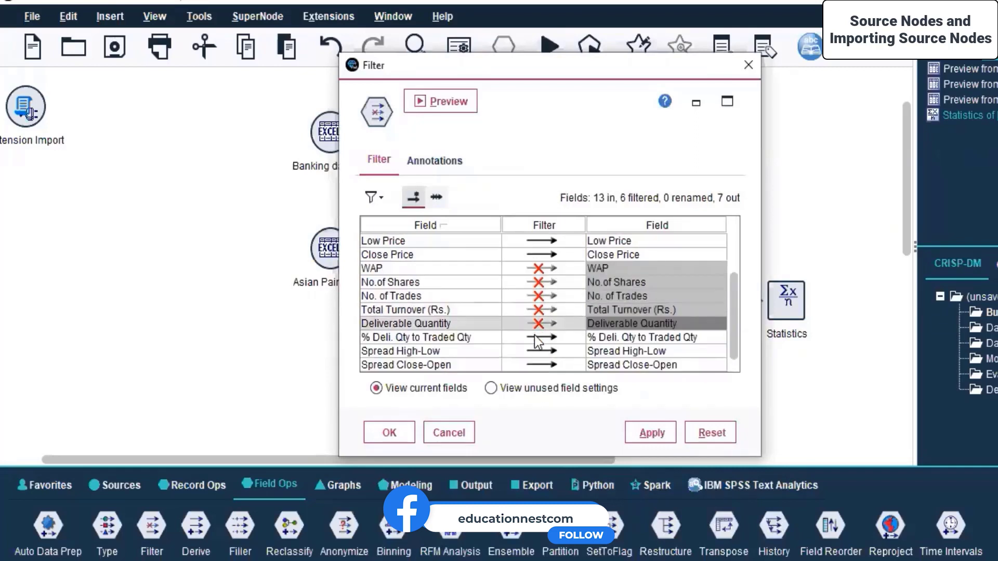
{"action": "left_click", "coordinate": [537, 337]}
{"action": "left_click", "coordinate": [538, 351]}
{"action": "left_click", "coordinate": [535, 365]}
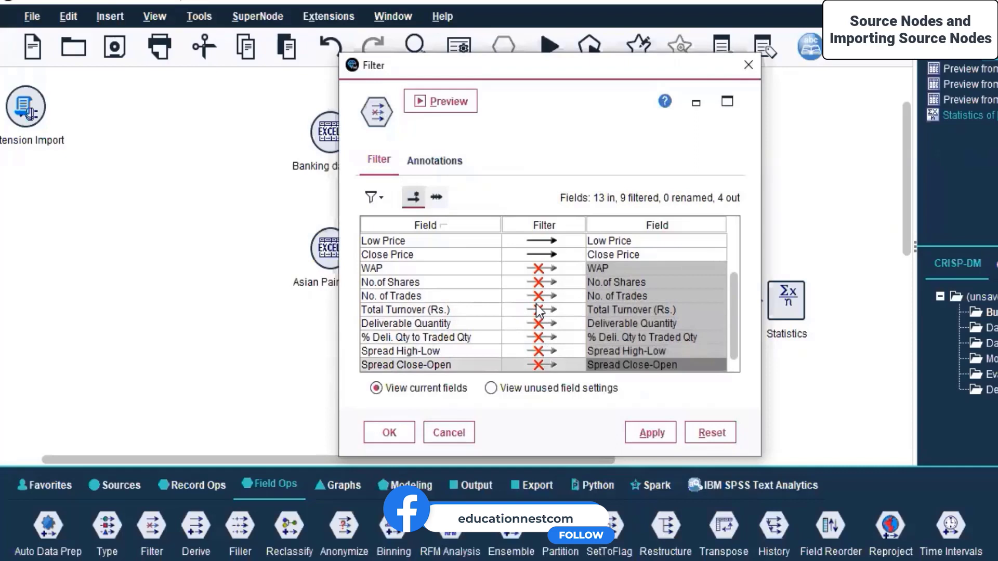
{"action": "scroll", "coordinate": [540, 312], "scroll_direction": "up", "scroll_amount": 1}
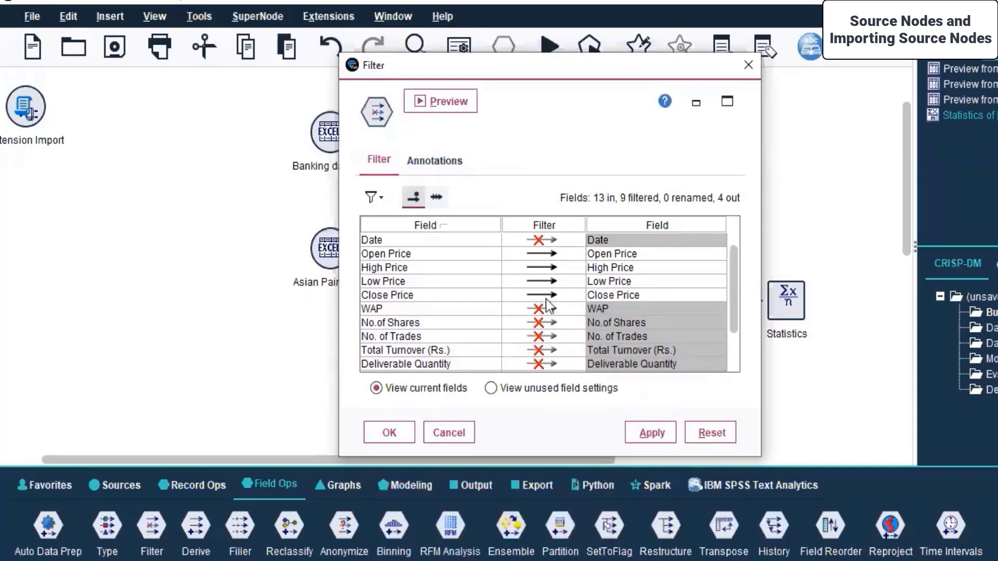
{"action": "left_click", "coordinate": [535, 239]}
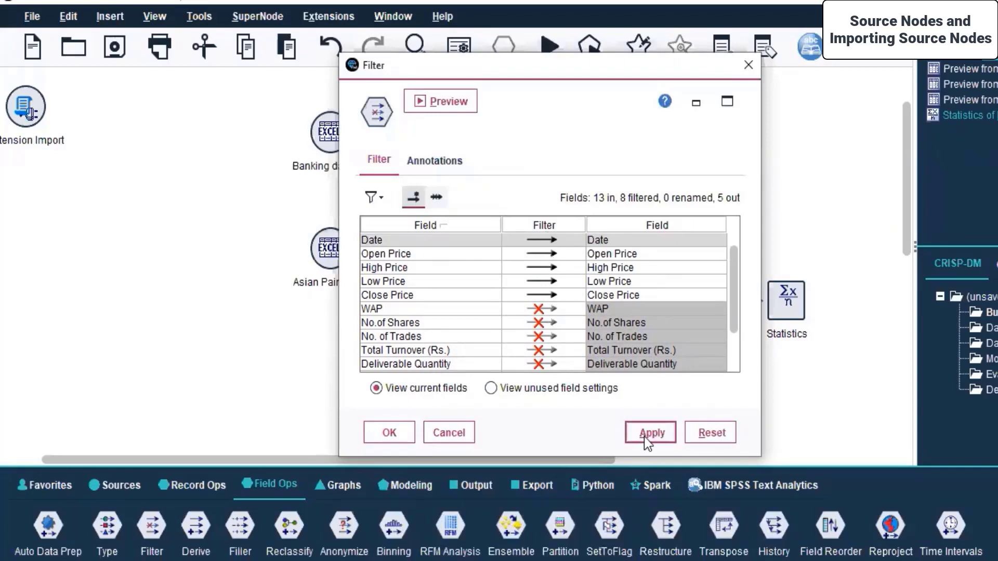
{"action": "left_click", "coordinate": [400, 432]}
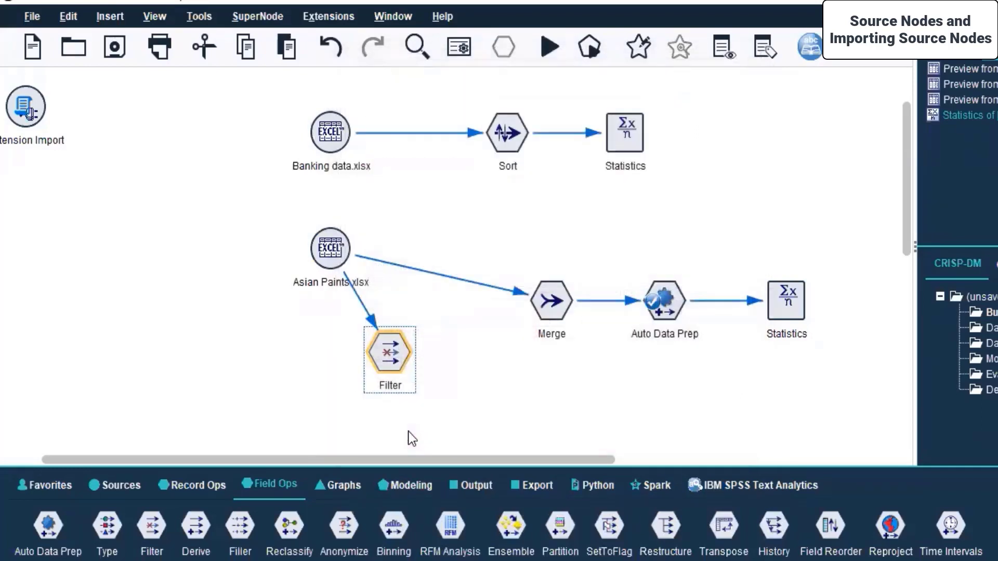
Run the stream from Asian Paints.xlsx
{"action": "scroll", "coordinate": [362, 442], "scroll_direction": "down", "scroll_amount": 1}
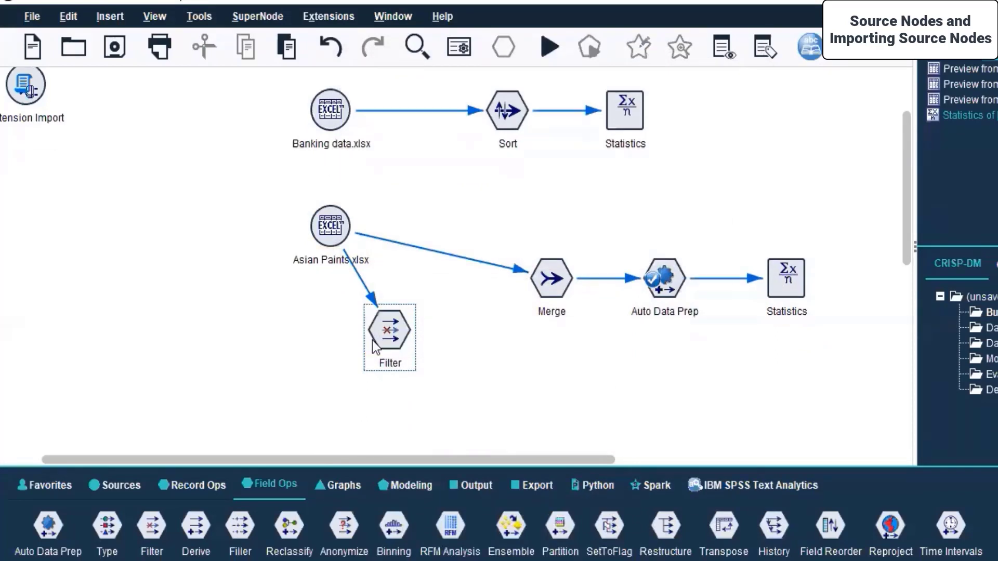
{"action": "left_click", "coordinate": [327, 237]}
{"action": "right_click", "coordinate": [326, 237]}
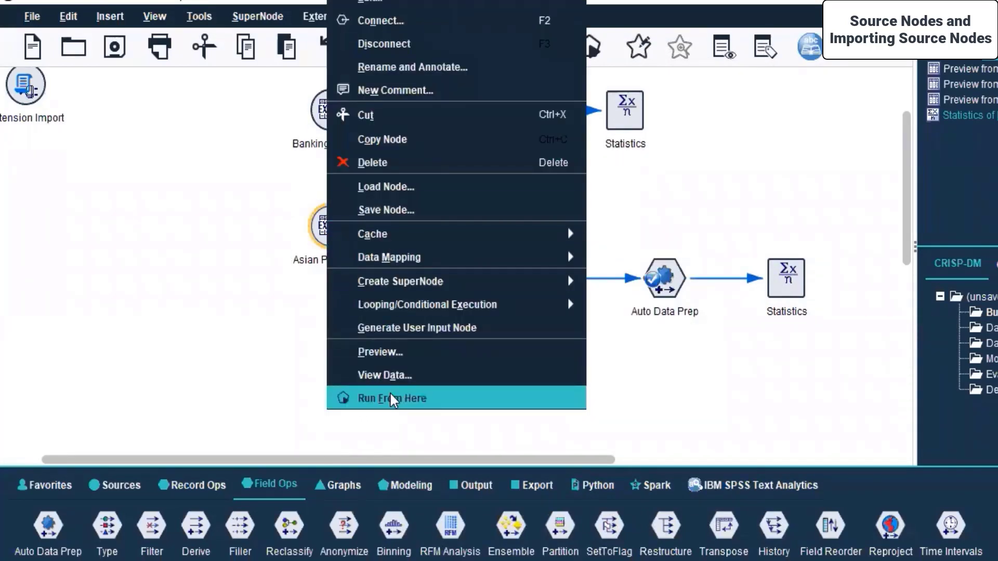
{"action": "left_click", "coordinate": [391, 394]}
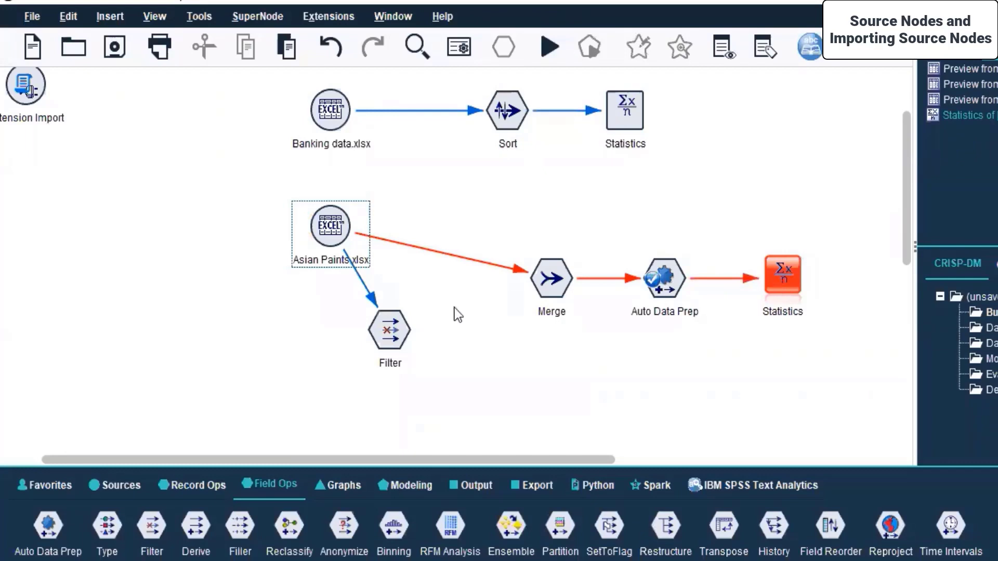
Move Filter beneath Asian Paints.xlsx, run from it, and close the no-executable-nodes message
{"action": "left_click_drag", "start_coordinate": [397, 336], "coordinate": [333, 334]}
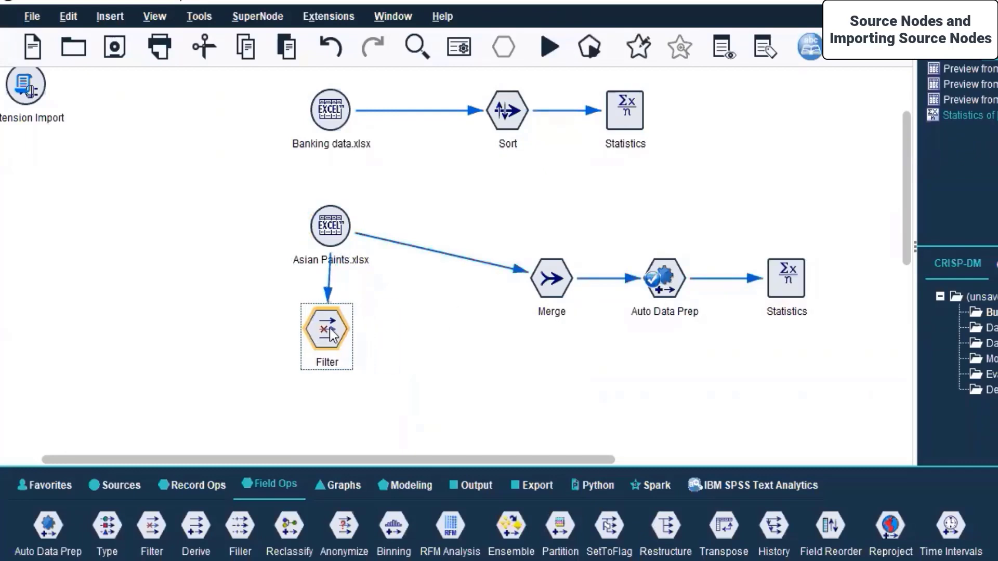
{"action": "right_click", "coordinate": [331, 333]}
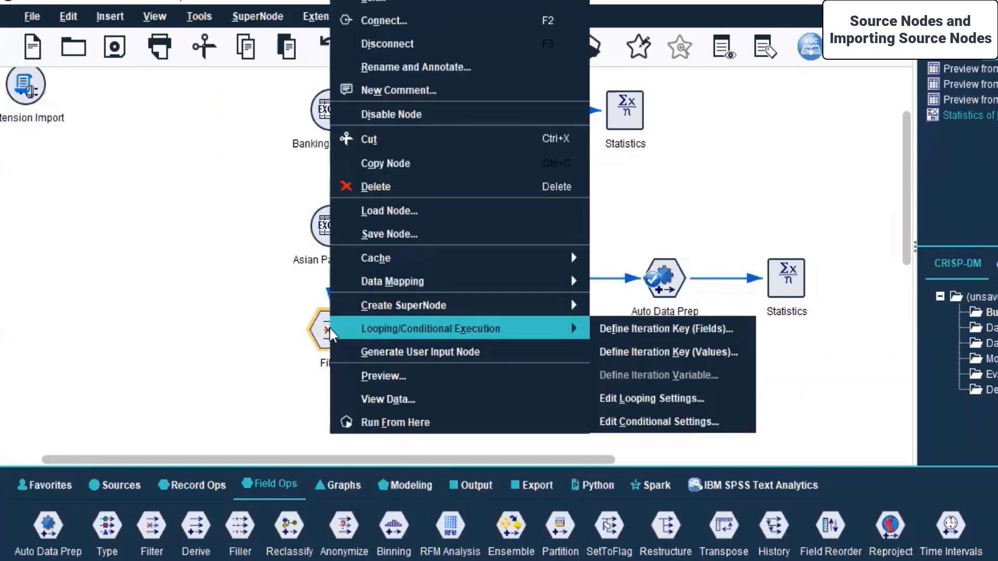
{"action": "left_click", "coordinate": [375, 422]}
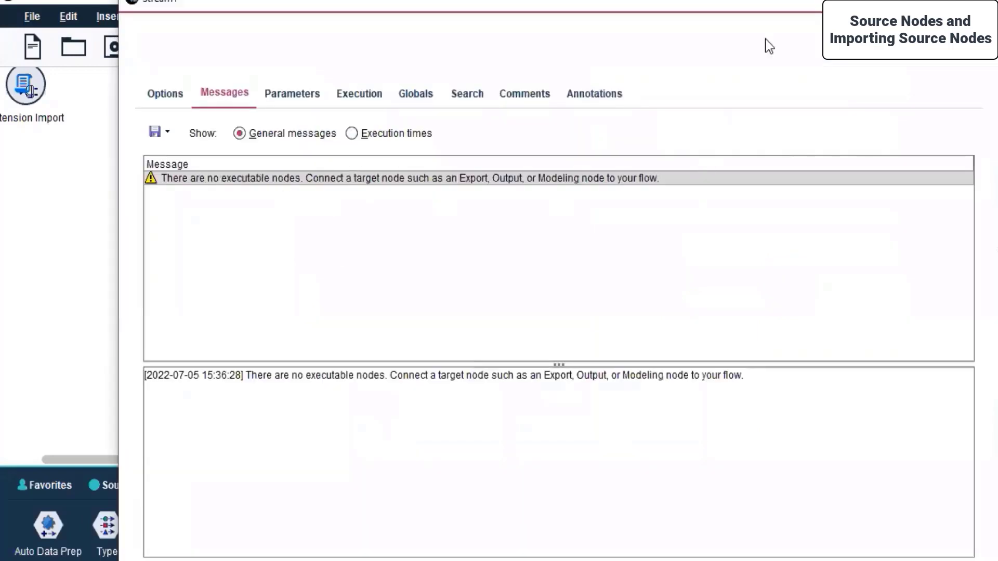
{"action": "left_click", "coordinate": [934, 82]}
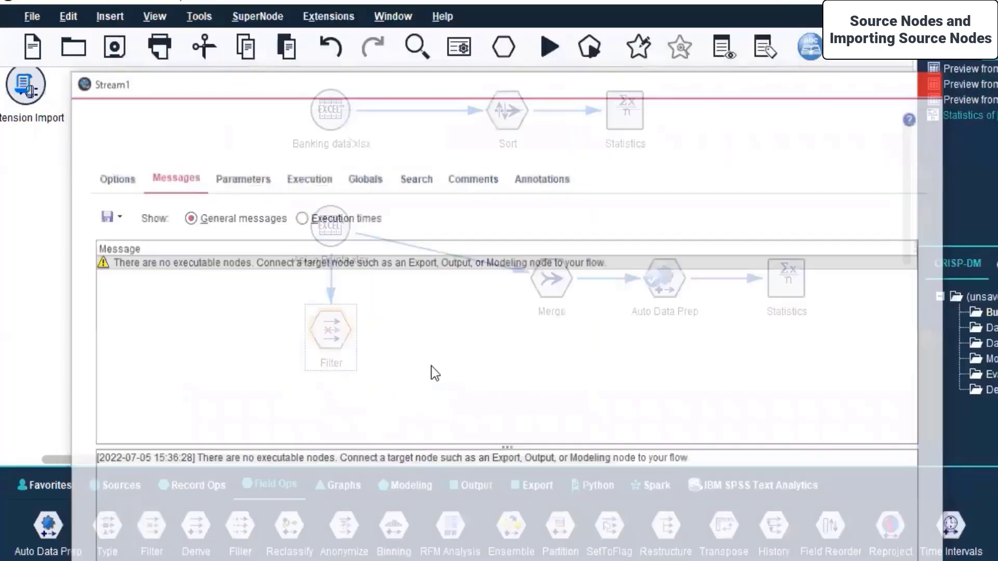
{"action": "left_click", "coordinate": [339, 343]}
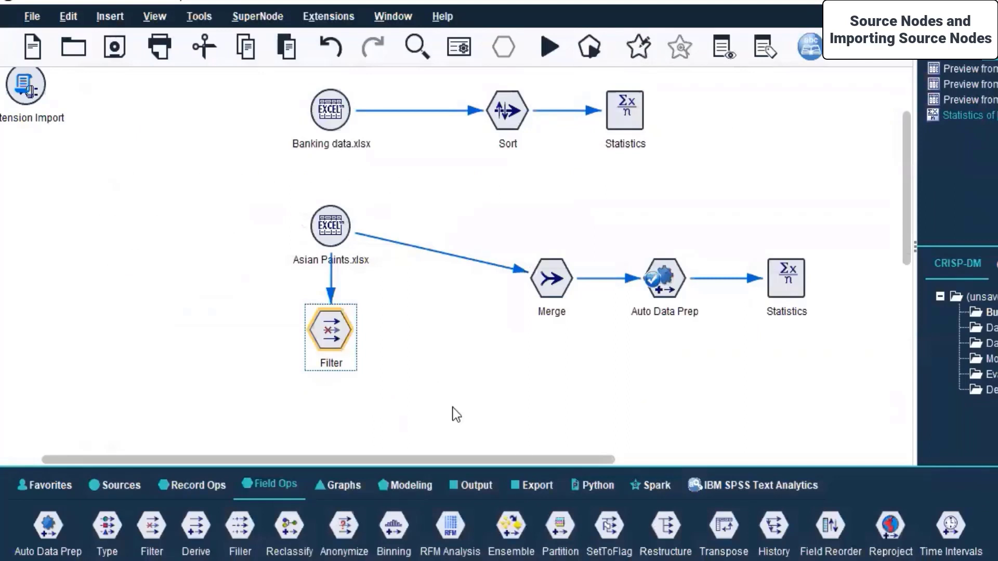
Add a new Statistics output node beside Filter and connect Filter to it
{"action": "left_click", "coordinate": [489, 493]}
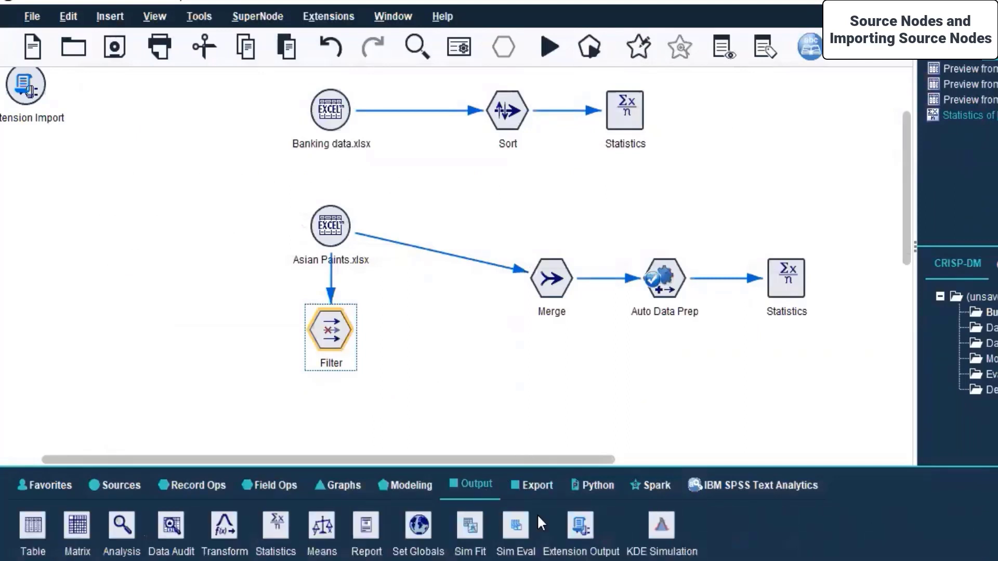
{"action": "left_click", "coordinate": [338, 415]}
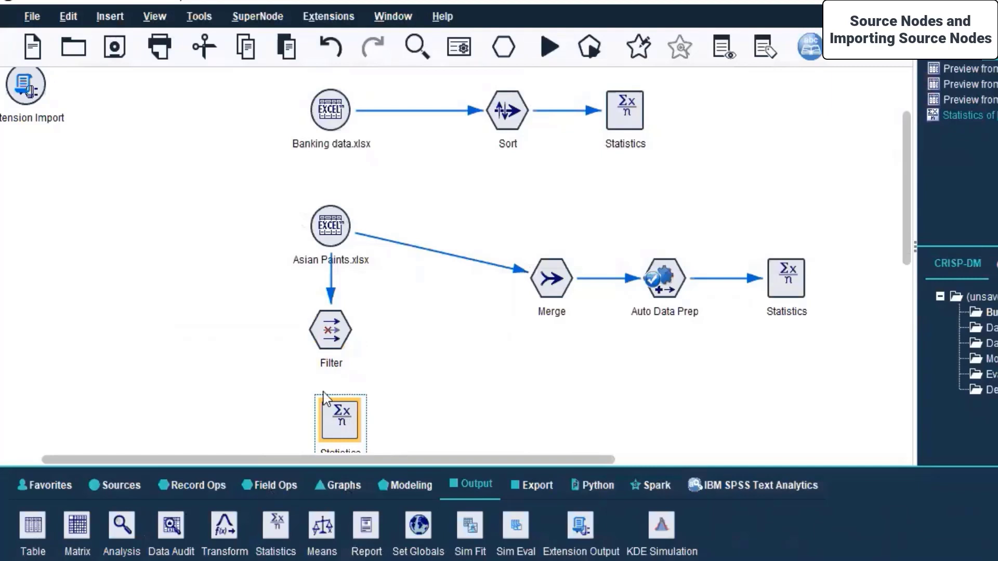
{"action": "left_click", "coordinate": [326, 322]}
{"action": "scroll", "coordinate": [364, 401], "scroll_direction": "down", "scroll_amount": 1}
{"action": "left_click_drag", "start_coordinate": [364, 401], "coordinate": [474, 393]}
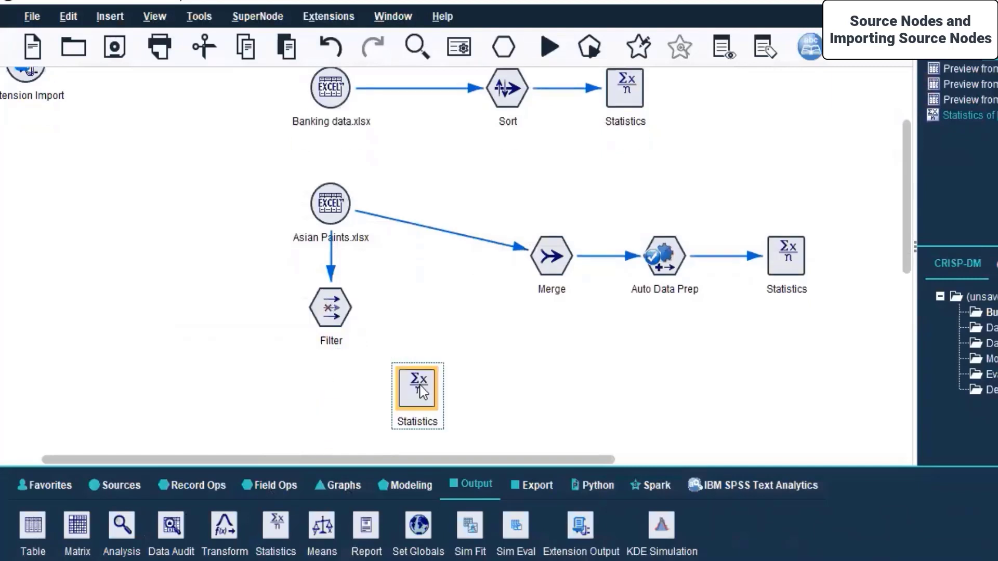
{"action": "left_click_drag", "start_coordinate": [336, 313], "coordinate": [423, 328]}
{"action": "left_click_drag", "start_coordinate": [447, 400], "coordinate": [540, 387]}
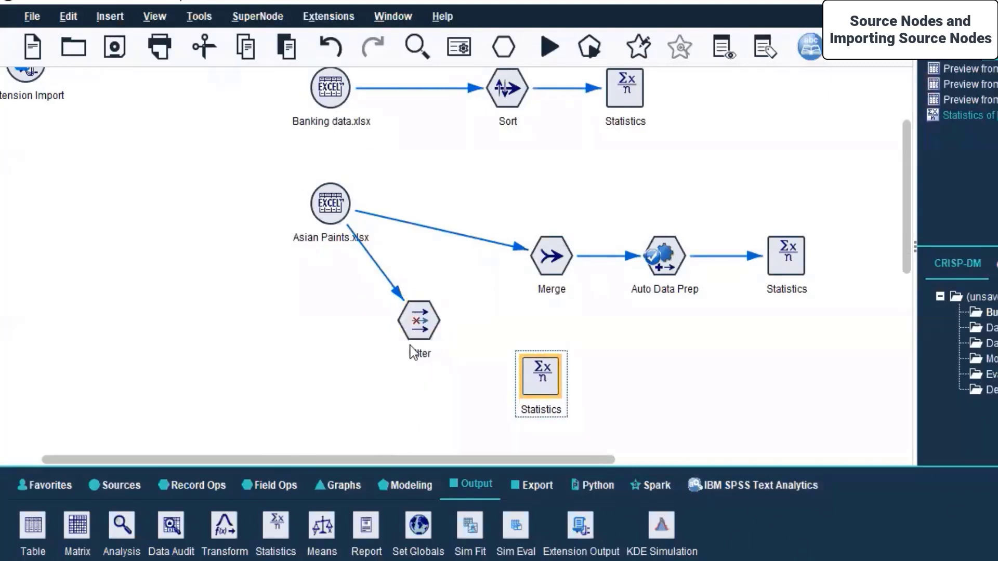
{"action": "left_click", "coordinate": [415, 323]}
{"action": "right_click", "coordinate": [413, 322]}
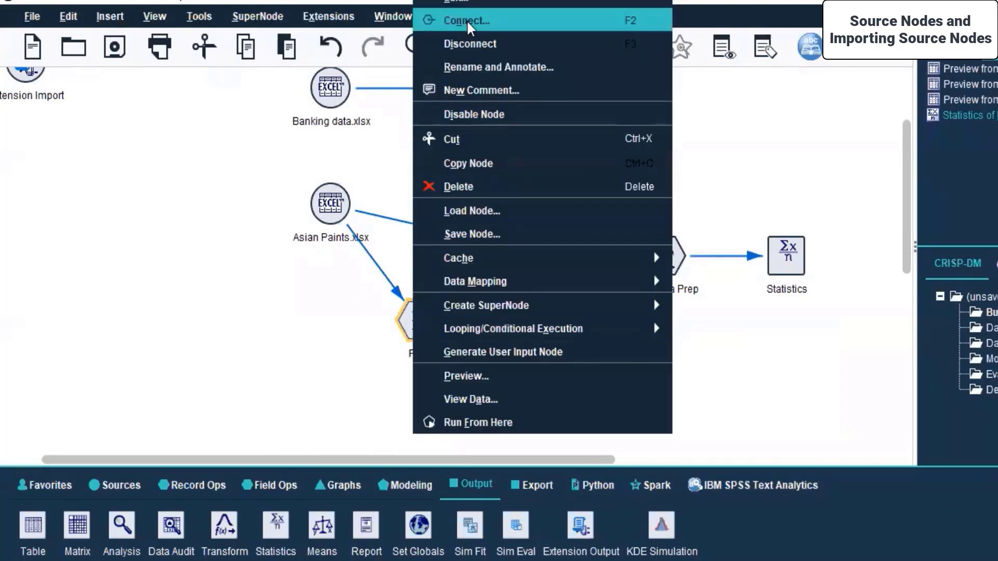
{"action": "left_click", "coordinate": [467, 22]}
{"action": "left_click", "coordinate": [526, 360]}
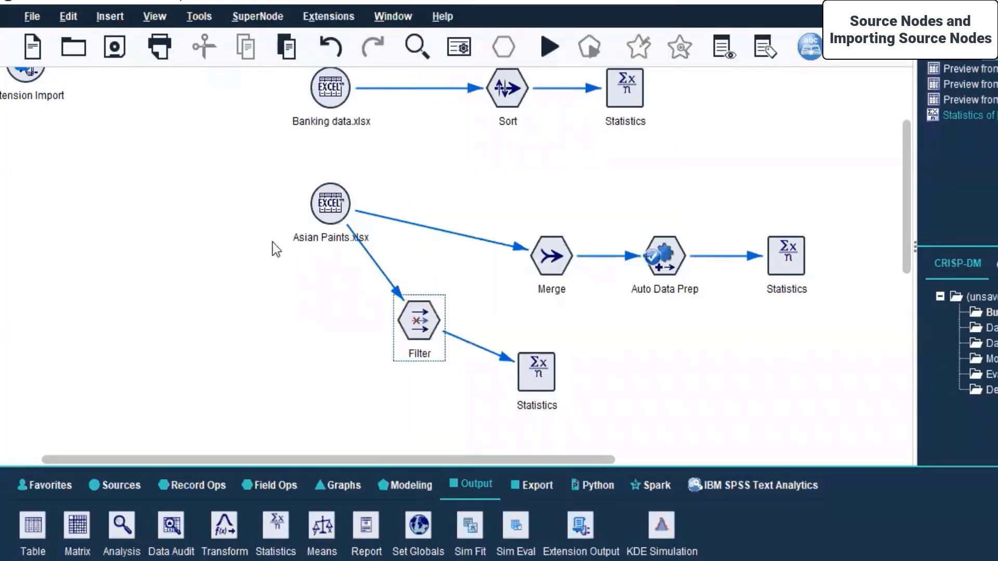
Delete the old Statistics, Auto Data Prep and Merge nodes
{"action": "left_click", "coordinate": [329, 214]}
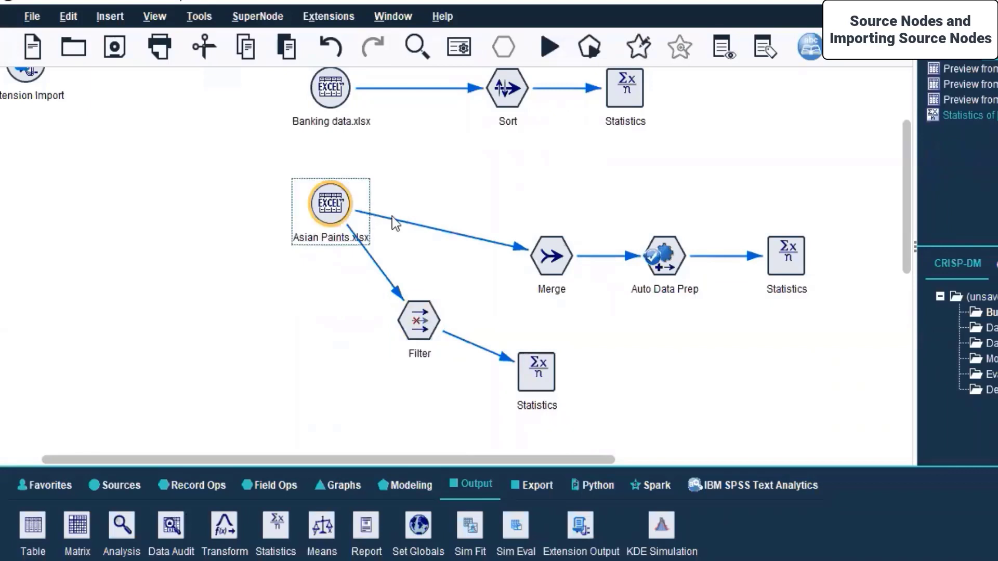
{"action": "left_click", "coordinate": [785, 266]}
{"action": "key", "text": "Delete"}
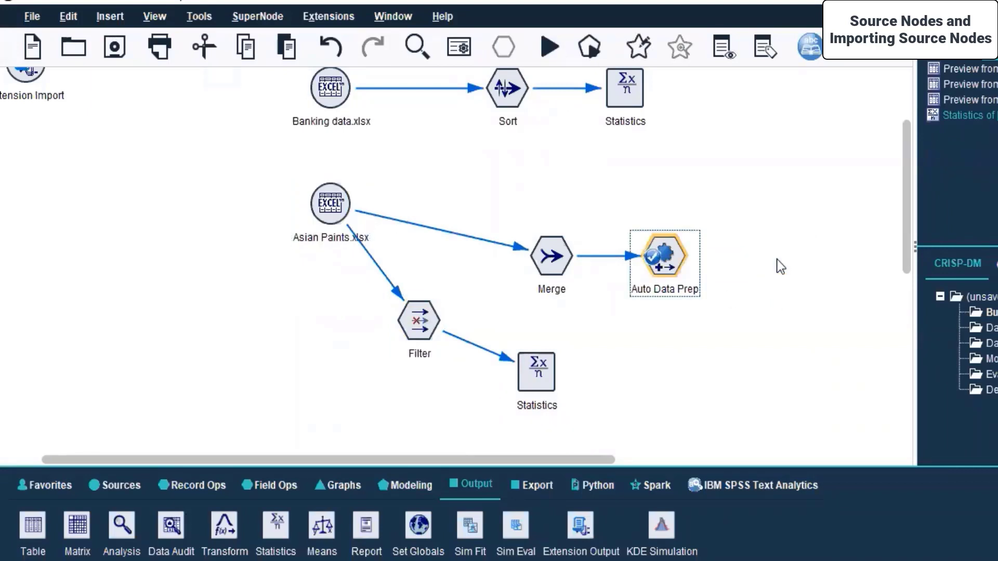
{"action": "key", "text": "Delete"}
{"action": "key", "text": "Delete"}
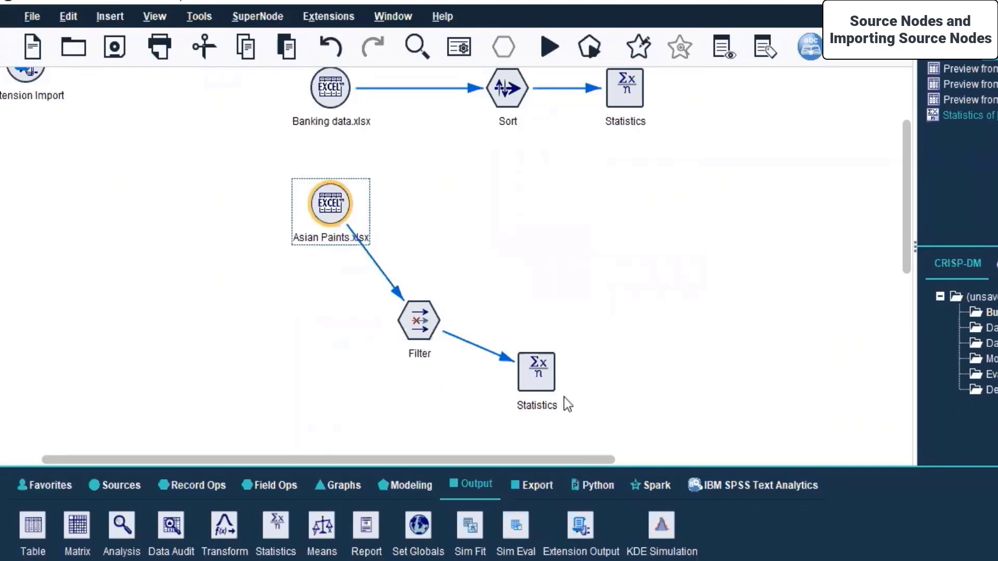
{"action": "left_click", "coordinate": [619, 292]}
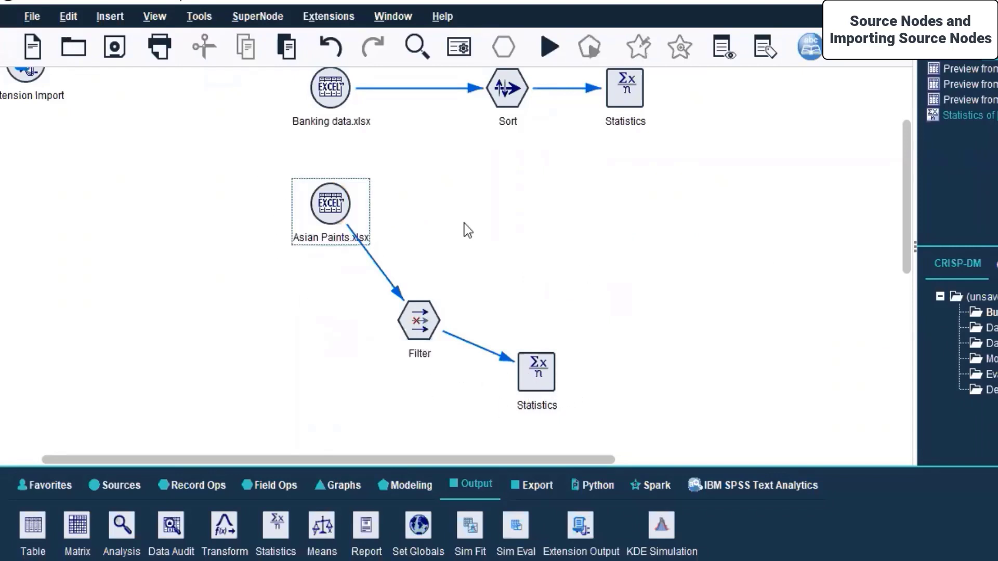
{"action": "right_click", "coordinate": [329, 216]}
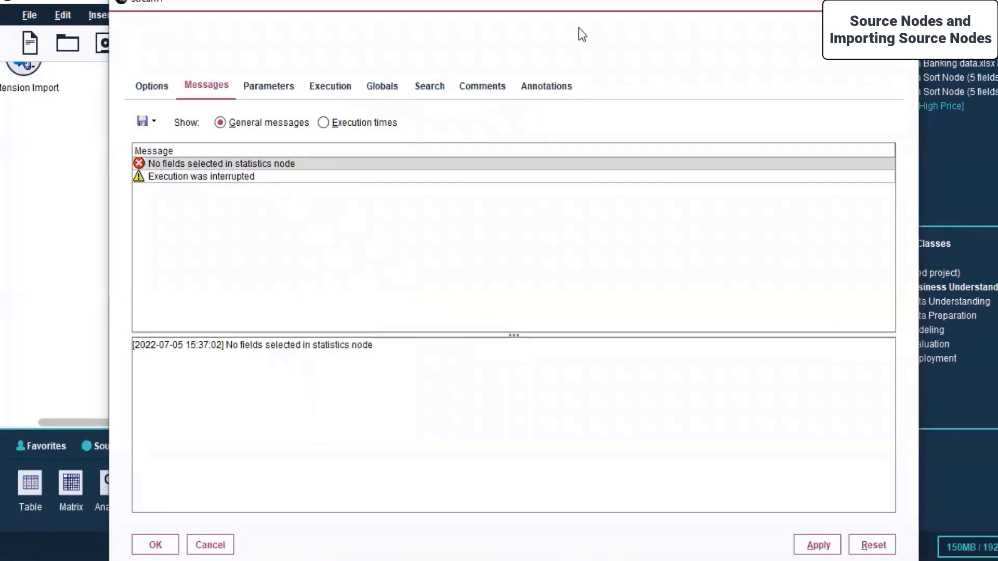
Close the run messages and briefly open and close the new Statistics node
{"action": "left_click", "coordinate": [772, 54]}
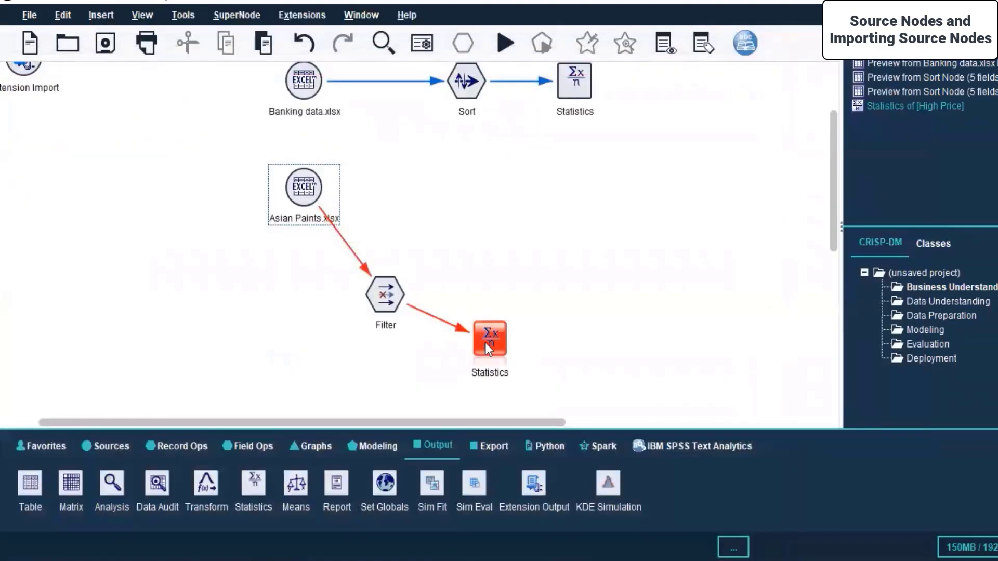
{"action": "double_click", "coordinate": [488, 343]}
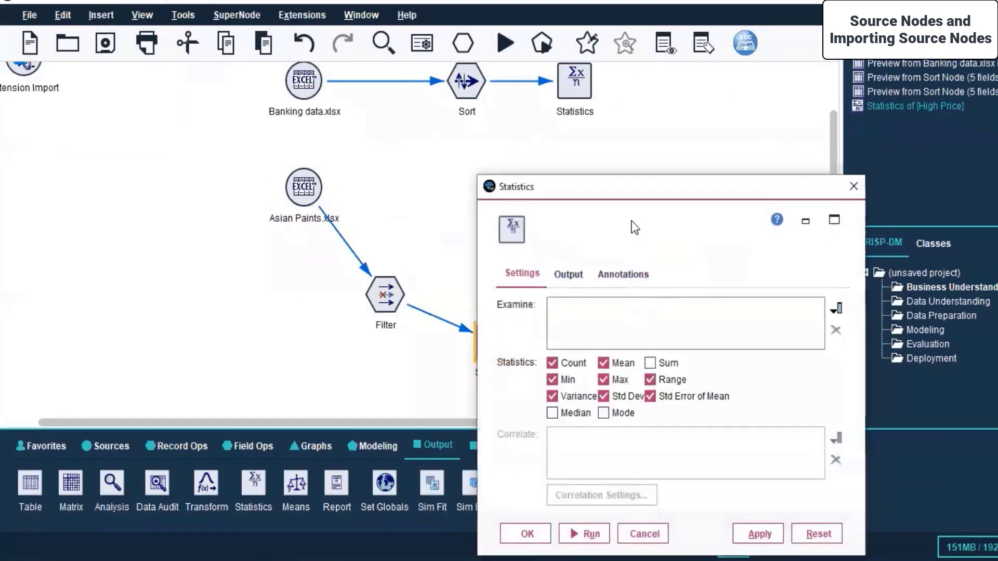
{"action": "left_click", "coordinate": [855, 186]}
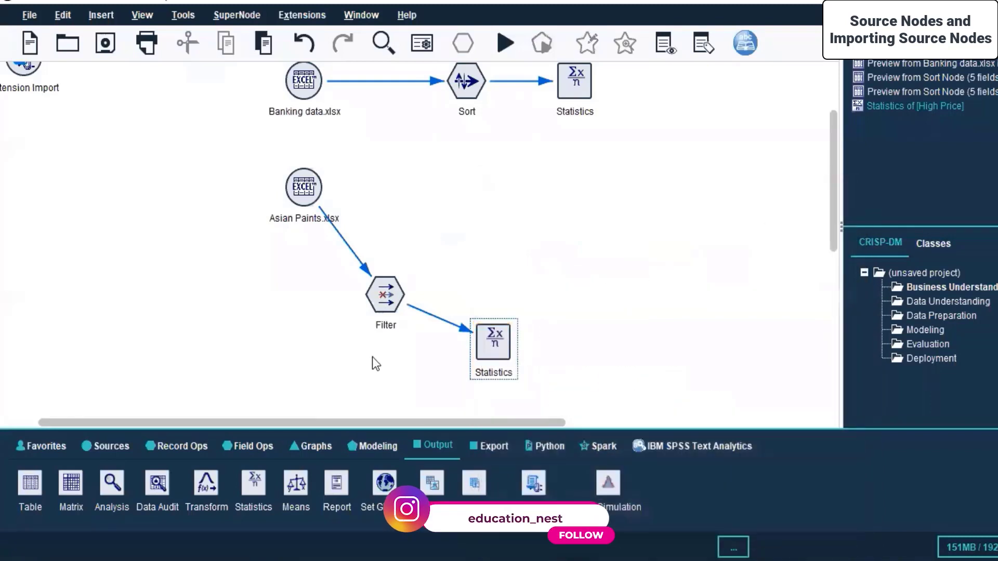
Open the Filter node's settings and preview its output data
{"action": "left_click", "coordinate": [385, 303]}
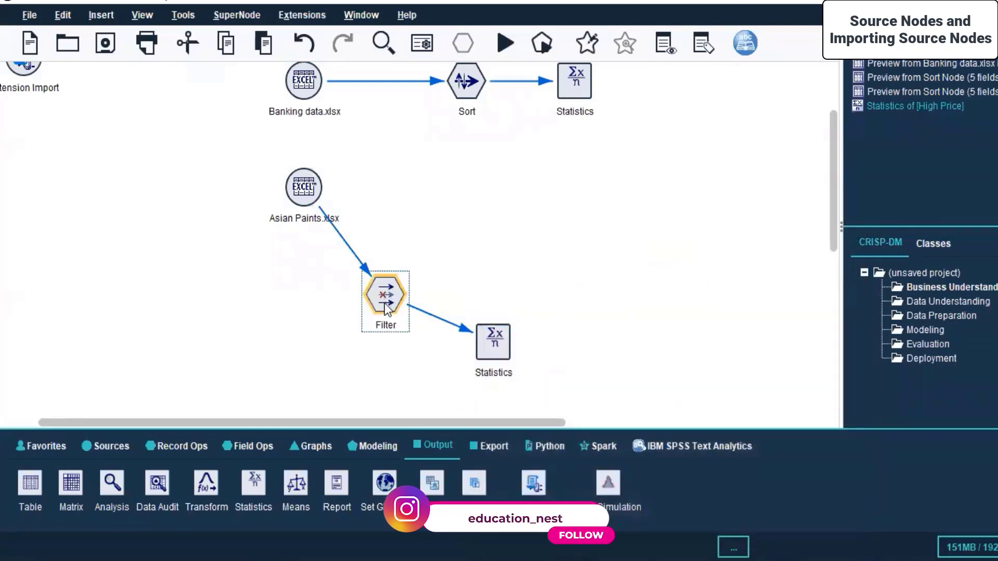
{"action": "right_click", "coordinate": [384, 304]}
{"action": "left_click", "coordinate": [423, 1]}
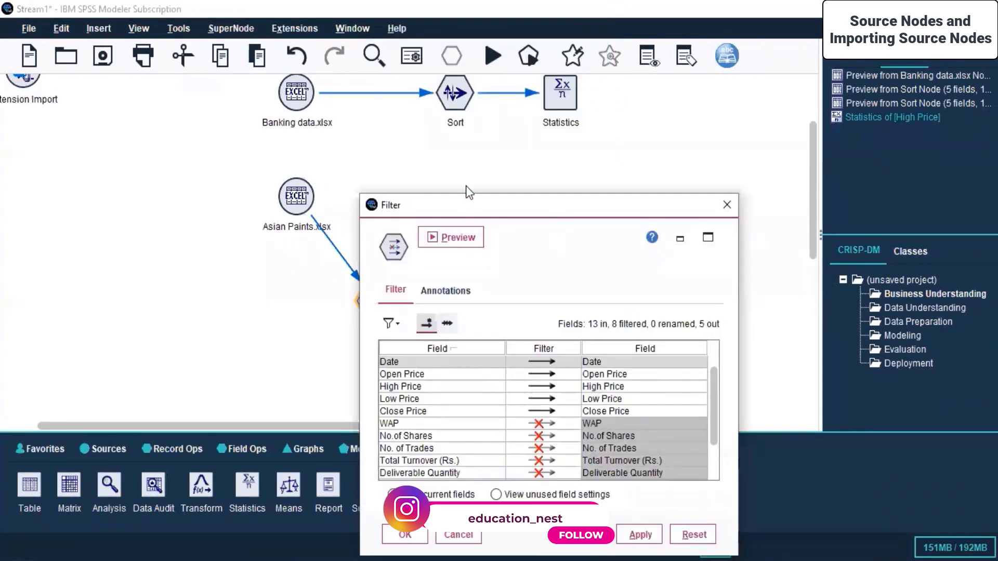
{"action": "left_click_drag", "start_coordinate": [465, 200], "coordinate": [454, 99]}
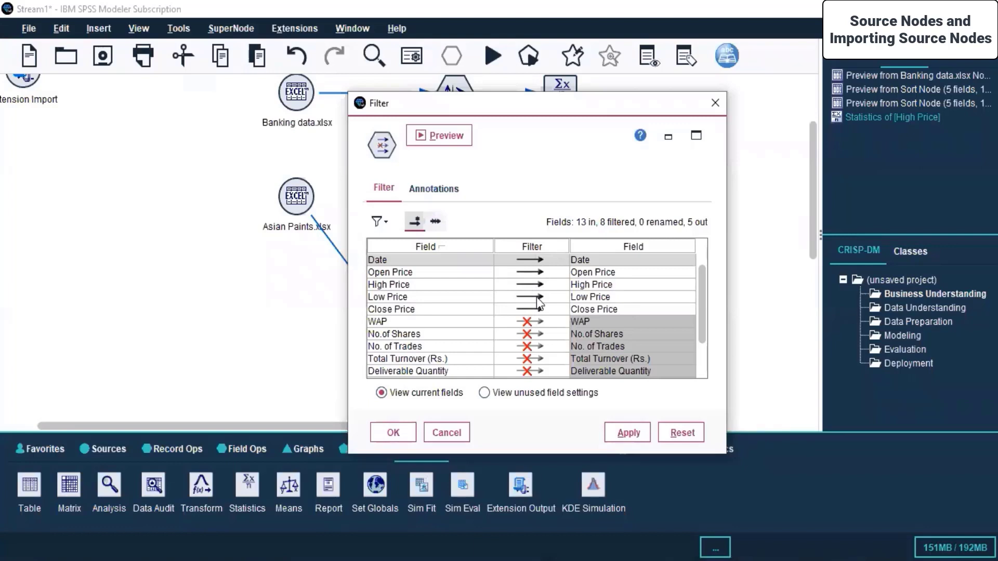
{"action": "left_click", "coordinate": [451, 133]}
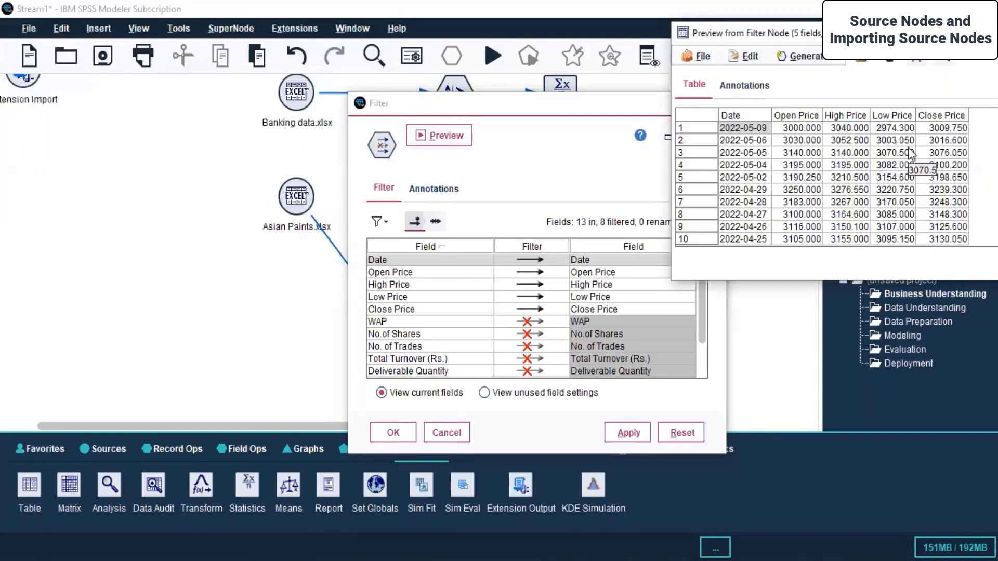
{"action": "left_click_drag", "start_coordinate": [942, 30], "coordinate": [225, 54]}
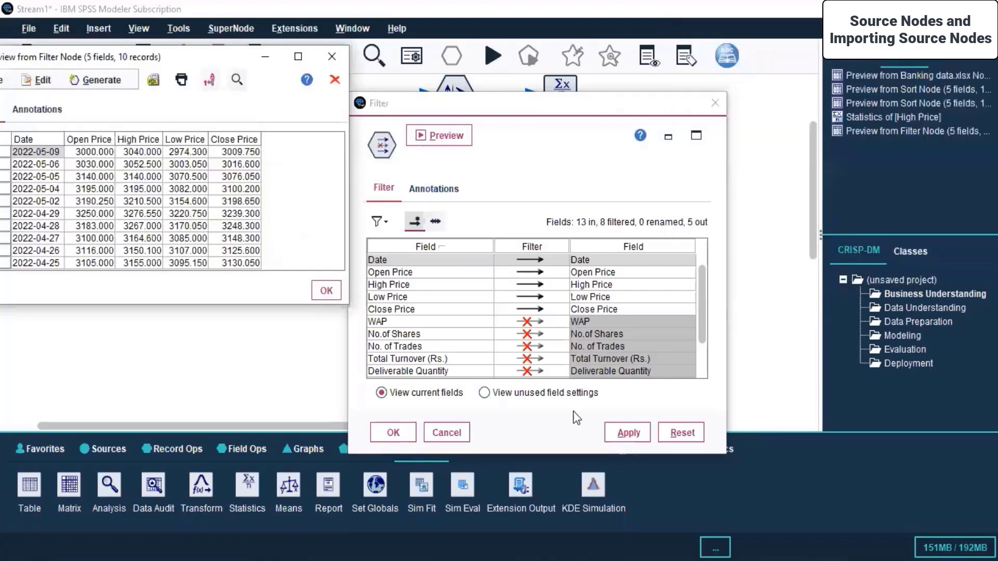
Include WAP in the Filter so 6 of 13 fields pass, and confirm
{"action": "left_click", "coordinate": [528, 321]}
{"action": "left_click", "coordinate": [528, 320]}
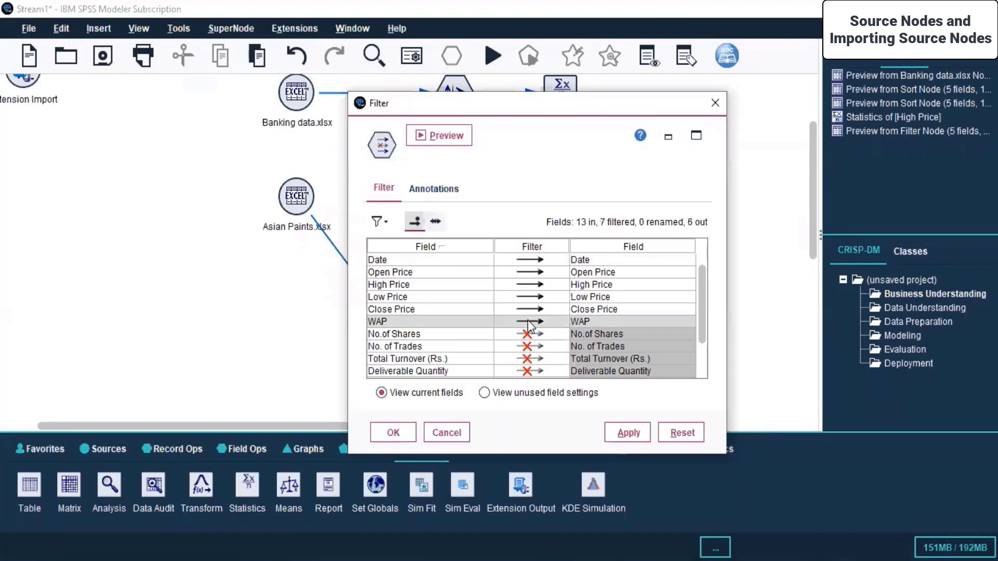
{"action": "left_click", "coordinate": [395, 432]}
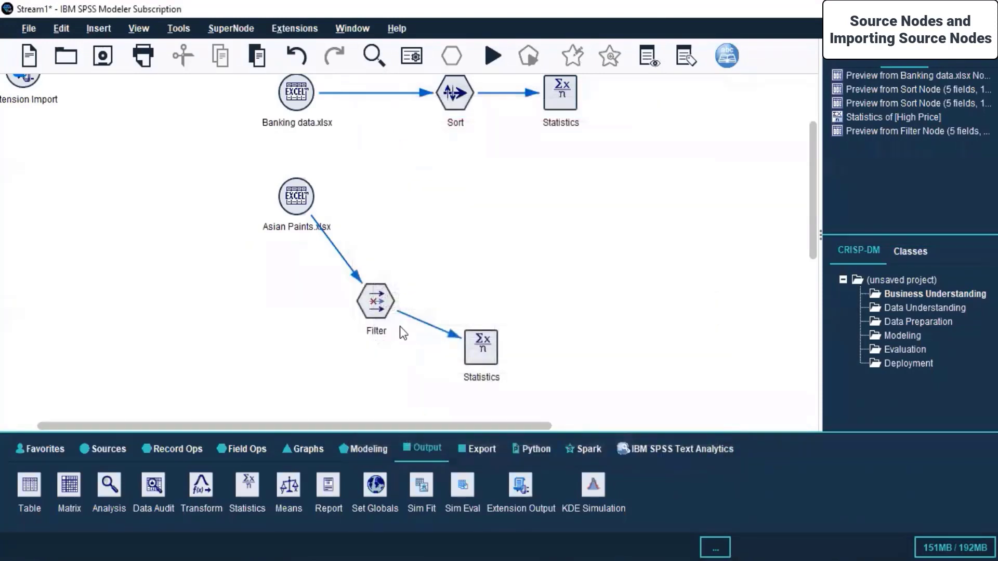
{"action": "left_click", "coordinate": [383, 302]}
Preview the Filter node's output, check the WAP values in rows 1–10, and close the Filter settings unchanged
{"action": "right_click", "coordinate": [381, 302]}
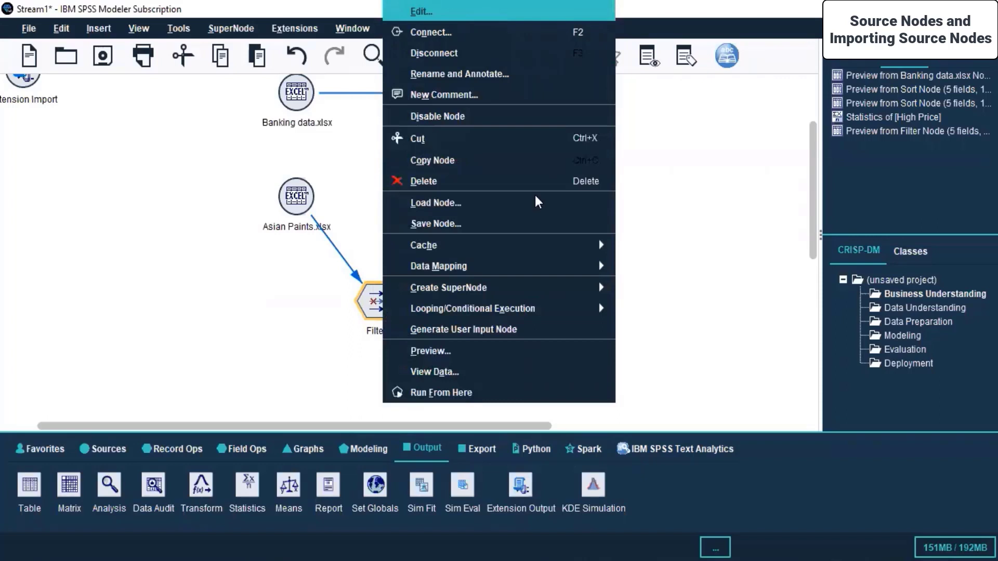
{"action": "key", "text": "Return"}
{"action": "left_click", "coordinate": [456, 132]}
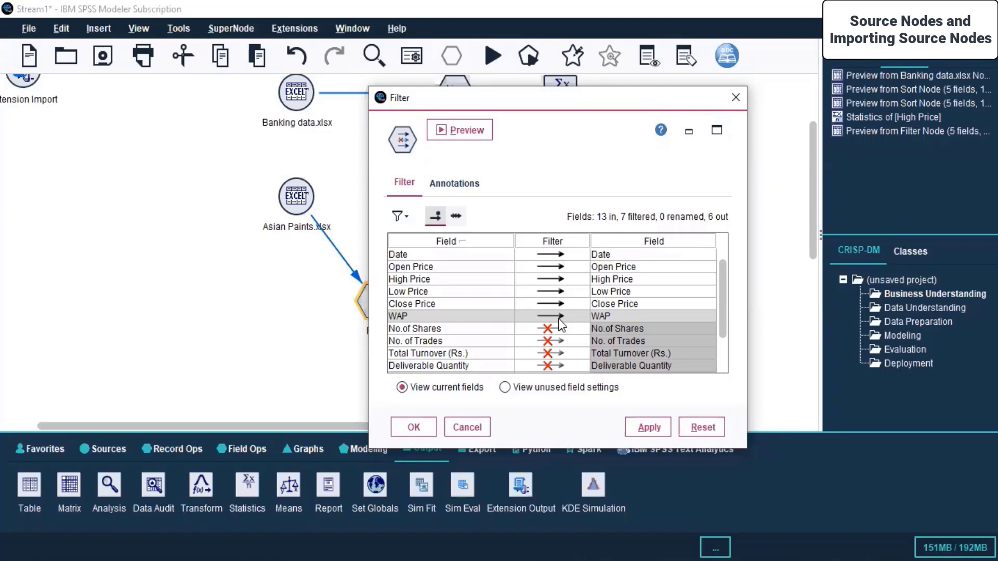
{"action": "left_click", "coordinate": [457, 133]}
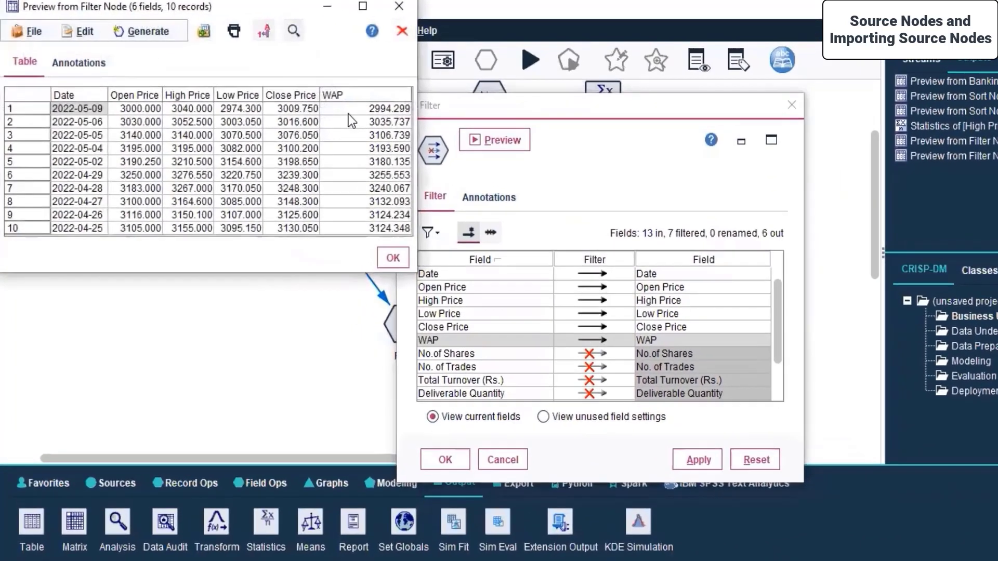
{"action": "left_click_drag", "start_coordinate": [348, 113], "coordinate": [354, 236]}
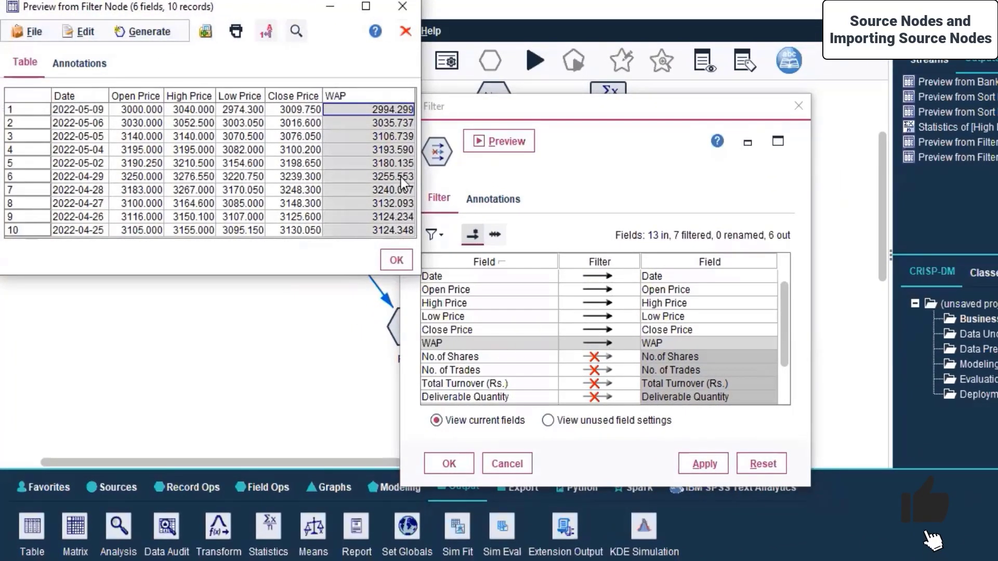
{"action": "left_click", "coordinate": [406, 261]}
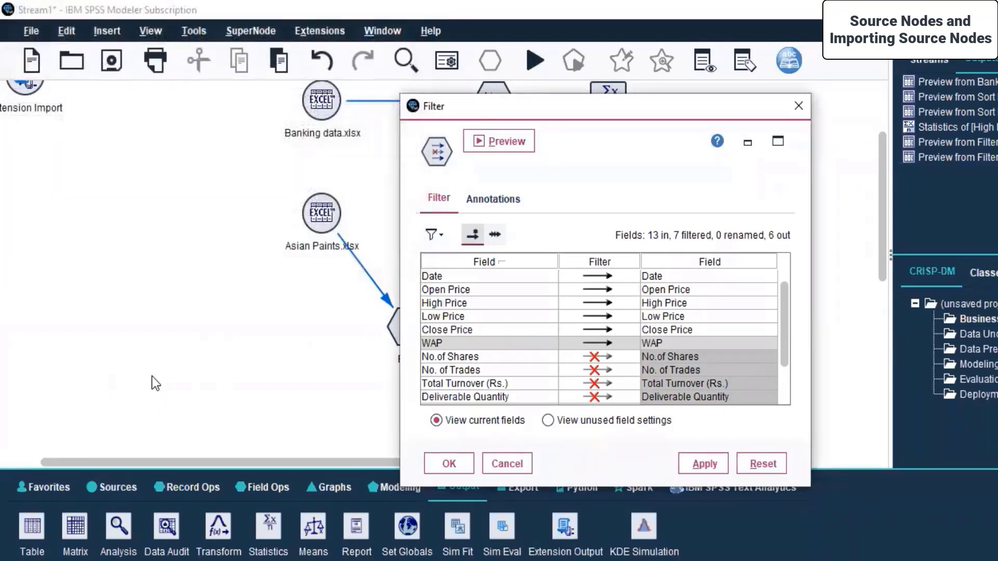
{"action": "left_click", "coordinate": [519, 465]}
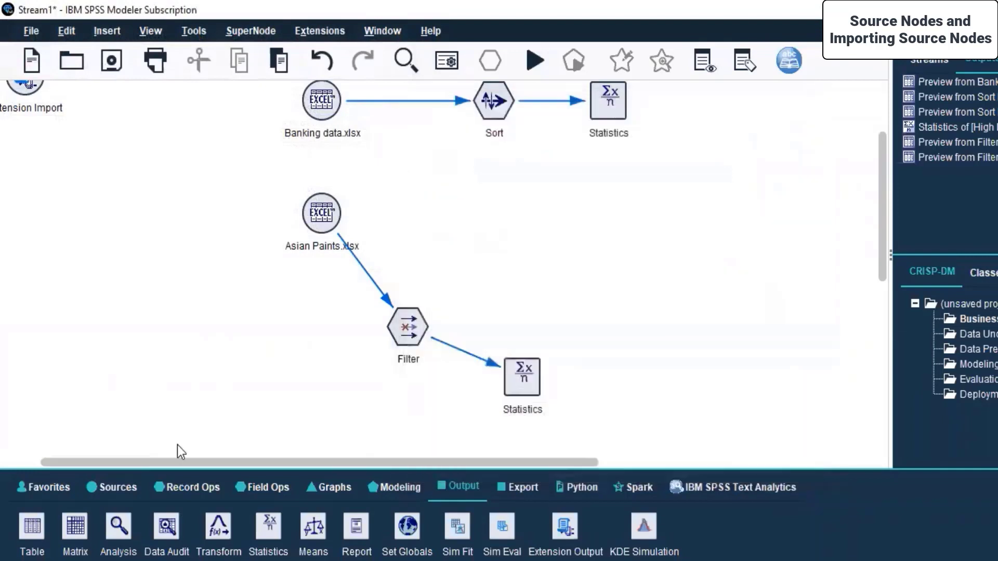
Add an Auto Data Prep node from the Field Ops palette to the canvas
{"action": "left_click", "coordinate": [269, 485]}
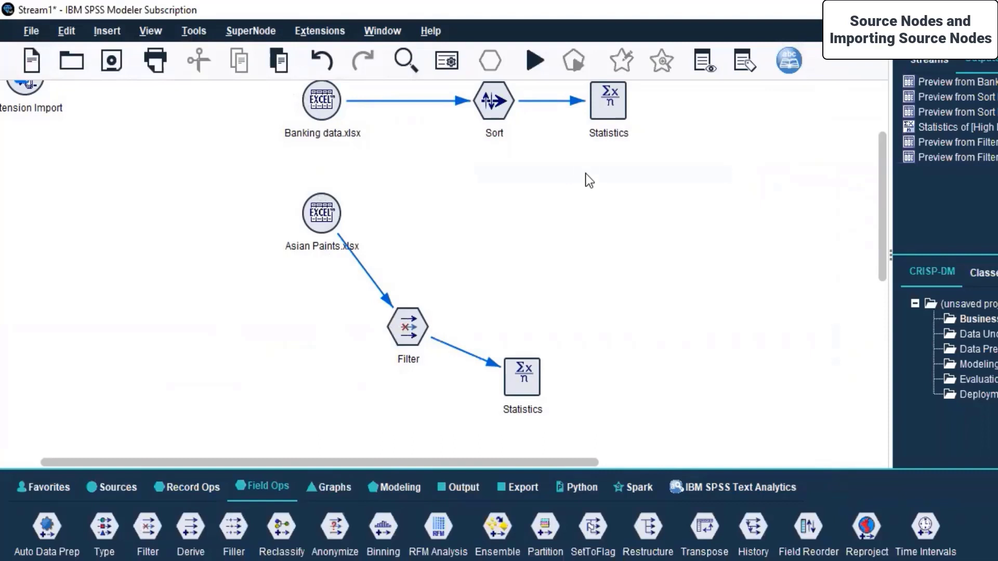
{"action": "key", "text": "Tab"}
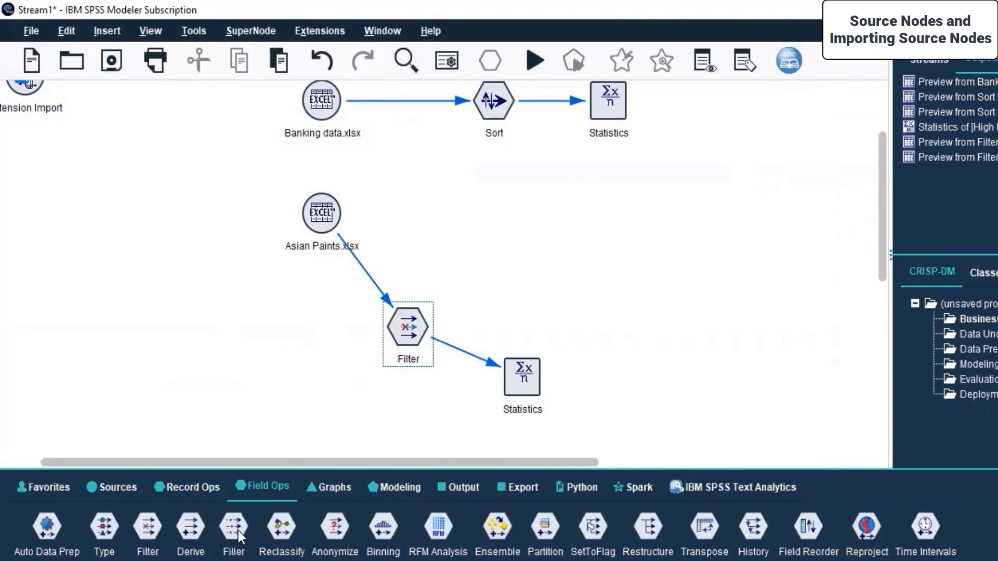
{"action": "left_click", "coordinate": [139, 525]}
{"action": "left_click_drag", "start_coordinate": [50, 531], "coordinate": [494, 206]}
Connect the Asian Paints.xlsx source node to the Auto Data Prep node
{"action": "left_click", "coordinate": [500, 239]}
{"action": "right_click", "coordinate": [316, 221]}
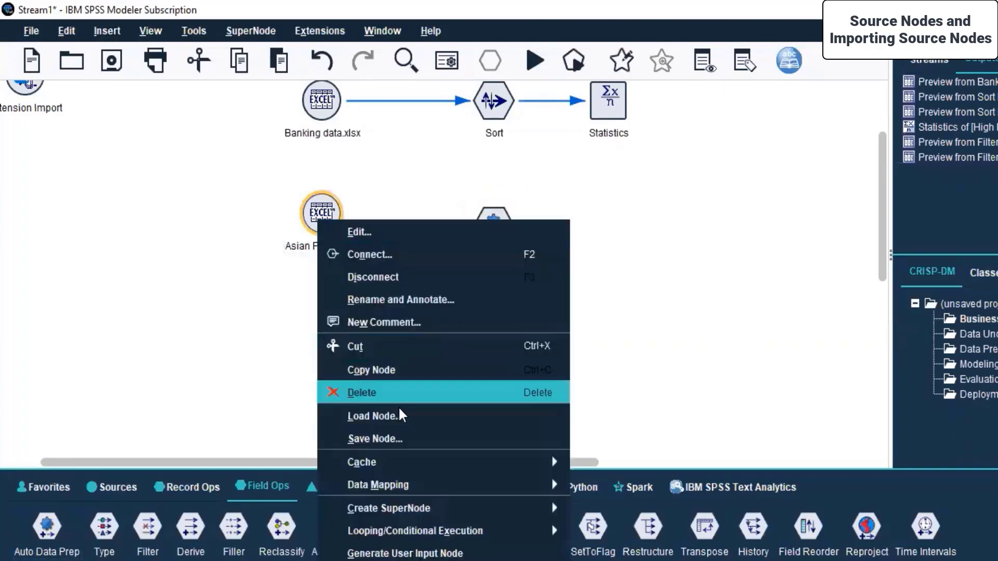
{"action": "left_click", "coordinate": [345, 215]}
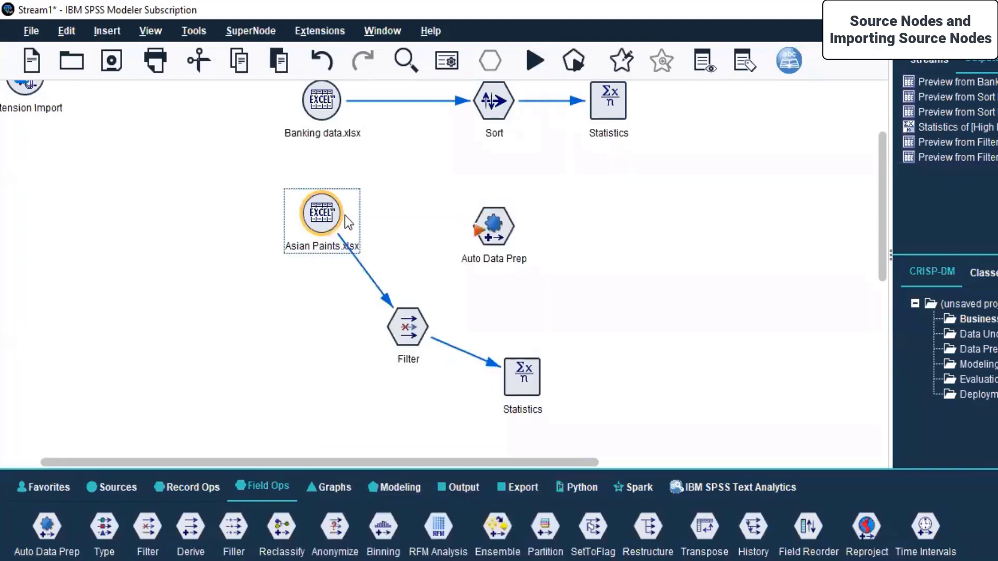
{"action": "left_click", "coordinate": [485, 225]}
Delete the Statistics and Filter nodes and align Auto Data Prep level with Asian Paints.xlsx
{"action": "left_click", "coordinate": [492, 234]}
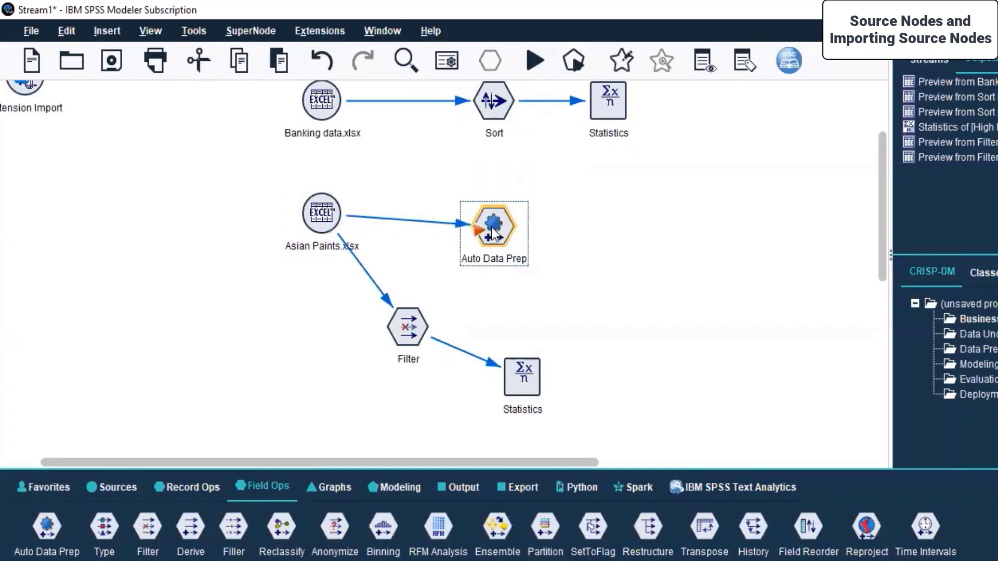
{"action": "left_click", "coordinate": [321, 220]}
{"action": "right_click", "coordinate": [320, 221]}
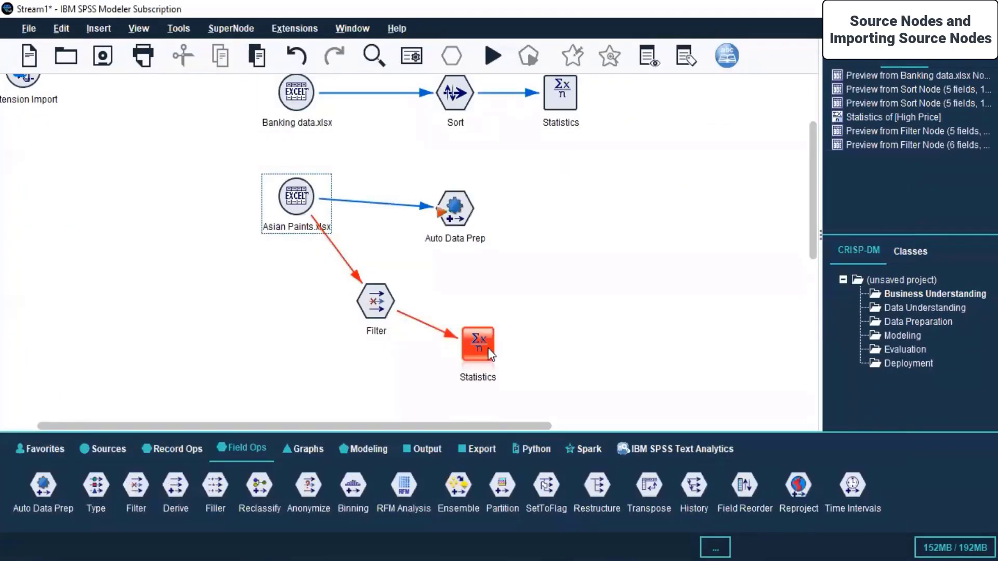
{"action": "left_click", "coordinate": [475, 349]}
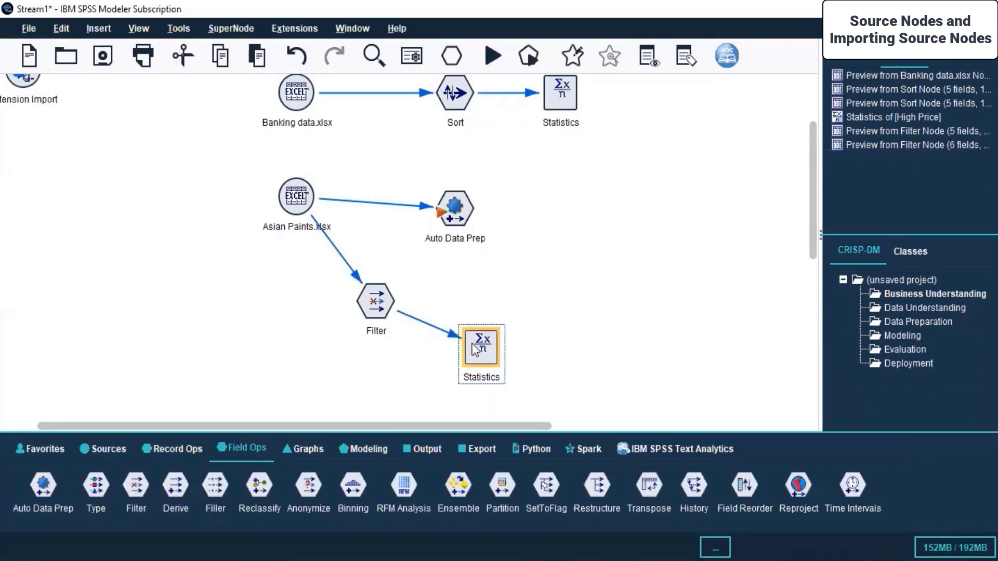
{"action": "key", "text": "Delete"}
{"action": "key", "text": "Delete"}
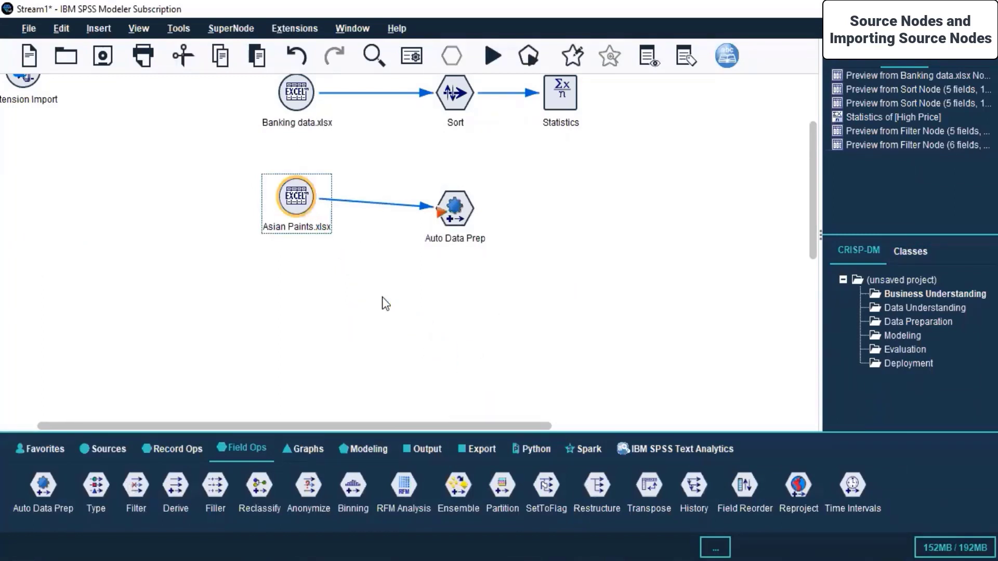
{"action": "left_click_drag", "start_coordinate": [457, 216], "coordinate": [456, 204]}
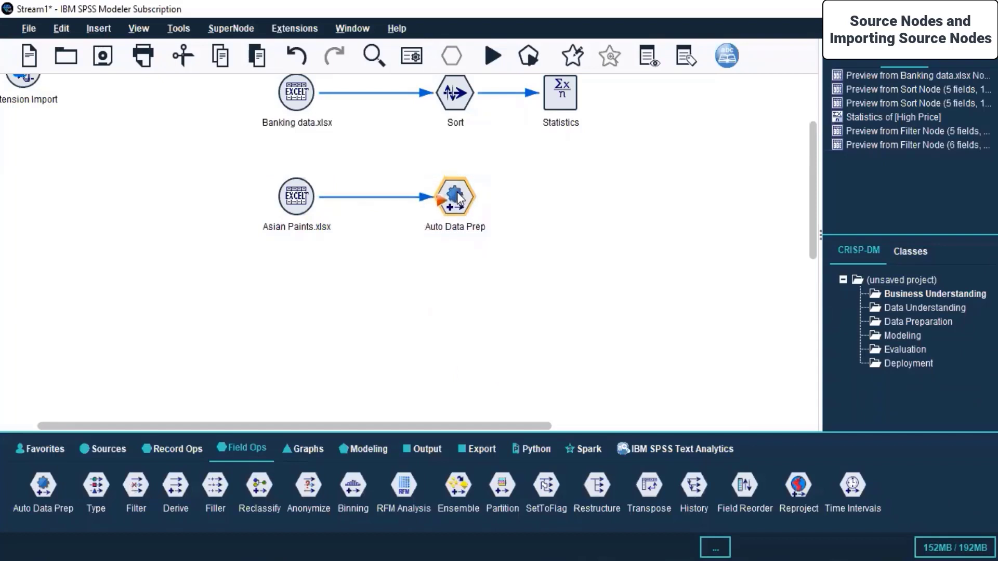
Preview the data coming from the Asian Paints.xlsx source node
{"action": "left_click", "coordinate": [393, 313]}
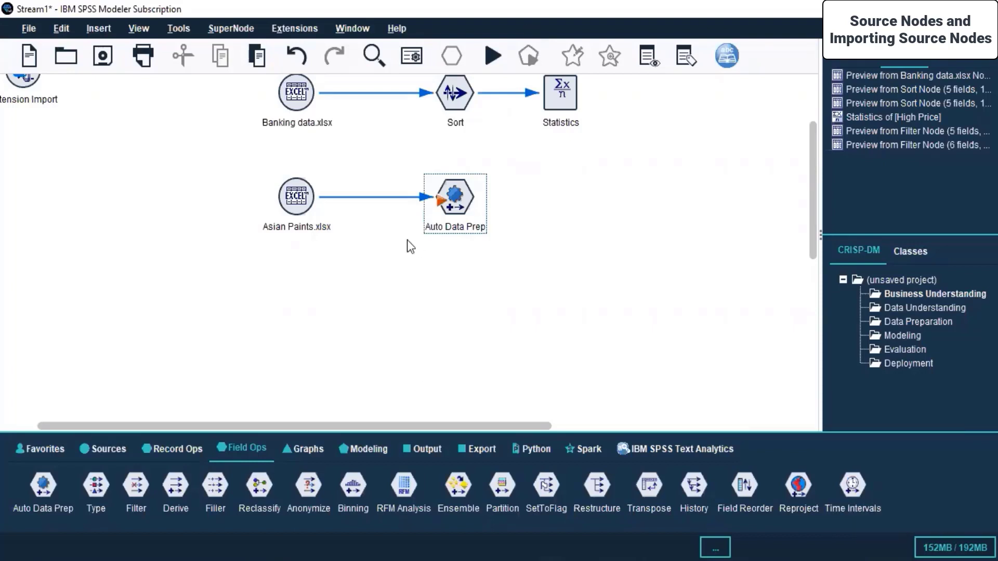
{"action": "right_click", "coordinate": [299, 208]}
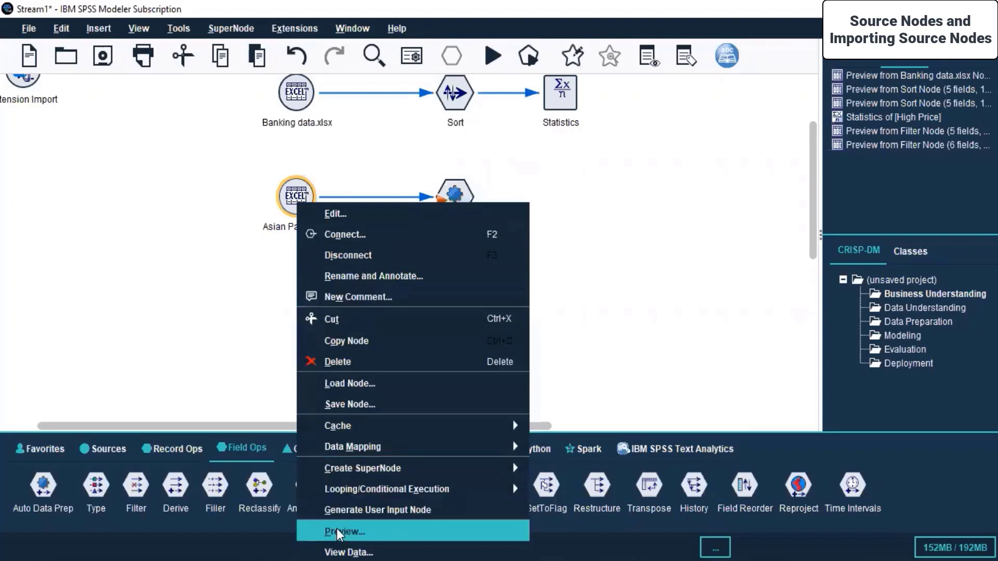
{"action": "left_click", "coordinate": [348, 551]}
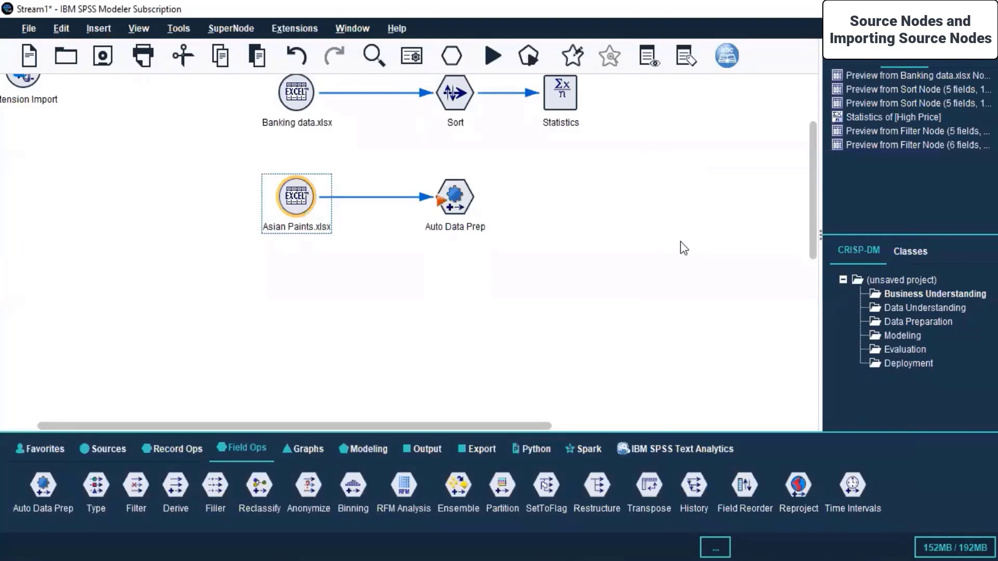
Add a Table output node to the right of Auto Data Prep
{"action": "left_click", "coordinate": [487, 447]}
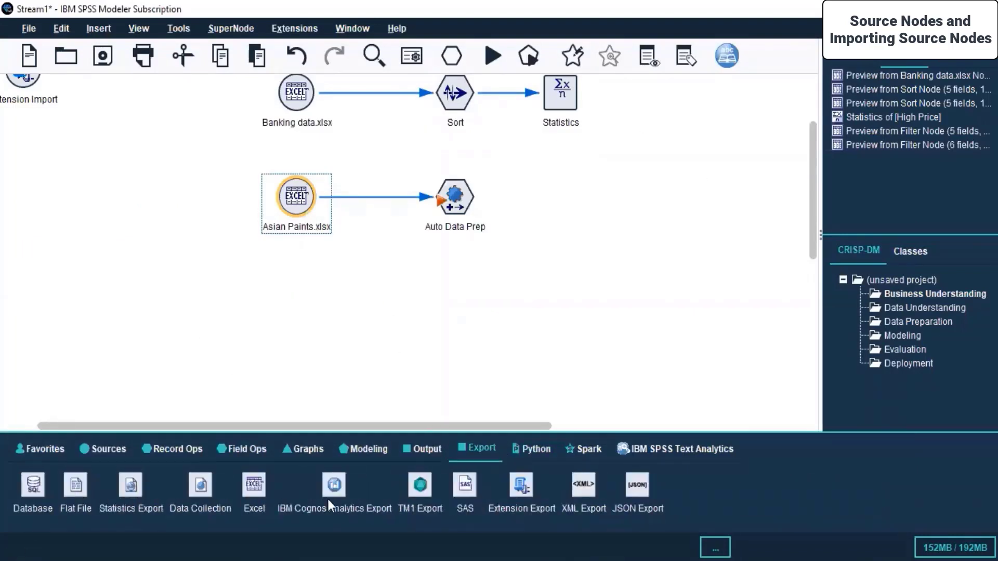
{"action": "left_click", "coordinate": [478, 444]}
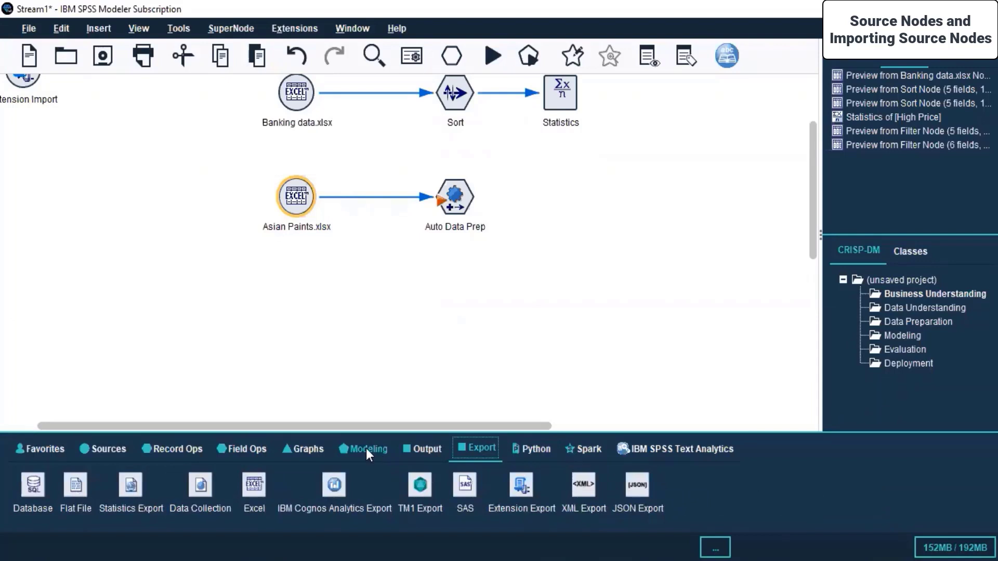
{"action": "left_click", "coordinate": [421, 449]}
{"action": "left_click_drag", "start_coordinate": [31, 488], "coordinate": [612, 279]}
{"action": "left_click_drag", "start_coordinate": [570, 194], "coordinate": [570, 196]}
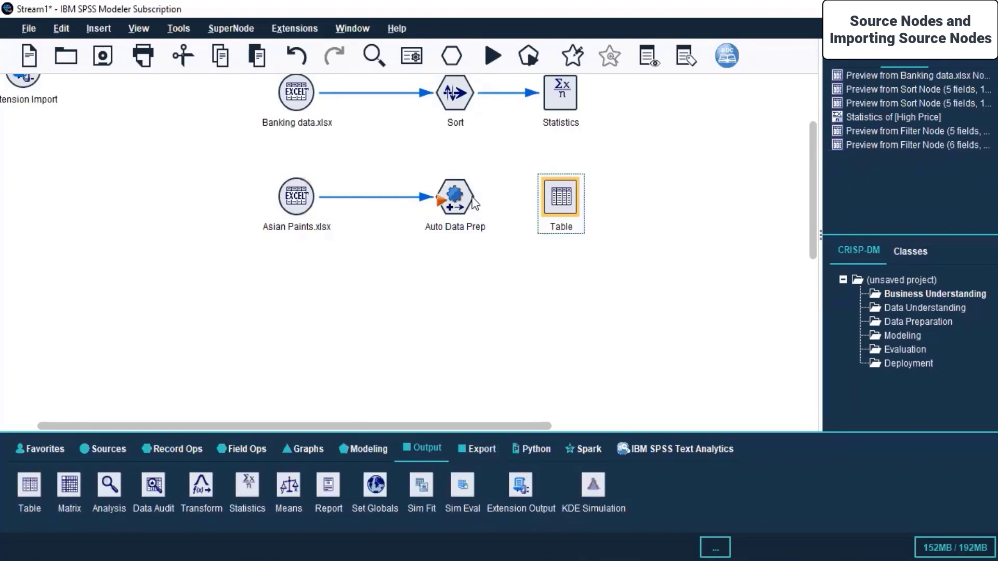
Connect Auto Data Prep to the Table node, completing Asian Paints.xlsx → Auto Data Prep → Table
{"action": "left_click", "coordinate": [440, 196]}
{"action": "right_click", "coordinate": [441, 196]}
{"action": "key", "text": "Escape"}
{"action": "left_click", "coordinate": [567, 200]}
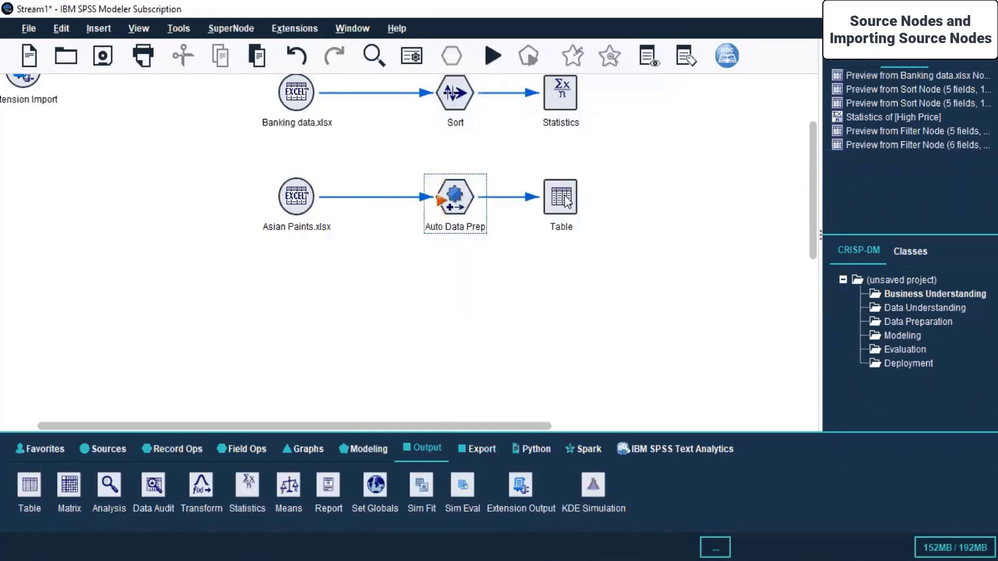
{"action": "left_click", "coordinate": [299, 196]}
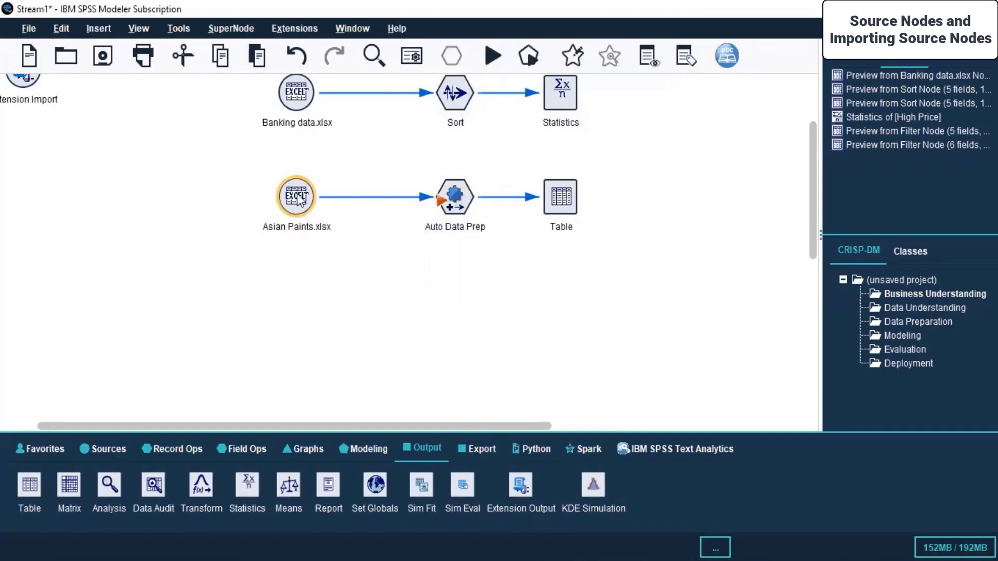
{"action": "right_click", "coordinate": [298, 195]}
Run the stream, inspect transformed WAP, shares, turnover and spread values, then rerun from Auto Data Prep
{"action": "left_click", "coordinate": [338, 558]}
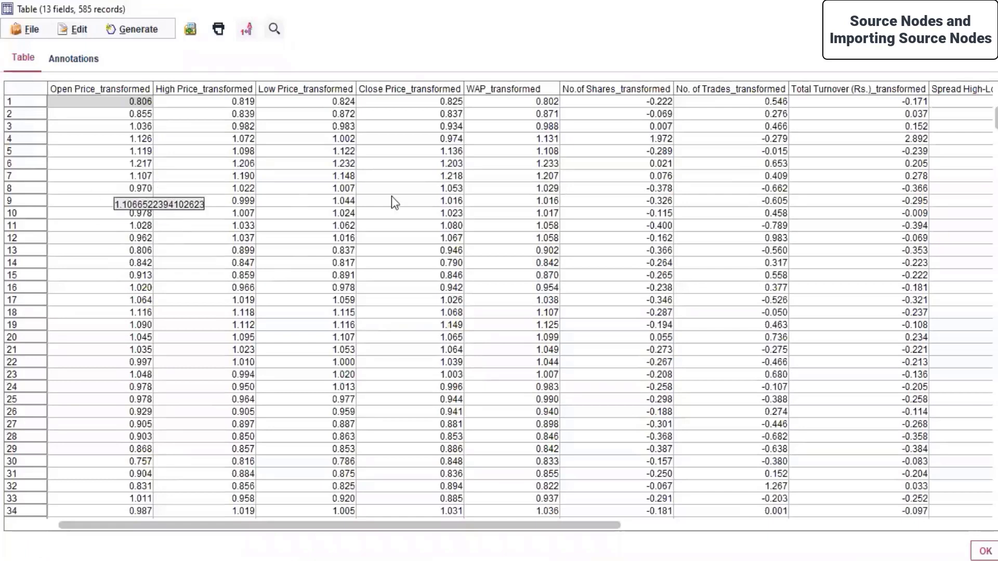
{"action": "left_click_drag", "start_coordinate": [412, 525], "coordinate": [234, 537]}
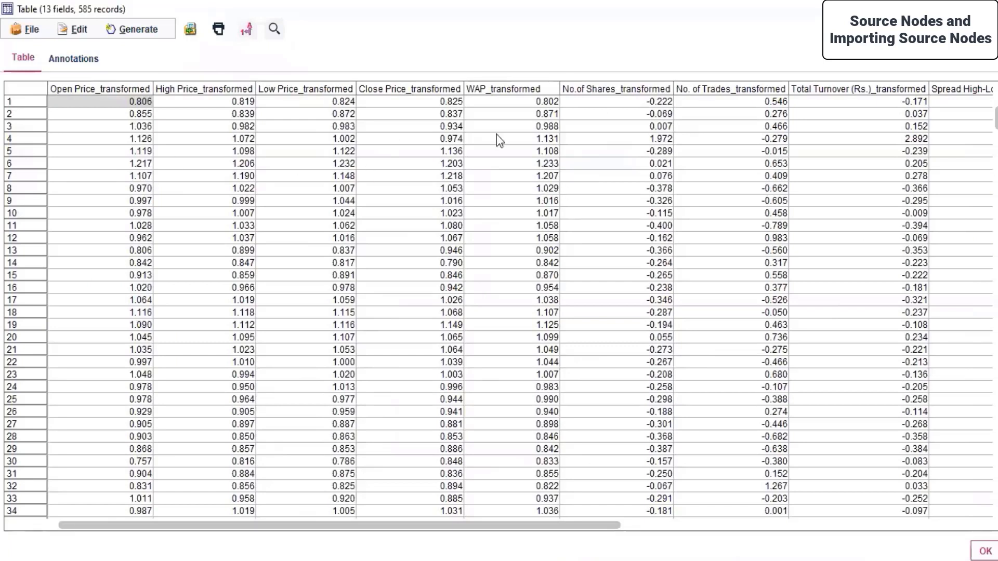
{"action": "left_click", "coordinate": [540, 126]}
{"action": "left_click", "coordinate": [639, 163]}
{"action": "left_click", "coordinate": [740, 175]}
{"action": "left_click", "coordinate": [858, 179]}
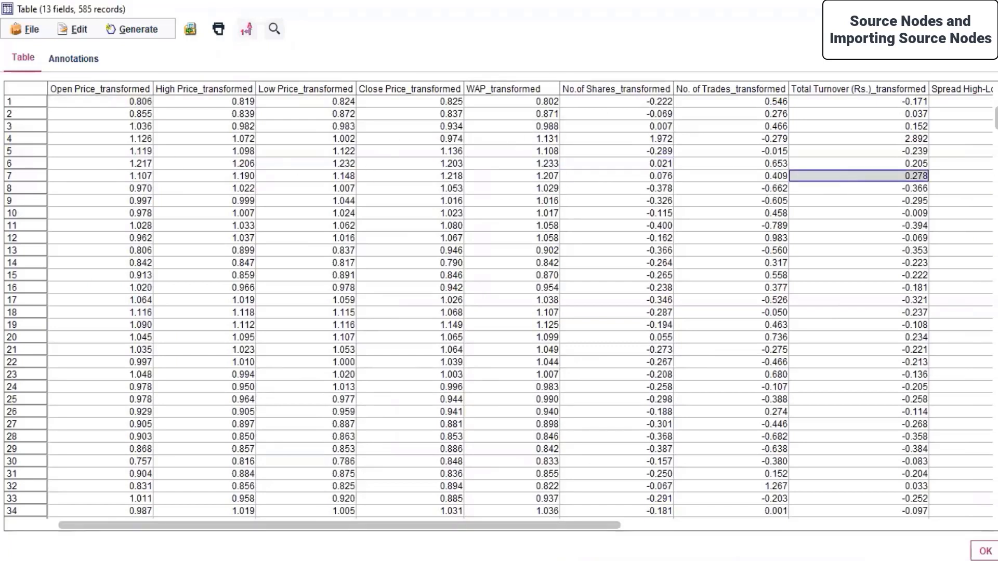
{"action": "left_click", "coordinate": [976, 177]}
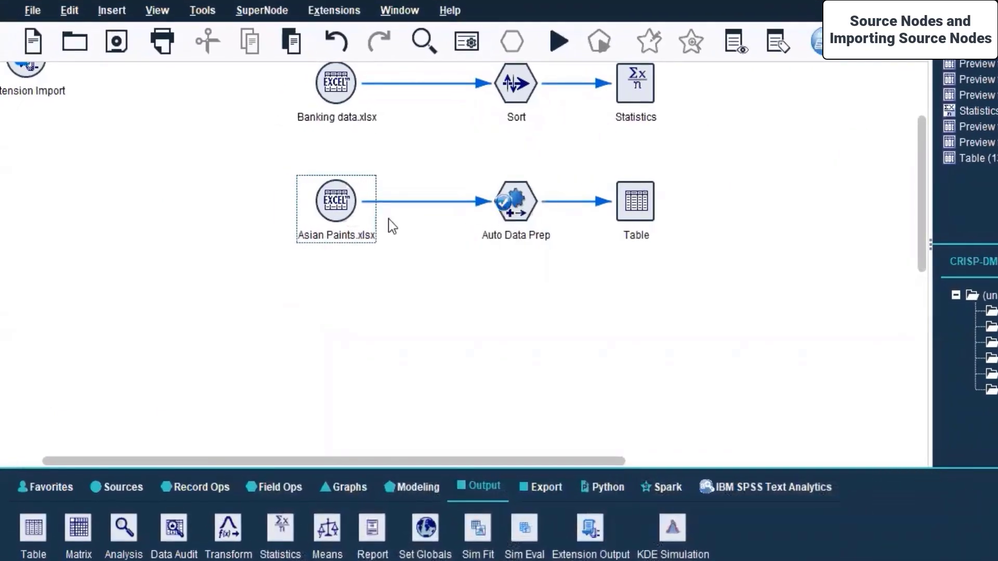
{"action": "right_click", "coordinate": [516, 207]}
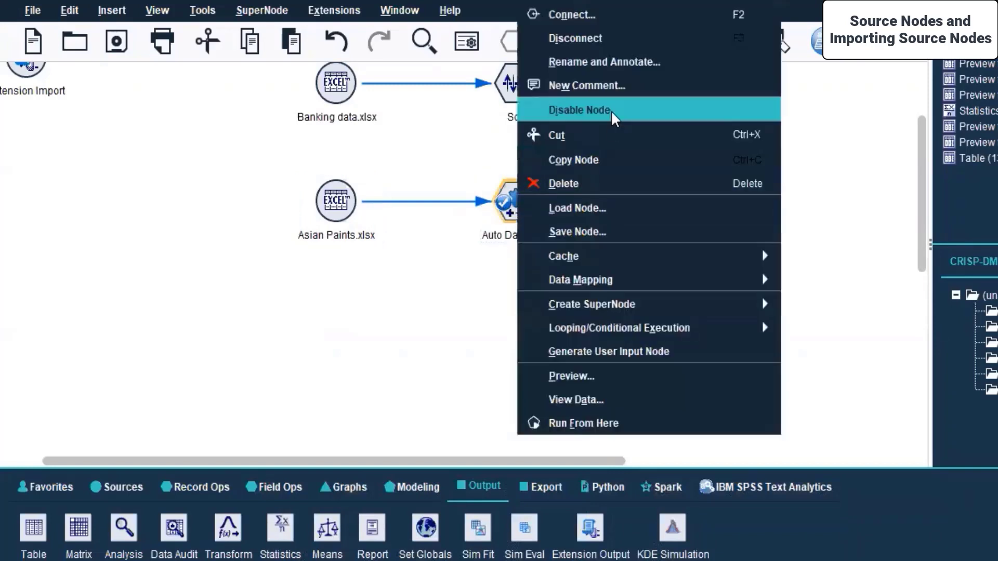
{"action": "left_click", "coordinate": [590, 425]}
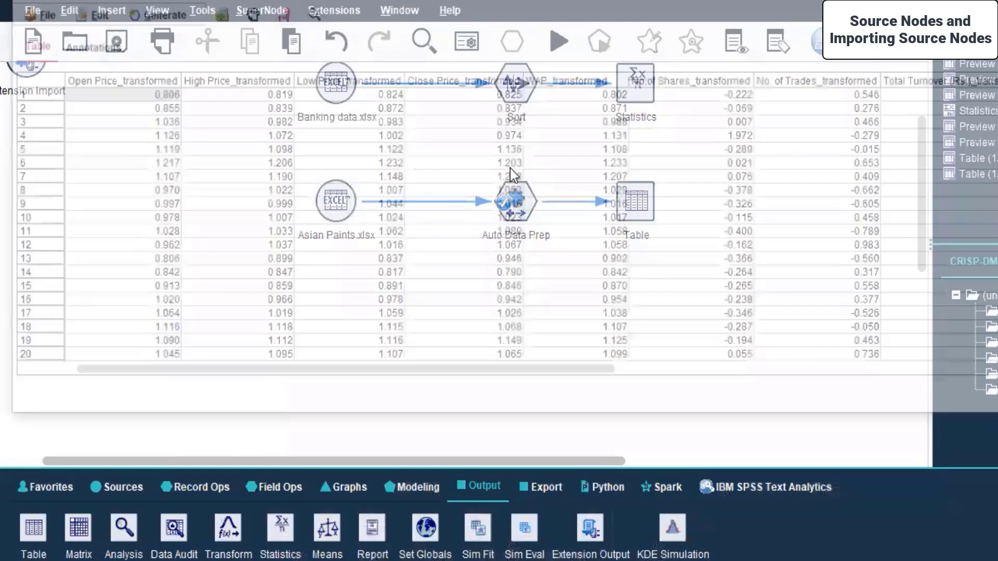
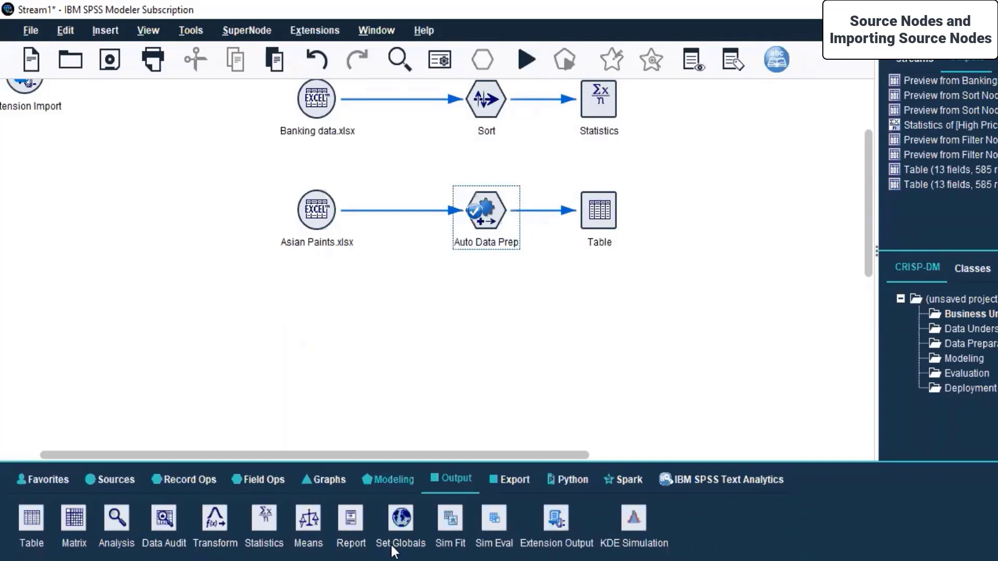
Add a Statistics output node to the canvas and place it below the Auto Data Prep branch
{"action": "left_click", "coordinate": [259, 522]}
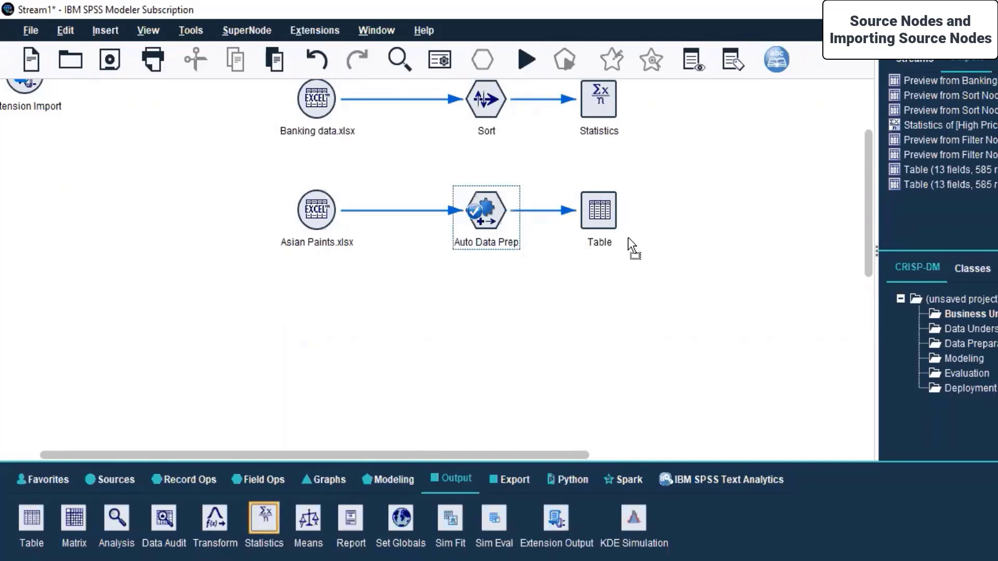
{"action": "left_click", "coordinate": [715, 198]}
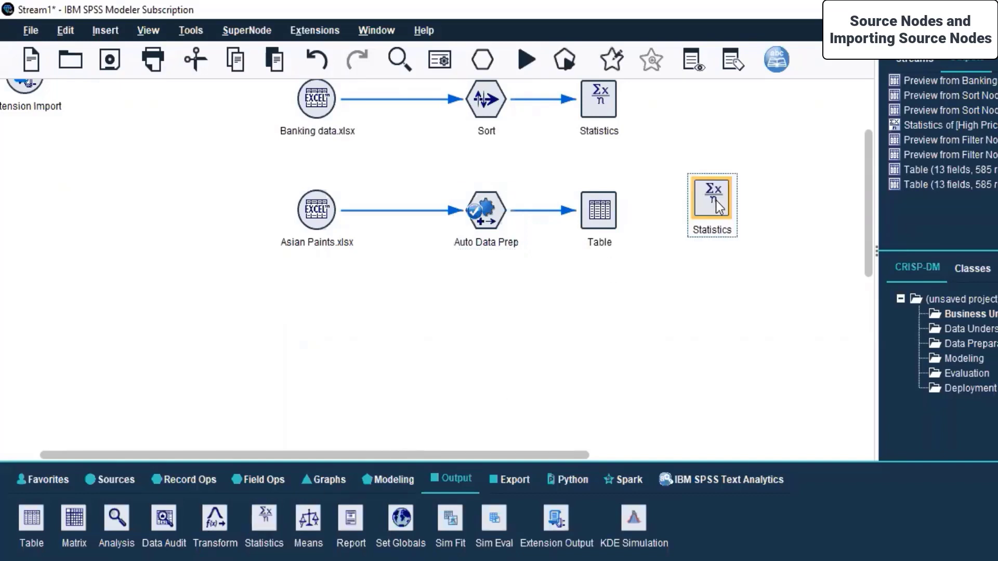
{"action": "right_click", "coordinate": [591, 221]}
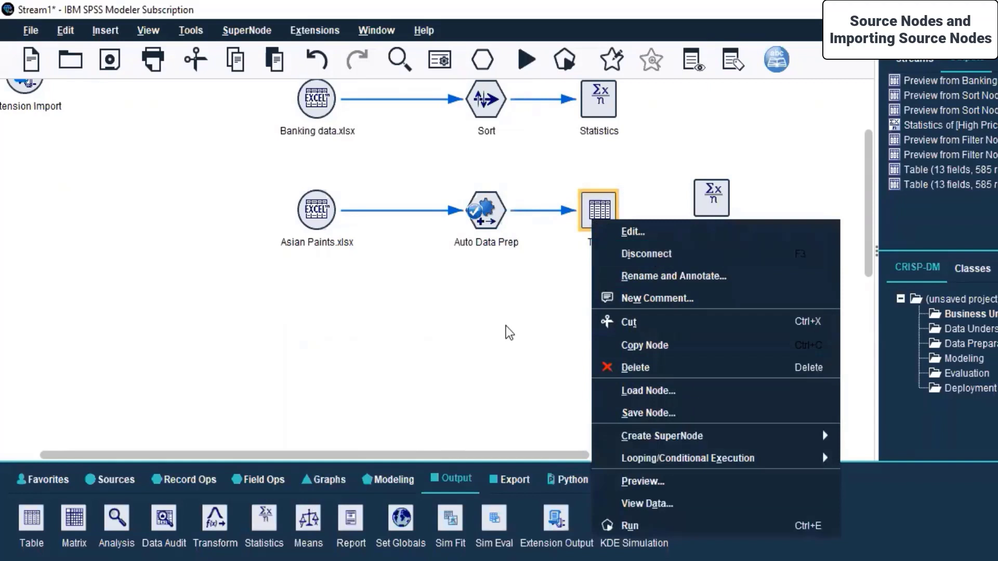
{"action": "left_click", "coordinate": [503, 327]}
{"action": "left_click_drag", "start_coordinate": [705, 204], "coordinate": [563, 369]}
Connect the Auto Data Prep node to the new Statistics node
{"action": "left_click", "coordinate": [495, 223]}
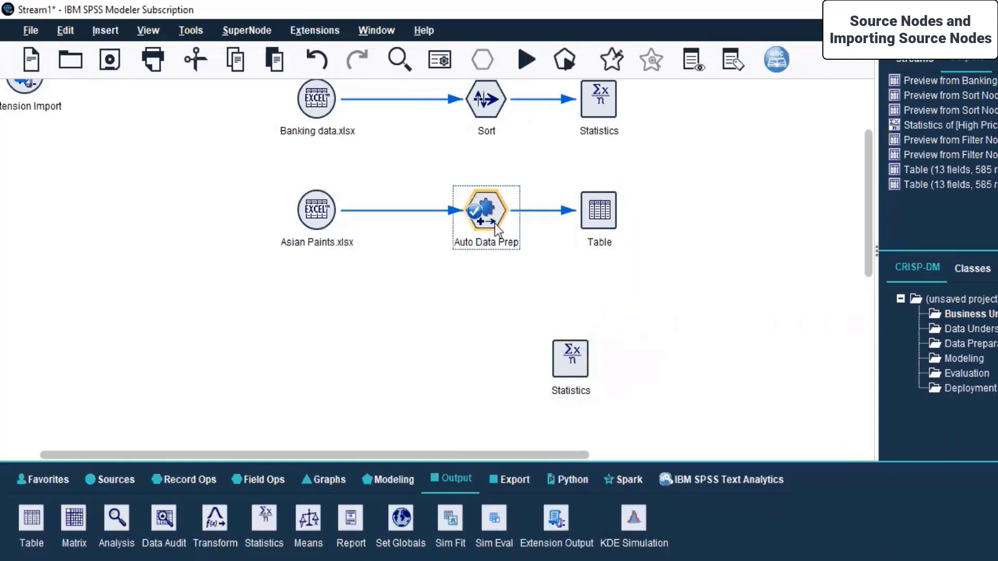
{"action": "right_click", "coordinate": [494, 223]}
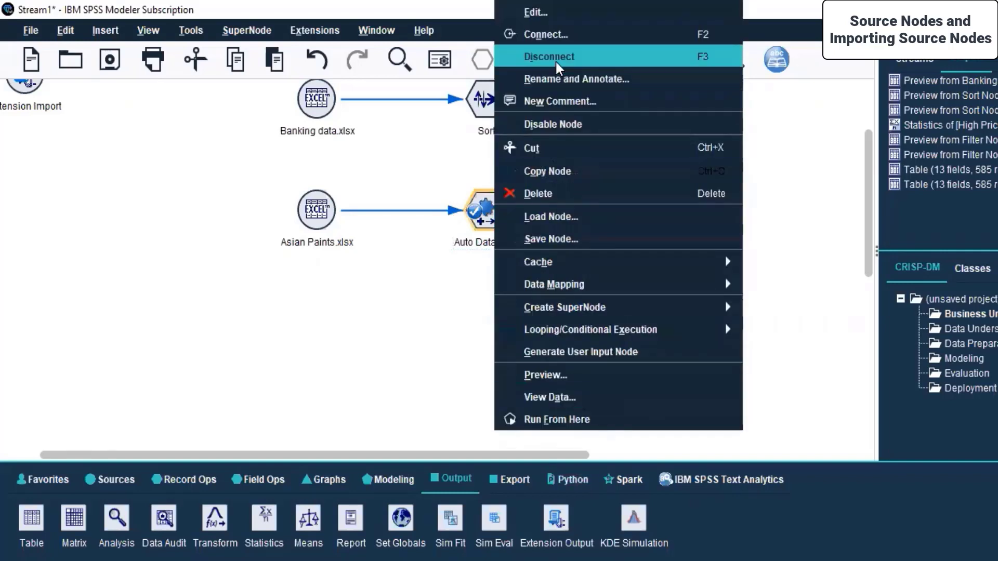
{"action": "left_click", "coordinate": [557, 42]}
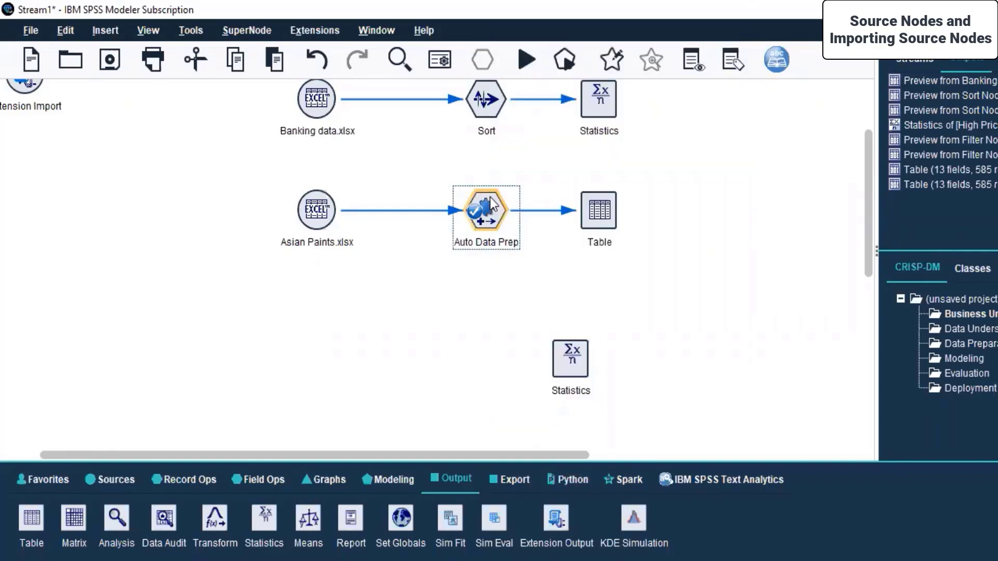
{"action": "left_click", "coordinate": [568, 364]}
Make the Statistics node examine Close Price_transformed, No.of Shares_transformed and High Price_transformed, and apply
{"action": "double_click", "coordinate": [571, 366]}
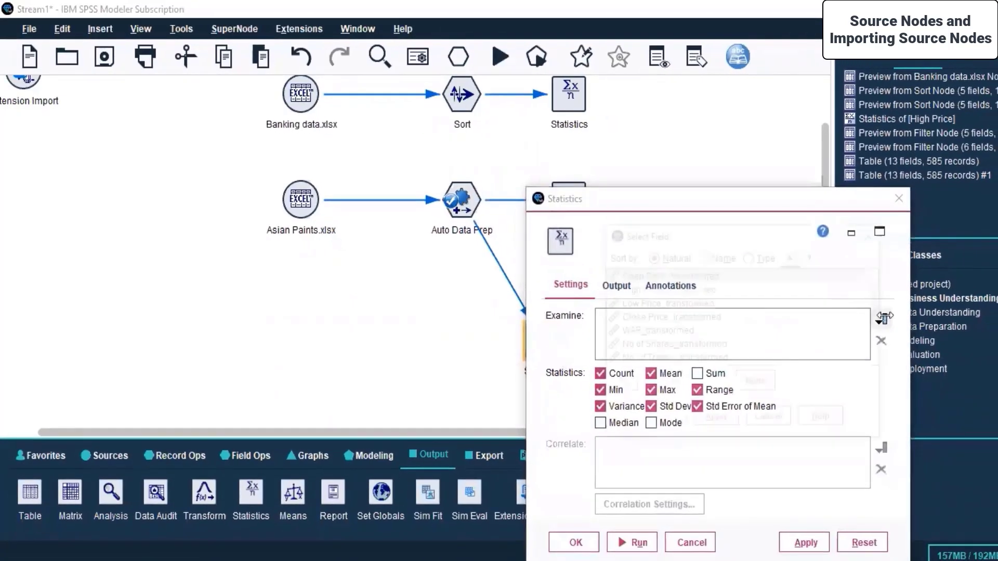
{"action": "left_click", "coordinate": [882, 318]}
{"action": "left_click", "coordinate": [654, 318]}
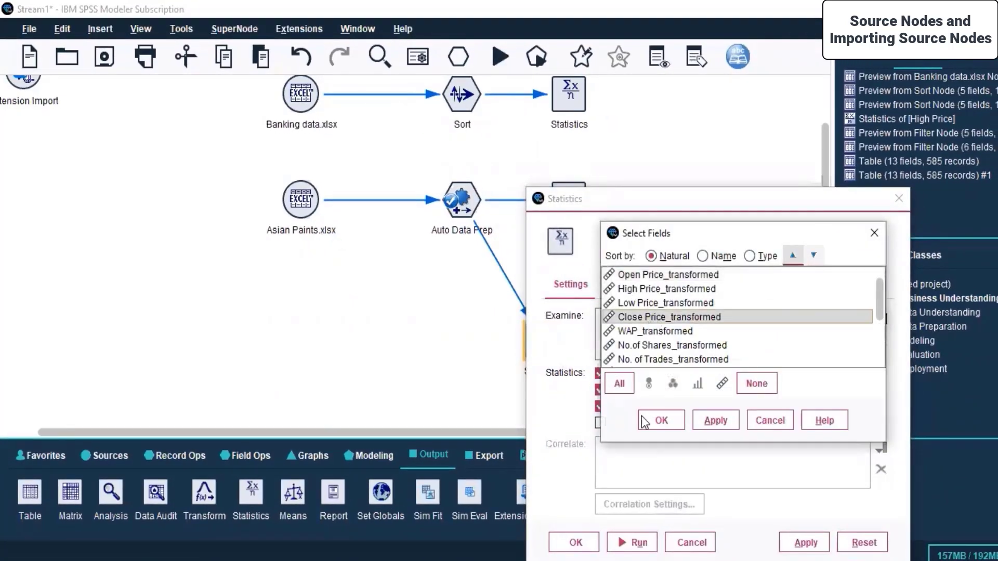
{"action": "left_click", "coordinate": [726, 425]}
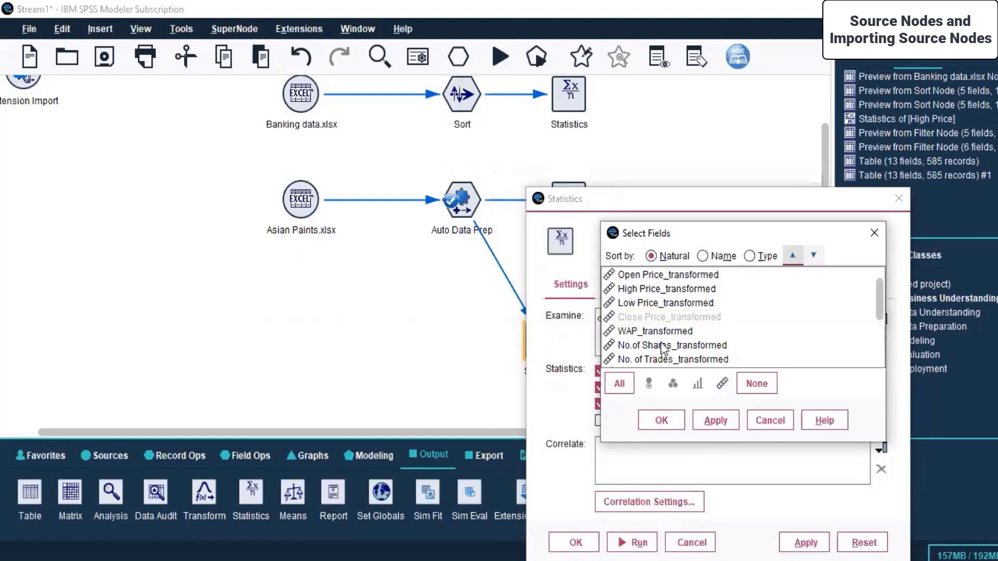
{"action": "left_click", "coordinate": [665, 345]}
{"action": "left_click", "coordinate": [715, 419]}
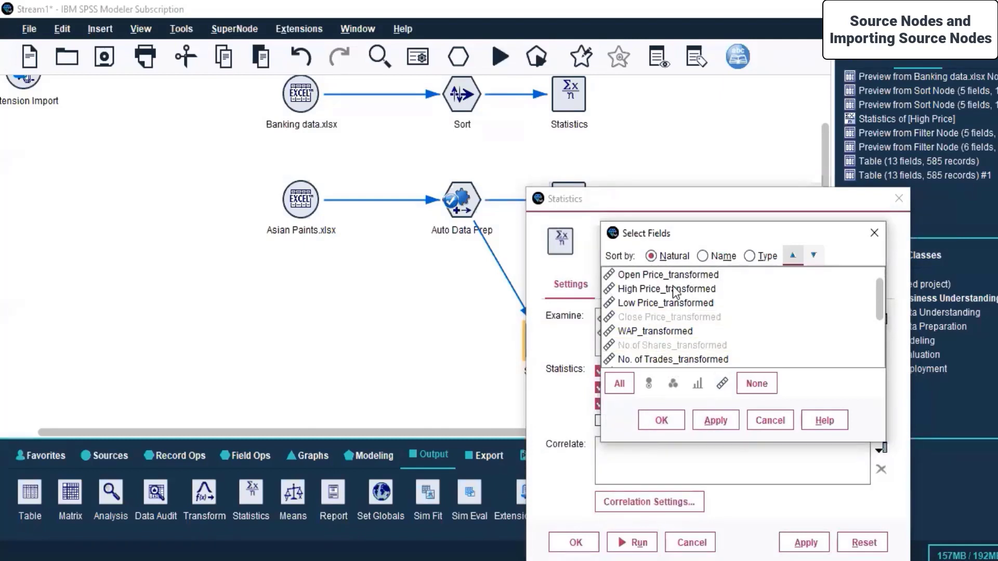
{"action": "left_click", "coordinate": [671, 288]}
{"action": "left_click", "coordinate": [716, 420]}
{"action": "left_click", "coordinate": [647, 419]}
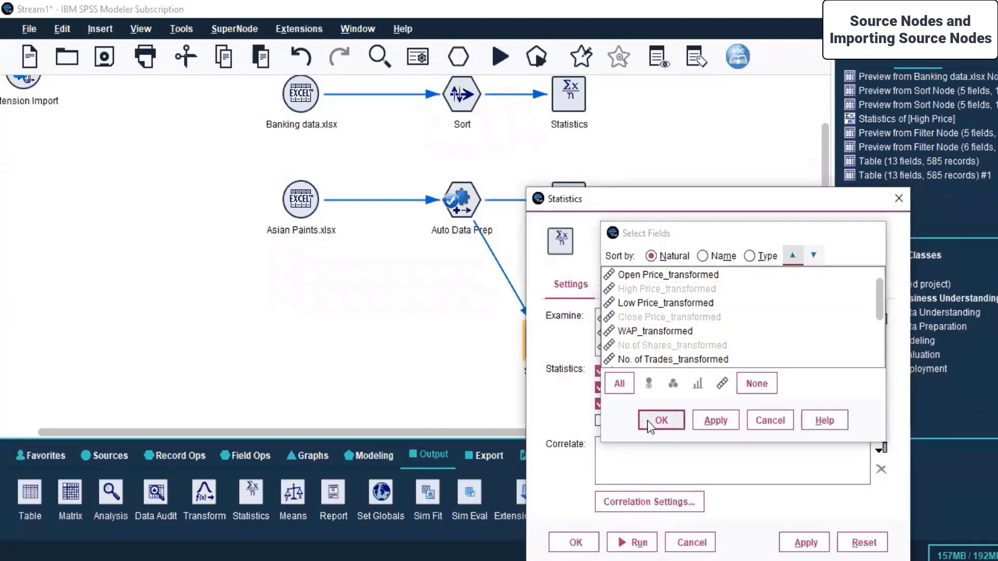
{"action": "left_click_drag", "start_coordinate": [655, 202], "coordinate": [637, 117]}
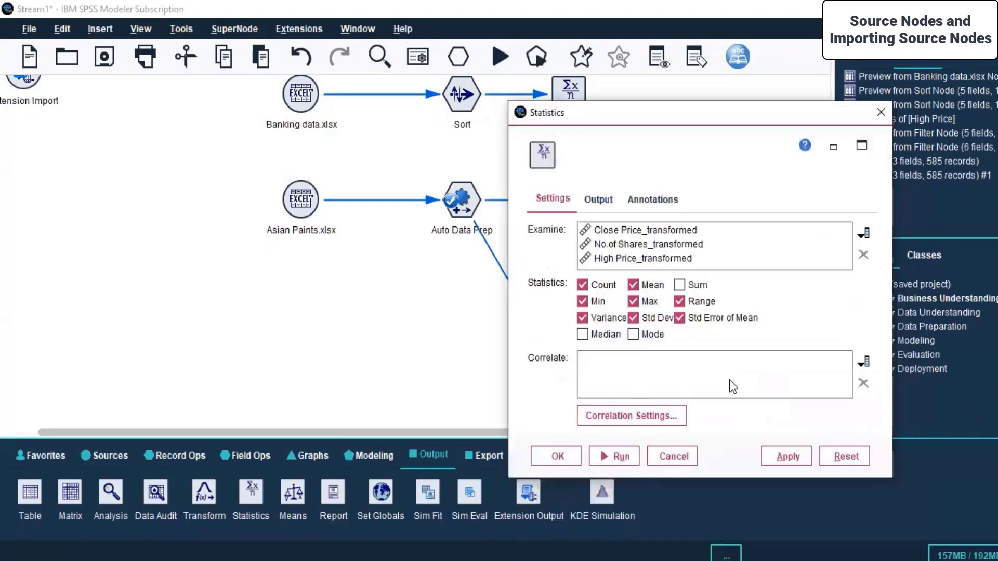
{"action": "left_click", "coordinate": [778, 456]}
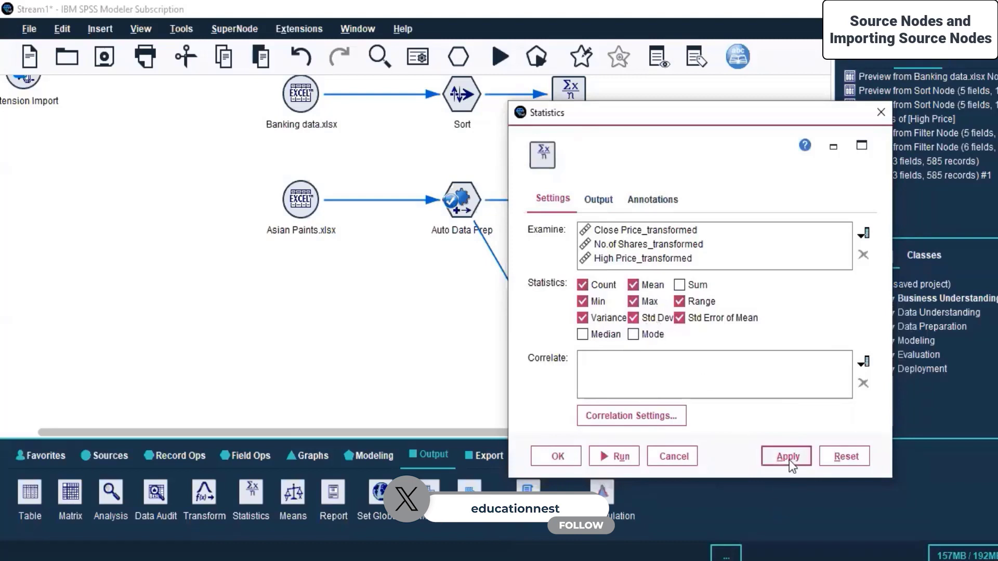
{"action": "left_click", "coordinate": [563, 451]}
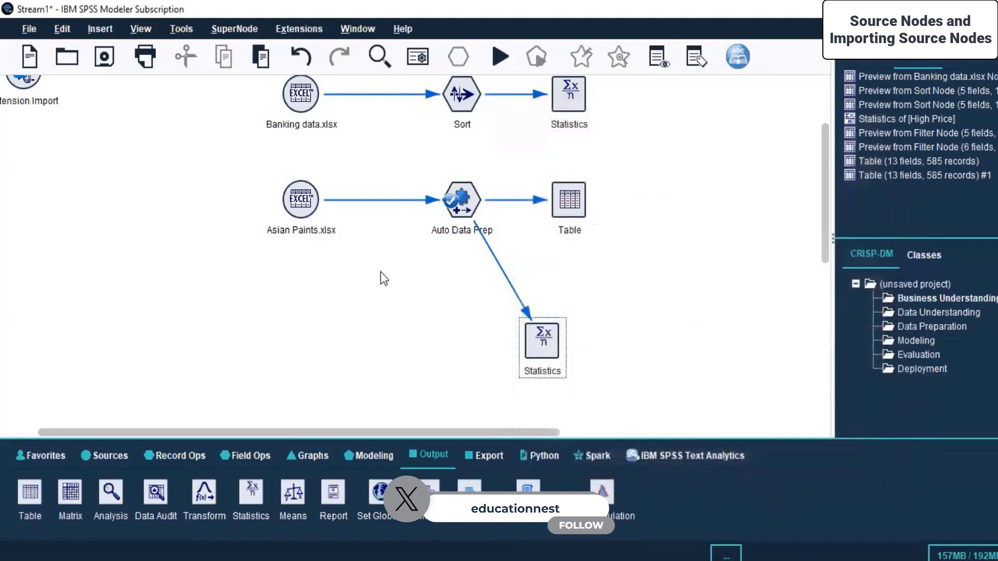
Run the stream from Auto Data Prep and review the Statistics and Table (13 fields, 585 records) outputs
{"action": "left_click", "coordinate": [455, 211]}
{"action": "right_click", "coordinate": [455, 211]}
{"action": "left_click", "coordinate": [507, 399]}
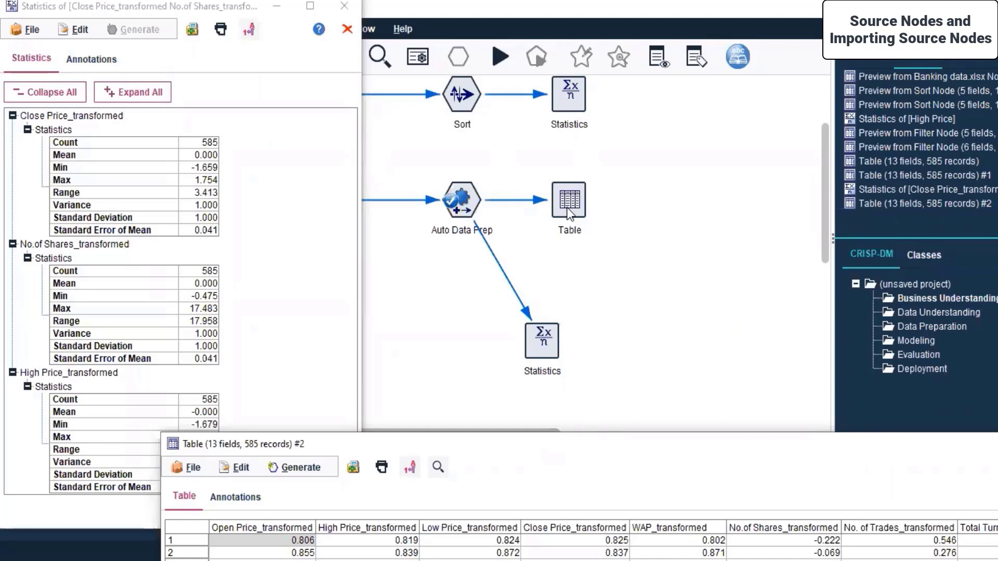
{"action": "left_click", "coordinate": [264, 98]}
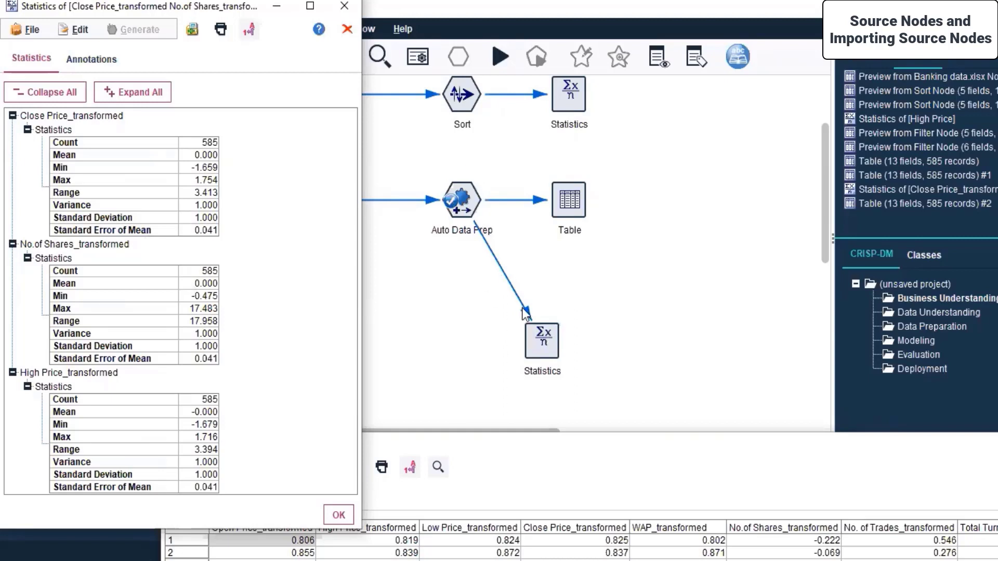
{"action": "left_click", "coordinate": [601, 449]}
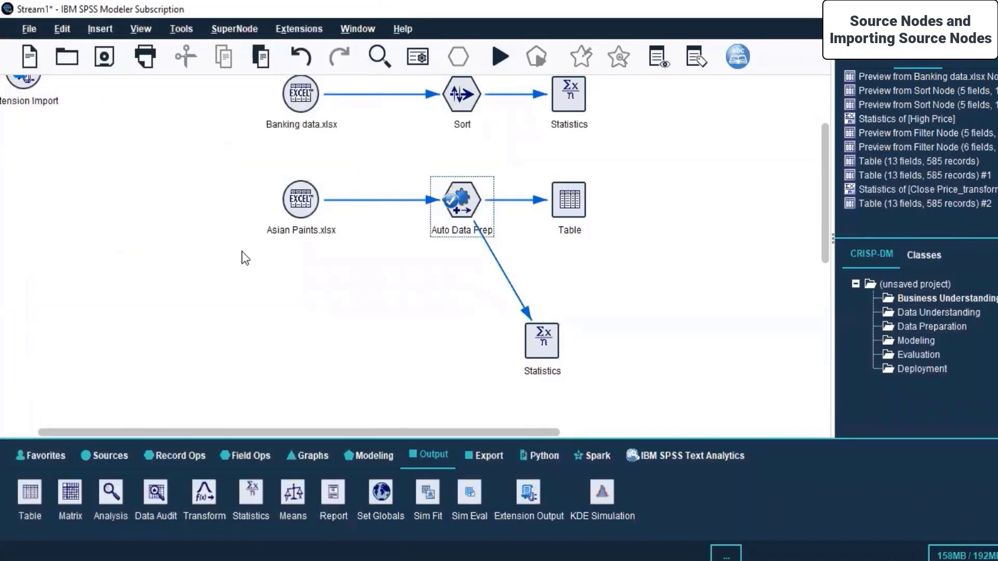
Delete the Extension Import node from the stream
{"action": "scroll", "coordinate": [233, 252], "scroll_direction": "up", "scroll_amount": 3}
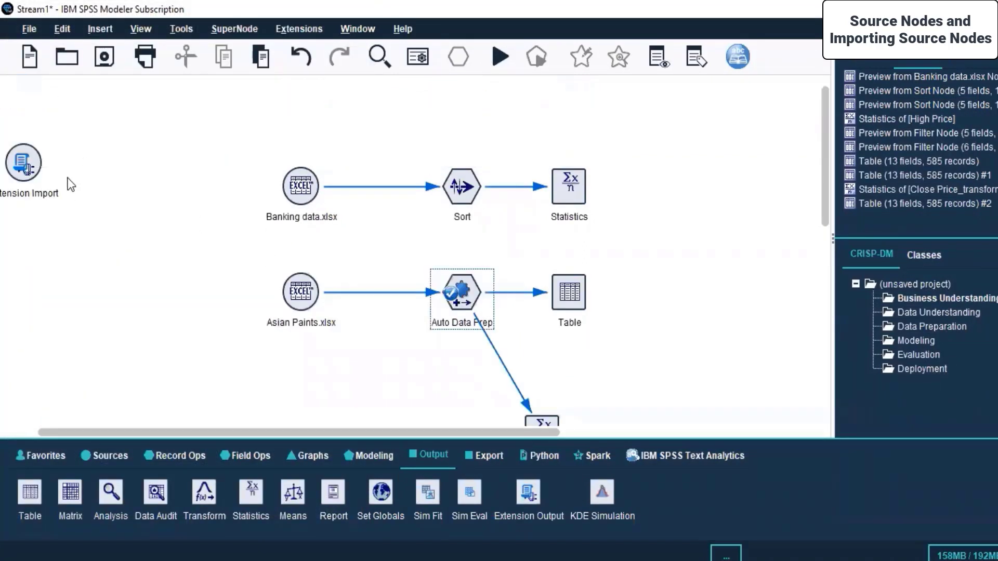
{"action": "left_click", "coordinate": [25, 162]}
{"action": "right_click", "coordinate": [30, 159]}
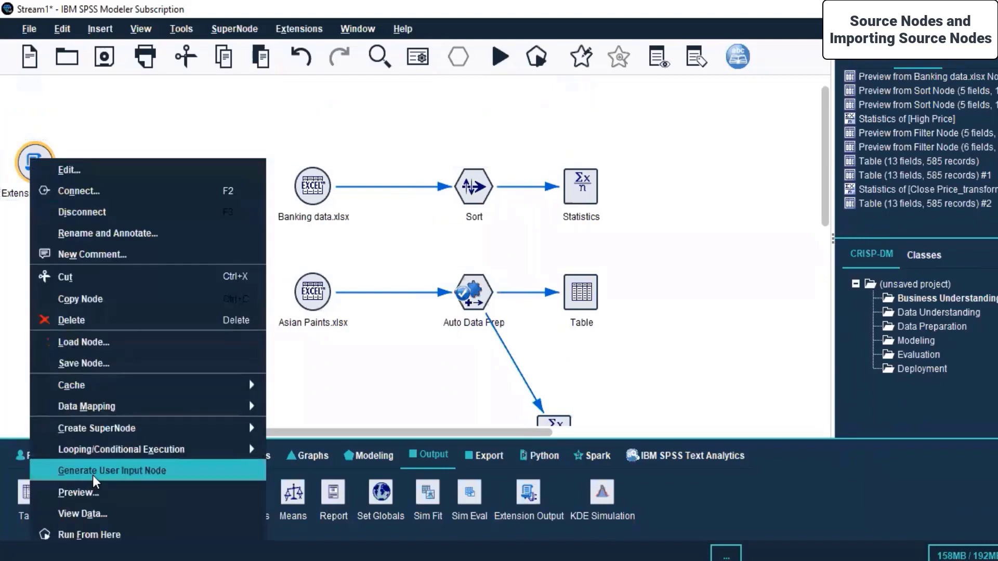
{"action": "left_click", "coordinate": [78, 320]}
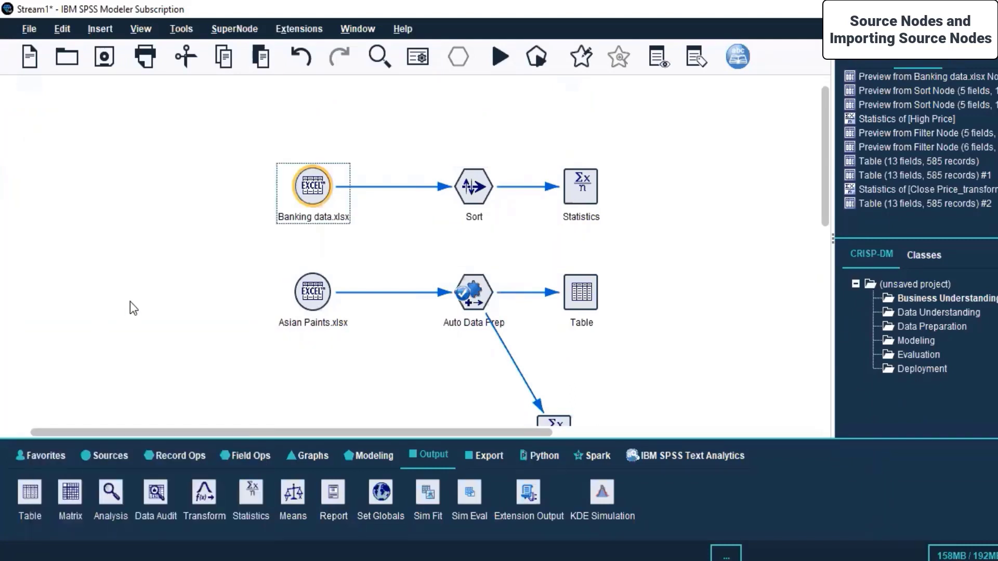
{"action": "scroll", "coordinate": [130, 307], "scroll_direction": "down", "scroll_amount": 2}
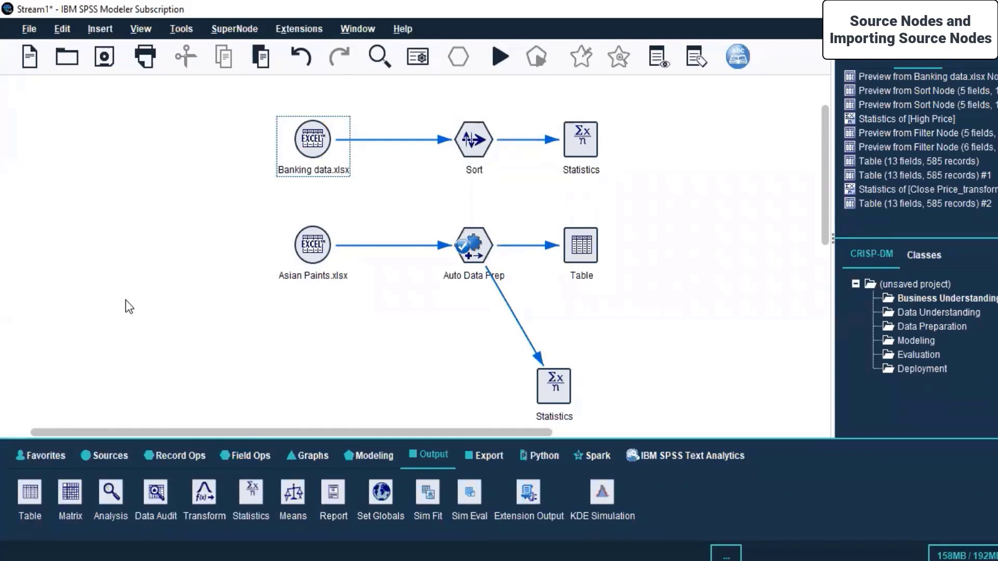
Select the Banking data.xlsx node and show the Streams list containing Stream1
{"action": "left_click", "coordinate": [294, 136]}
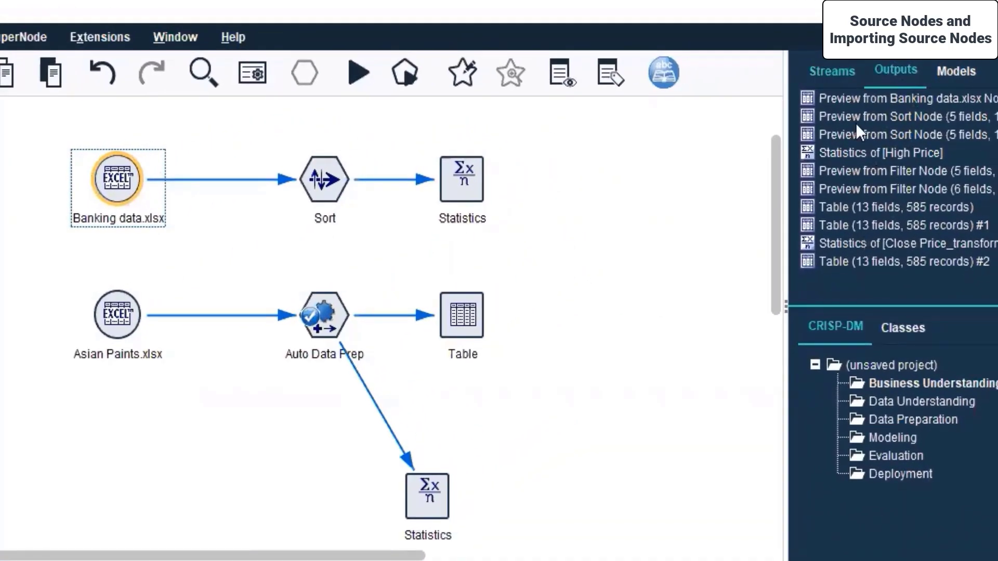
{"action": "left_click", "coordinate": [951, 75]}
{"action": "left_click", "coordinate": [847, 79]}
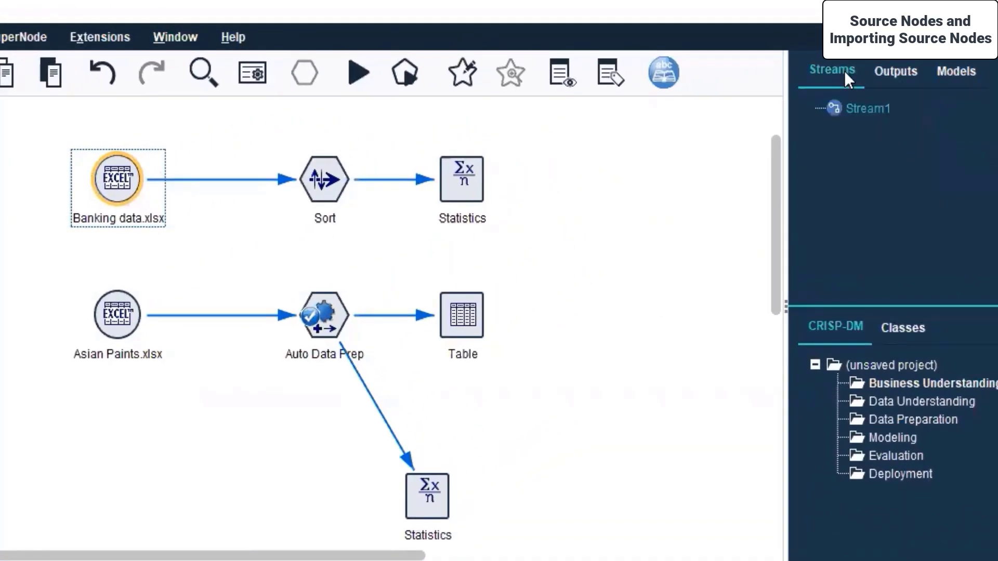
Save Stream1 under a new name, choosing Desktop > Live Sessions > SPSS MODELLER > Day 2 as location
{"action": "right_click", "coordinate": [866, 108]}
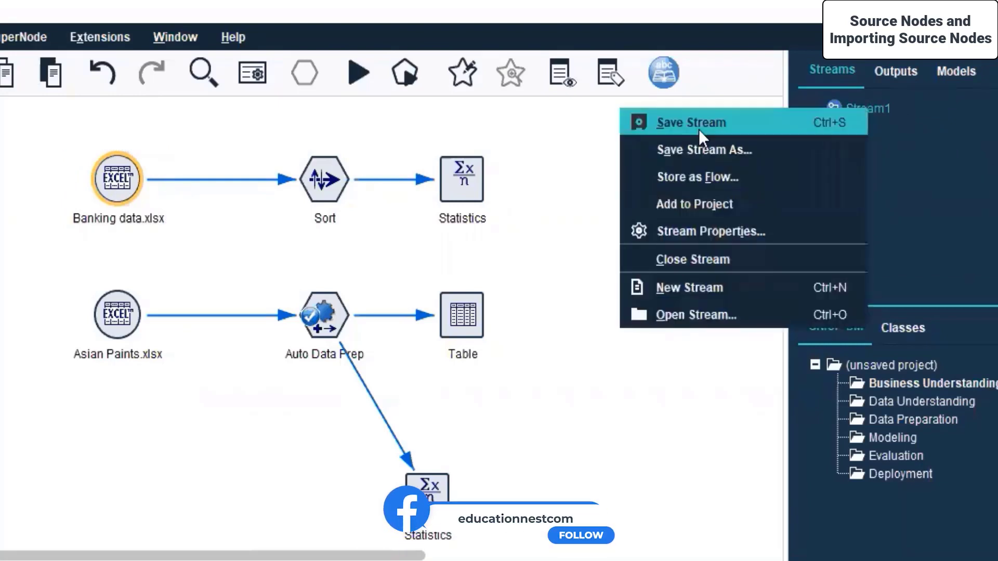
{"action": "left_click", "coordinate": [673, 147]}
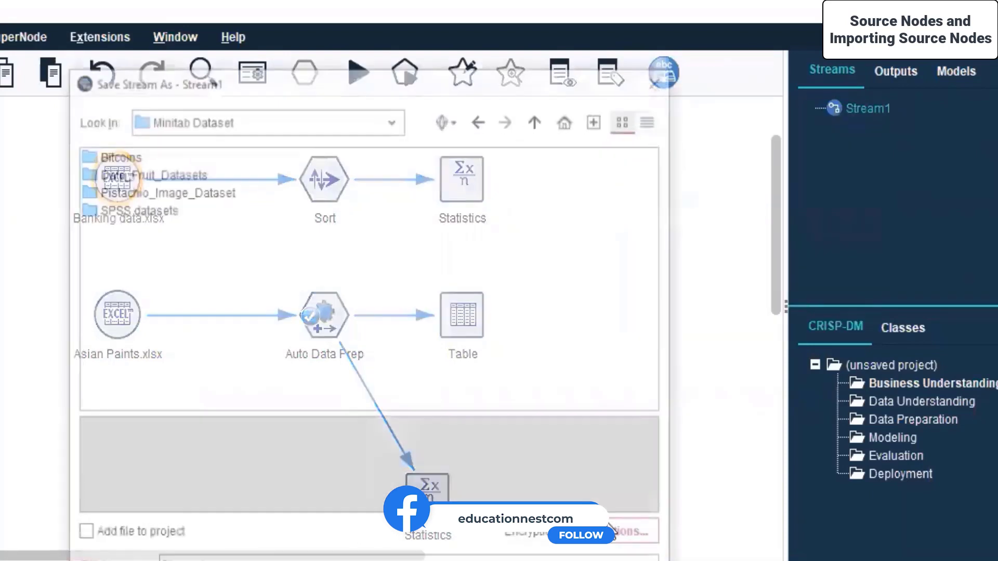
{"action": "left_click", "coordinate": [484, 101]}
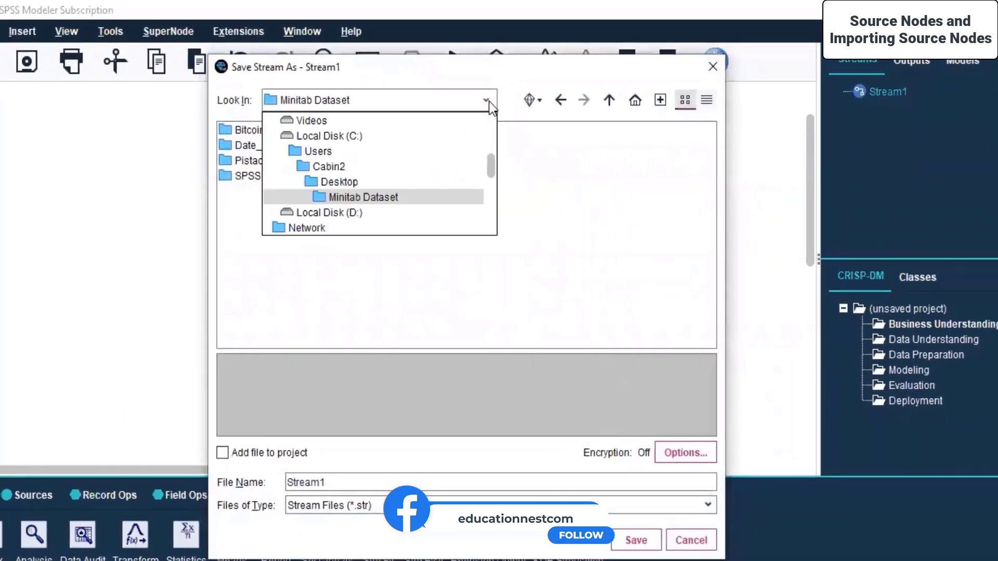
{"action": "left_click", "coordinate": [335, 182]}
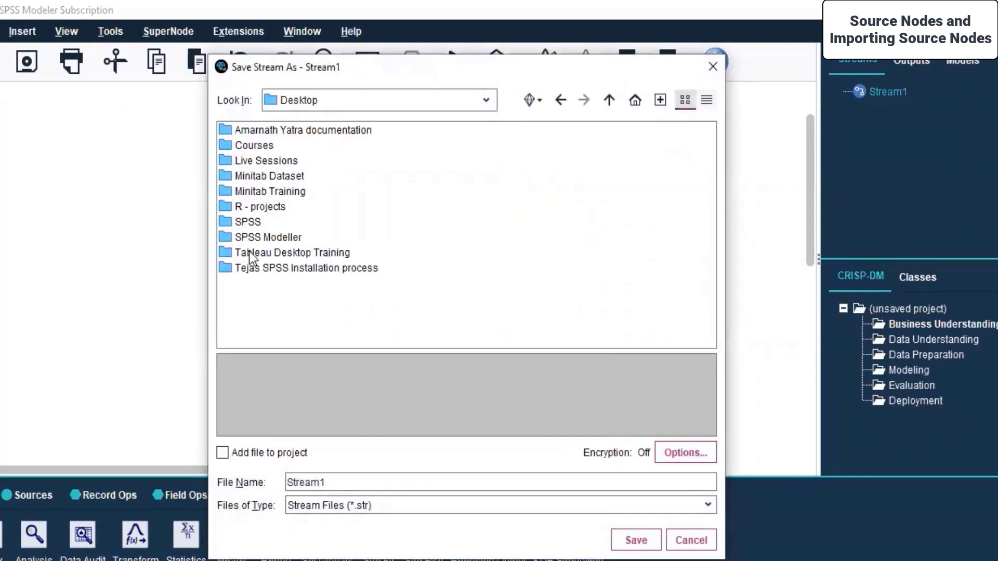
{"action": "double_click", "coordinate": [266, 162]}
{"action": "double_click", "coordinate": [259, 220]}
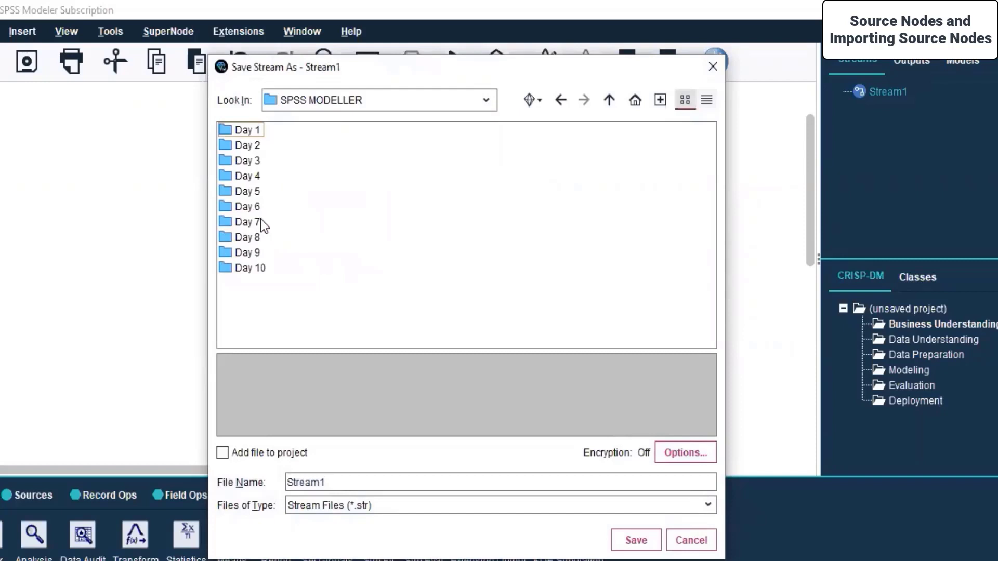
{"action": "double_click", "coordinate": [254, 130]}
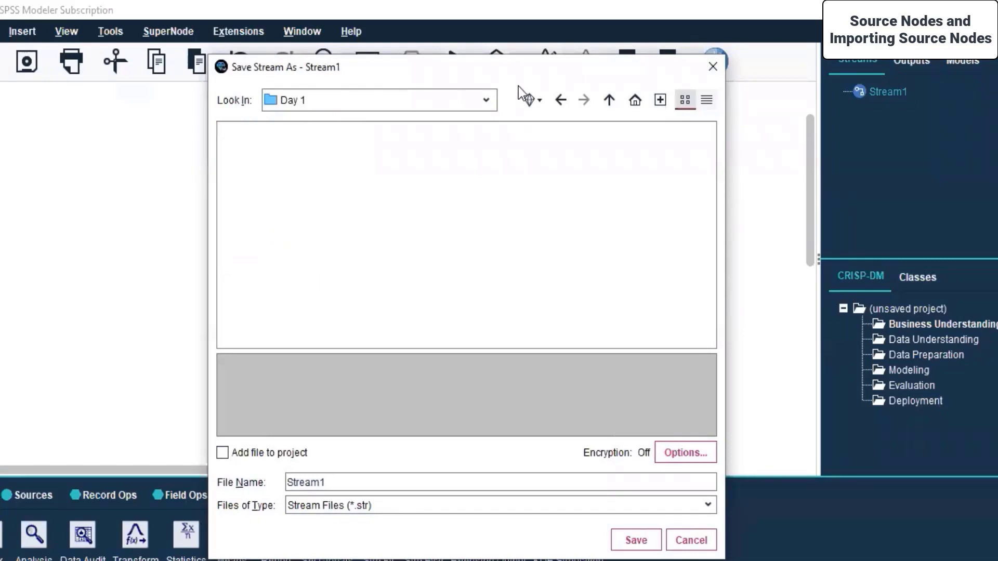
{"action": "left_click", "coordinate": [482, 103]}
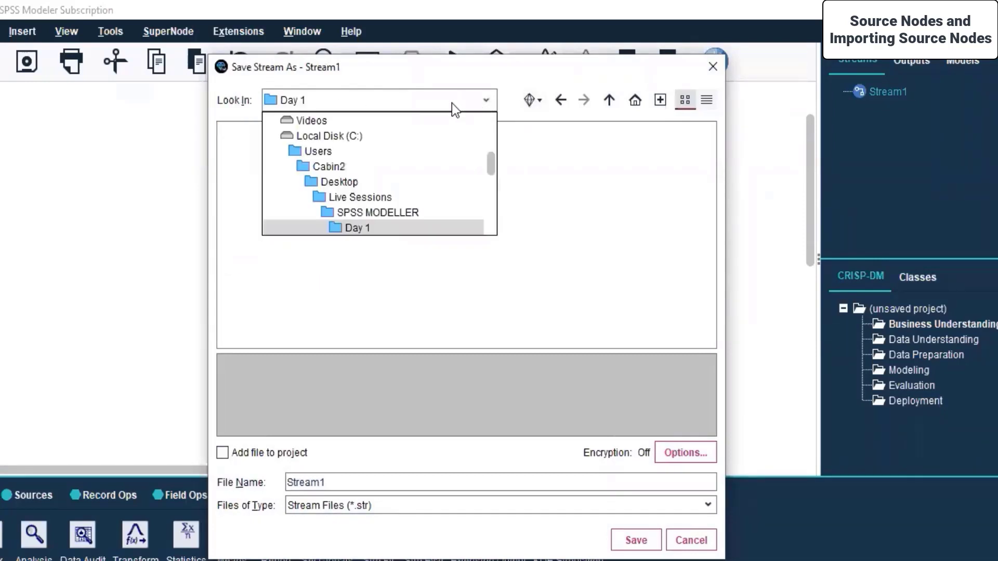
{"action": "left_click", "coordinate": [358, 214]}
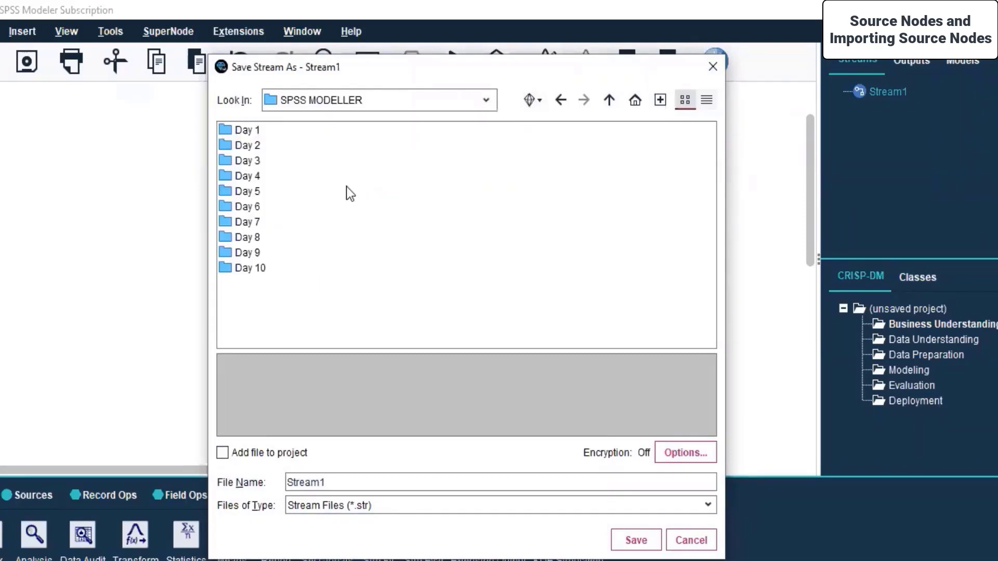
{"action": "double_click", "coordinate": [254, 147]}
Name the stream file 'Stream1-Bank data' and save it
{"action": "left_click", "coordinate": [345, 482]}
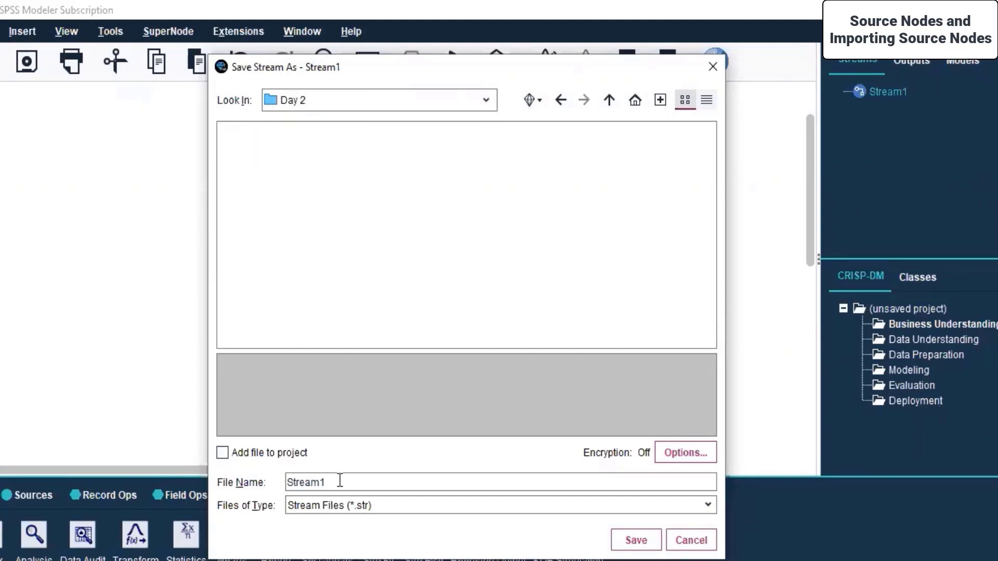
{"action": "type", "text": "-Bank data"}
{"action": "left_click_drag", "start_coordinate": [579, 71], "coordinate": [997, 136]}
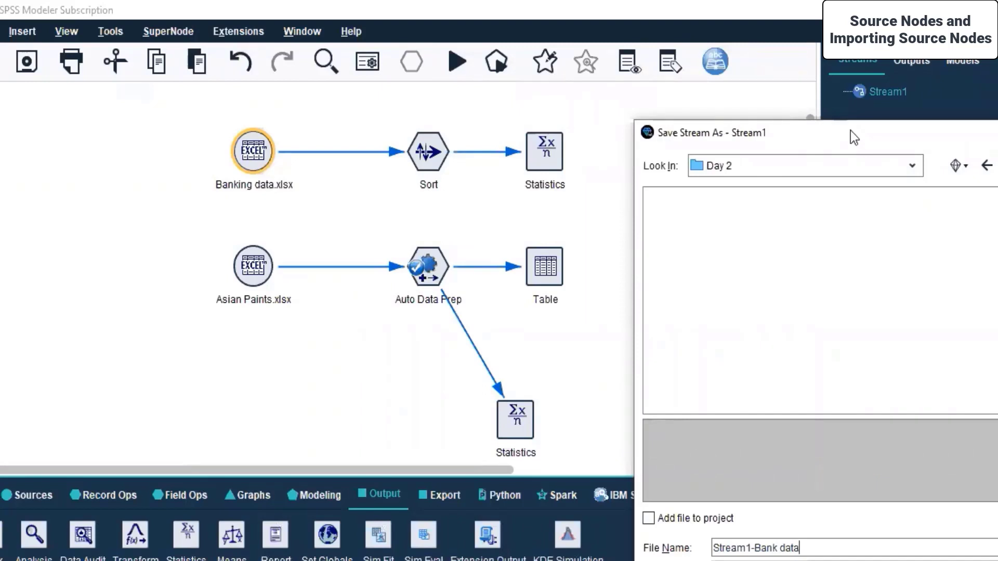
{"action": "left_click_drag", "start_coordinate": [850, 130], "coordinate": [660, 57]}
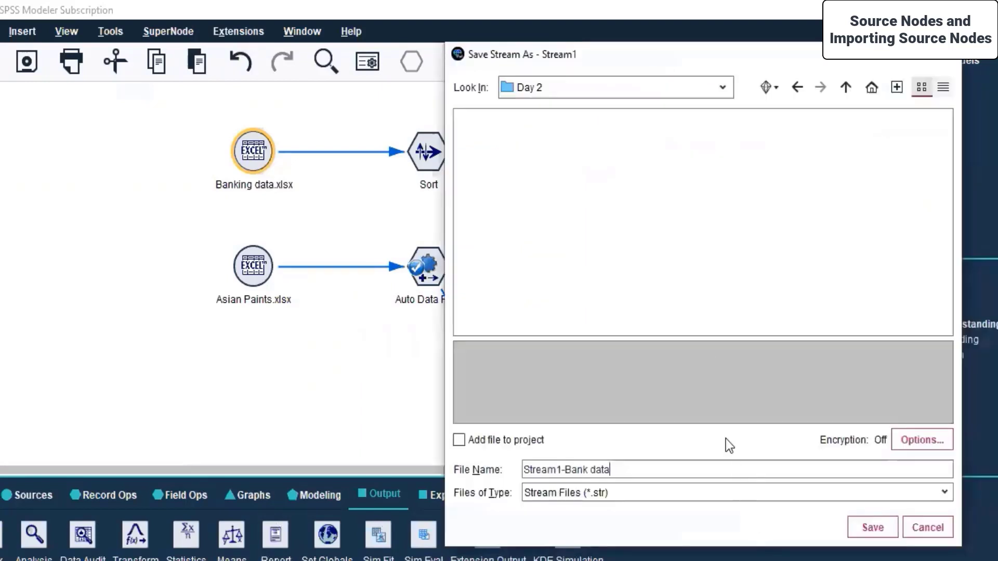
{"action": "left_click", "coordinate": [873, 533]}
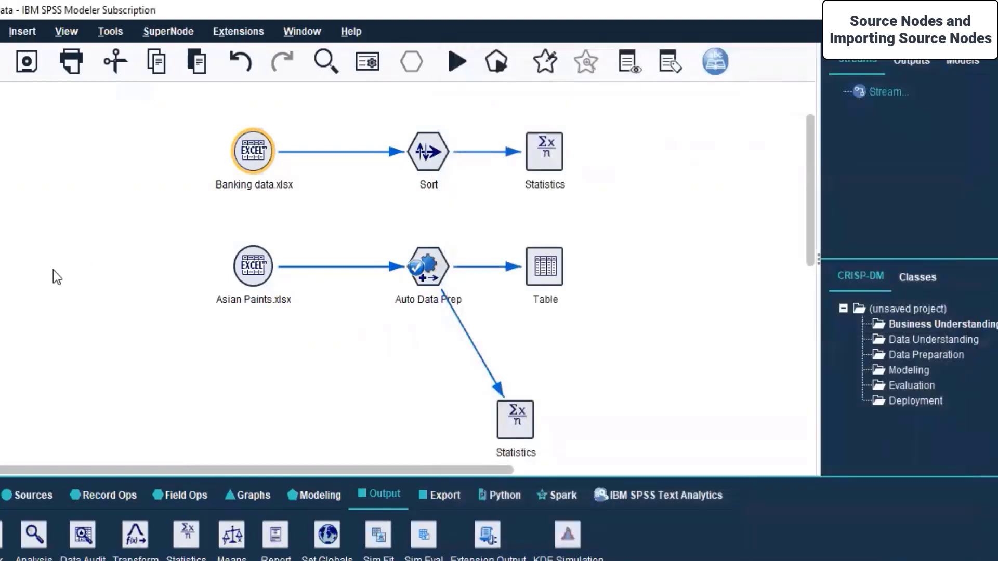
Show the generated outputs list and save the stream again
{"action": "left_click", "coordinate": [53, 270]}
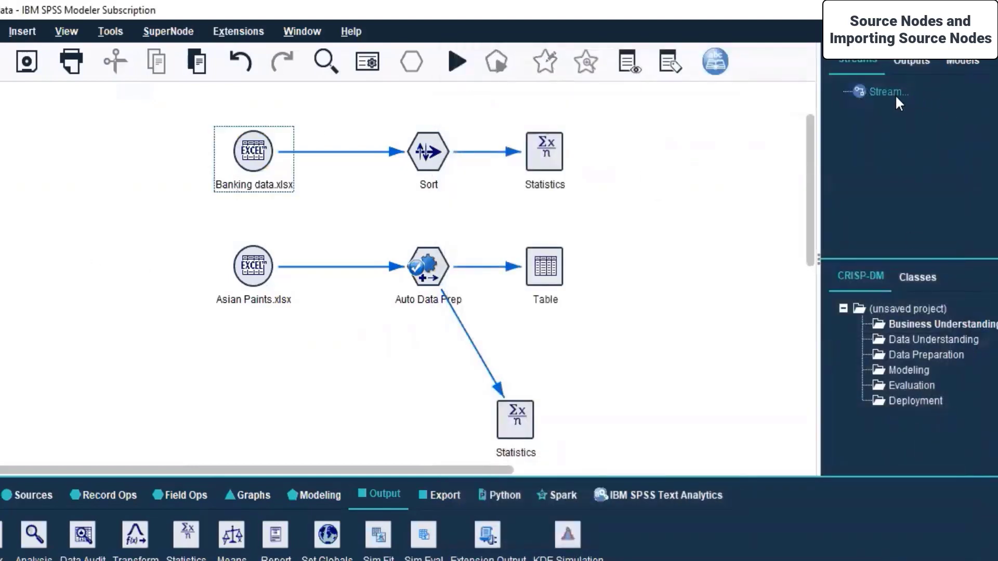
{"action": "left_click", "coordinate": [917, 59]}
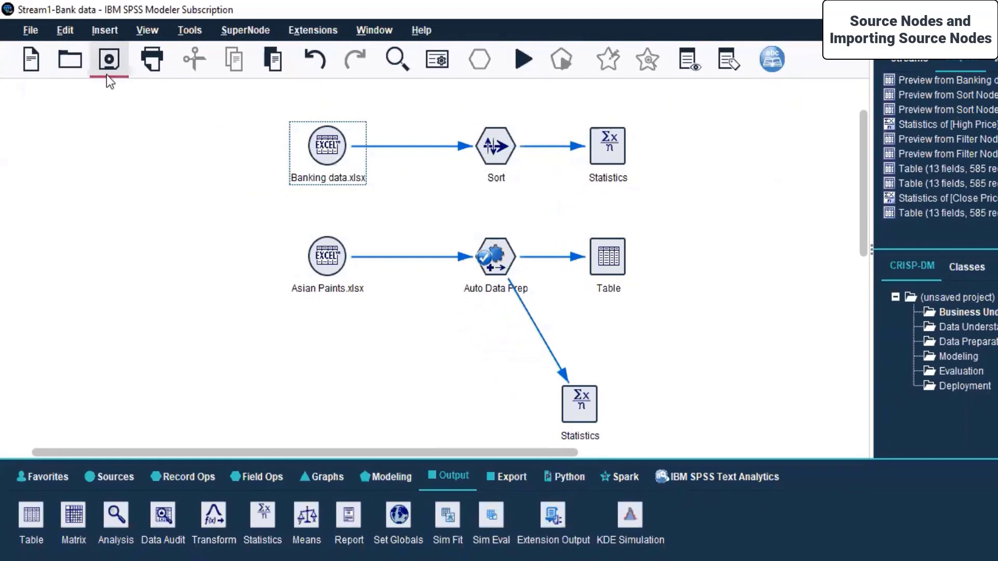
{"action": "left_click", "coordinate": [111, 57]}
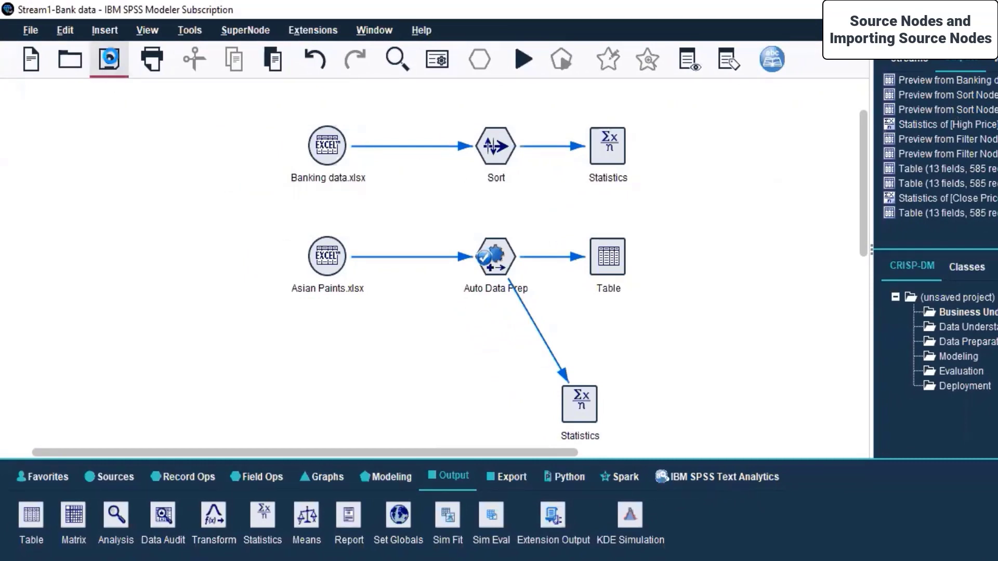
Bring up the File > Models submenu showing Save Models Palette
{"action": "left_click", "coordinate": [31, 29]}
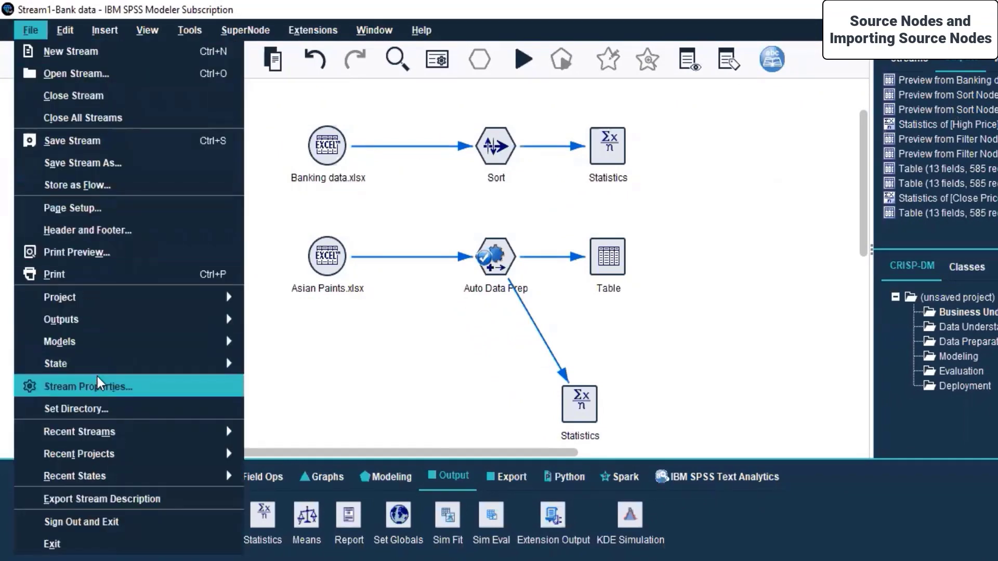
{"action": "mouse_move", "coordinate": [87, 318]}
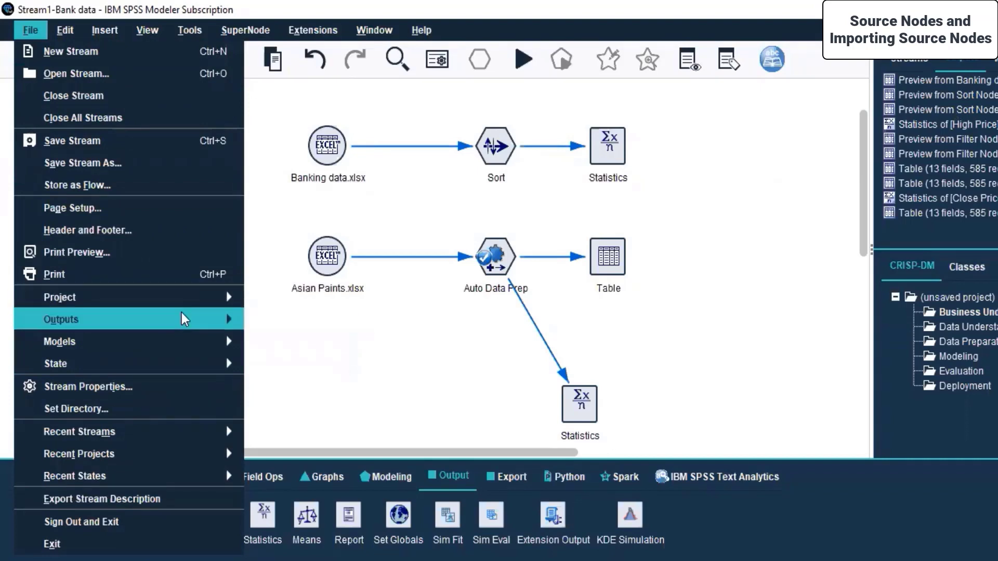
{"action": "mouse_move", "coordinate": [195, 302]}
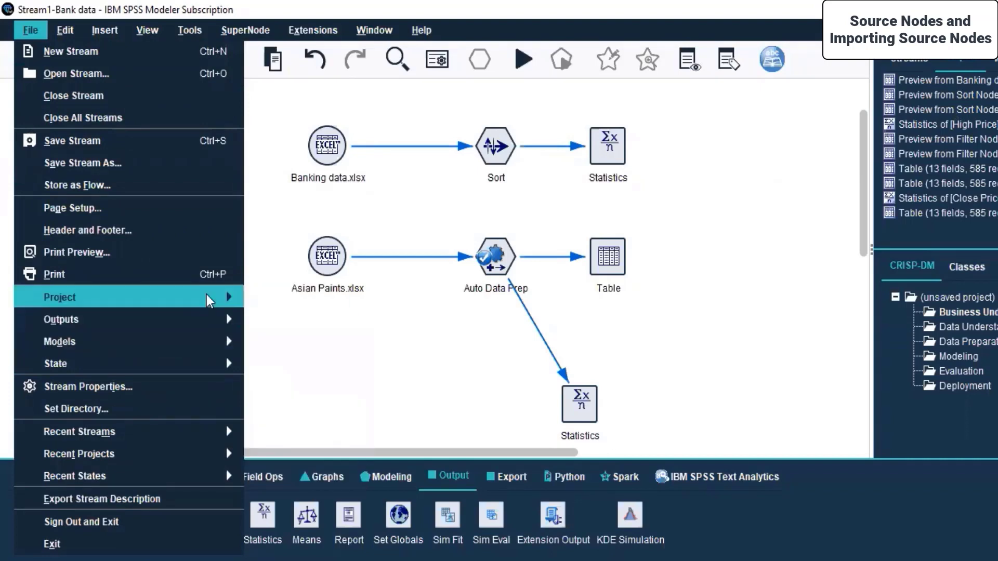
{"action": "mouse_move", "coordinate": [172, 343]}
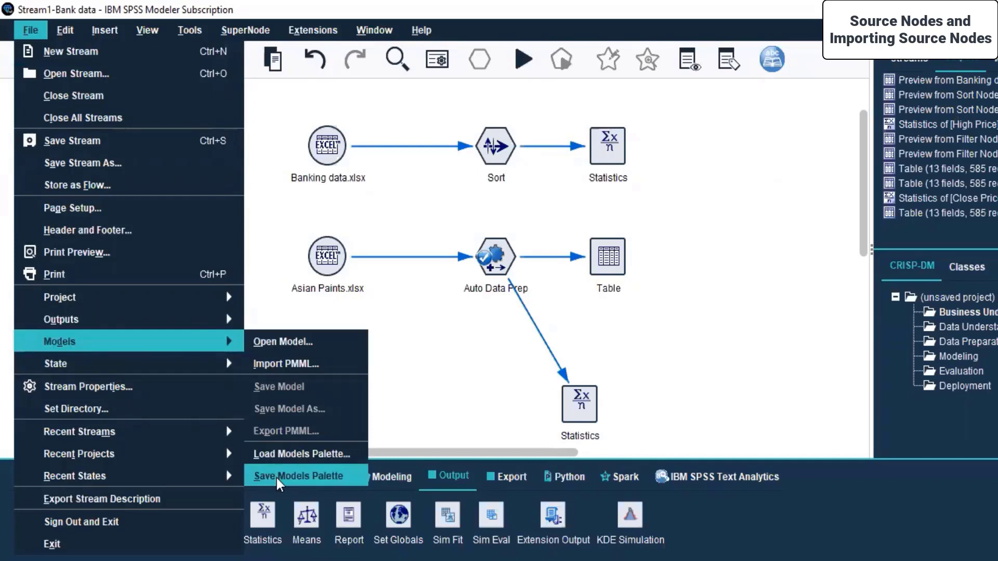
Save the generated models palette as 'GeneratedModels-Day 2' in the Day 2 folder
{"action": "left_click", "coordinate": [277, 477]}
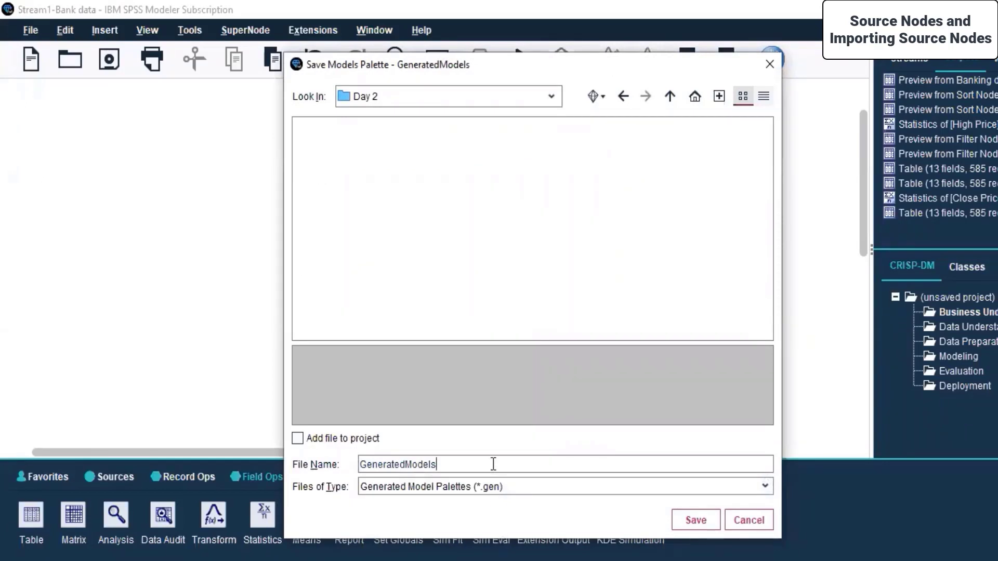
{"action": "type", "text": "-Day 2"}
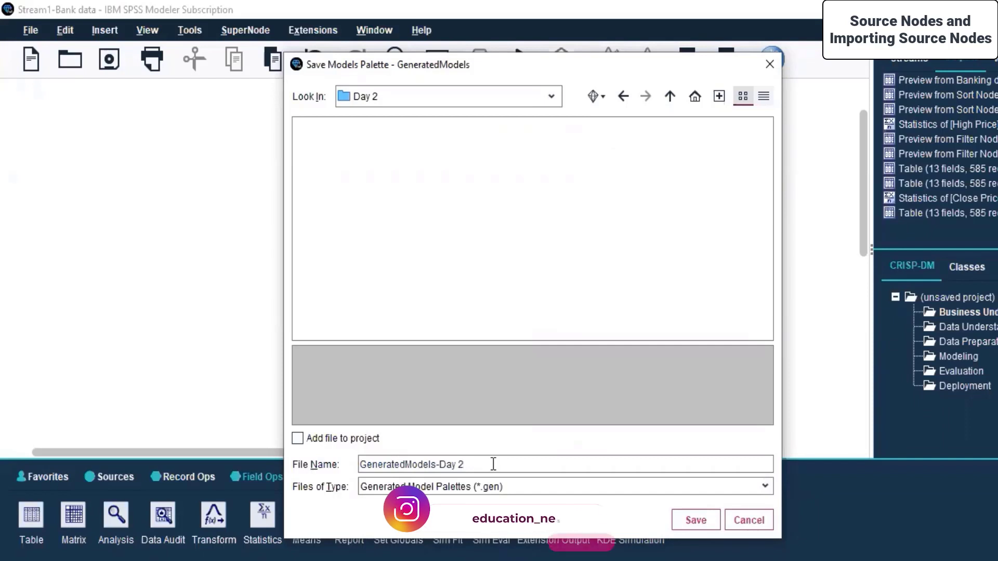
{"action": "left_click", "coordinate": [695, 520]}
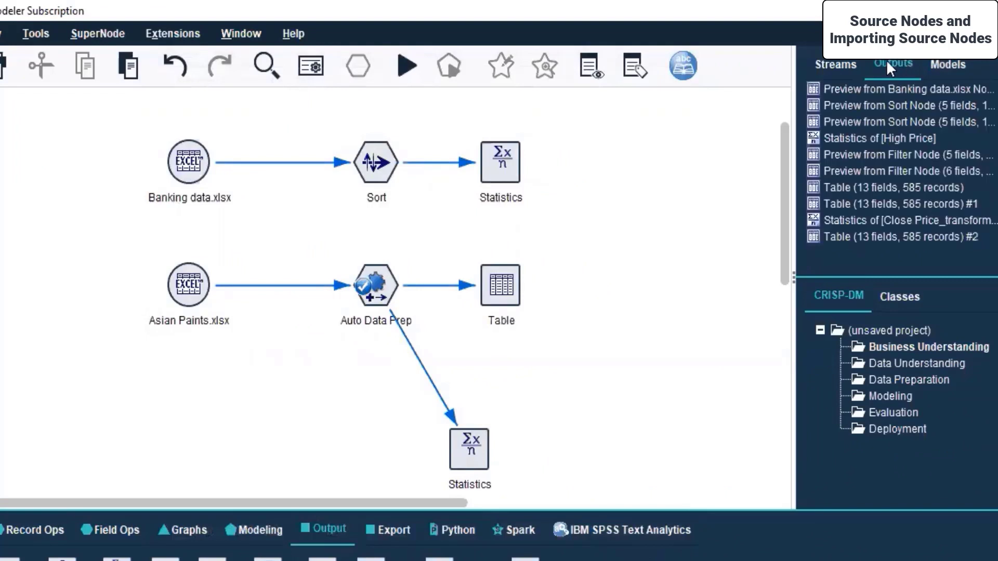
In File Explorer, go to Desktop > Live Sessions > SPSS MODELLER > Day 2
{"action": "left_click", "coordinate": [837, 64]}
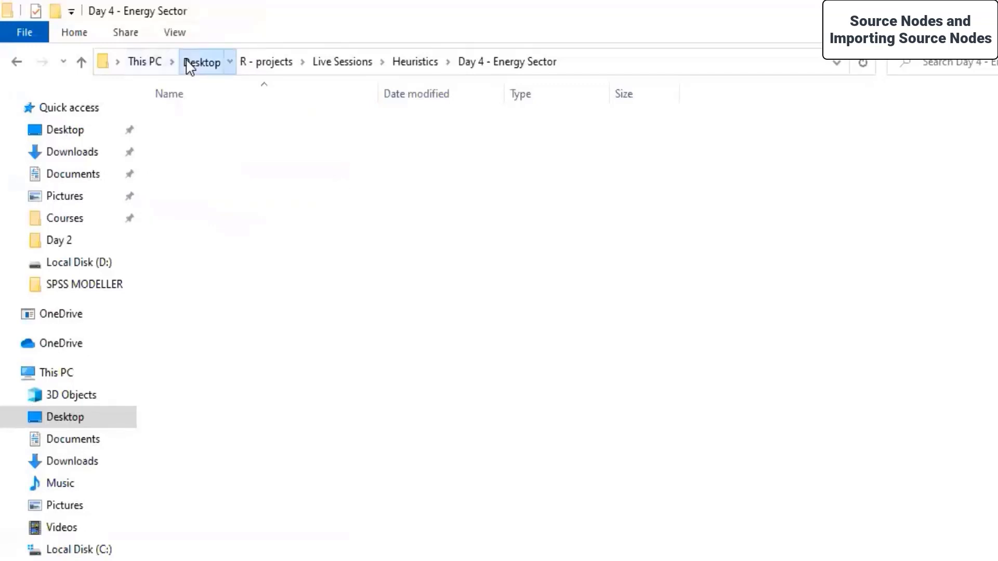
{"action": "left_click", "coordinate": [201, 62]}
{"action": "double_click", "coordinate": [223, 158]}
{"action": "double_click", "coordinate": [202, 238]}
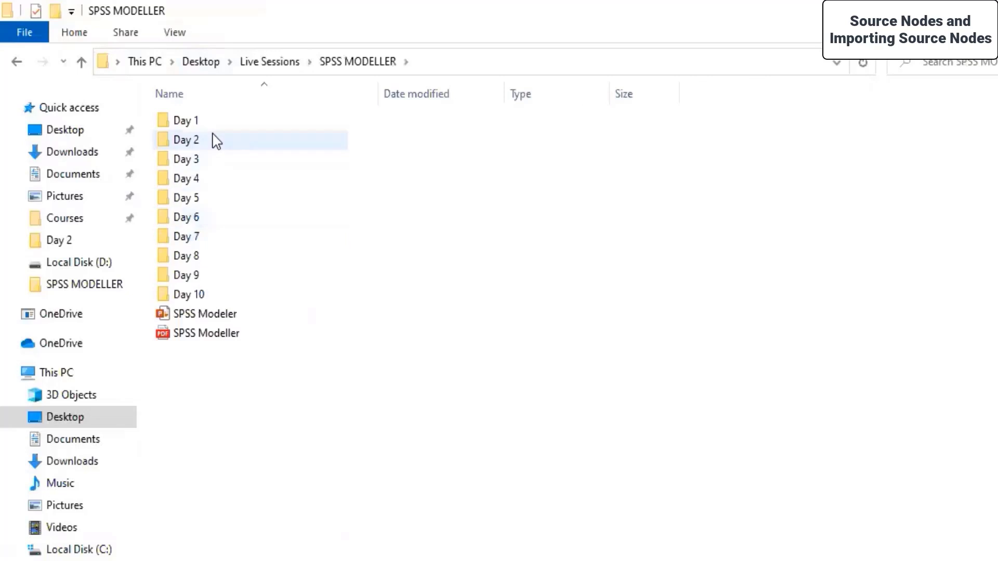
{"action": "double_click", "coordinate": [213, 140]}
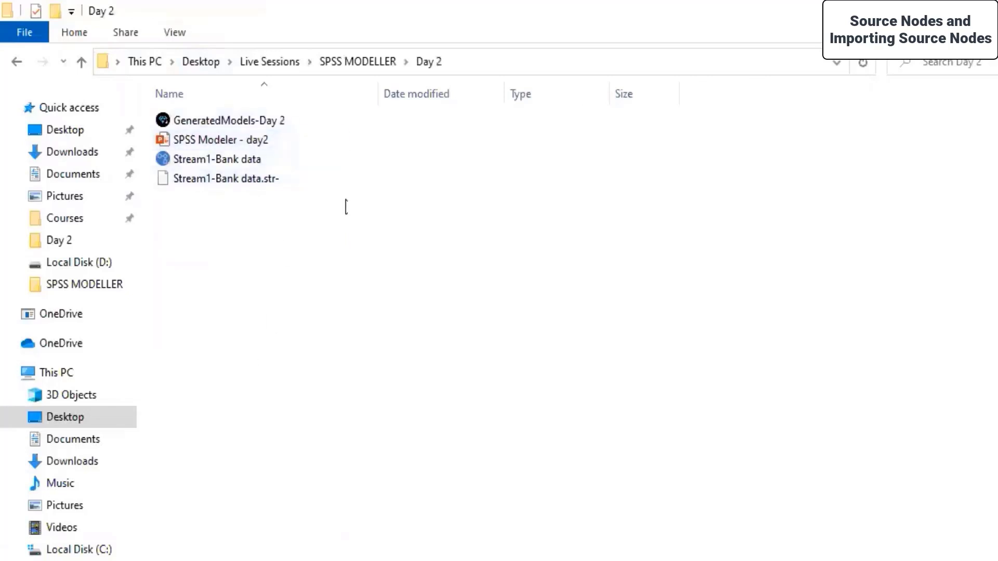
Widen the Name column to verify GeneratedModels-Day 2 and Stream1-Bank data, then return to Modeler
{"action": "left_click", "coordinate": [228, 123]}
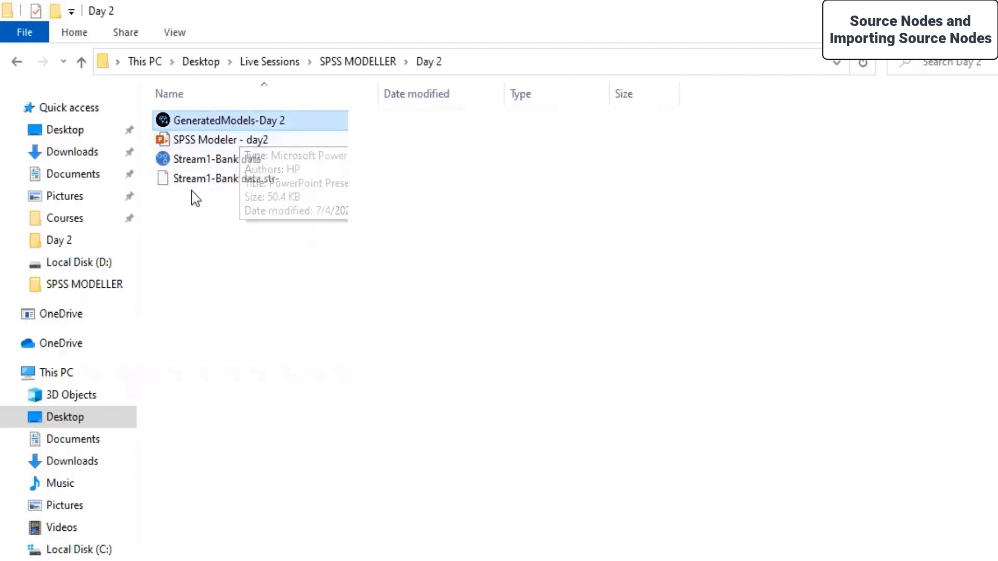
{"action": "left_click_drag", "start_coordinate": [377, 93], "coordinate": [476, 96]}
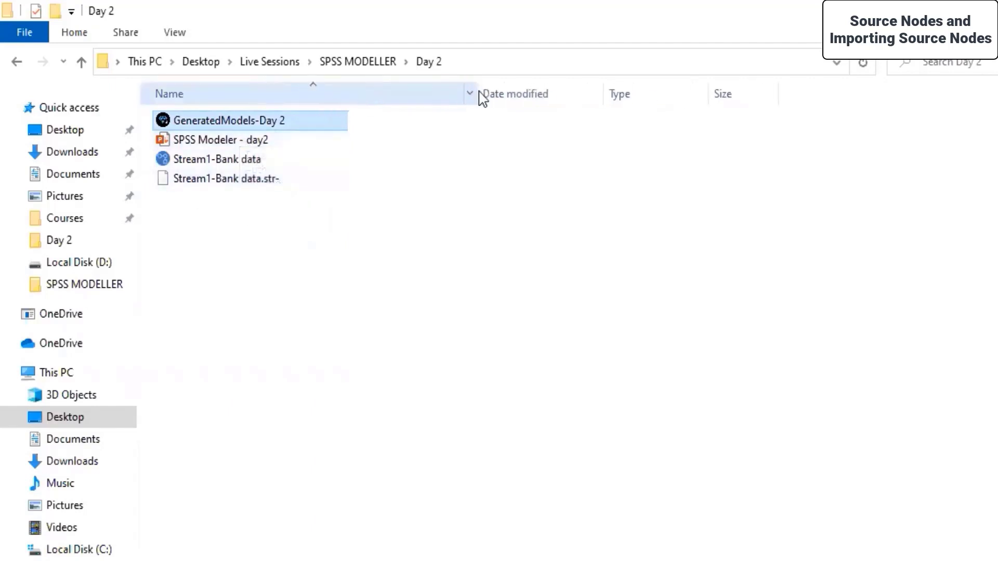
{"action": "left_click", "coordinate": [233, 159]}
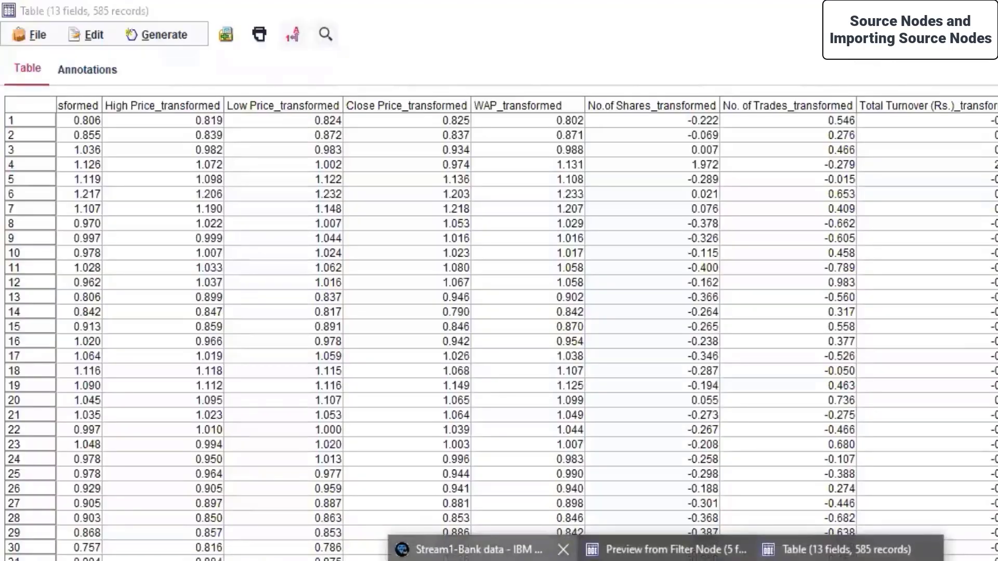
{"action": "left_click", "coordinate": [457, 549]}
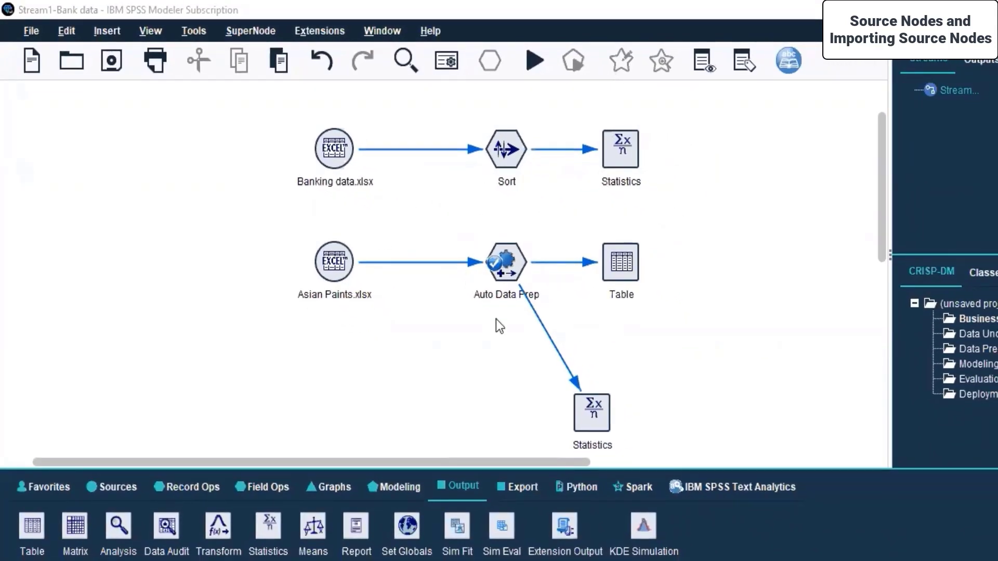
{"action": "left_click", "coordinate": [110, 484]}
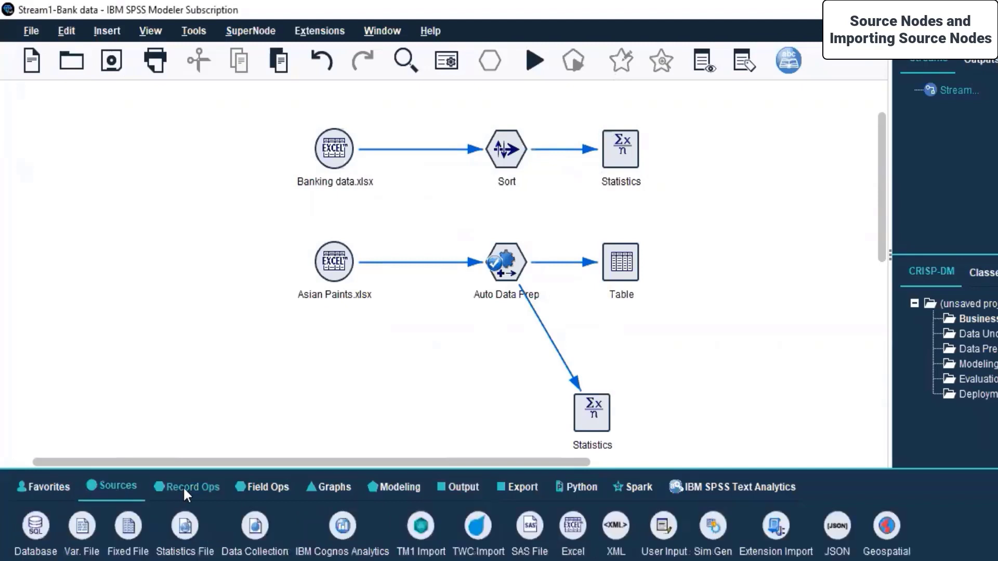
{"action": "left_click", "coordinate": [262, 486]}
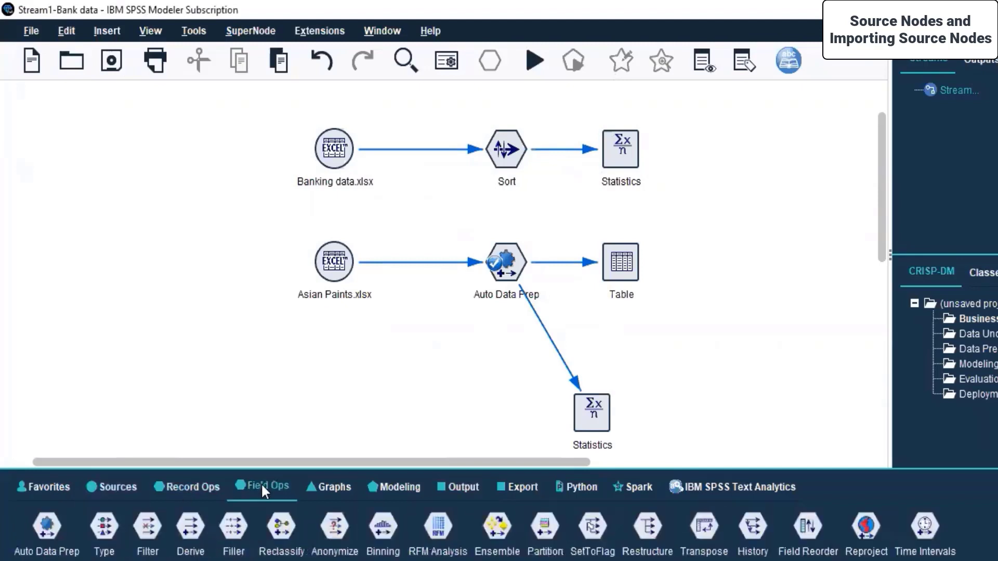
{"action": "left_click", "coordinate": [461, 484]}
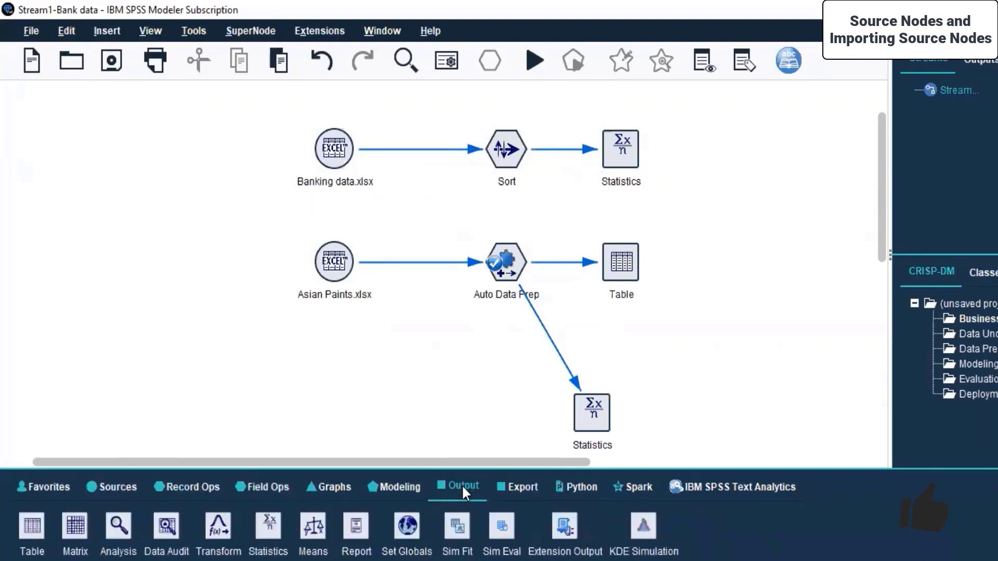
{"action": "left_click", "coordinate": [518, 484]}
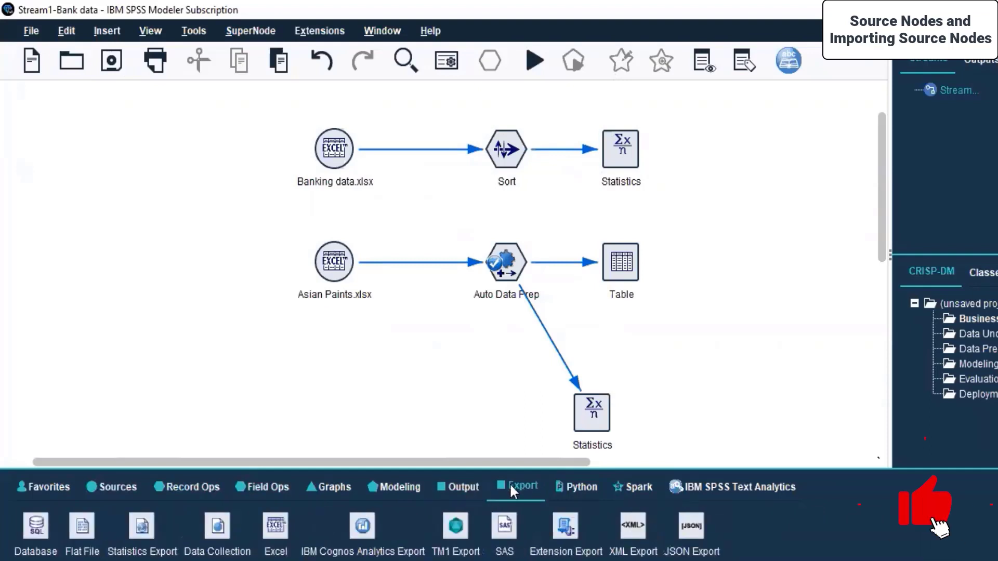
{"action": "left_click", "coordinate": [453, 485]}
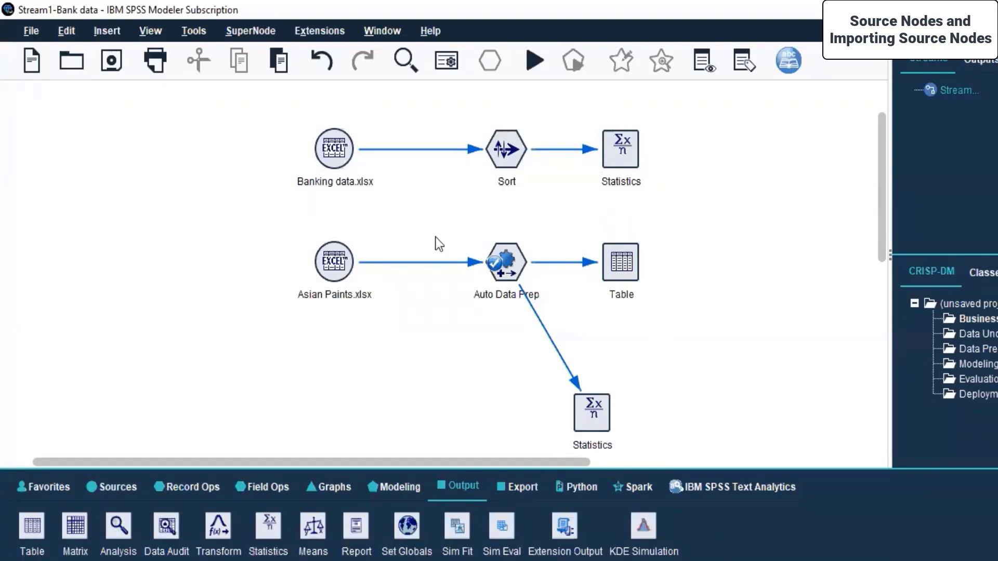
{"action": "left_click", "coordinate": [432, 331]}
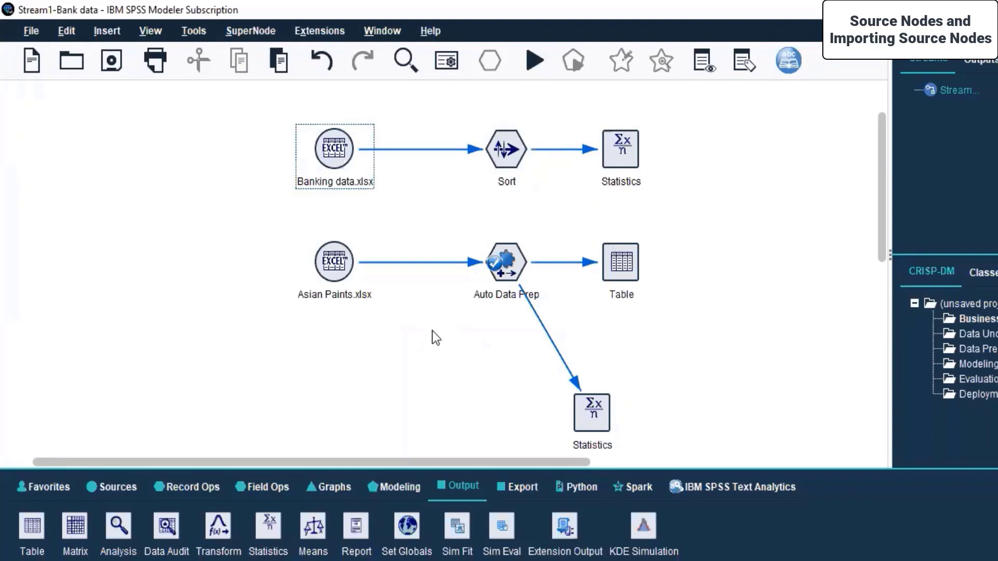